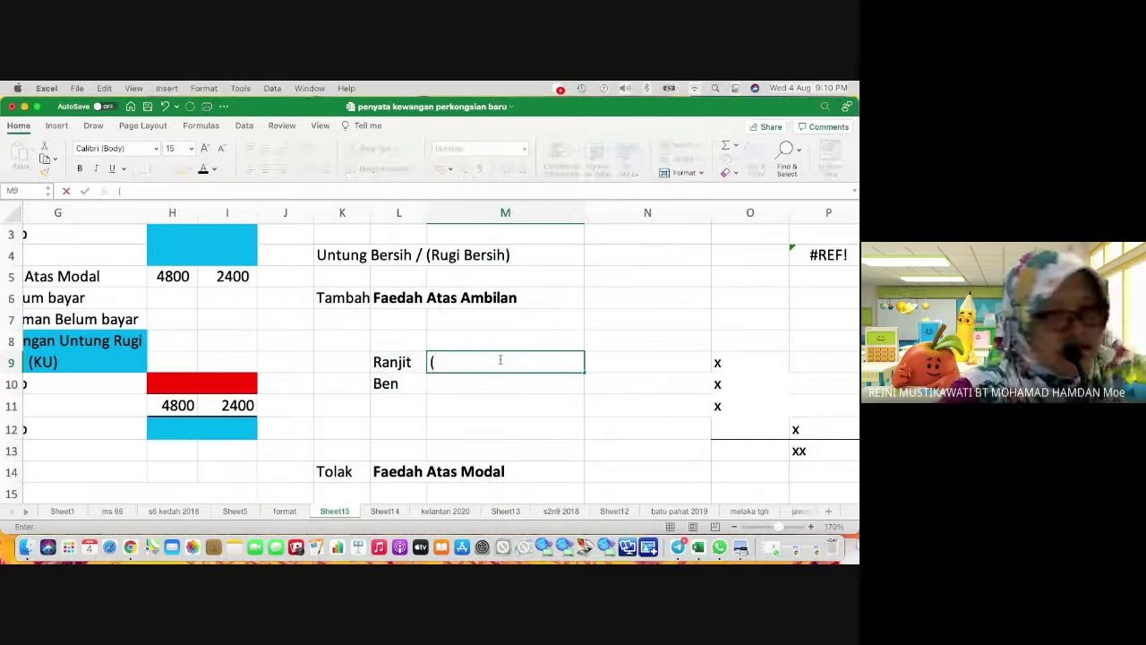
Step: Enter the interest working (3600 x 7%) beside the first partner under Faedah Atas Ambilan, in cell M9
type("36")
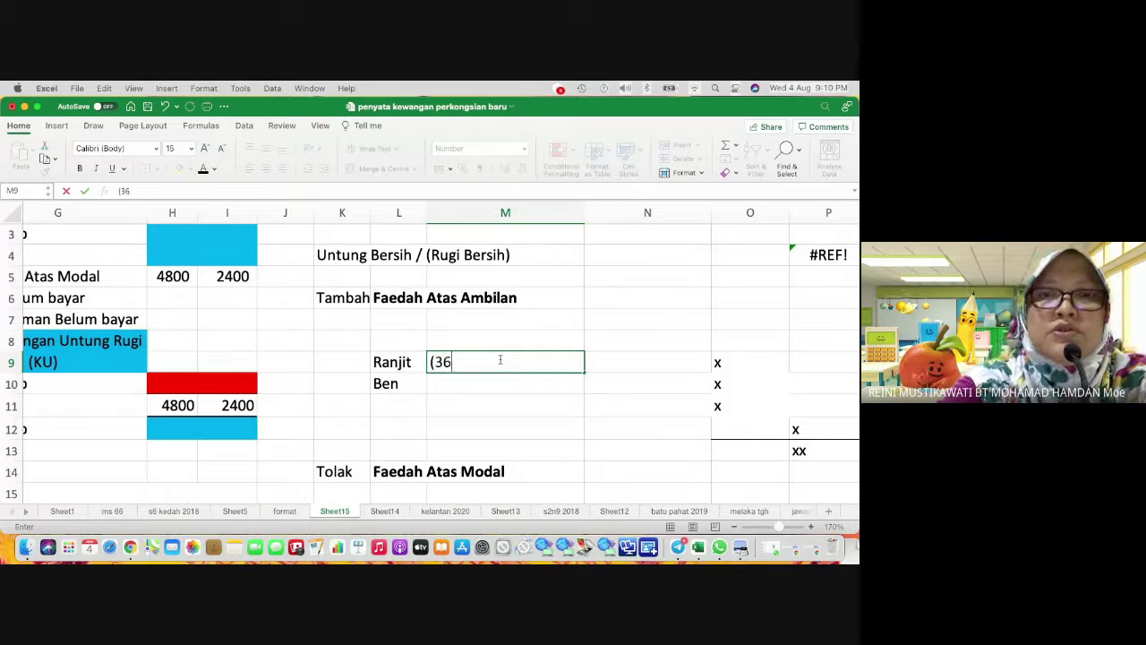
type("00 x")
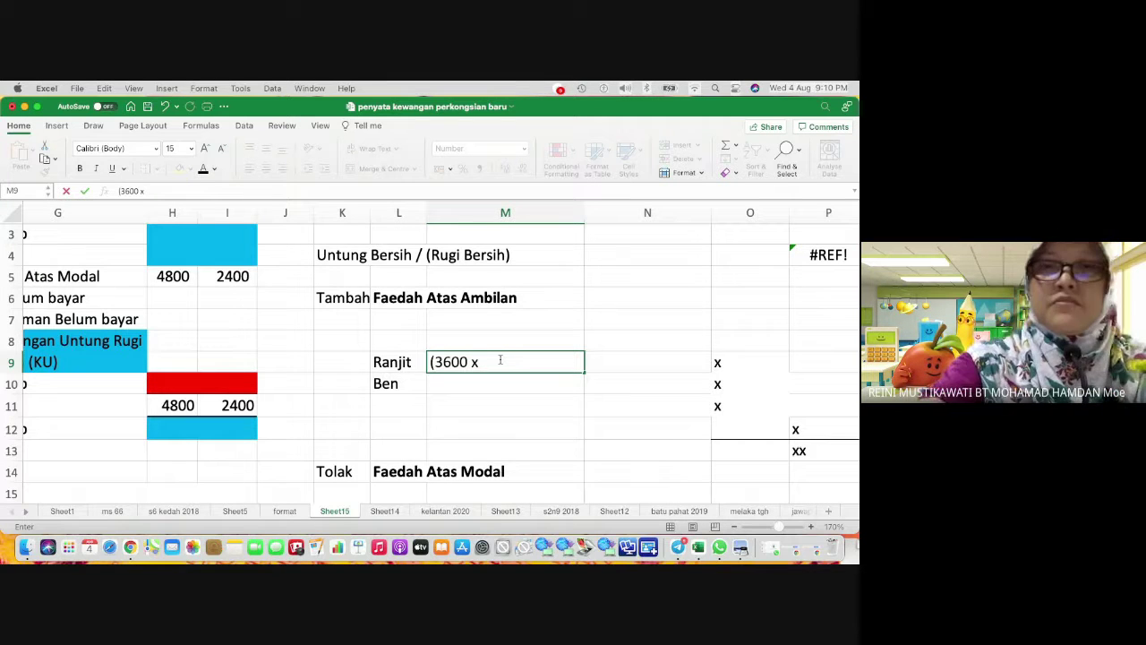
type("7")
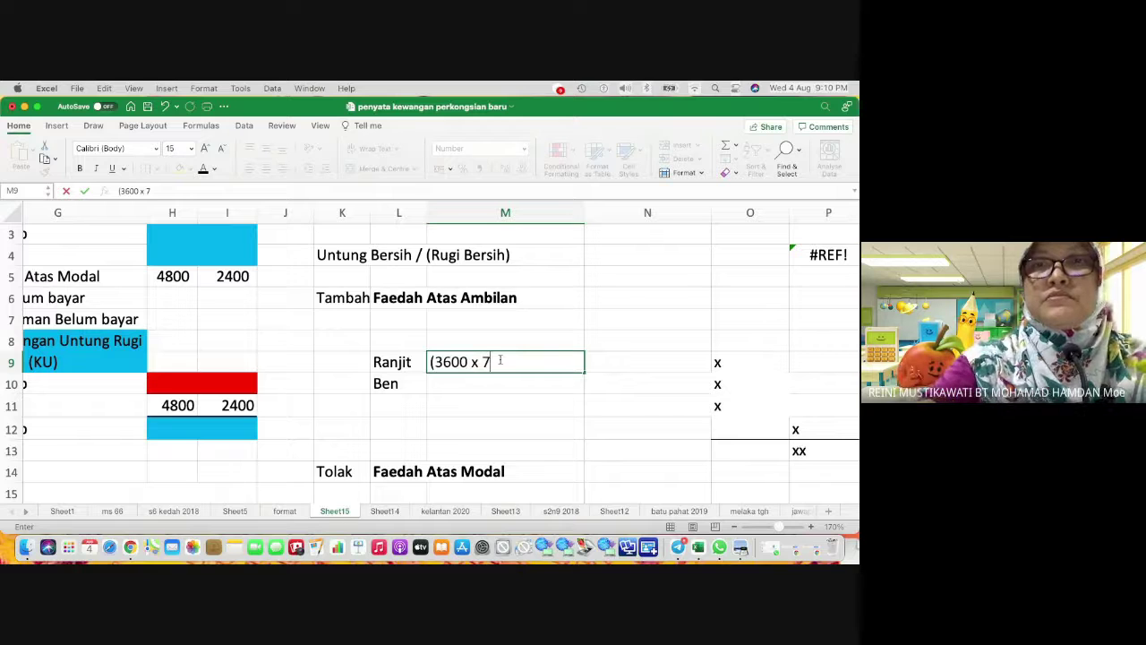
type("%)")
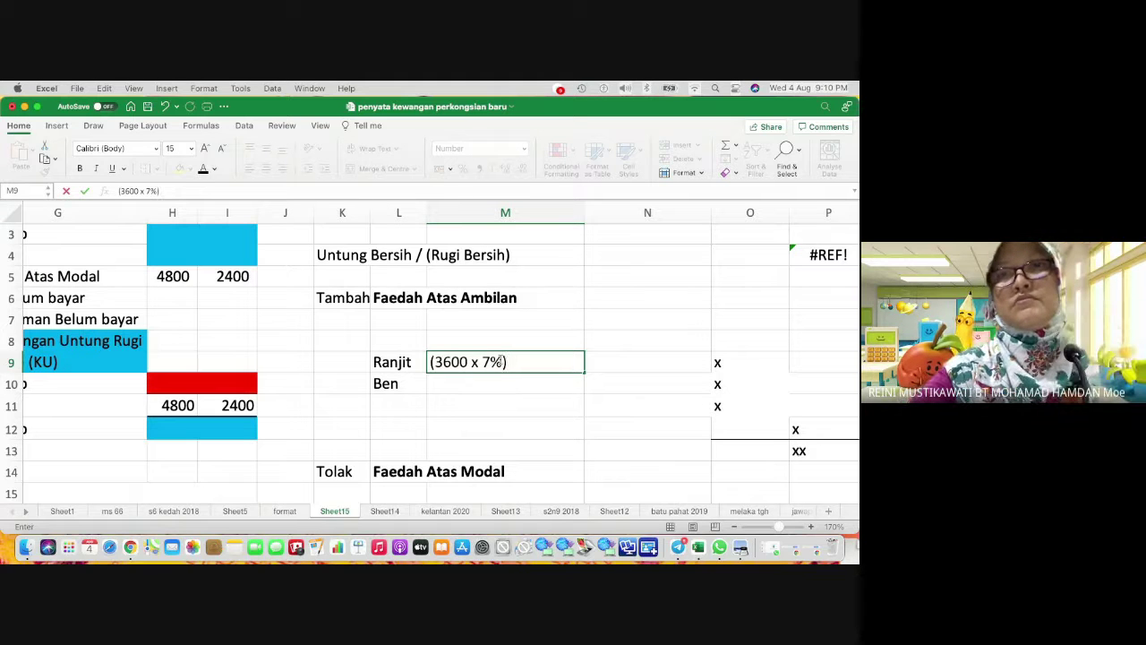
key("Return")
left_click(505, 361)
left_click(647, 362)
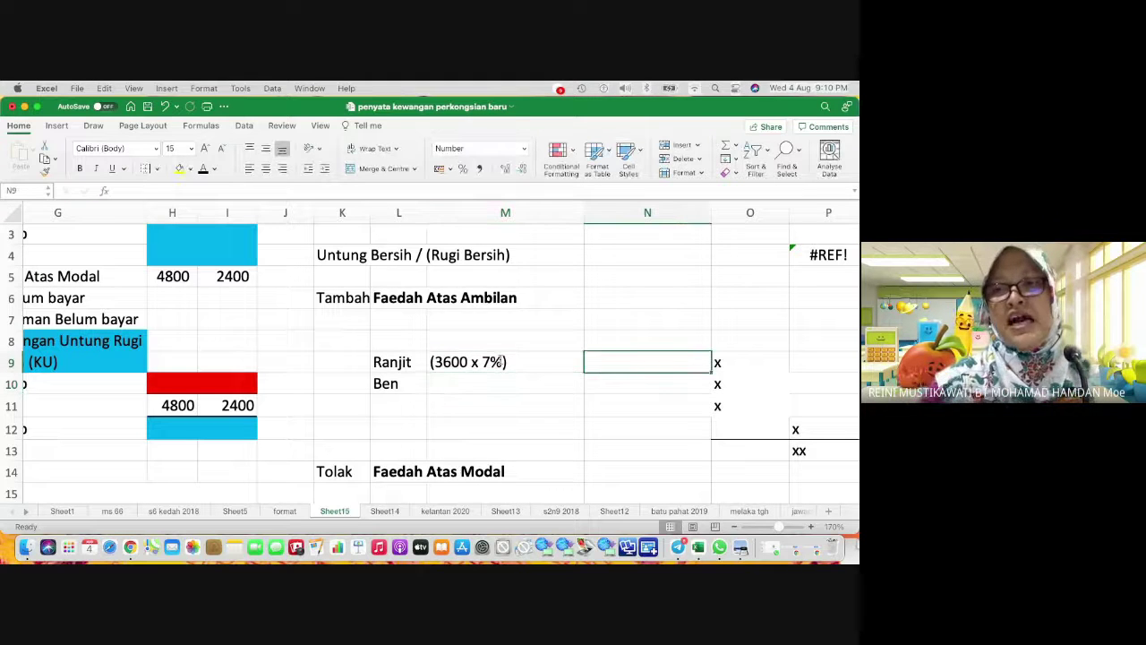
left_click(750, 362)
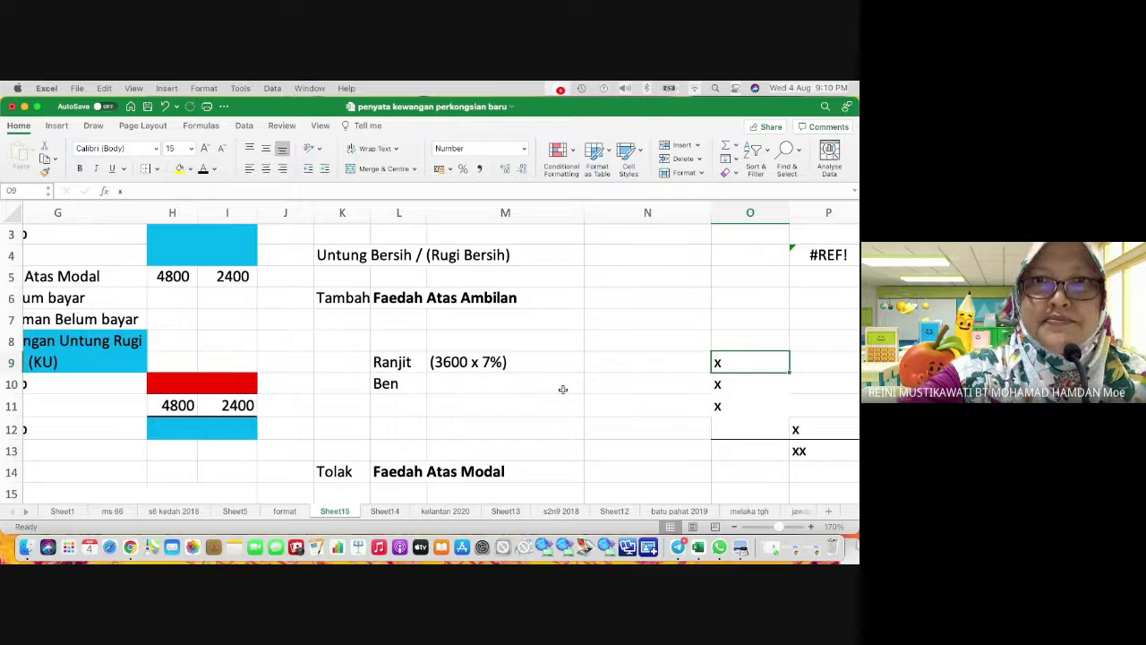
Step: Extend the first partner's interest-on-drawings working in M9 with the time fraction x 6/12 inside the parentheses
left_click(503, 360)
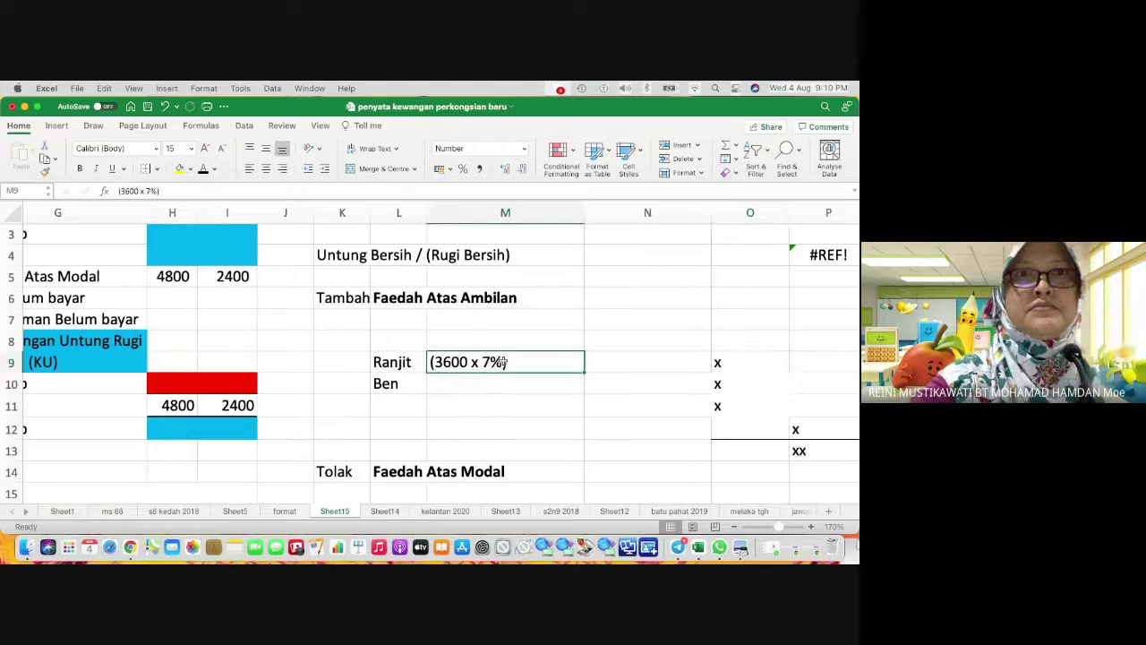
left_click(182, 190)
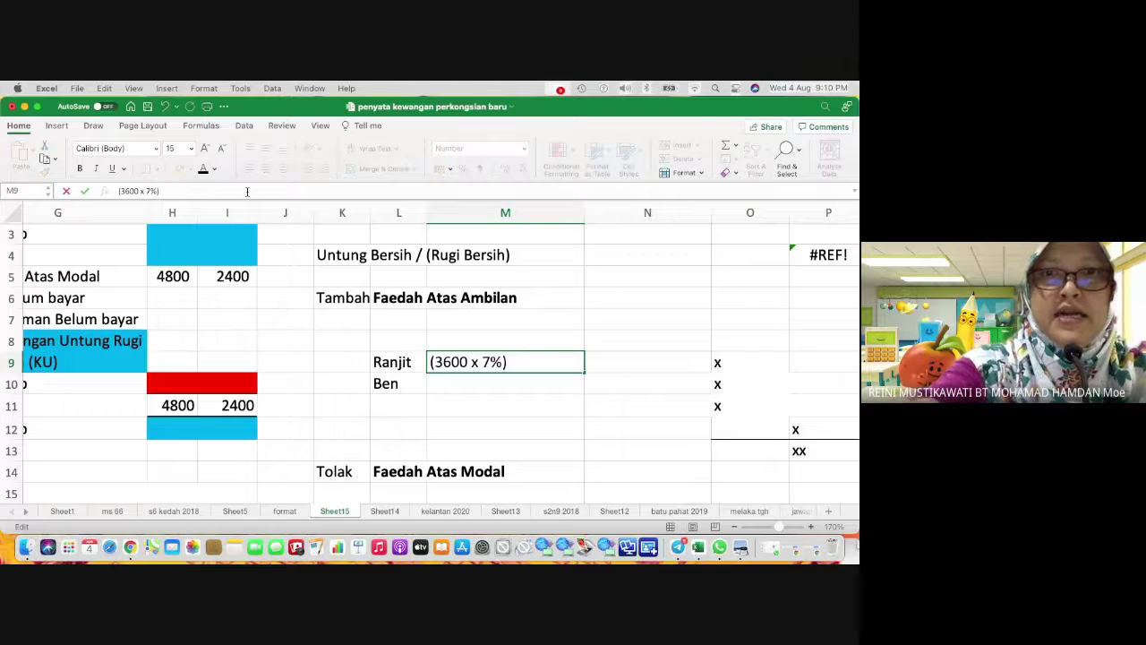
type("x 6/")
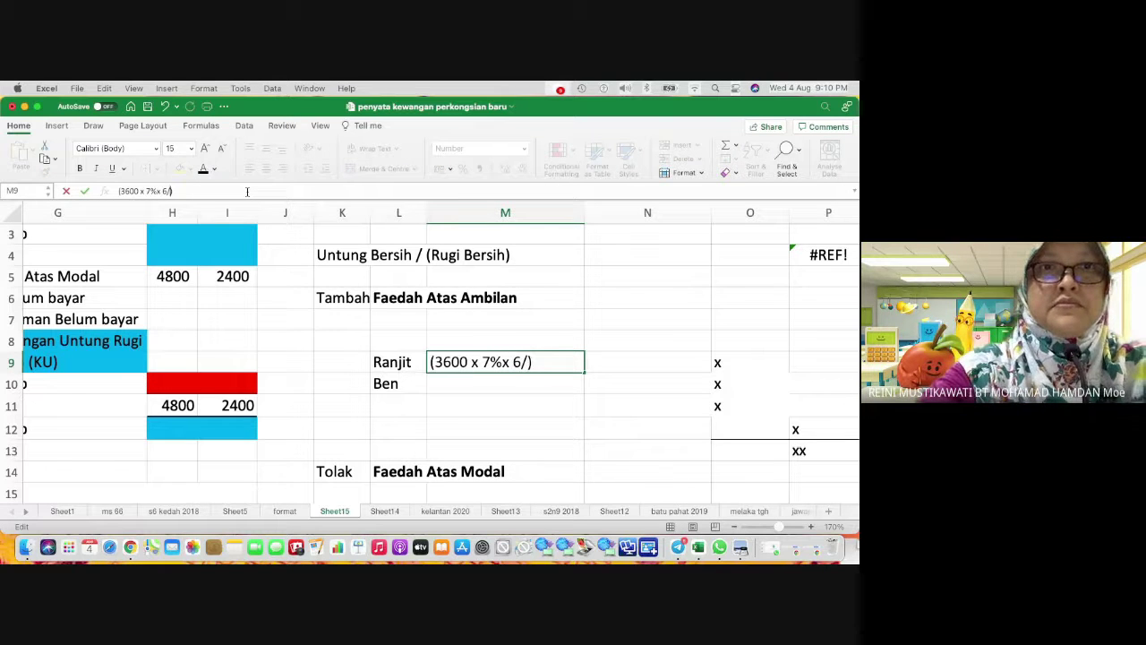
type("12")
key("Return")
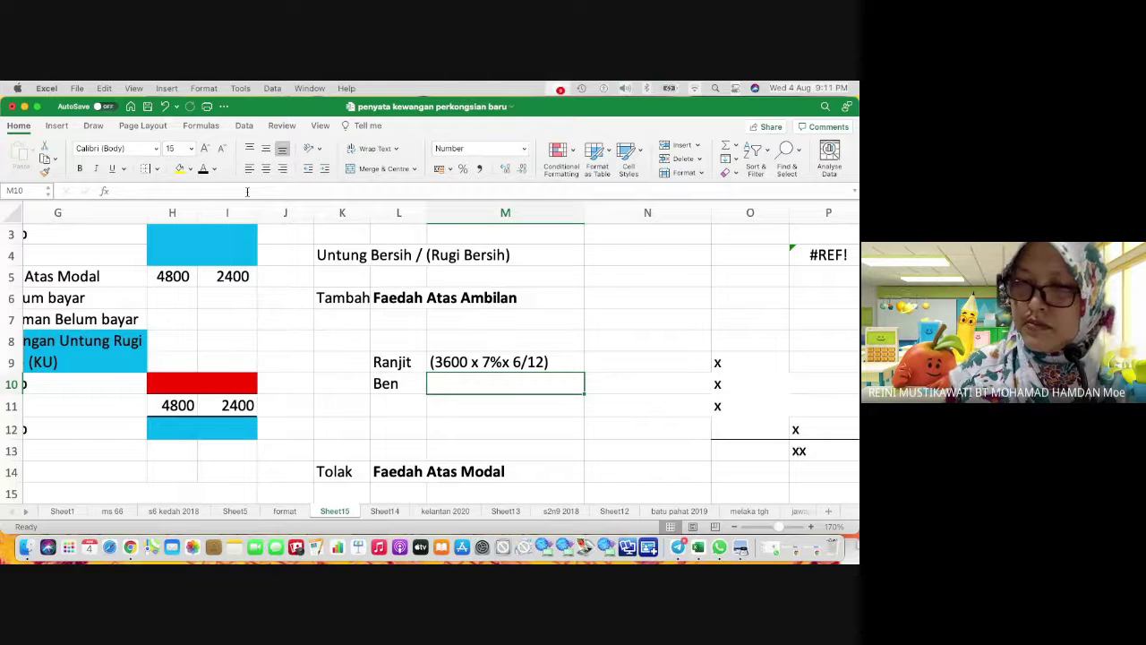
Step: Replace the placeholder in O9 with 126 as the first partner's interest on drawings
key("Right")
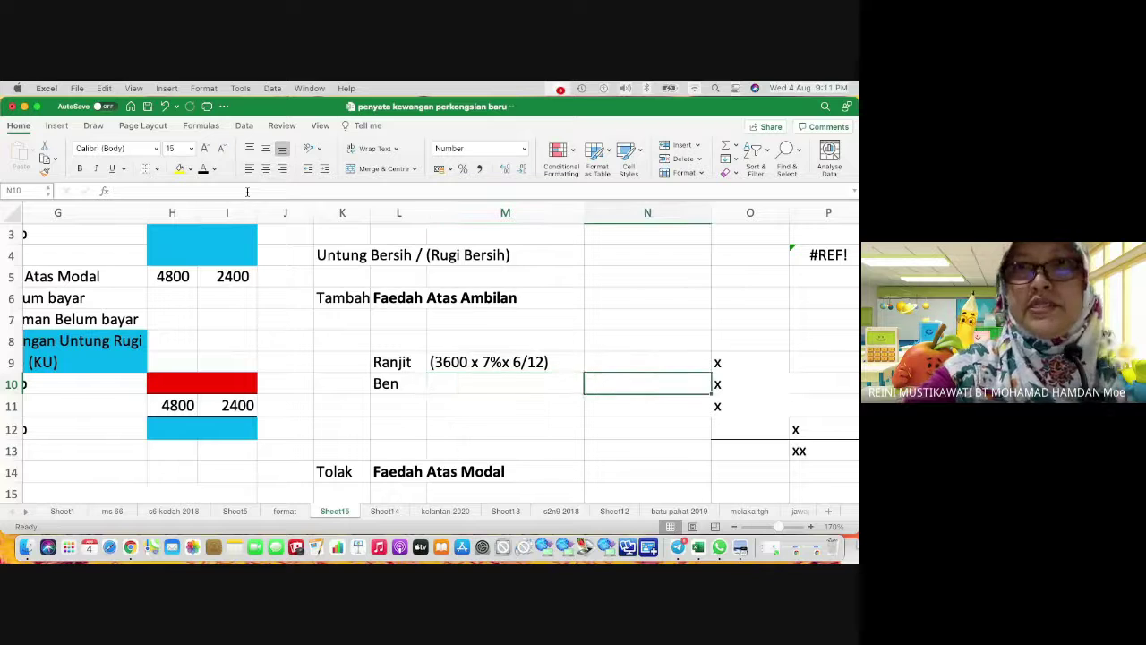
key("Right")
key("Up")
type("126")
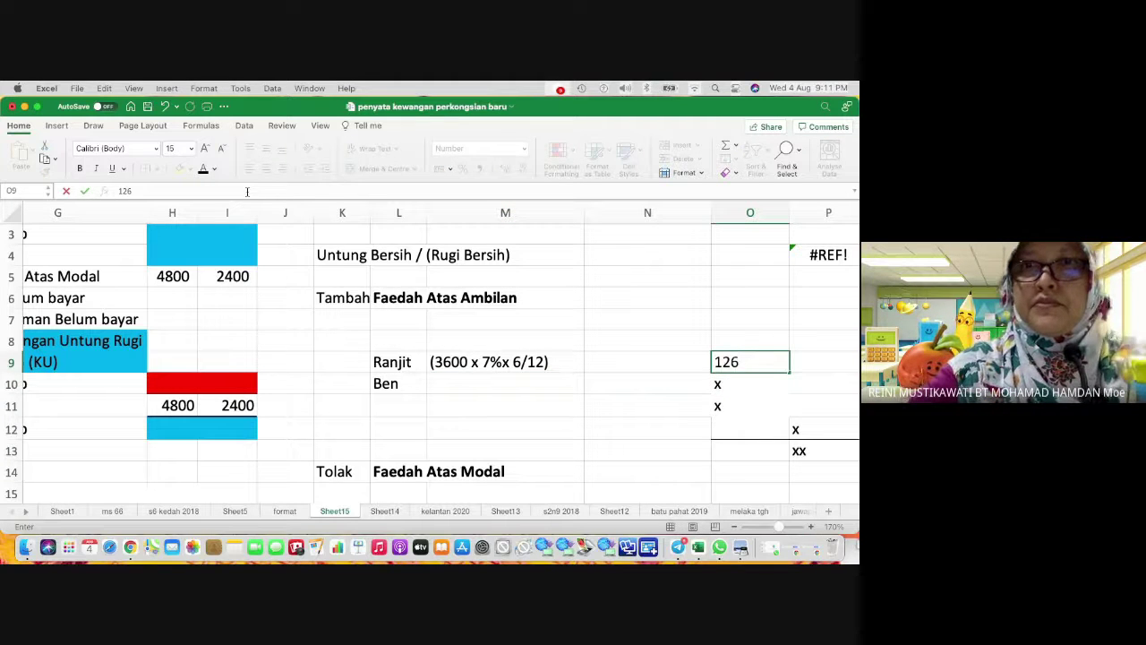
key("Return")
Step: Clear the placeholder marks from the range O10:P12 beneath the first partner's interest amount
key("shift+Down")
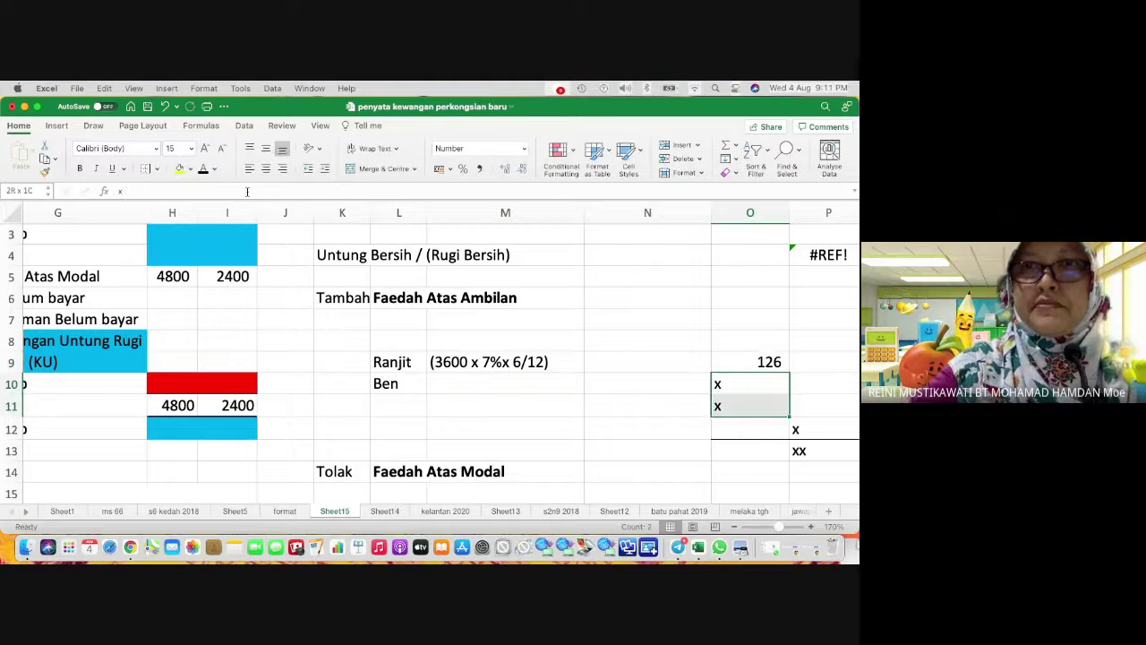
key("shift+Down")
key("shift+Right")
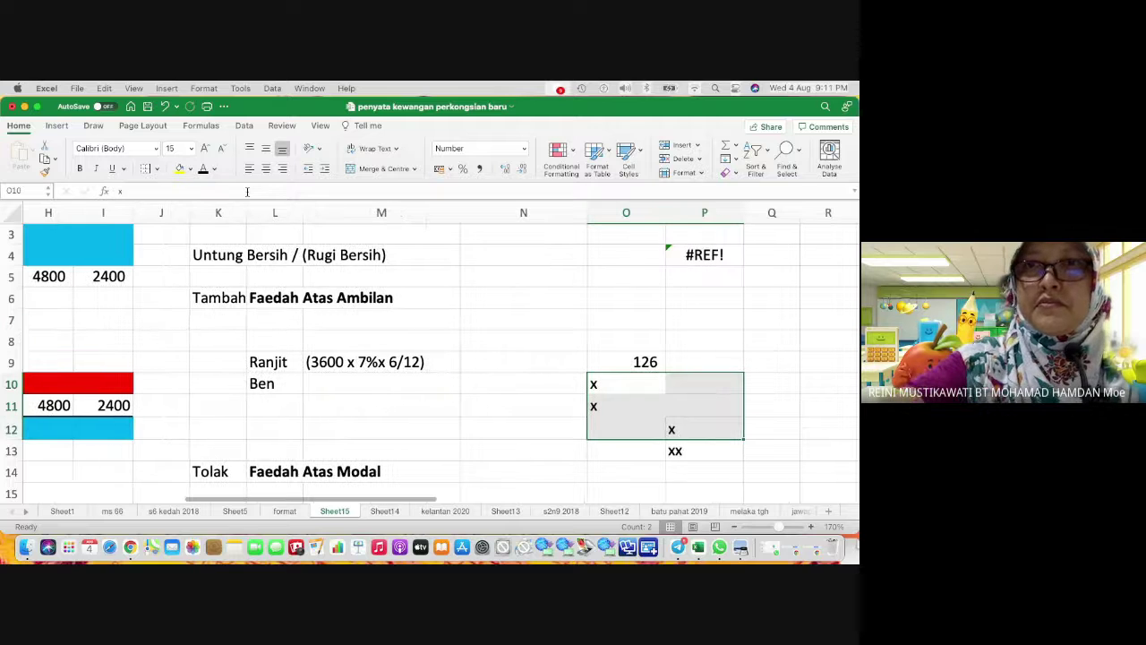
key("Delete")
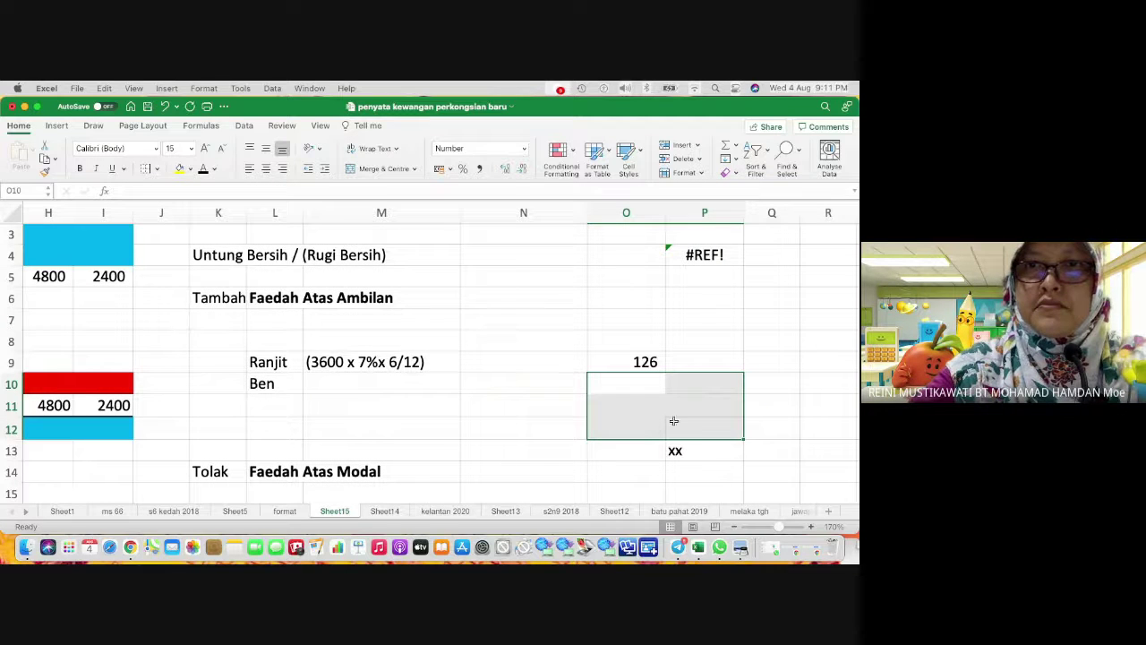
Step: Set the Faedah Atas Ambilan total in P12 to a formula referencing O9
left_click(701, 432)
type("=")
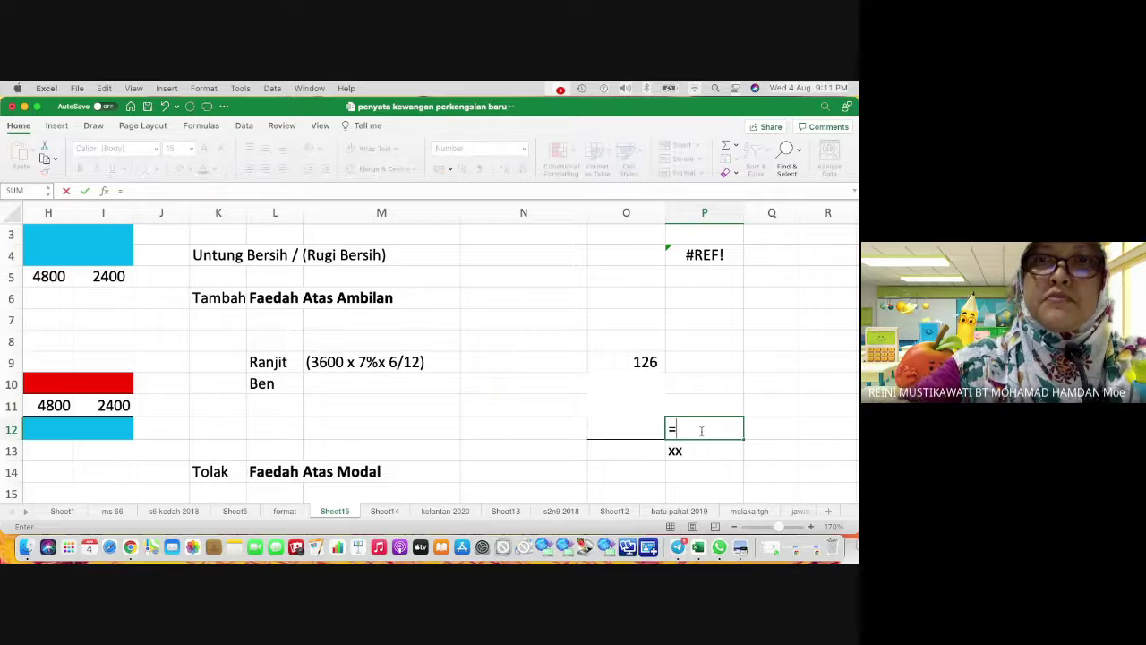
left_click(643, 361)
key("Return")
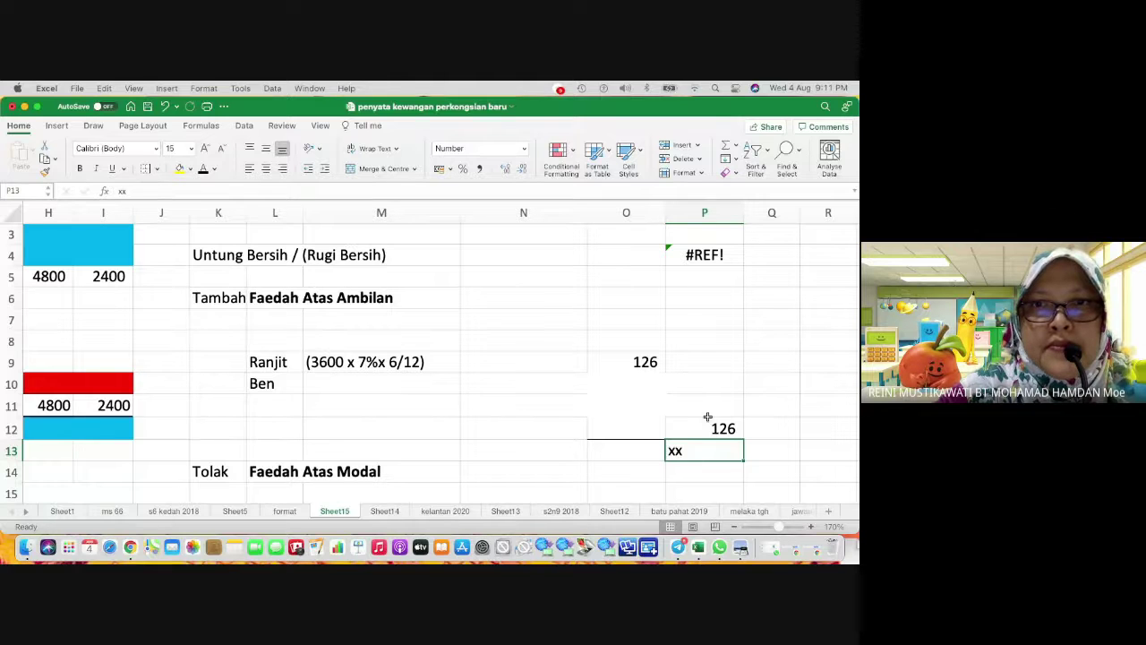
Step: Link the first partner's faedah Atas Ambilan entry in D5 of the Akaun Semasa to cell O9
scroll(707, 416, "up", 2)
scroll(708, 417, "left", 5)
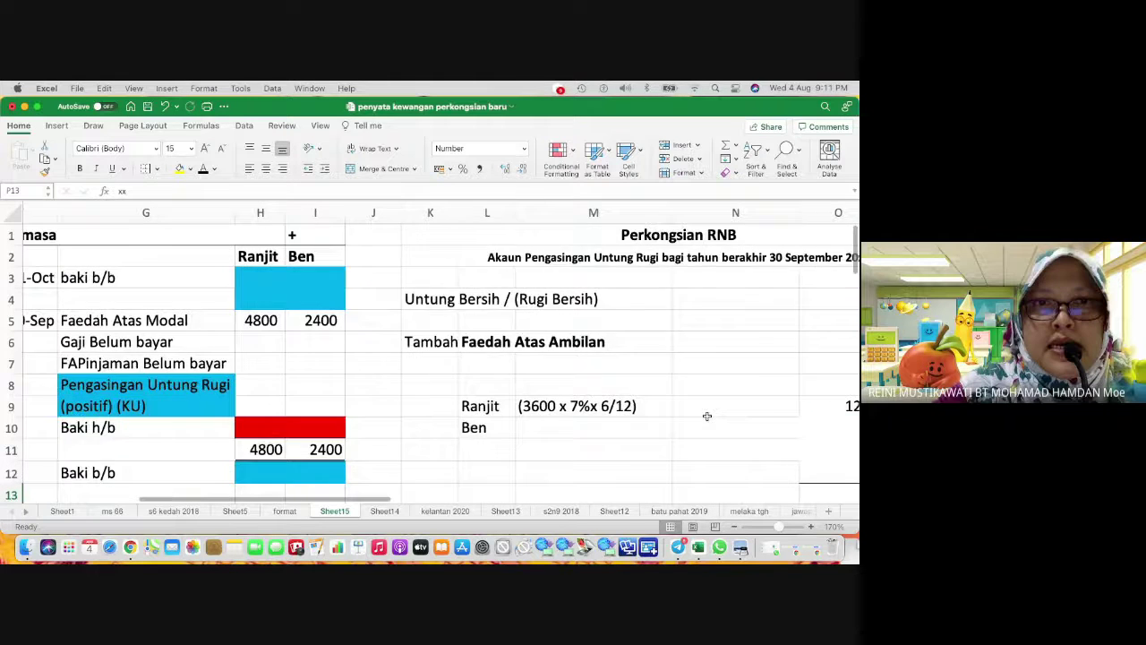
scroll(707, 416, "left", 5)
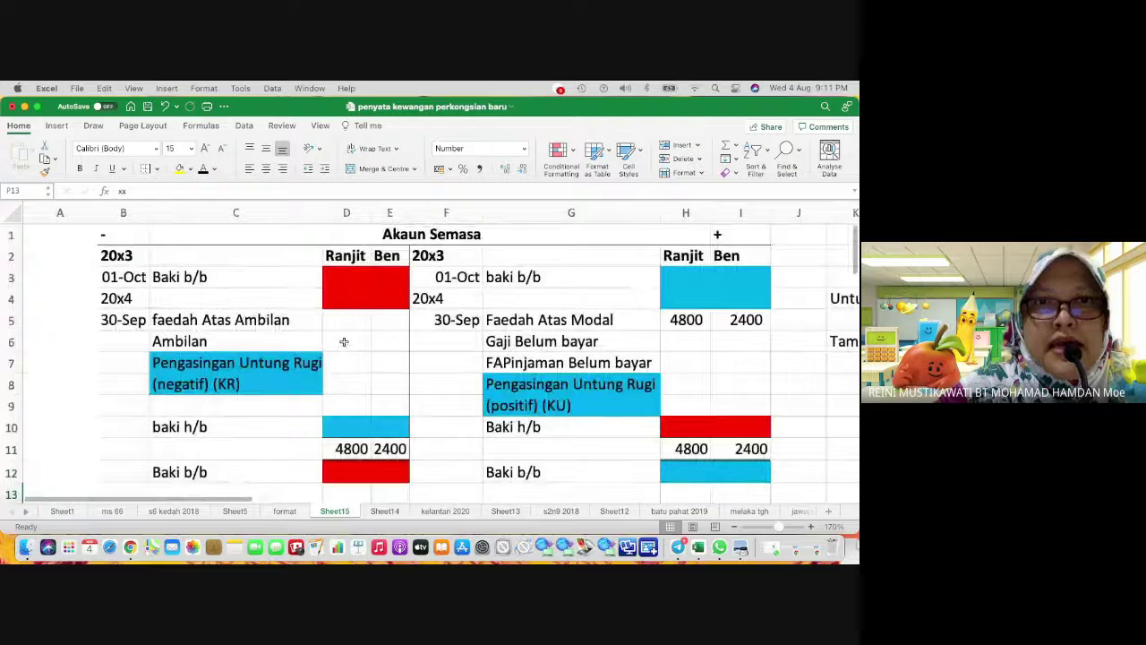
left_click(349, 325)
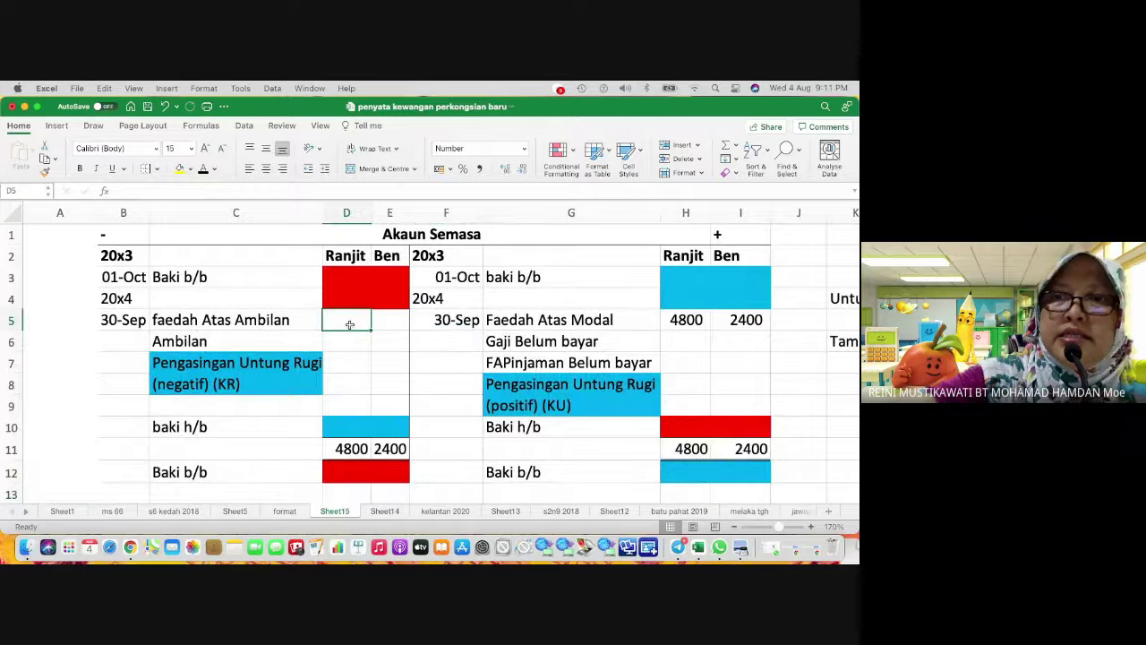
type("=")
scroll(621, 359, "down", 2)
scroll(621, 359, "right", 3)
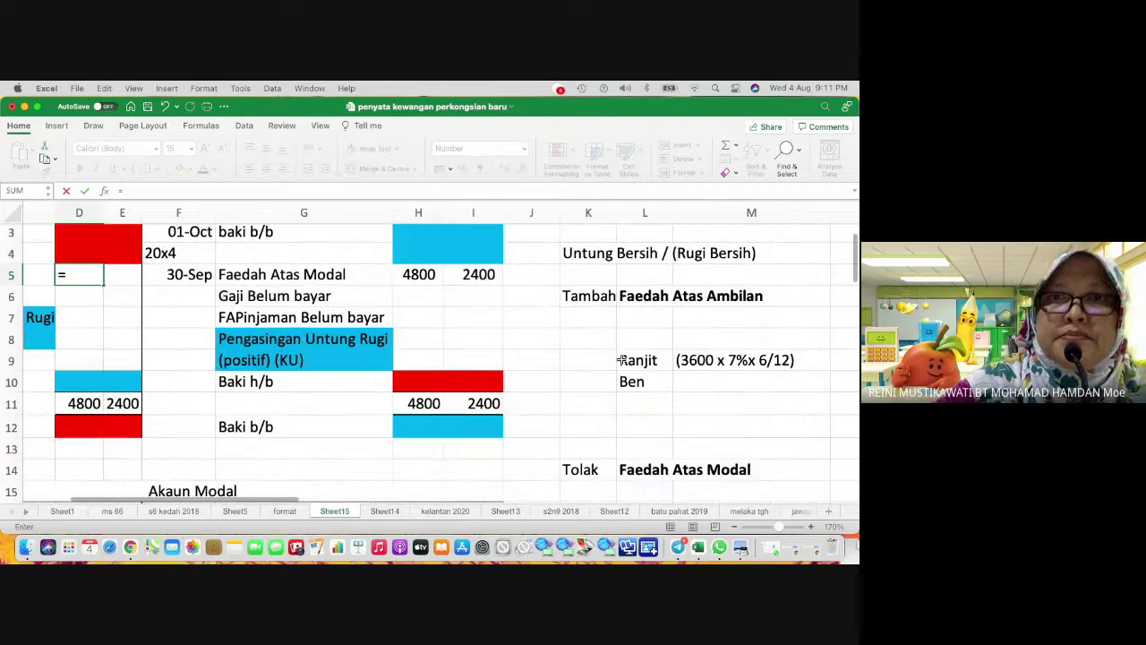
scroll(620, 359, "right", 3)
scroll(621, 359, "down", 2)
left_click(822, 313)
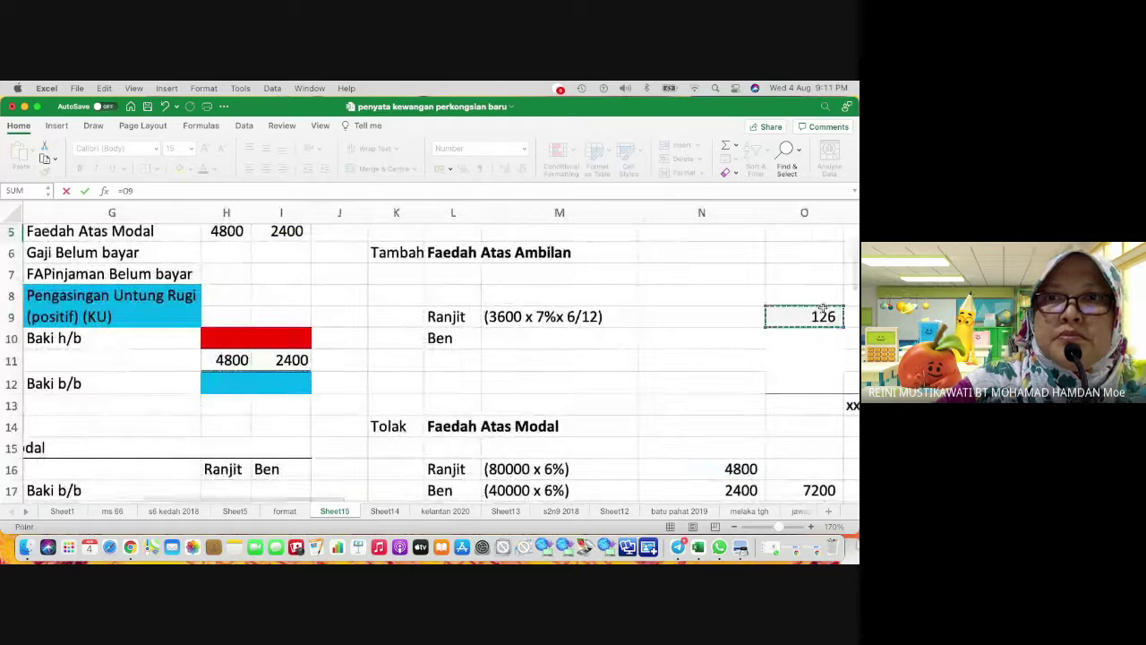
key("Return")
Step: Enter 3600 as the first partner's Ambilan in cell D6 of the Akaun Semasa
scroll(479, 313, "left", 2)
scroll(479, 313, "up", 1)
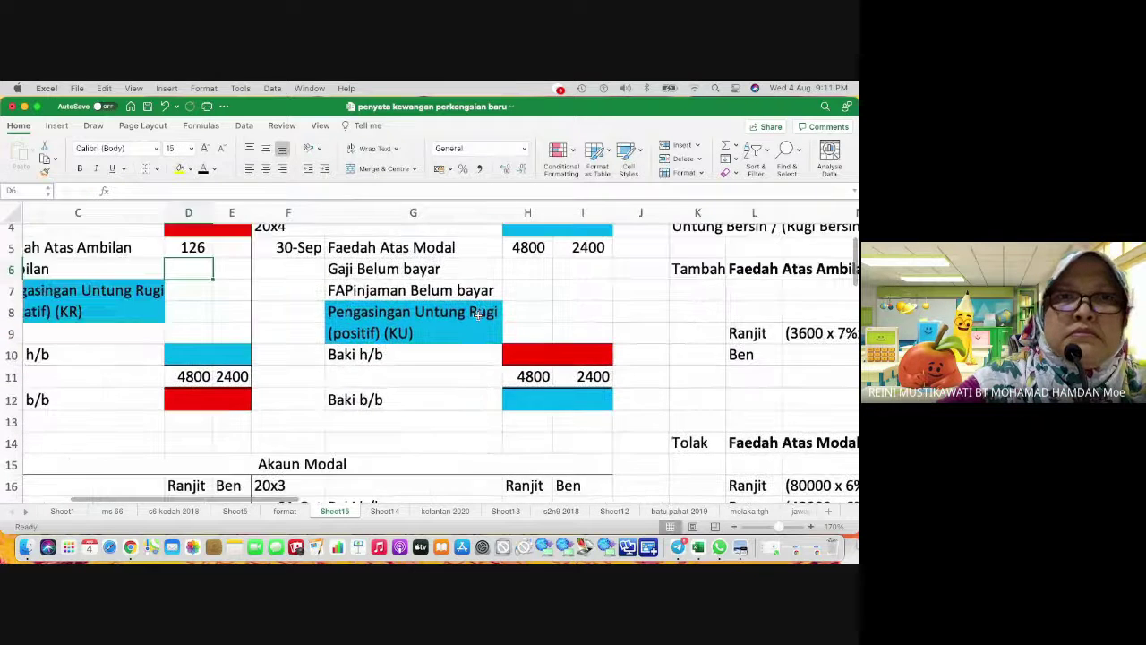
scroll(479, 314, "left", 2)
scroll(479, 314, "up", 1)
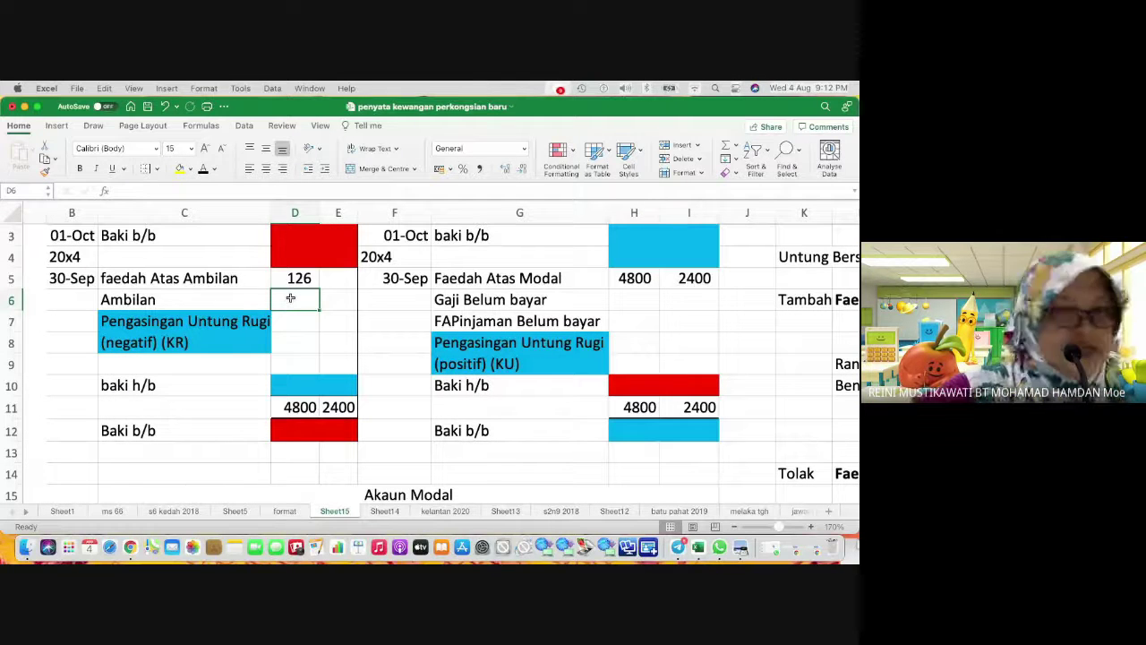
type("3600")
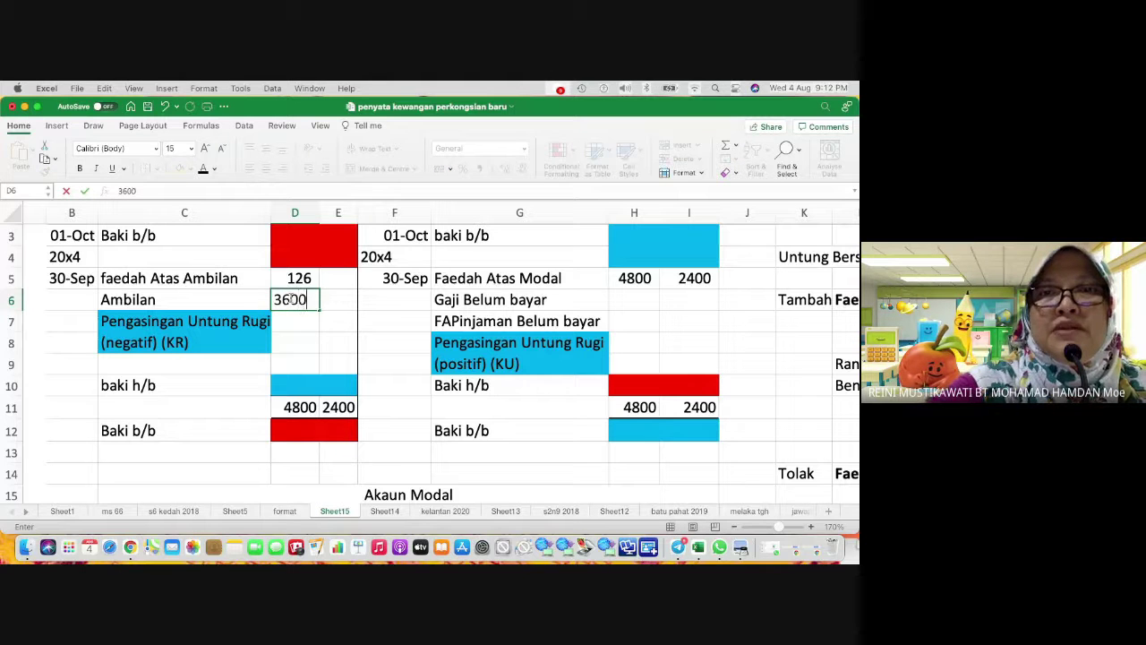
key("Return")
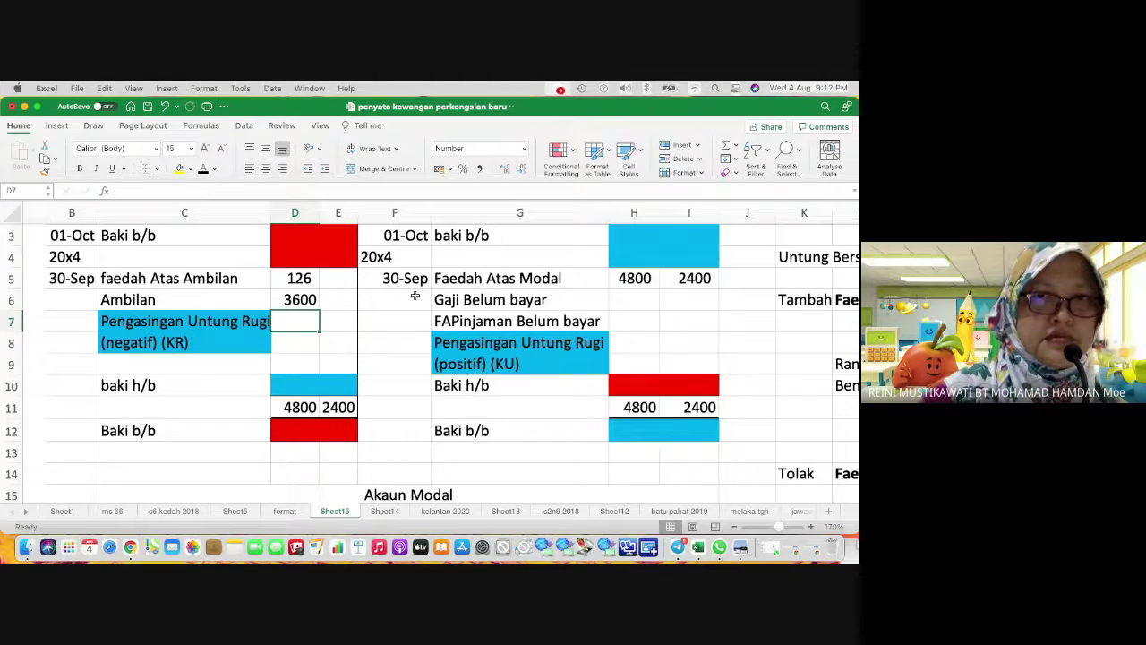
key("ctrl+Right")
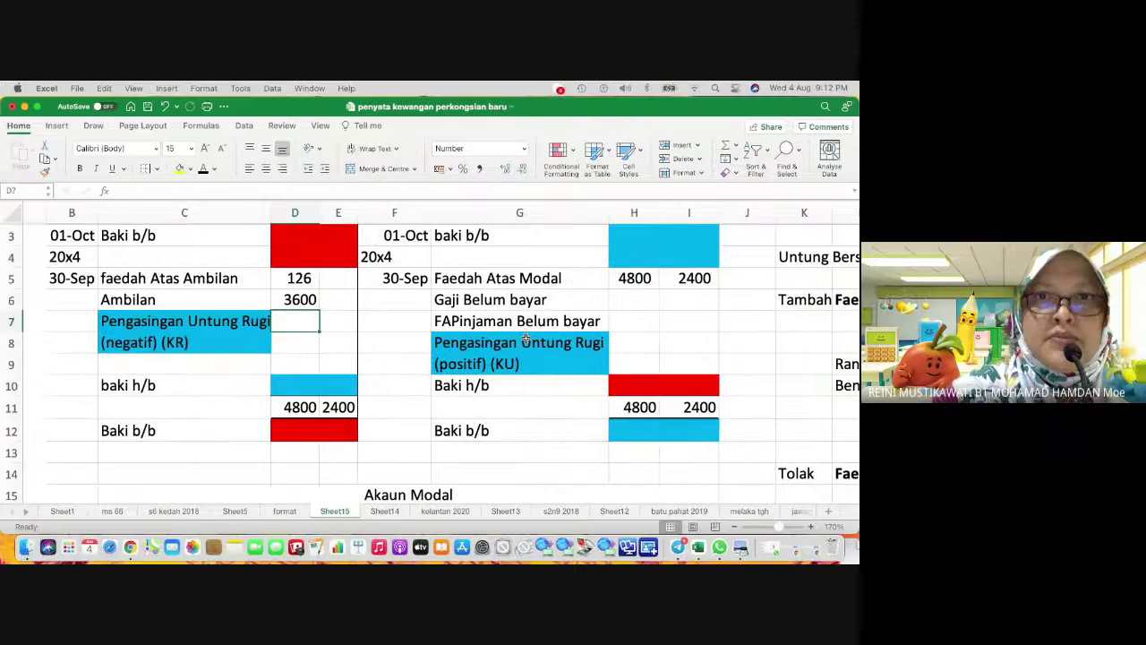
Step: Under Bonus/ Elaun/ Gaji pekongsi, enter the second partner's name in L21 and the amount 24000 in O21
scroll(526, 338, "right", 10)
scroll(527, 339, "down", 5)
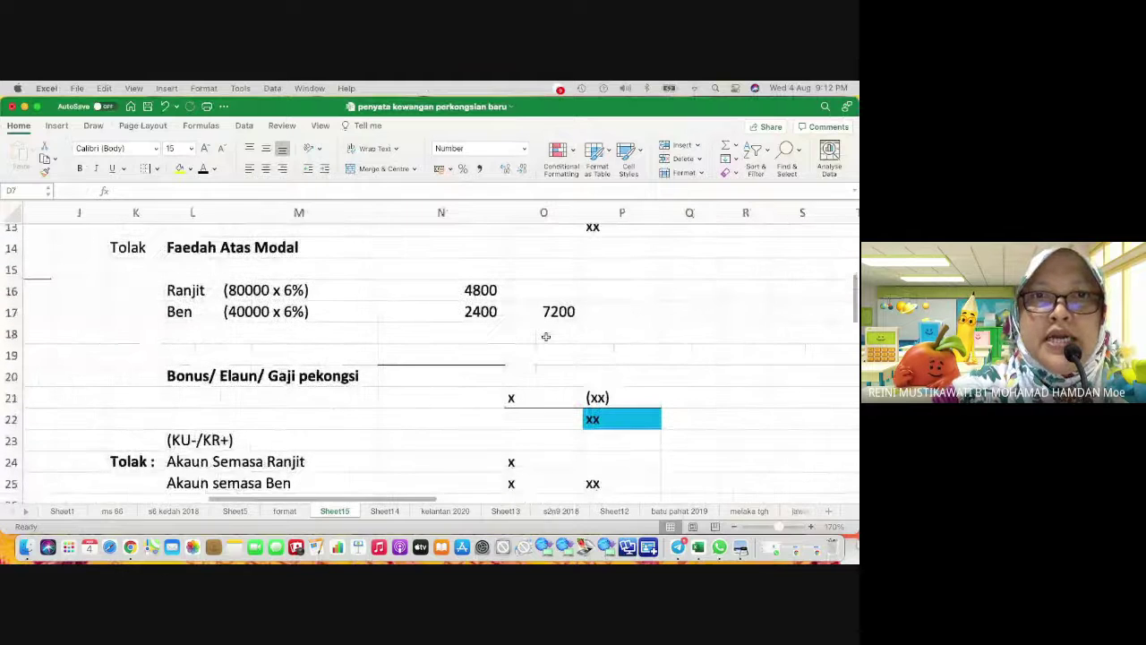
left_click(195, 395)
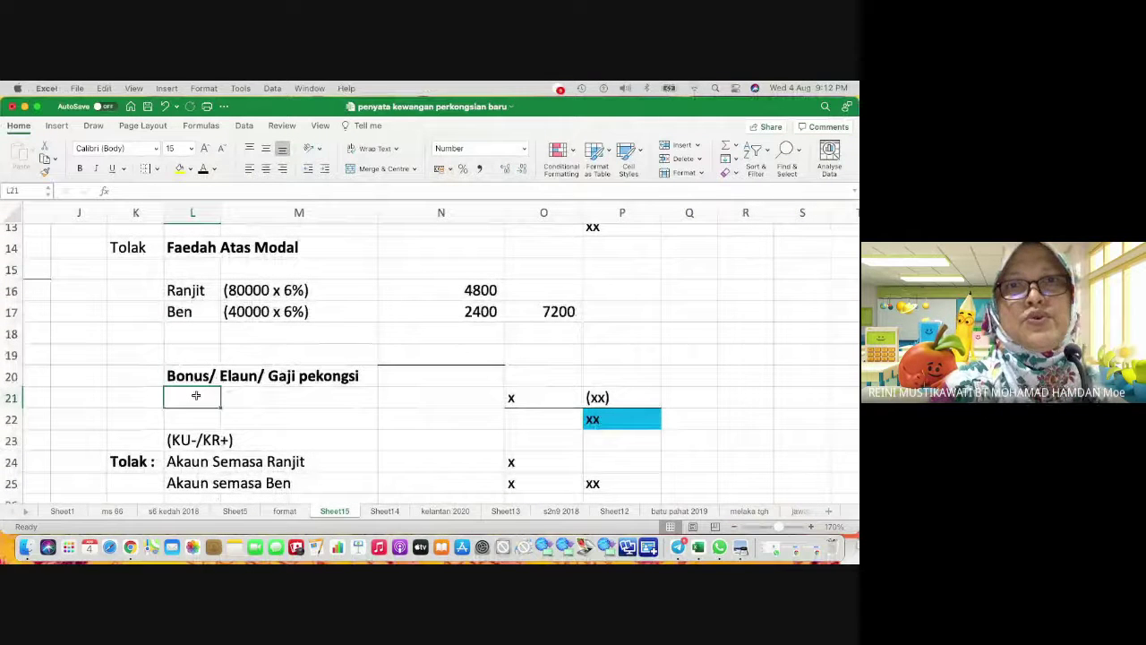
type("Be")
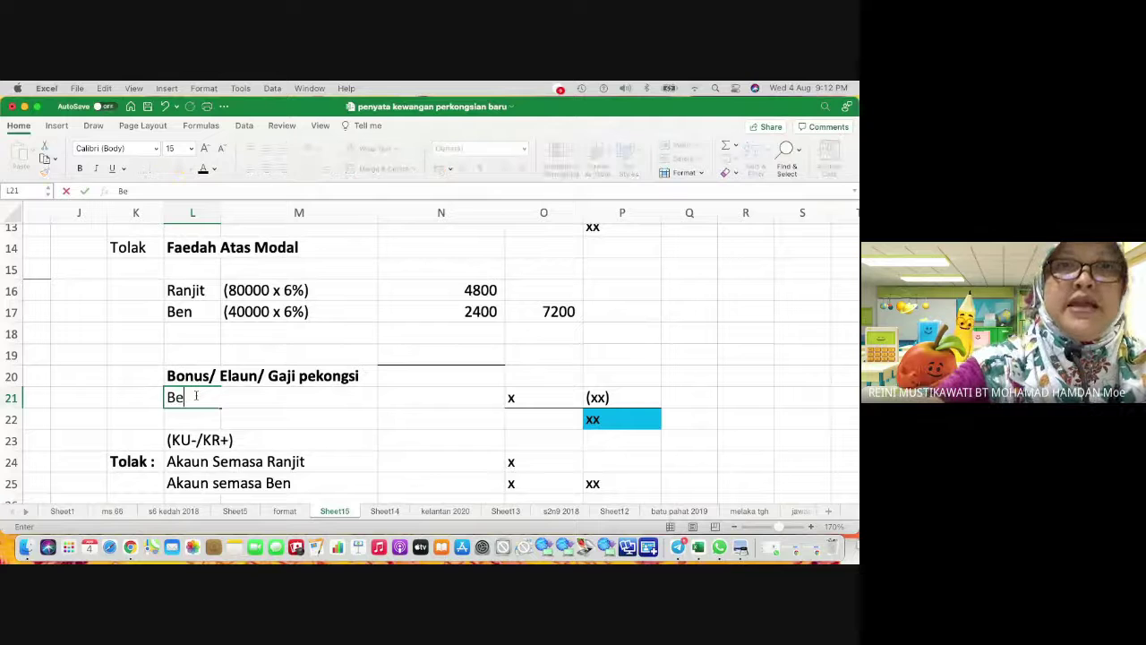
type("n")
key("Tab")
key("Tab")
key("Tab")
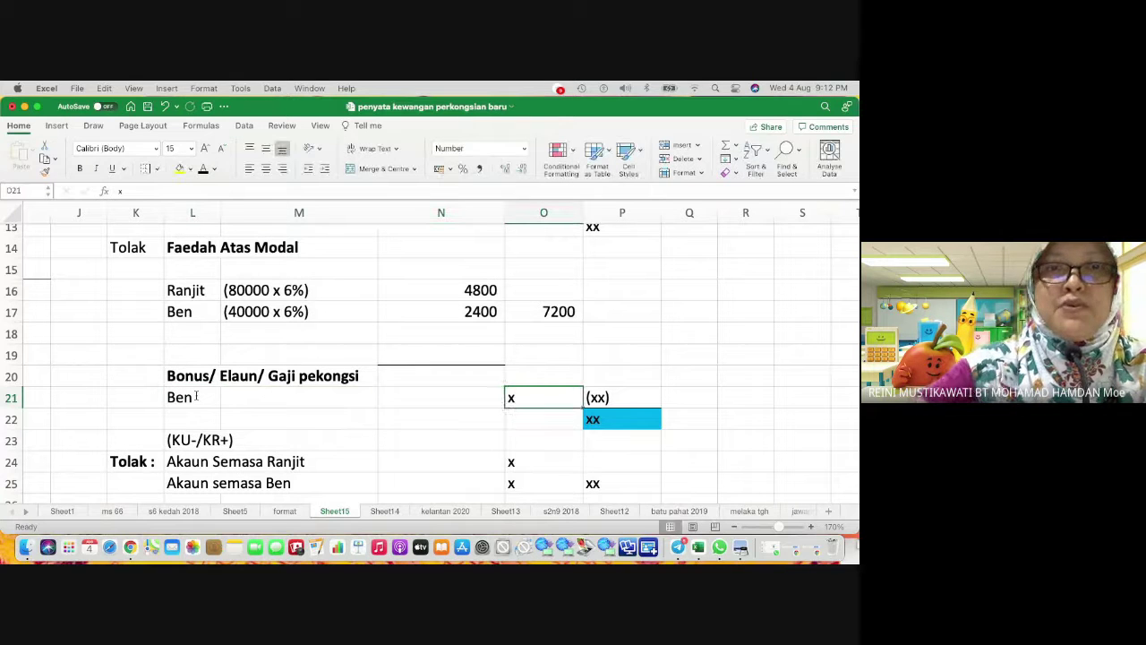
type("24000")
key("Return")
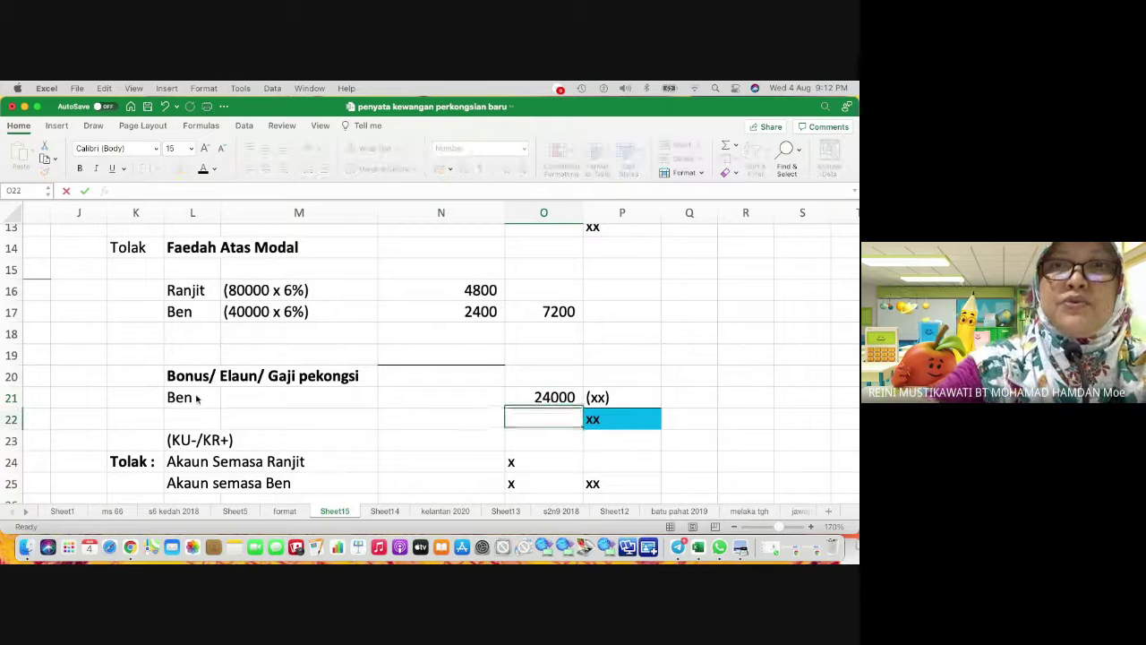
scroll(299, 295, "up", 6)
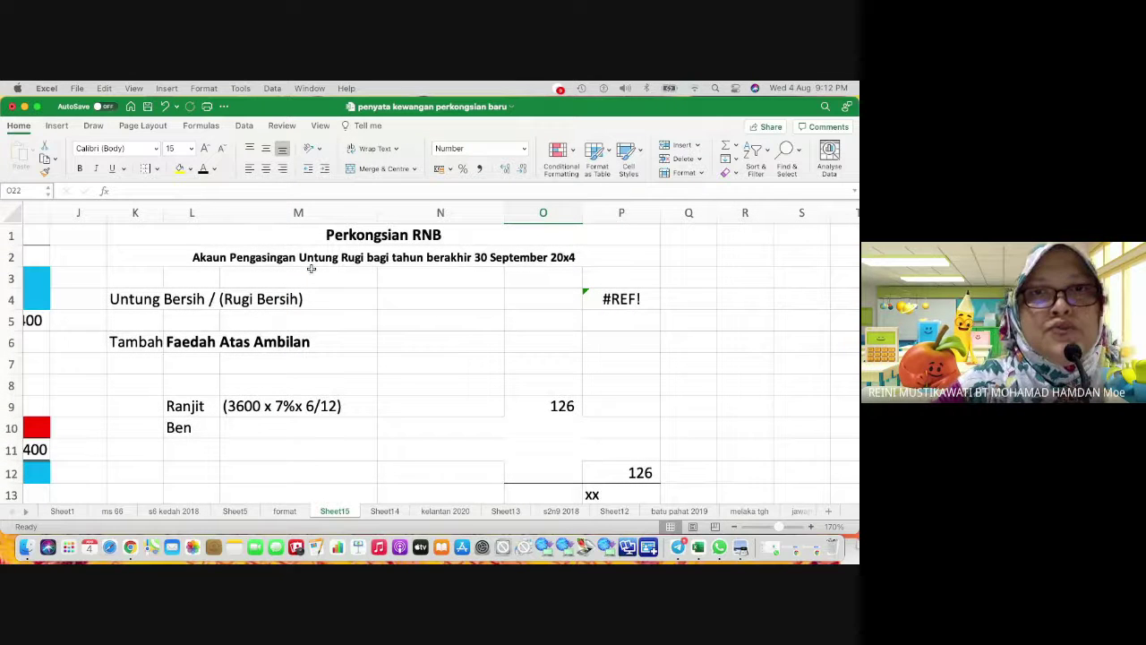
scroll(326, 299, "down", 6)
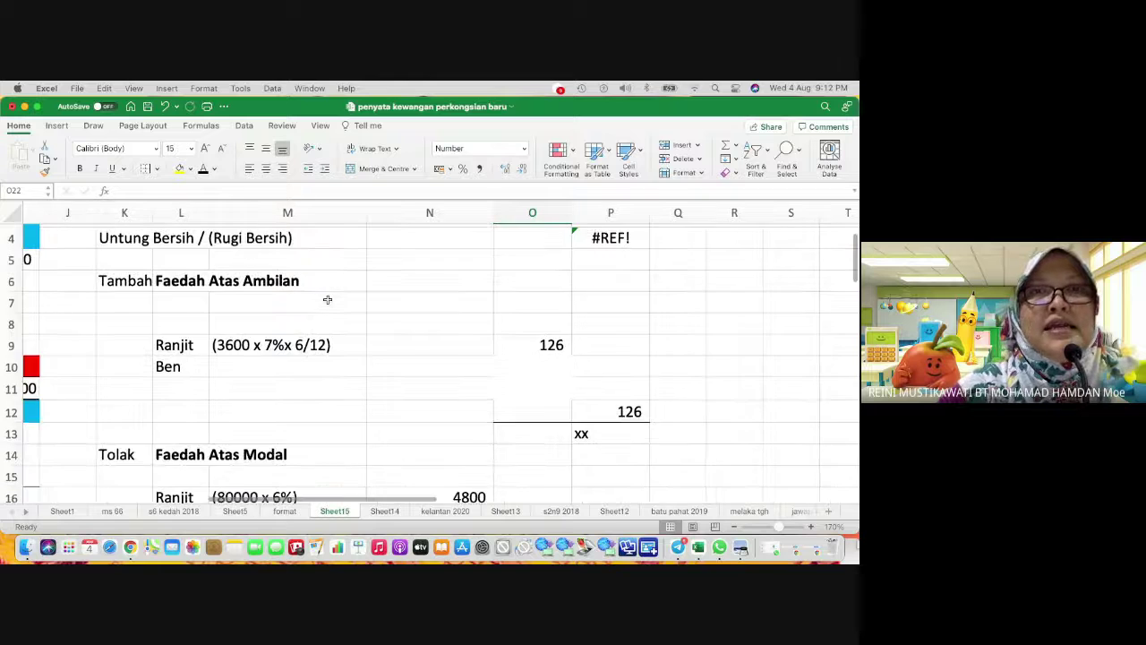
scroll(327, 299, "down", 2)
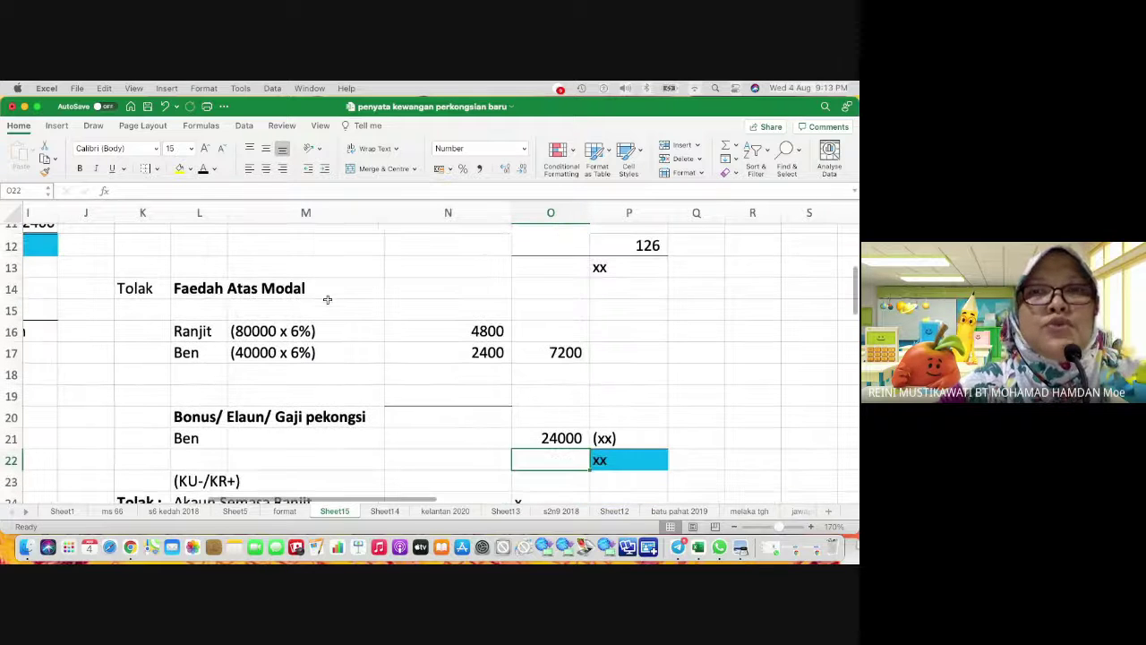
Step: Clear the (xx) placeholder from cell P21 in the appropriation account
left_click(603, 438)
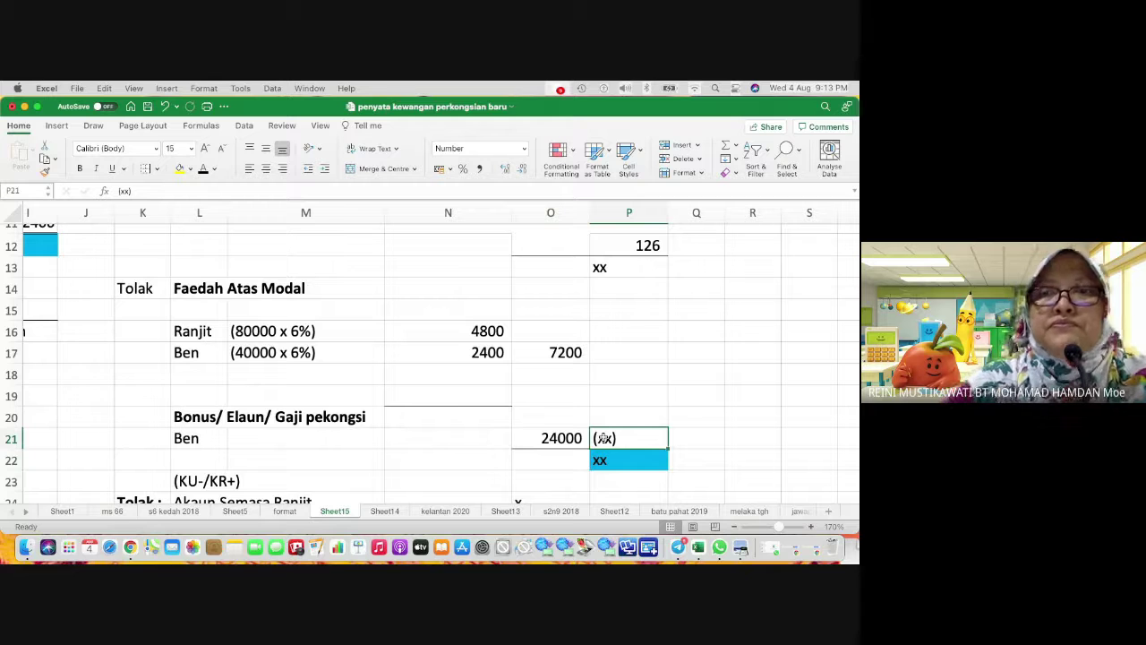
key("Delete")
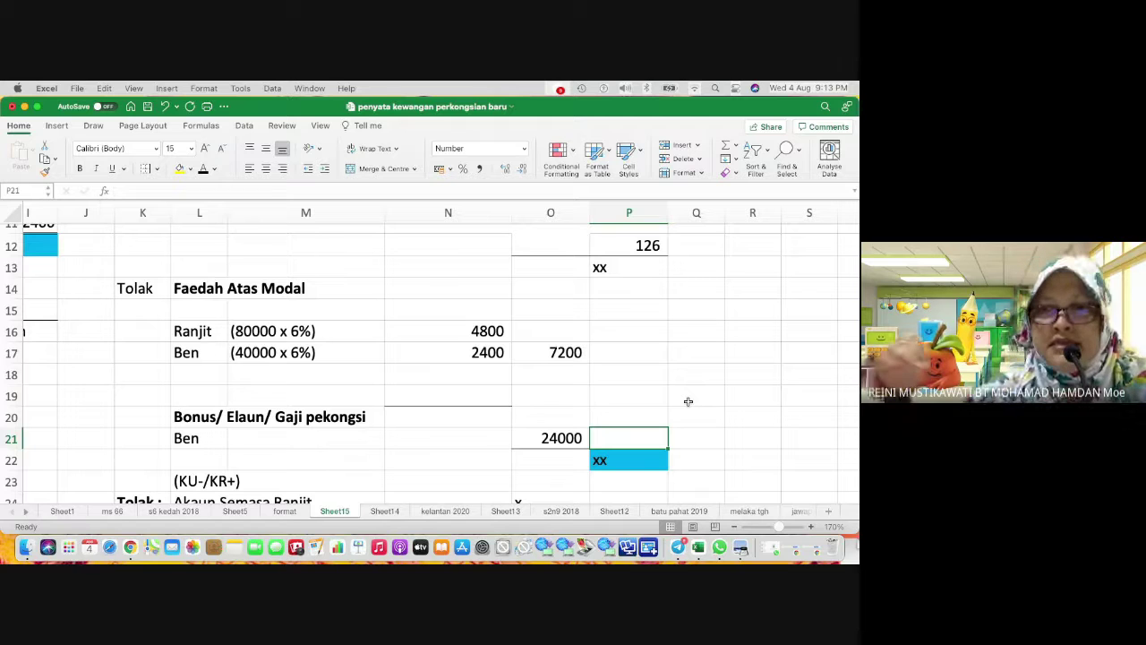
Step: Insert a row of blank cells at B7:I7 in the Akaun Semasa, shifting the existing entries down
scroll(724, 322, "up", 3)
scroll(725, 322, "left", 2)
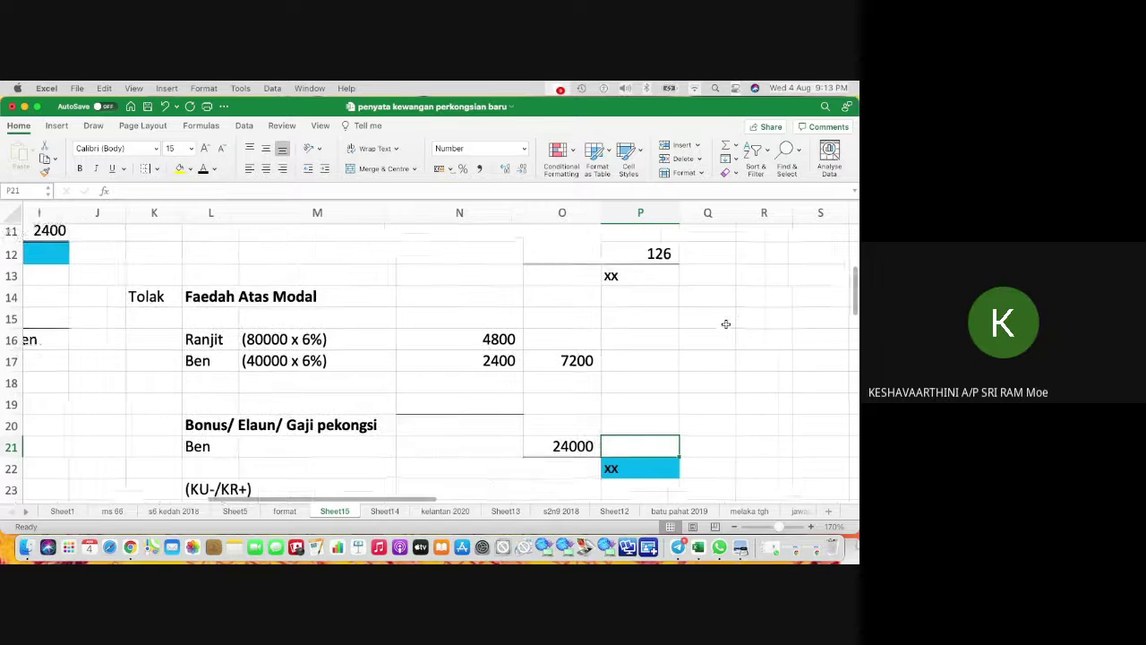
scroll(725, 324, "up", 5)
scroll(725, 324, "left", 4)
scroll(726, 322, "left", 5)
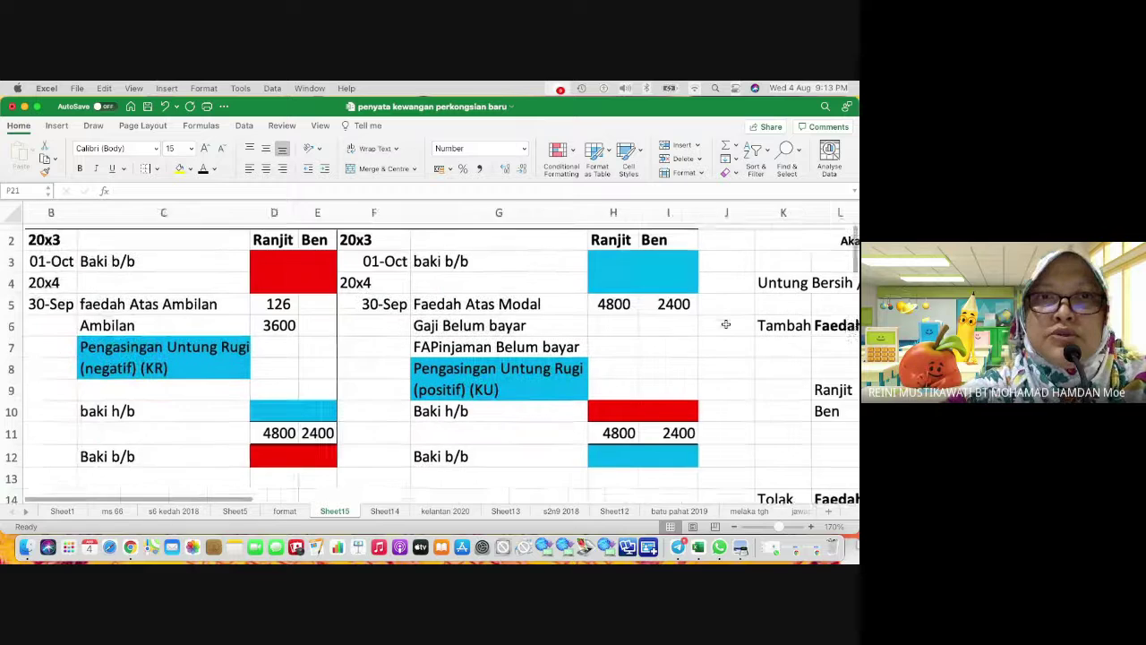
left_click(489, 332)
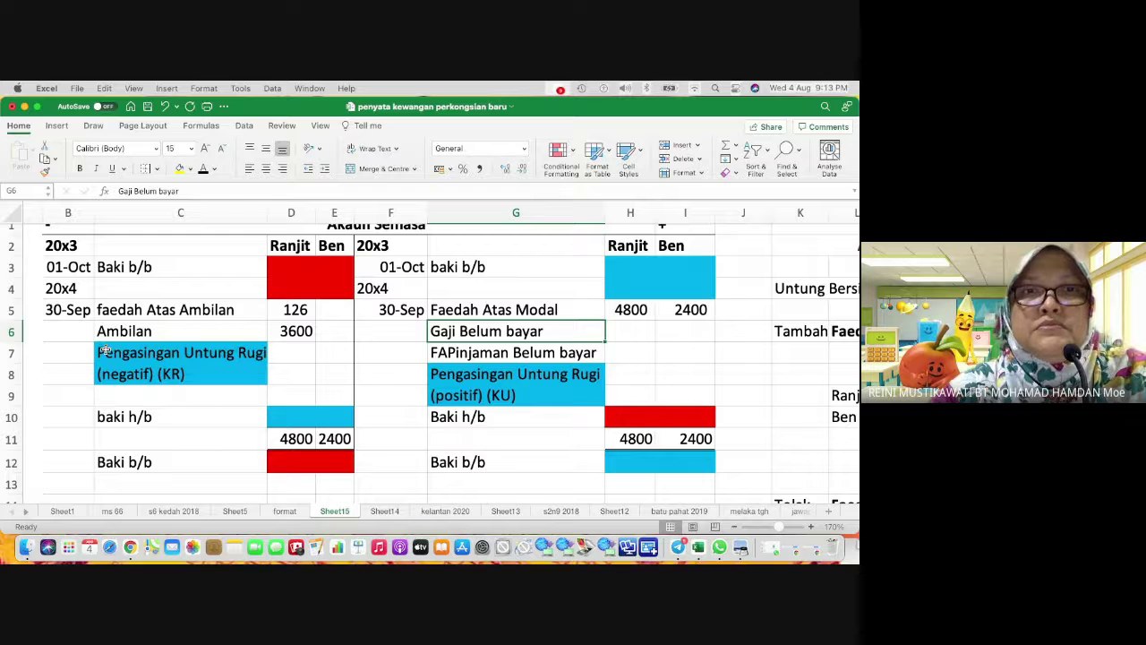
left_click(73, 354)
key("shift+Right")
key("shift+Right")
key("shift+Right")
key("shift+Right")
key("shift+Right")
key("shift+Right")
key("shift+Right")
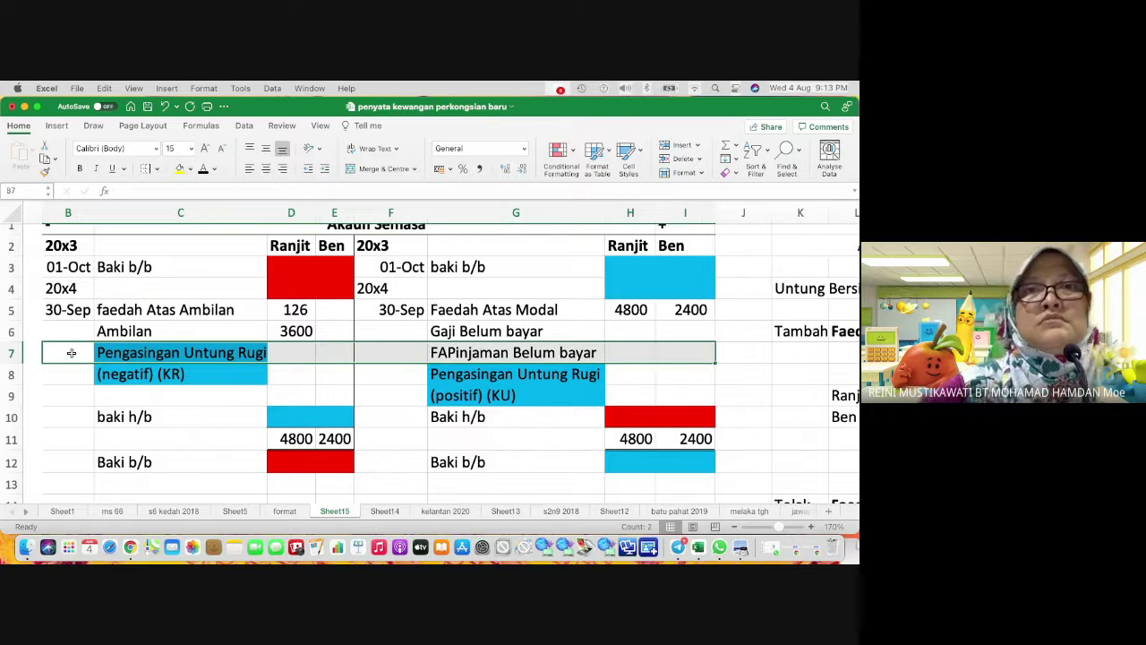
left_click(699, 147)
left_click(690, 161)
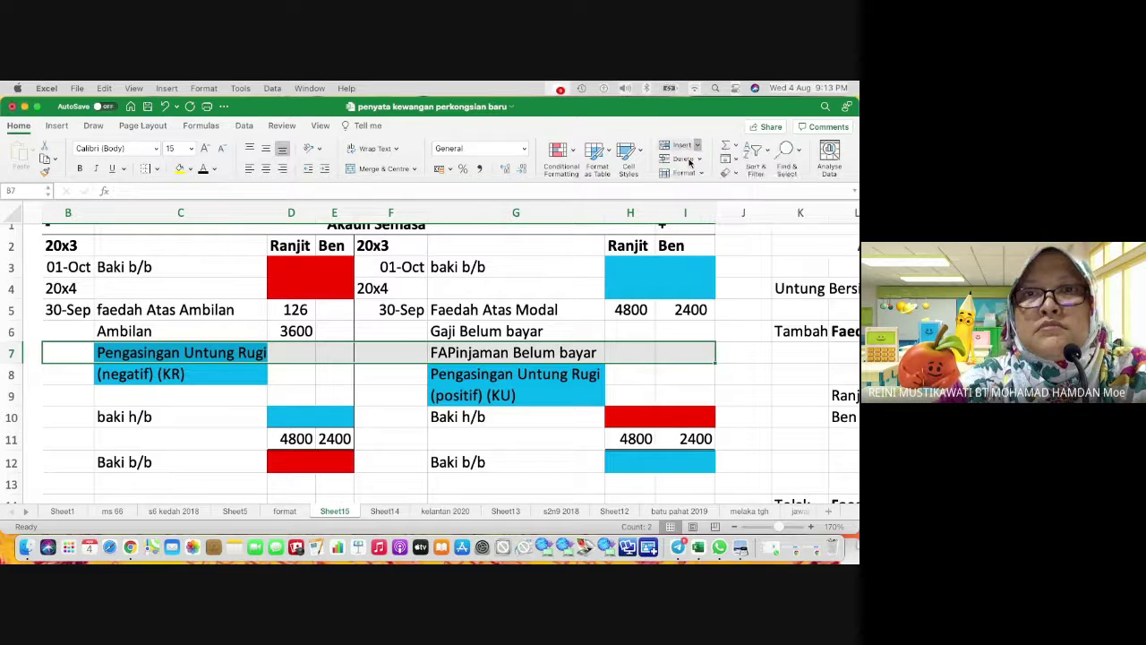
left_click(457, 273)
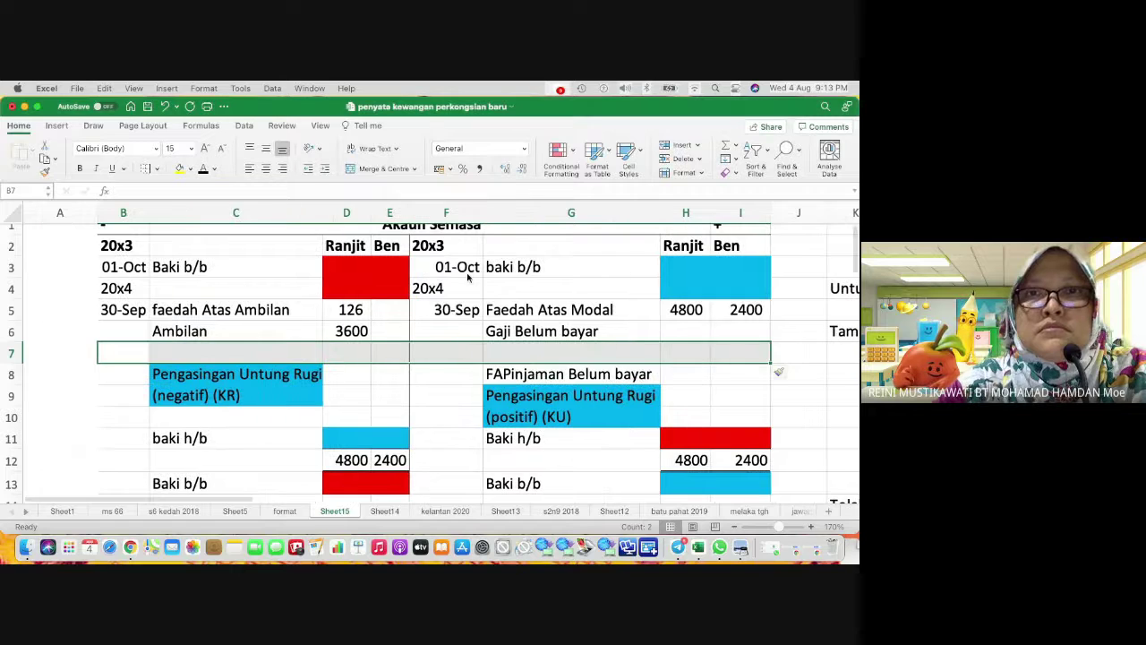
Step: Enter the working "(24000 - 16000)" in G7, beneath the Gaji Belum bayar label
left_click(500, 351)
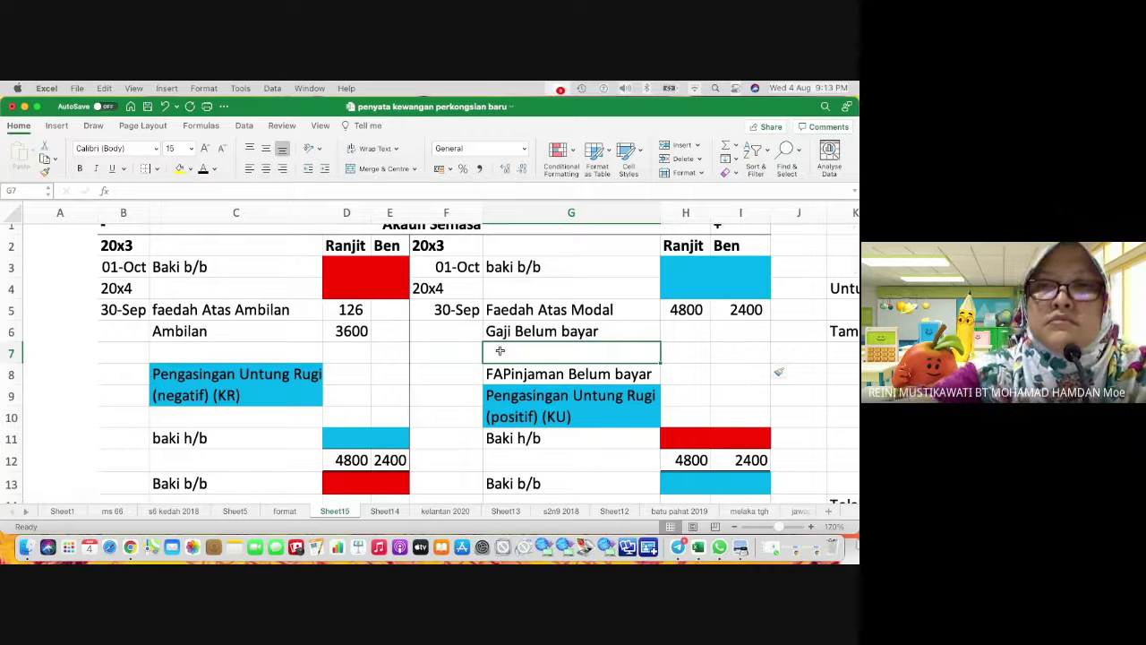
type("(")
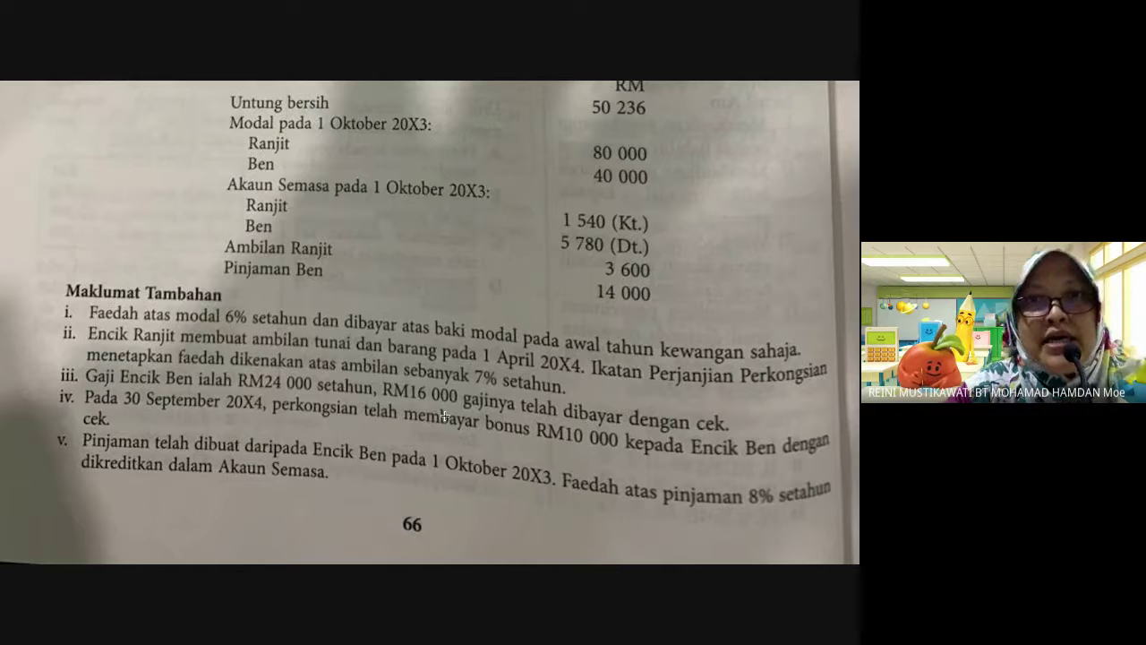
key("ctrl+Left")
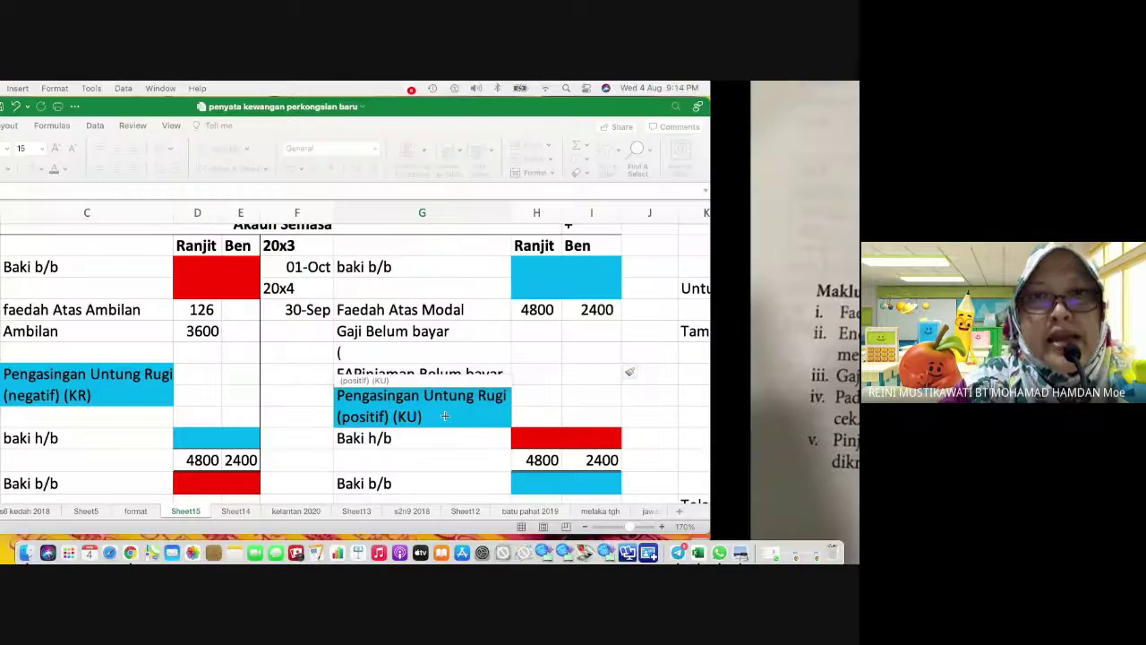
type("249")
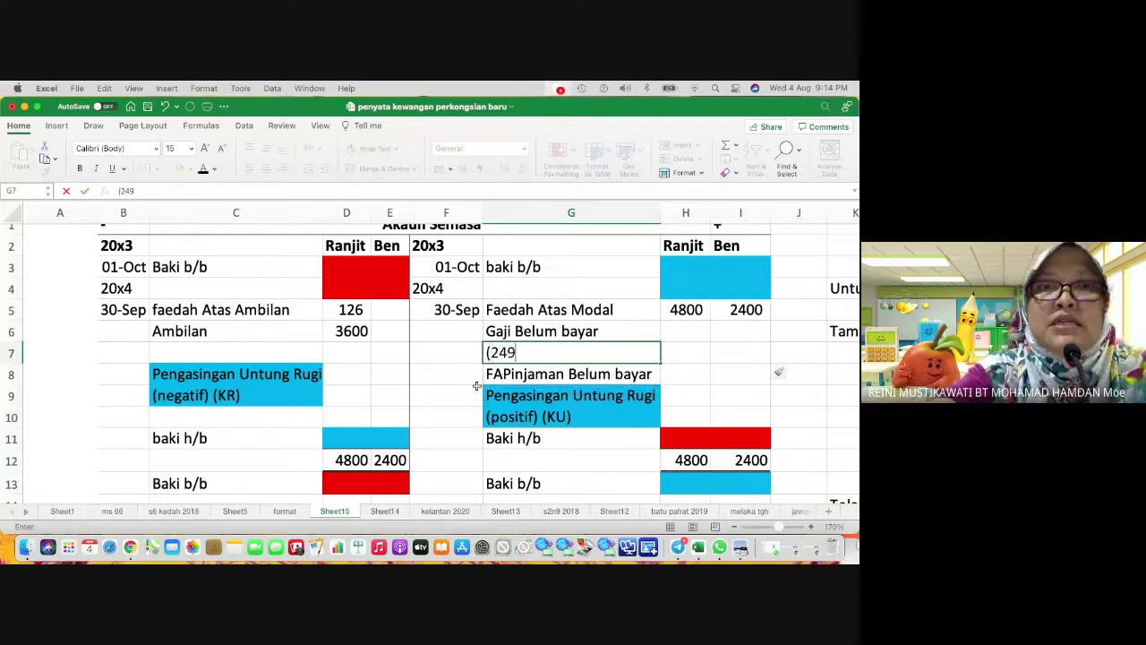
type("99")
key("BackSpace")
key("BackSpace")
key("BackSpace")
type("00")
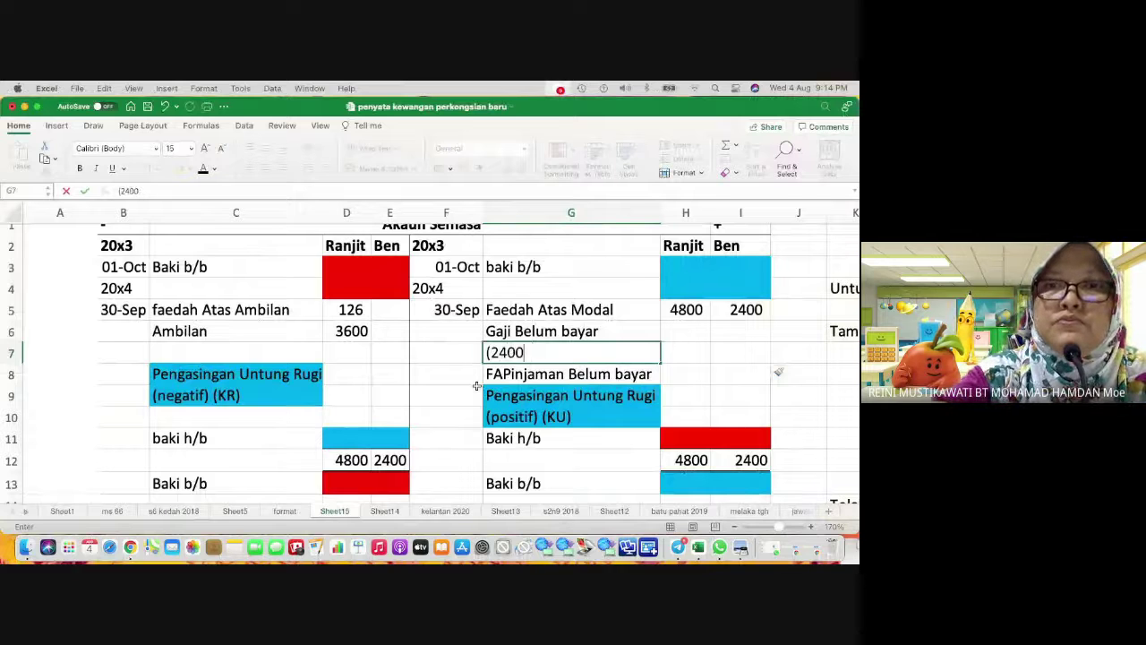
type("0 - ")
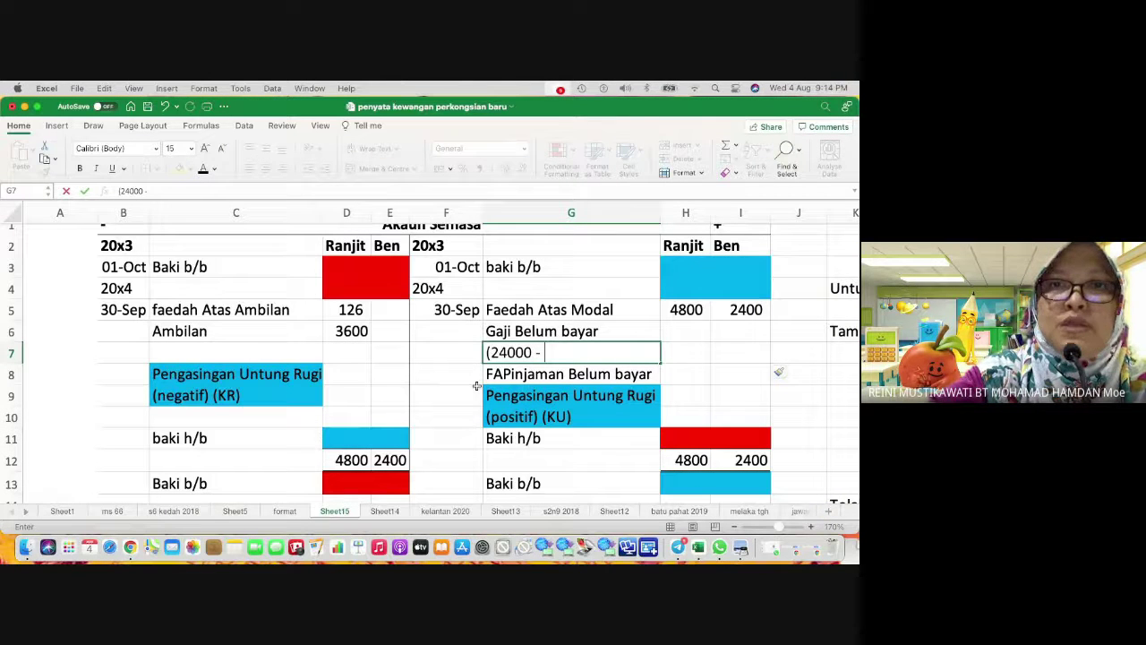
type("160")
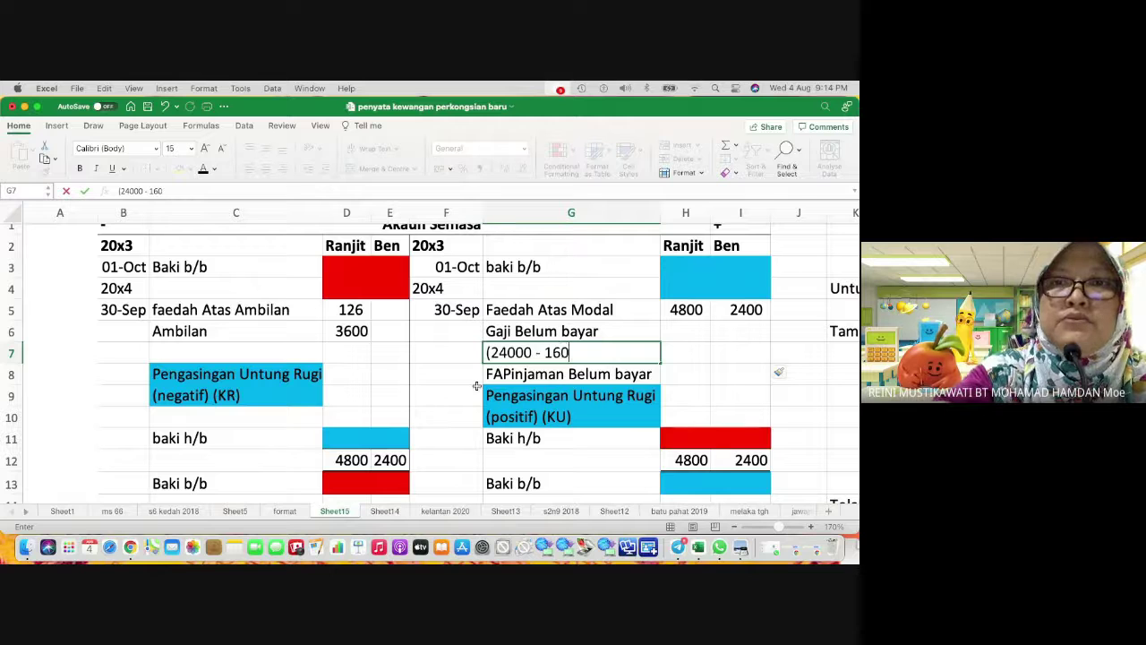
type("00)")
key("Return")
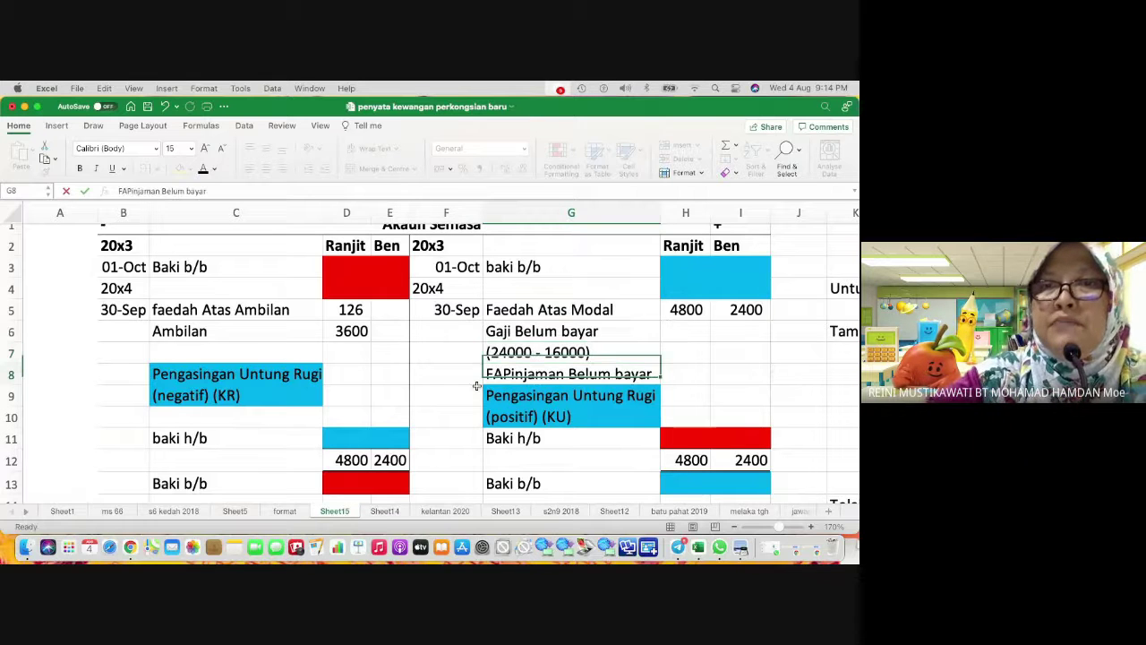
Step: Enter 8000 as the second partner's Gaji Belum bayar in I6 and widen column E to fit its total
left_click(747, 330)
type("80")
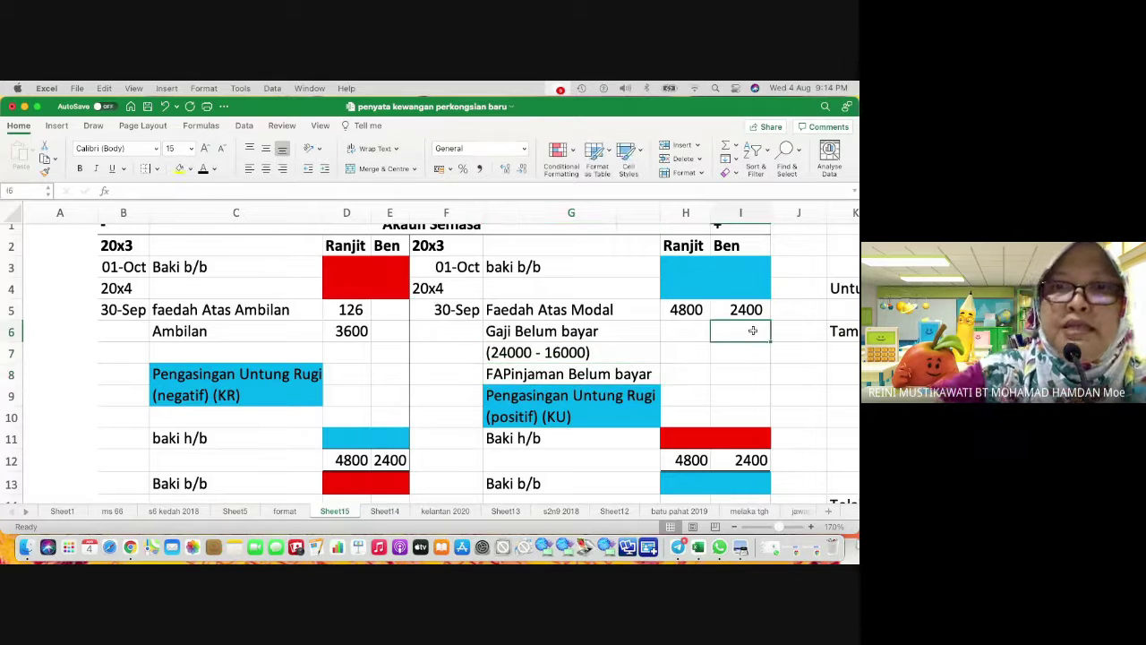
type("00")
key("Return")
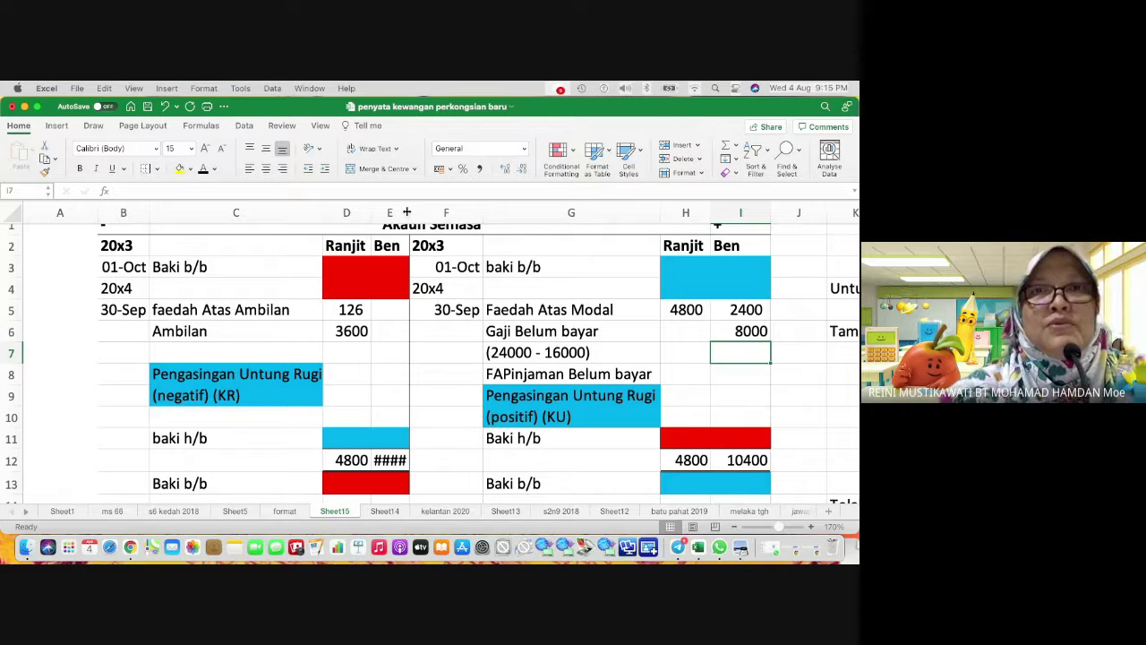
left_click_drag(406, 213, 425, 213)
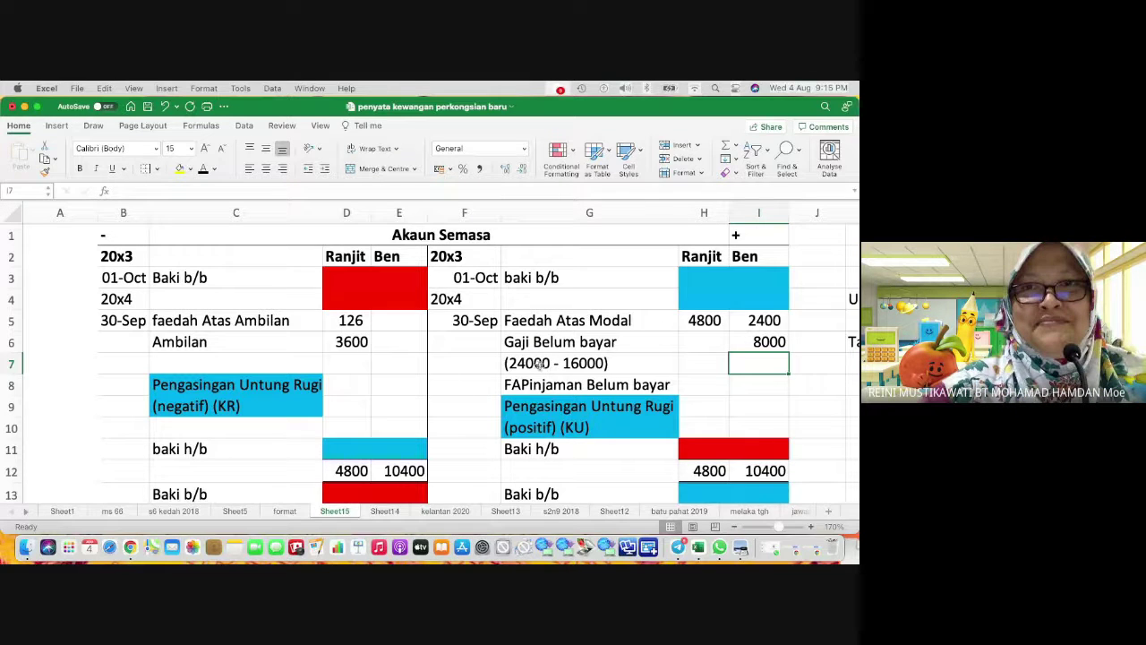
Step: Clear the Bonus/ Elaun/ Gaji pekongsi heading in L20 and relabel L21 as "Gaji" followed by the second partner's name
key("super+Tab")
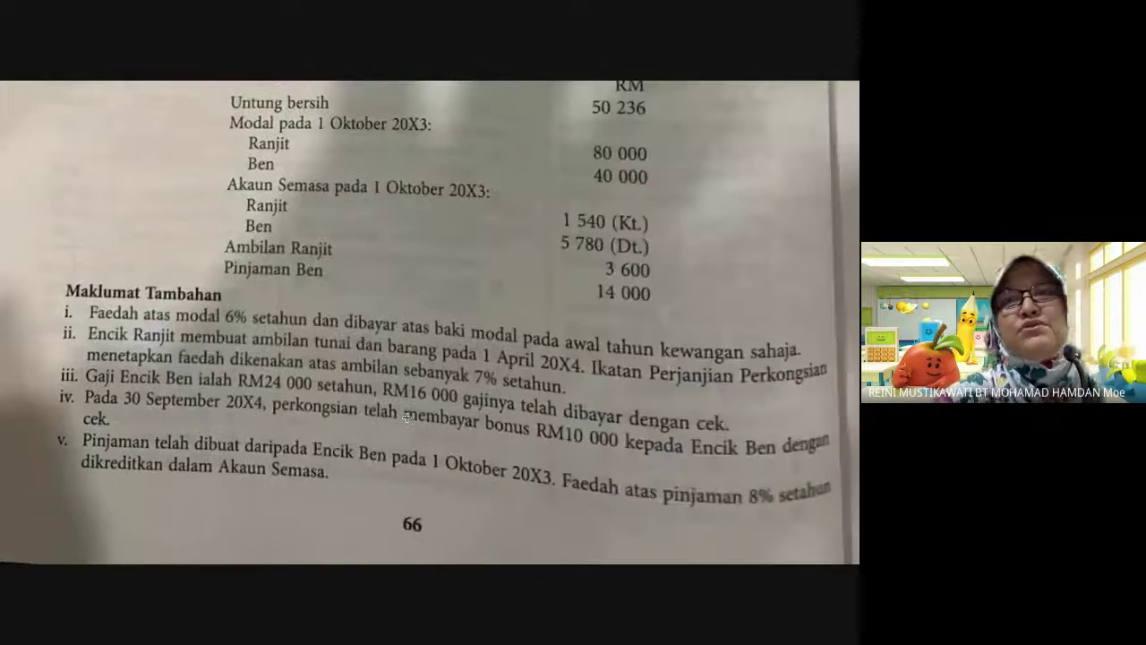
scroll(405, 417, "right", 10)
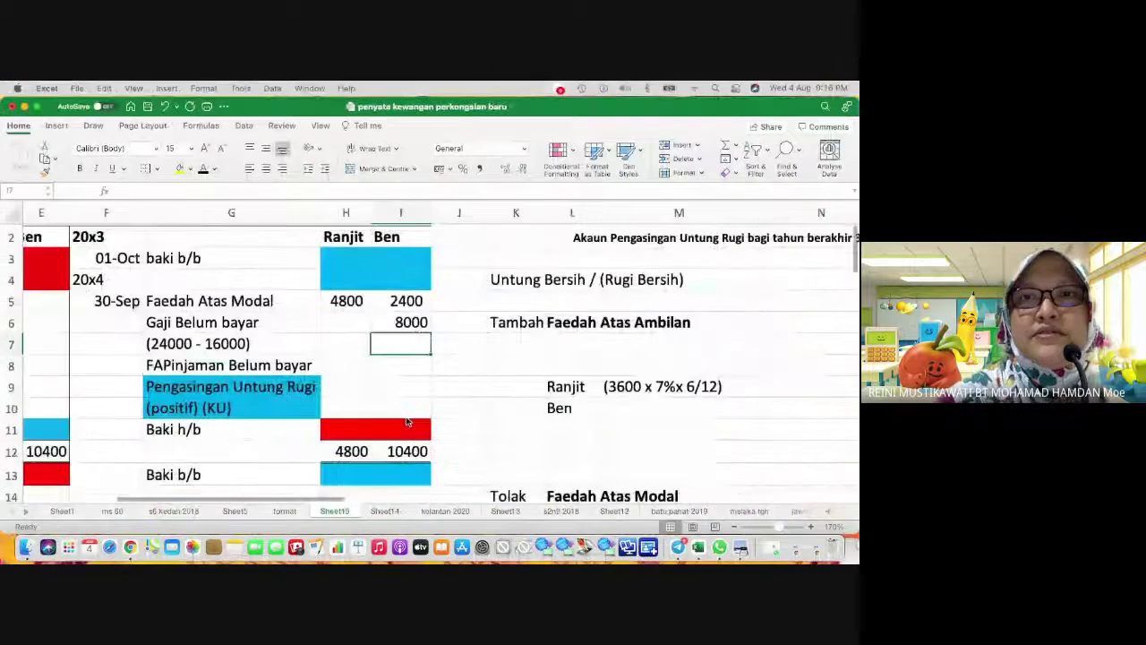
scroll(407, 419, "down", 4)
scroll(407, 421, "down", 5)
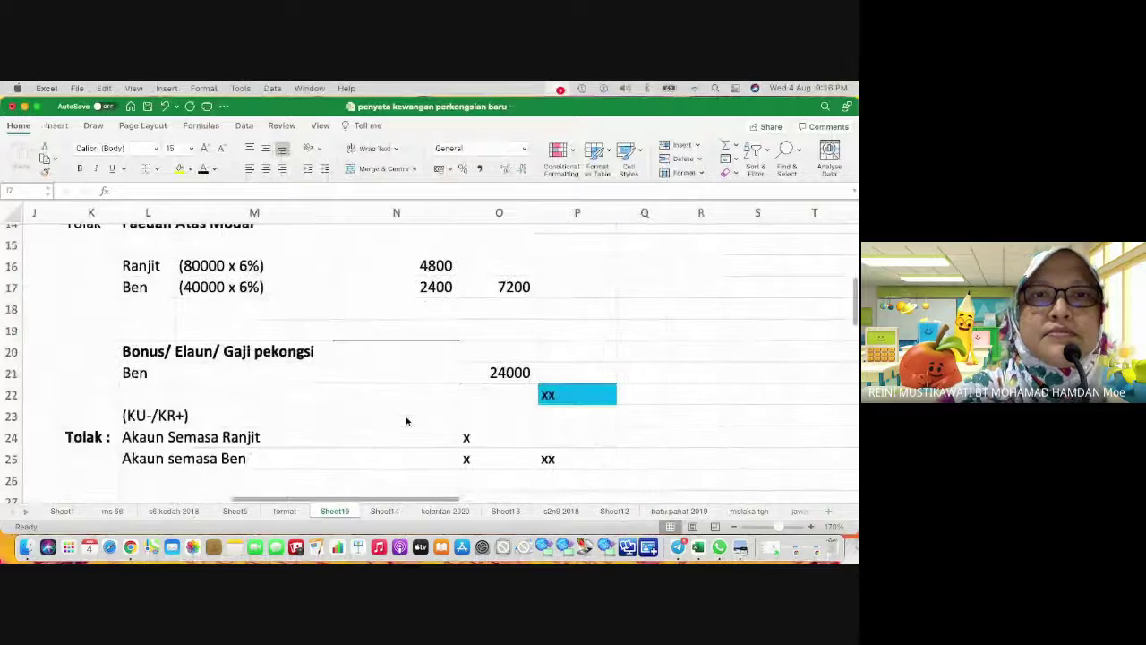
left_click(143, 353)
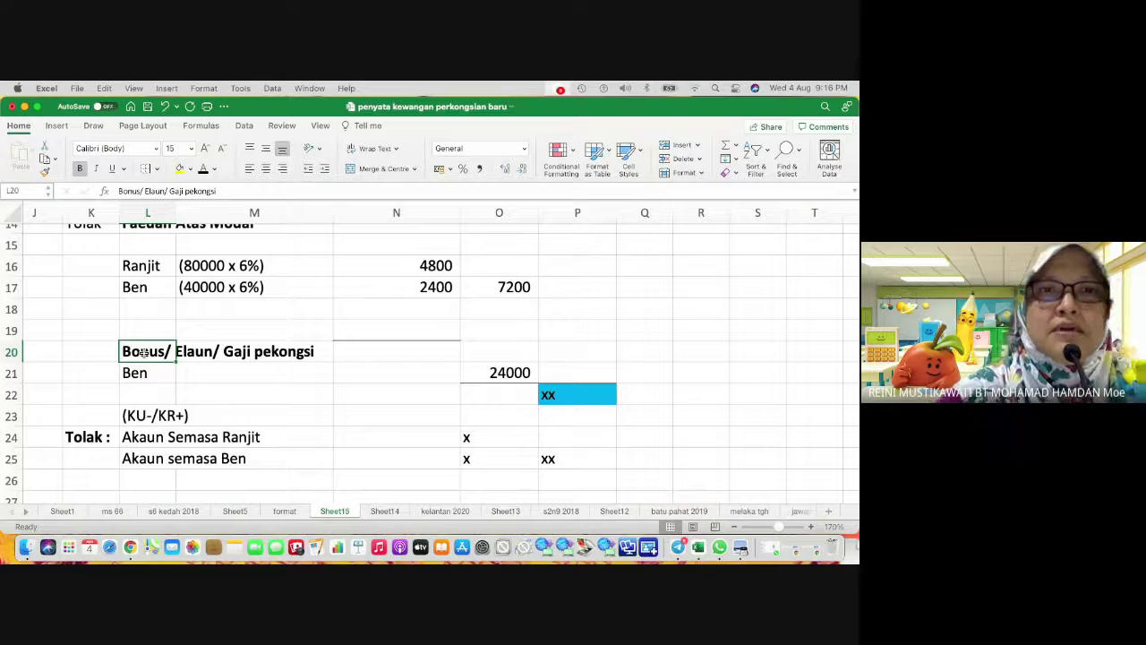
key("Delete")
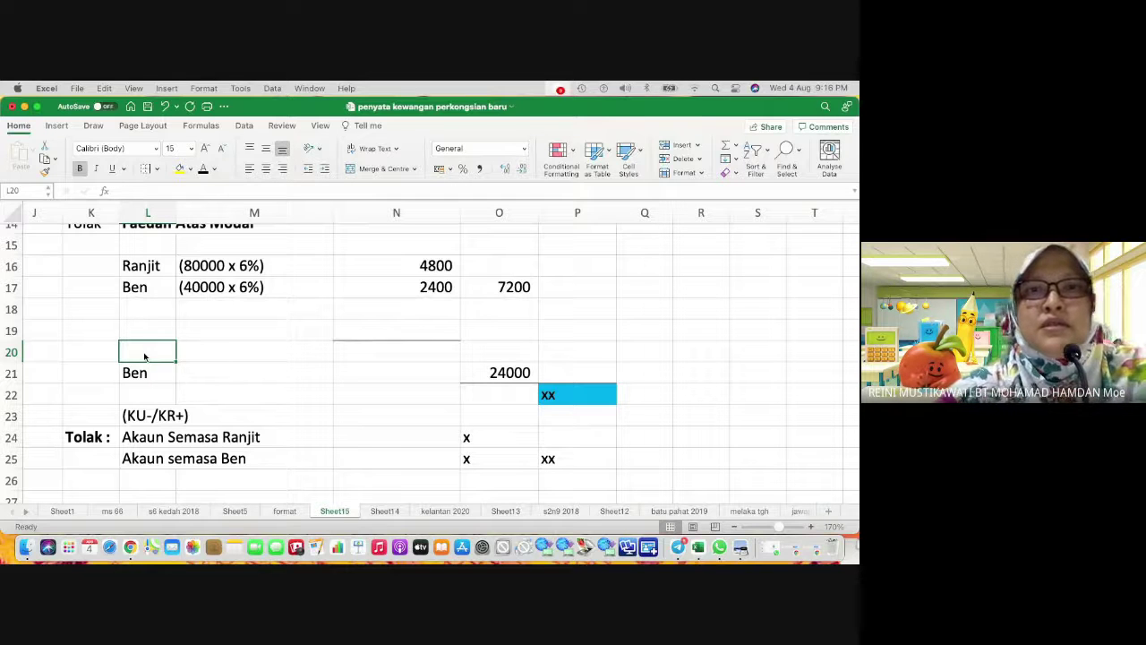
key("Return")
type("Ga")
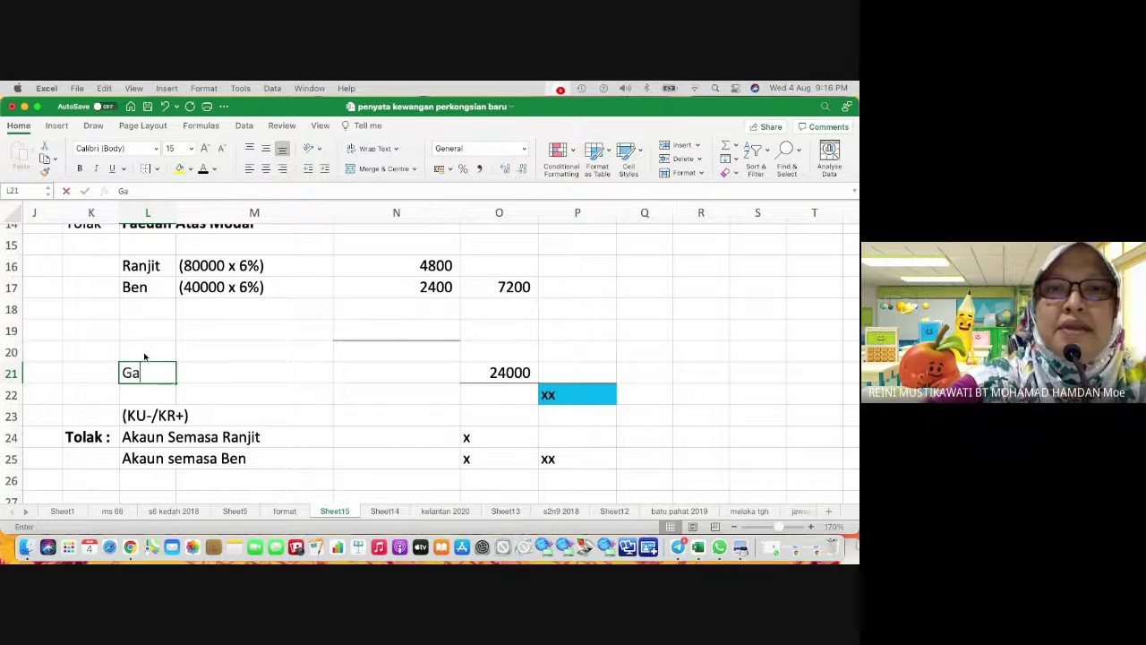
type("ji Ben")
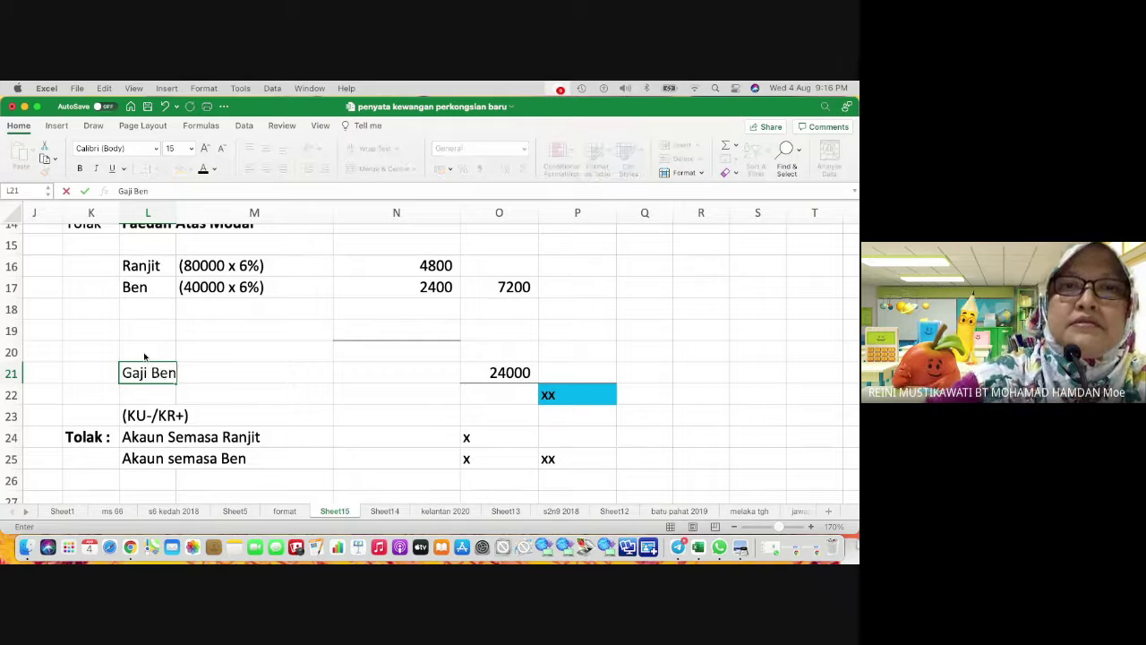
Step: Label L20 as "Bonus" followed by the second partner's name and enter 10000 in O20
left_click(144, 356)
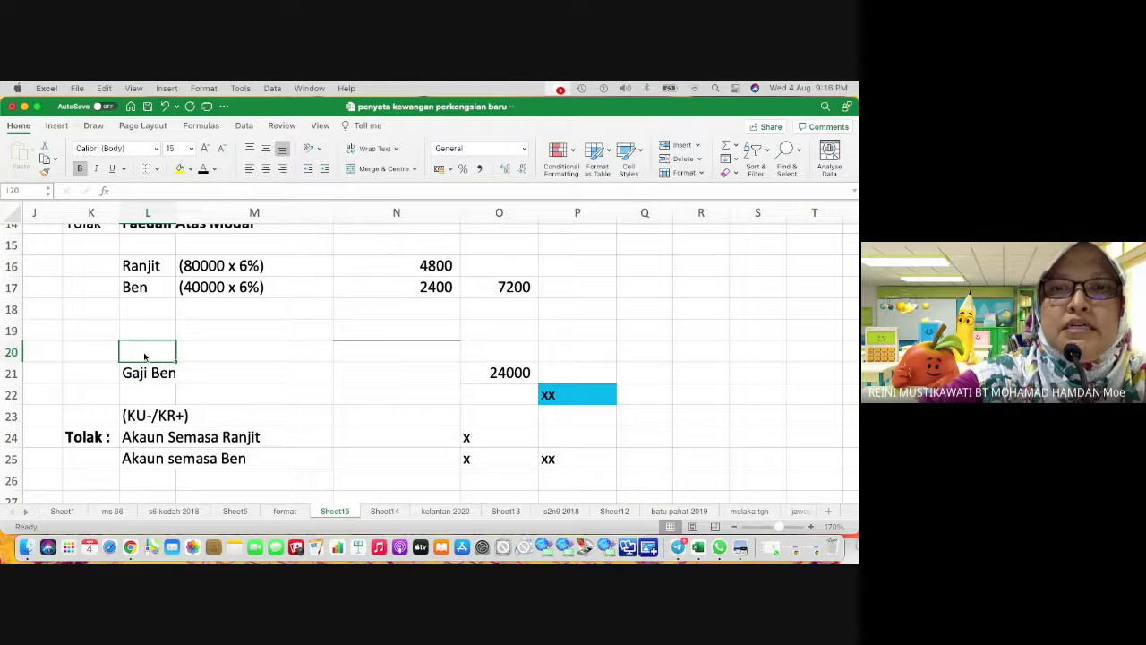
type("Bonus")
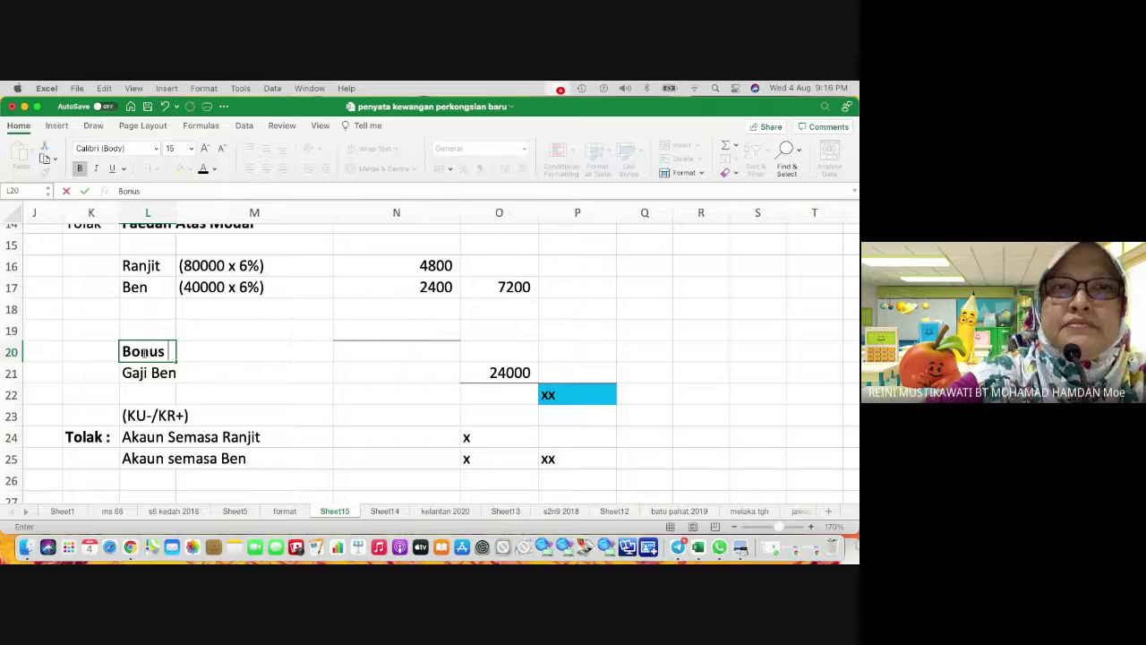
type(" Ben")
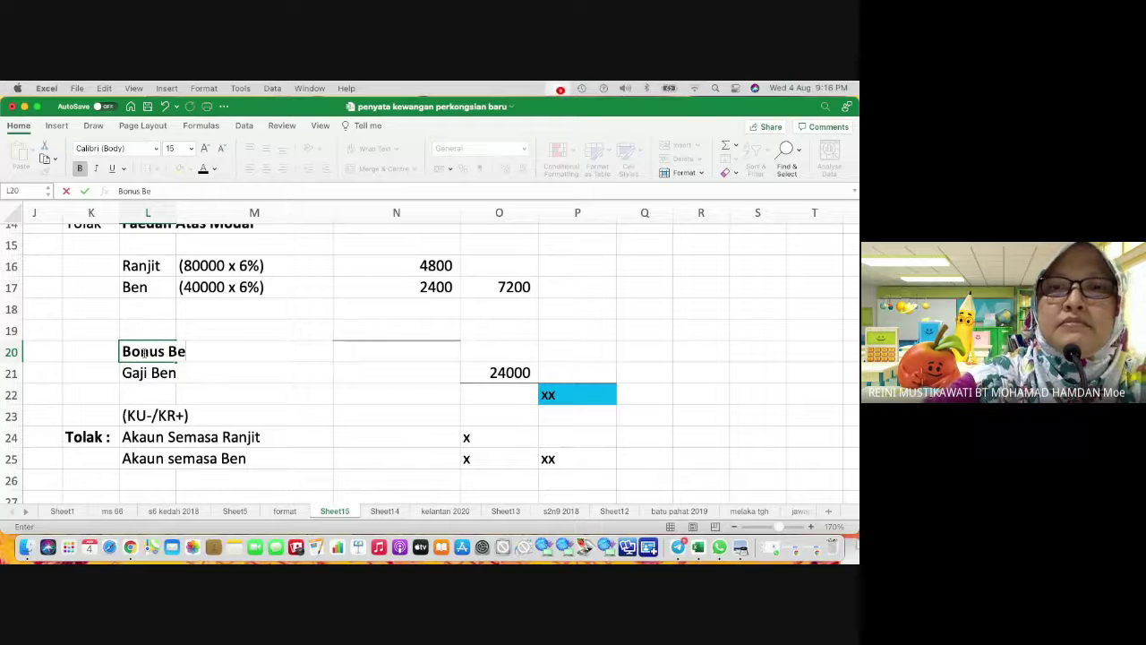
key("super+Return")
key("super+b")
key("Right")
key("Right")
key("Right")
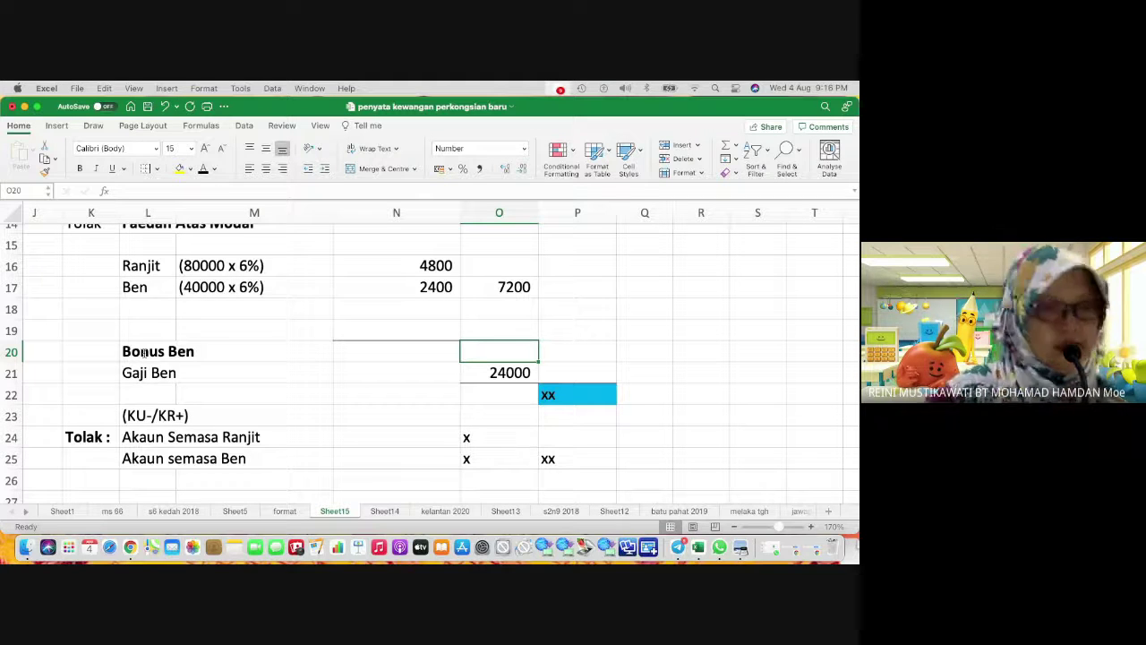
type("10000")
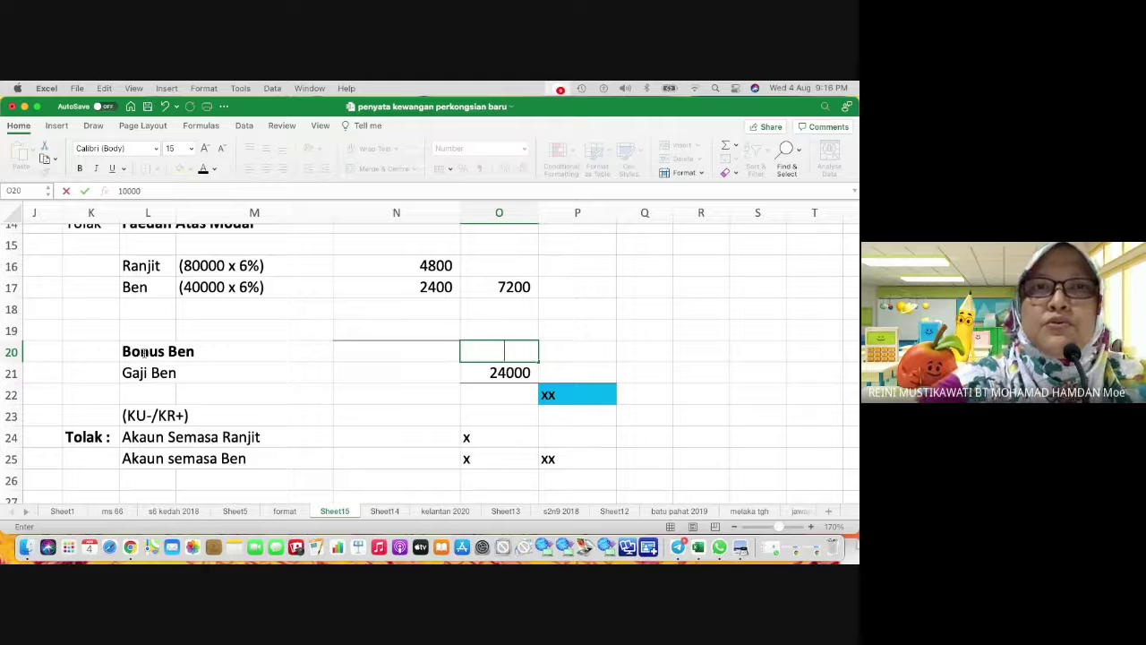
key("Return")
key("Up")
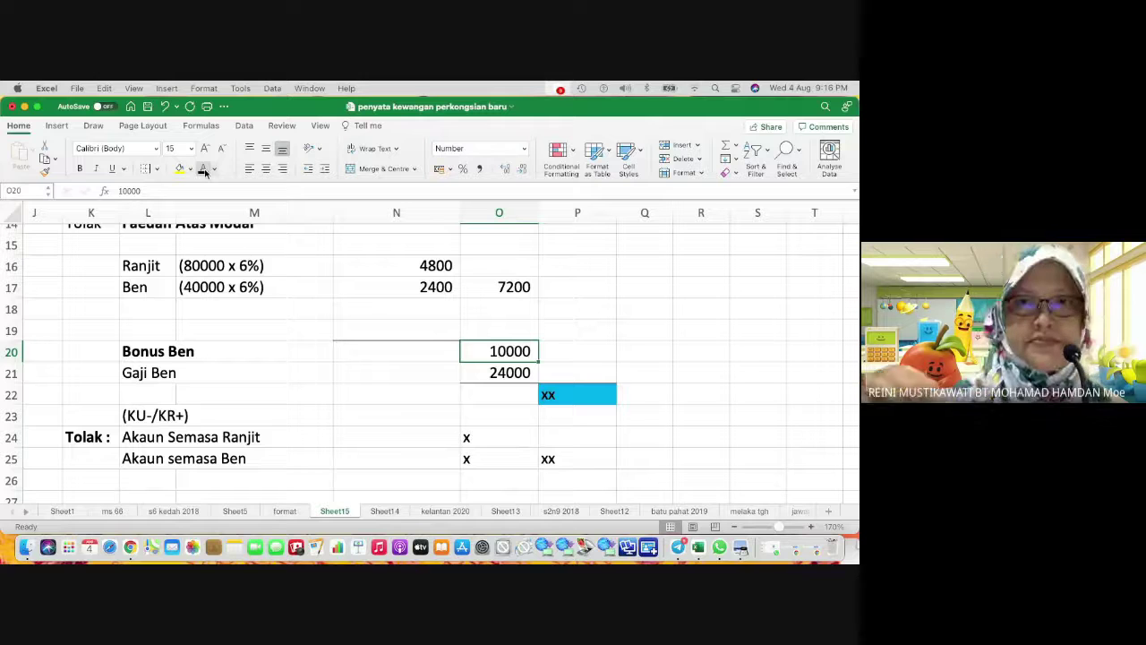
Step: Remove the bold formatting from the bonus label in L20
left_click(141, 352)
key("super+b")
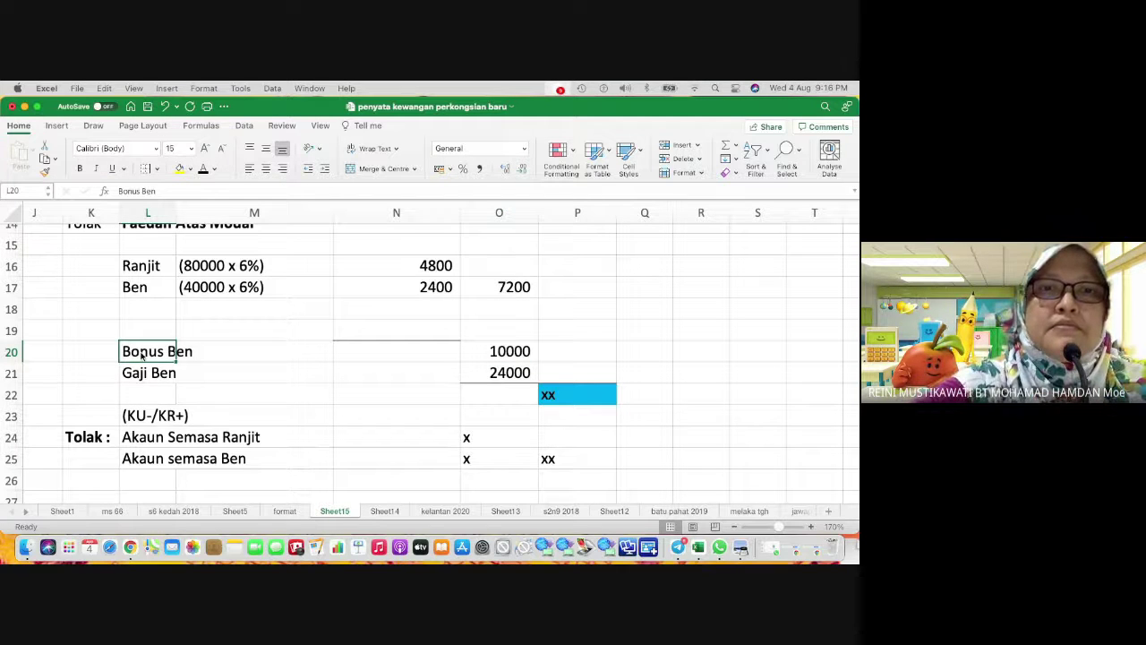
left_click(240, 355)
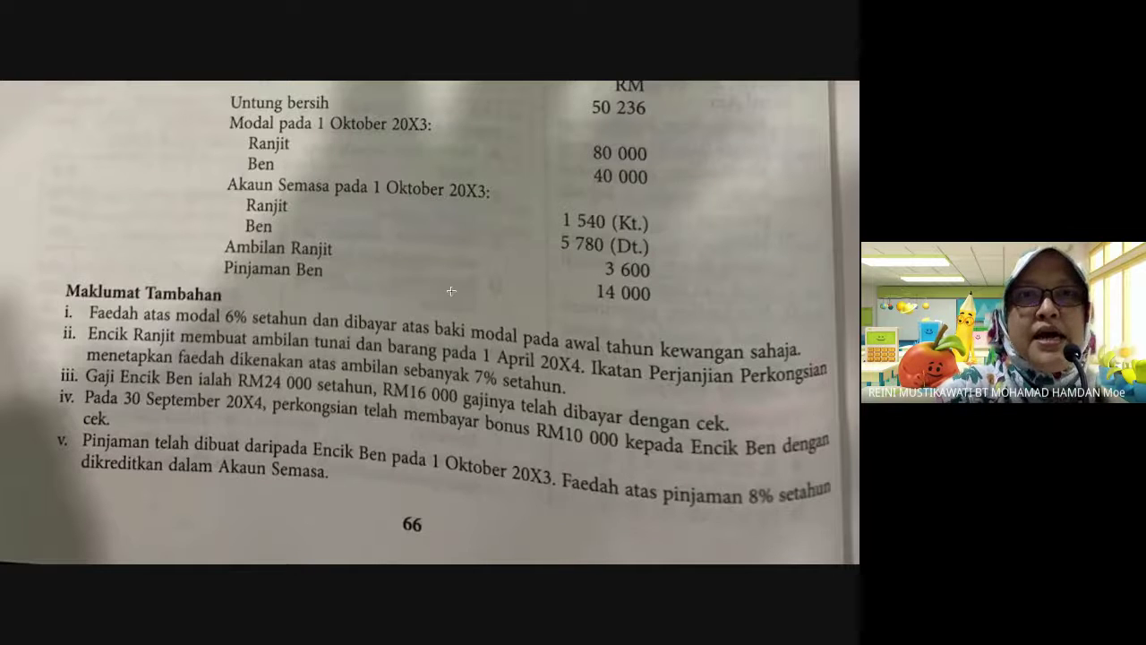
scroll(452, 290, "up", 1)
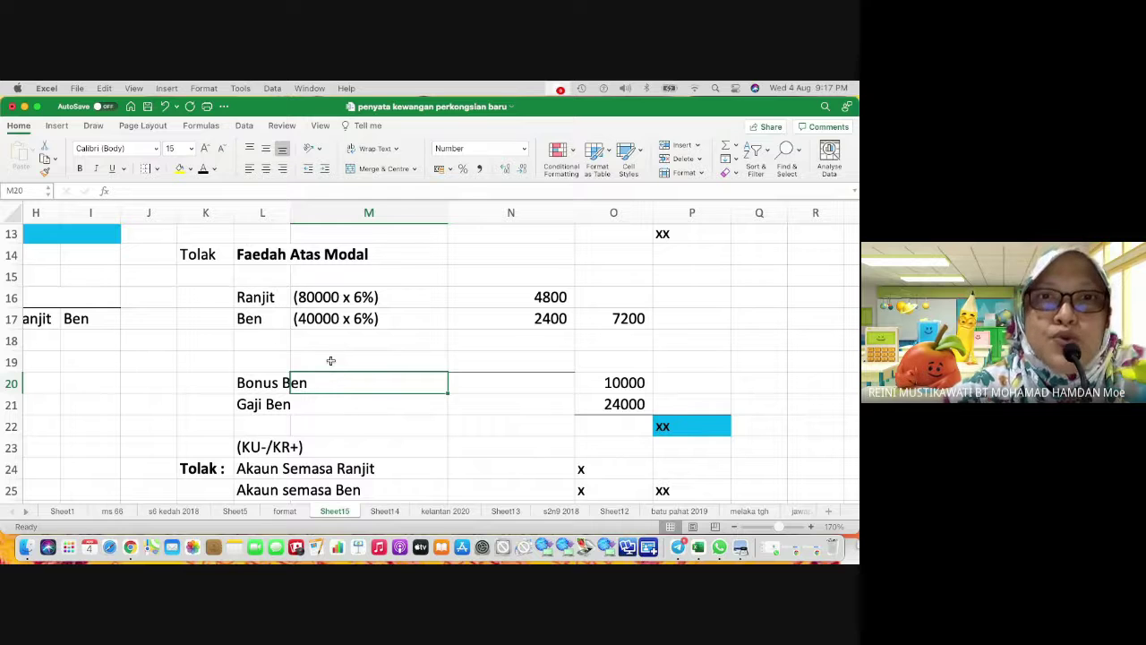
Step: Insert a sheet row above row 9 of the current account, between FAPinjaman Belum bayar and Pengasingan Untung Rugi (positif)
scroll(237, 327, "up", 8)
scroll(237, 327, "left", 4)
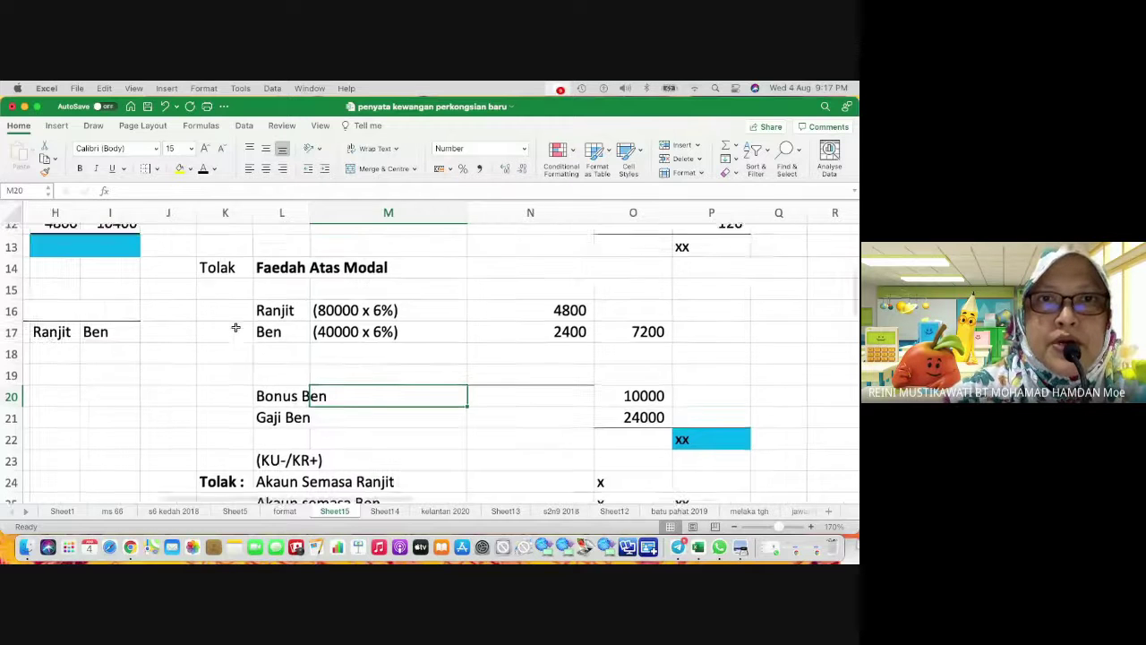
scroll(236, 327, "up", 2)
scroll(236, 327, "left", 3)
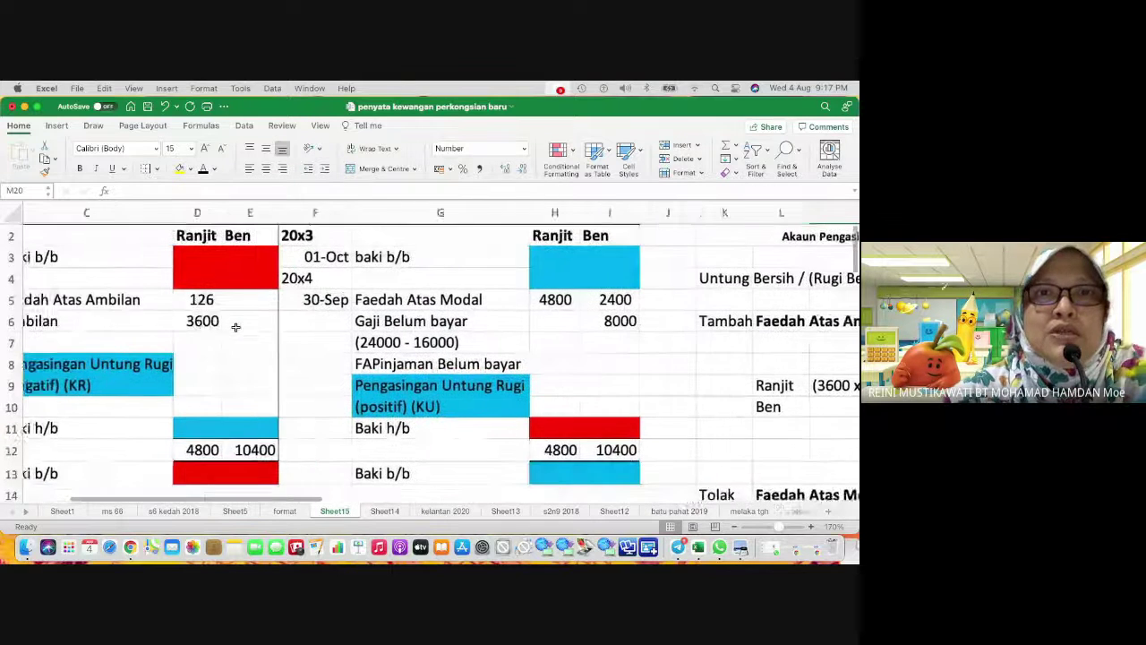
scroll(235, 327, "down", 1)
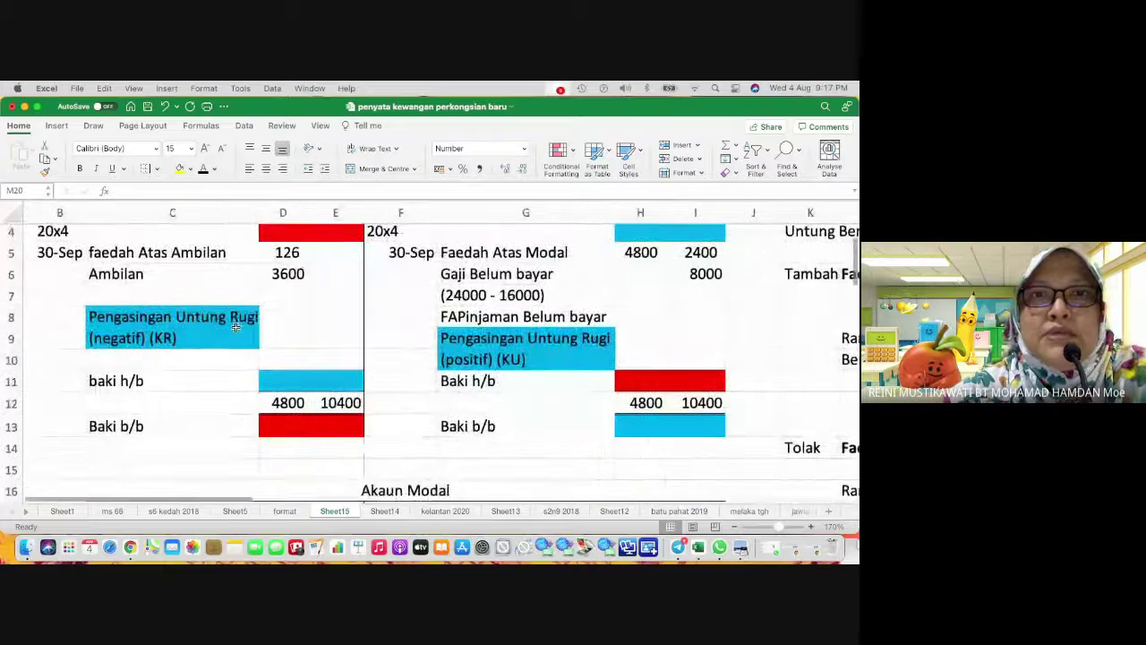
left_click(130, 359)
left_click(57, 345)
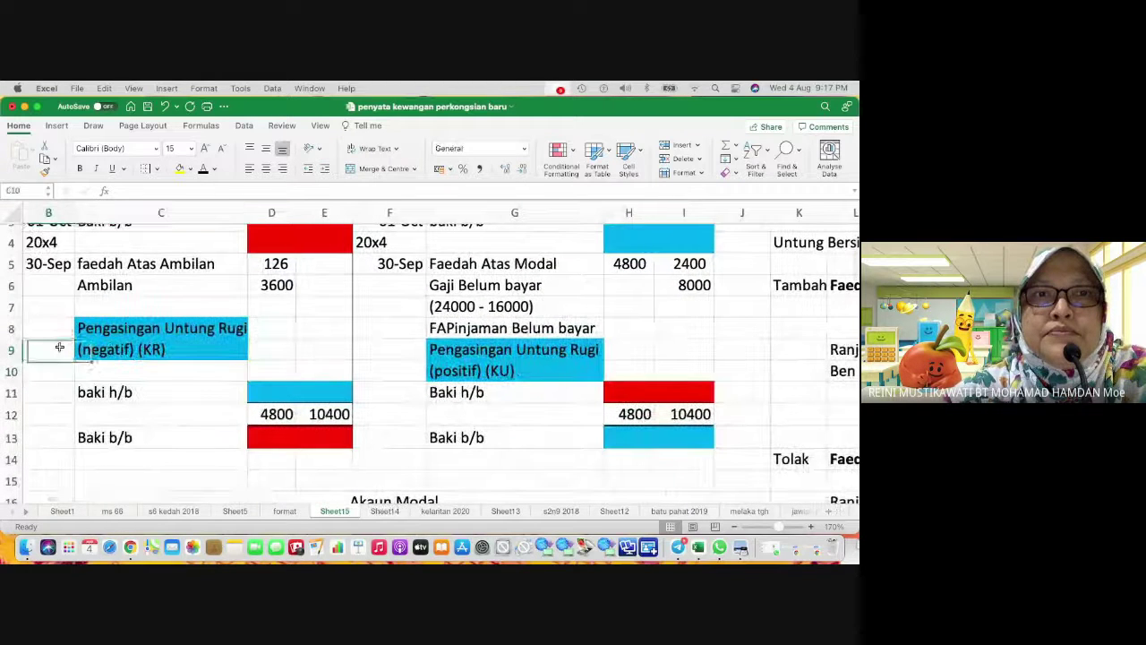
key("shift+Right")
key("shift+Right")
key("shift+Right")
key("shift+Right")
key("shift+Right")
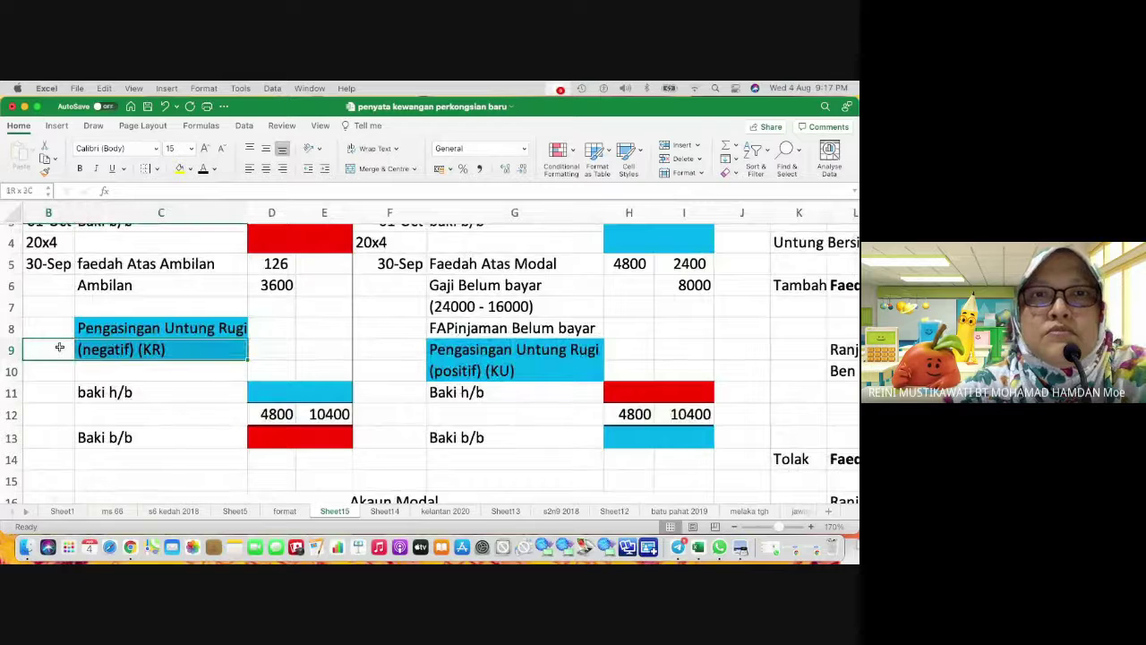
key("shift+Right")
key("shift+Right")
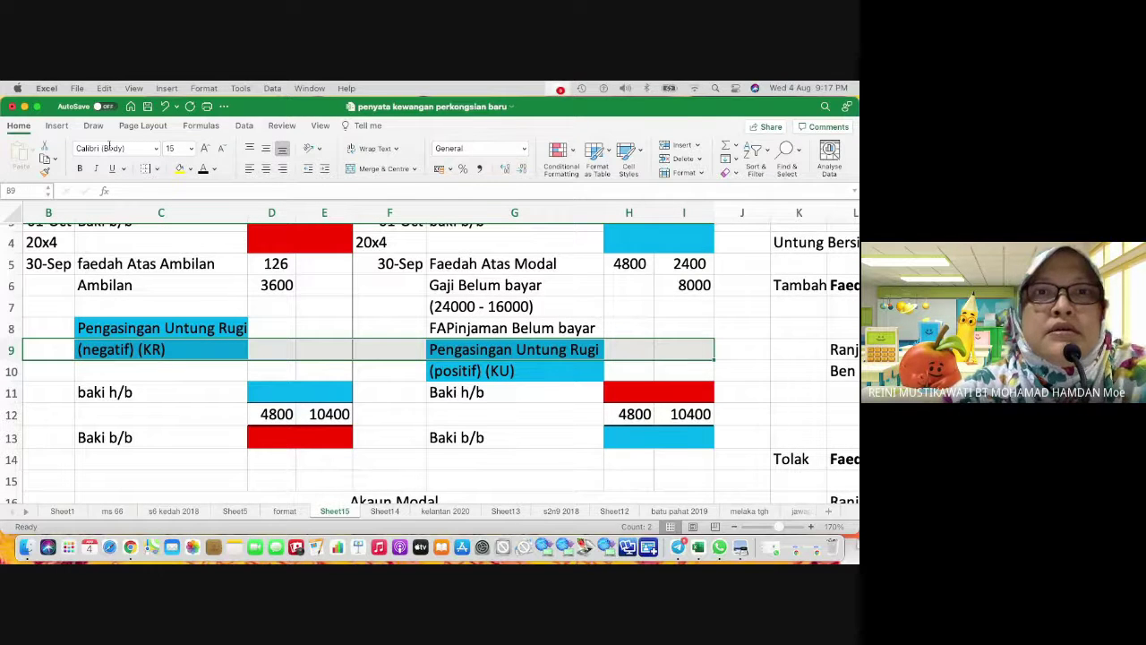
left_click(697, 148)
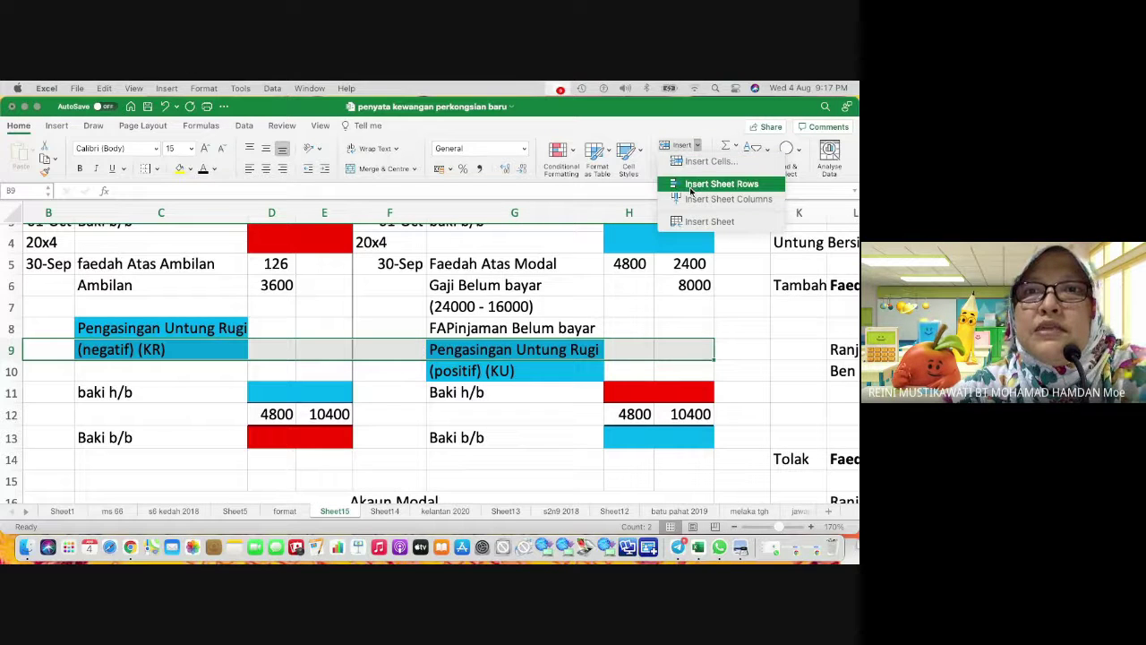
left_click(686, 163)
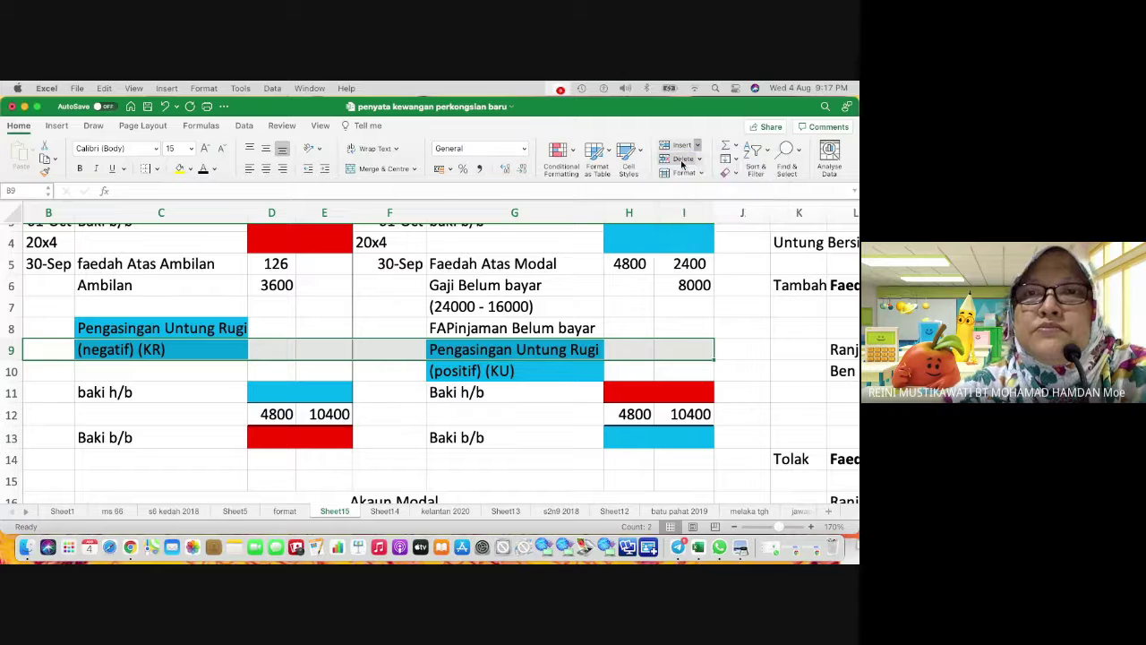
left_click(457, 272)
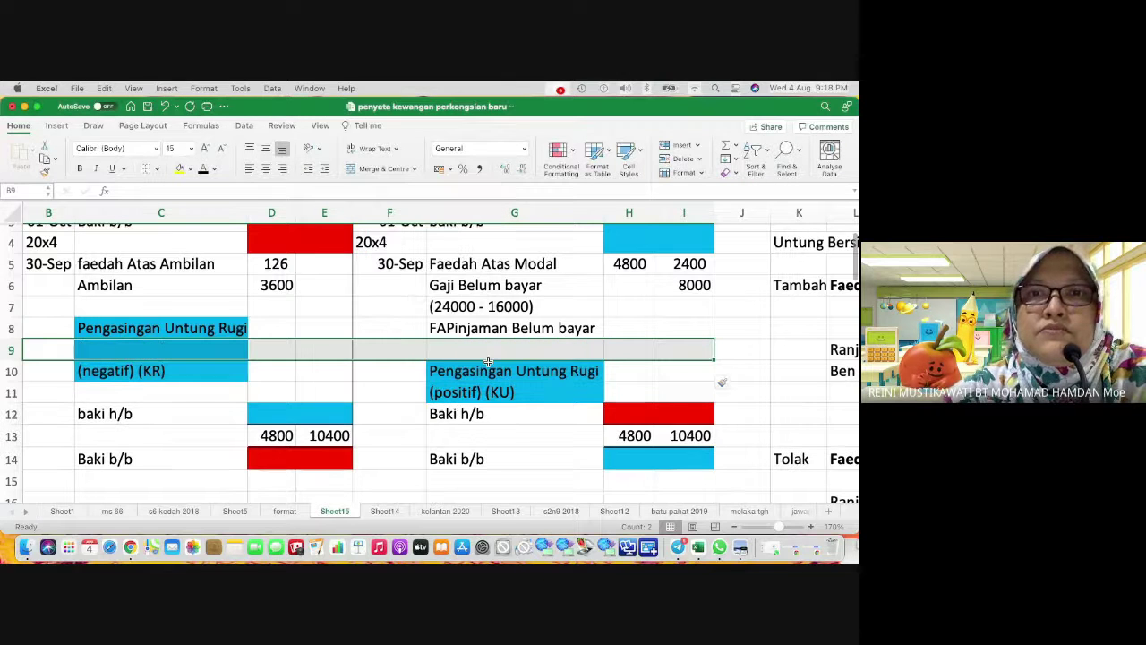
Step: Enter the working (14000 x 8%) in G9 beneath FAPinjaman Belum bayar and check the loan details in the exercise question
left_click(463, 333)
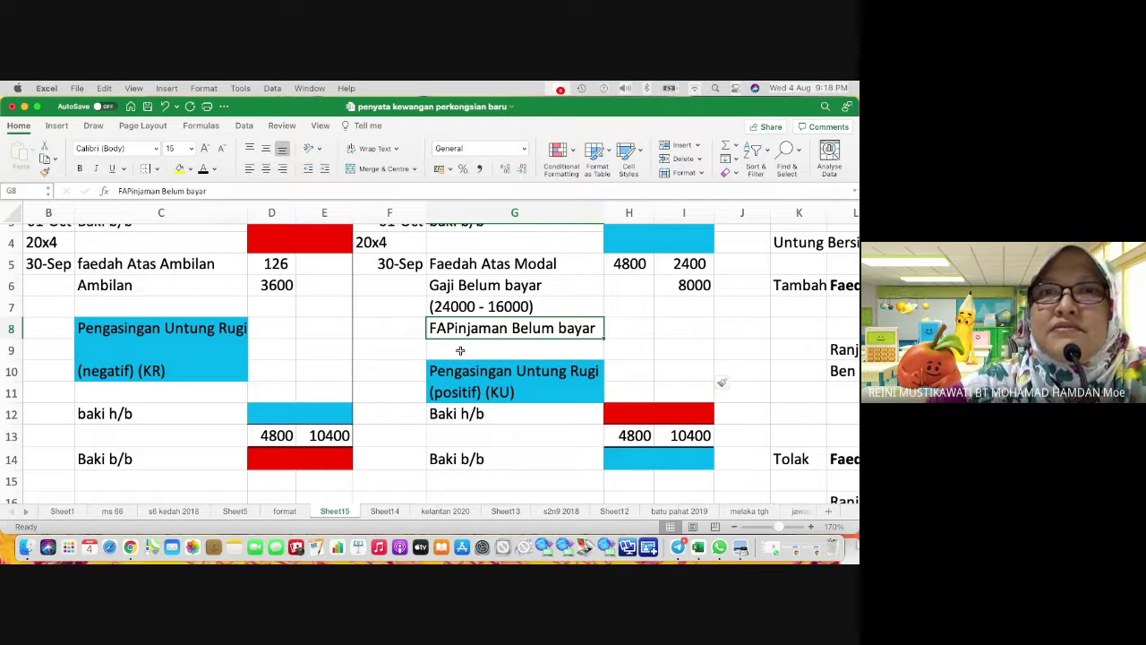
left_click(460, 351)
type("(")
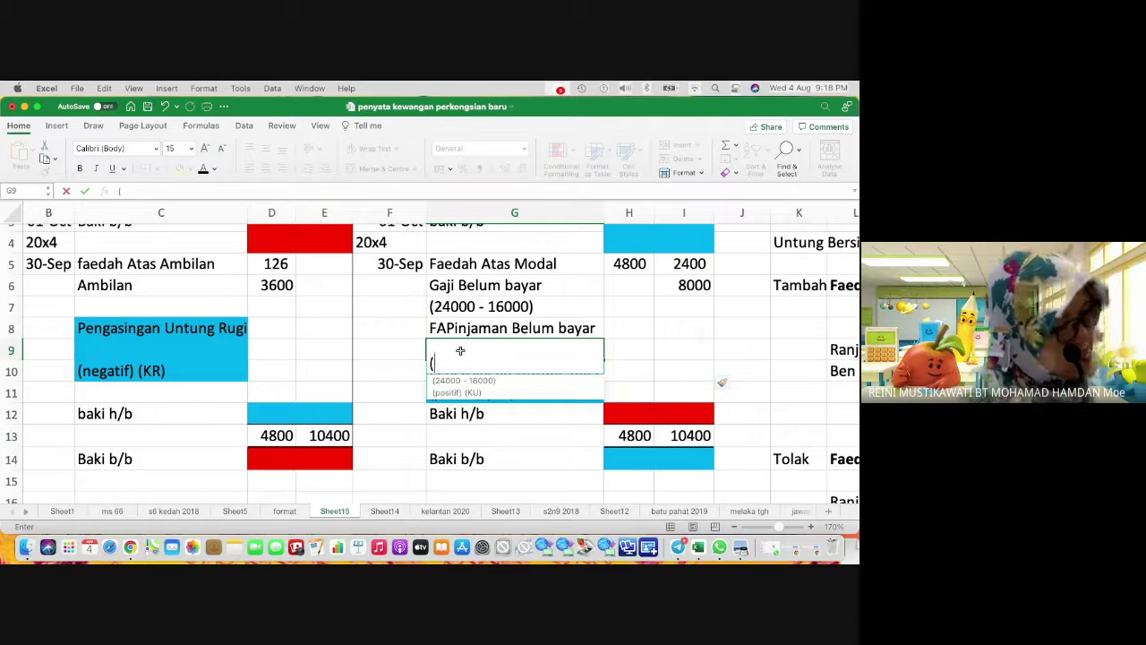
type("140")
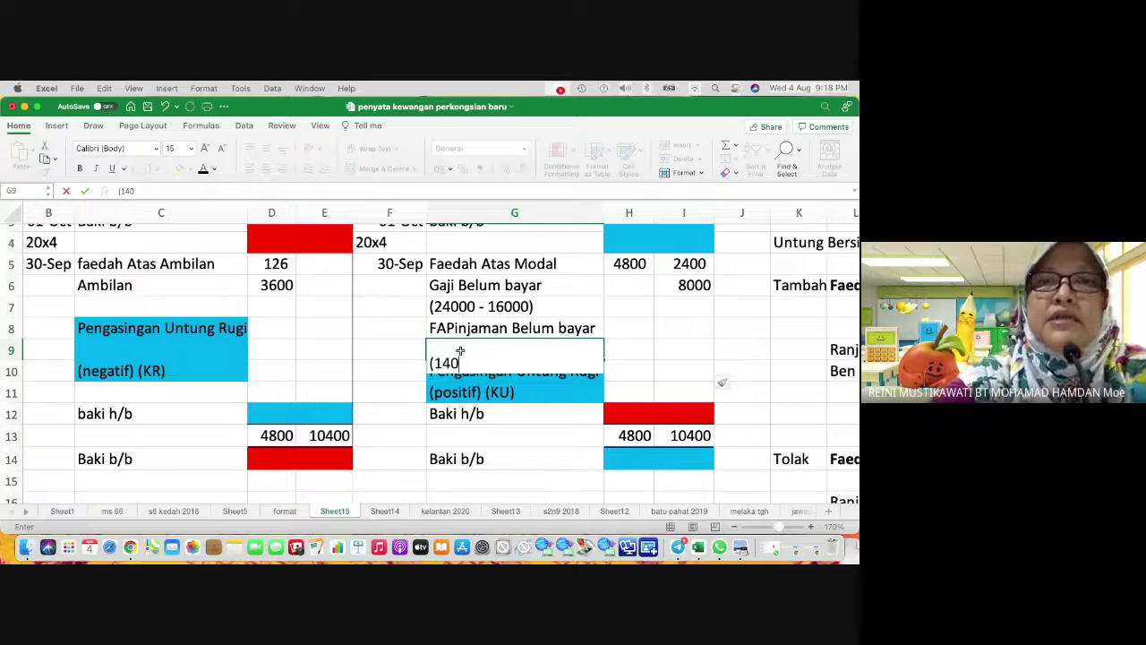
type("00 x ")
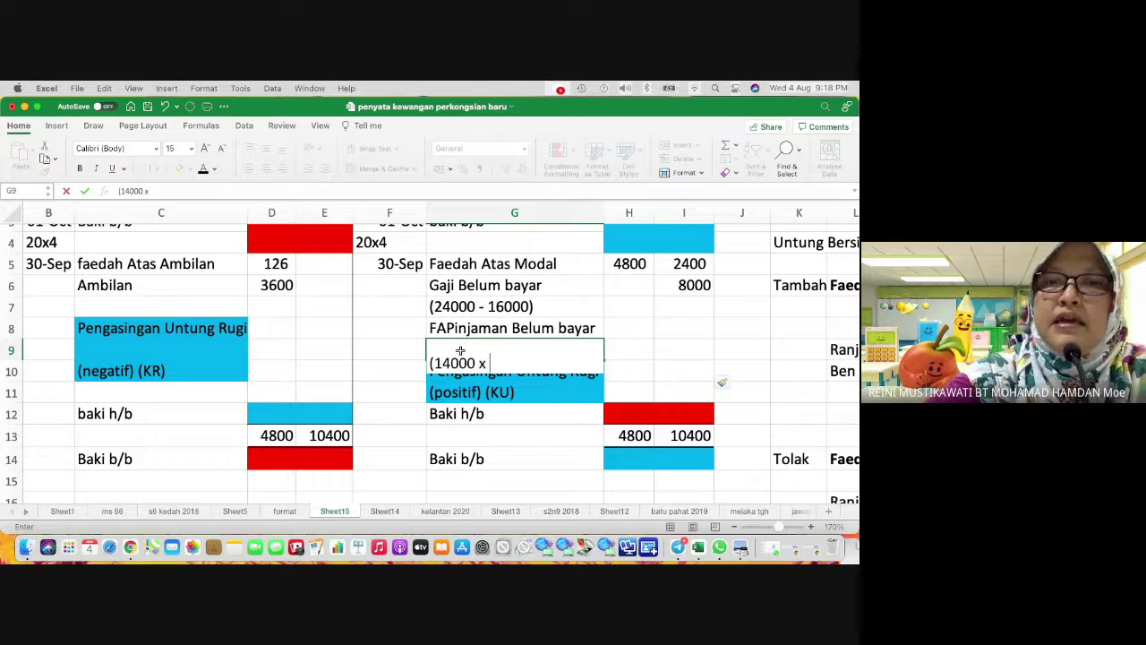
type("8%)")
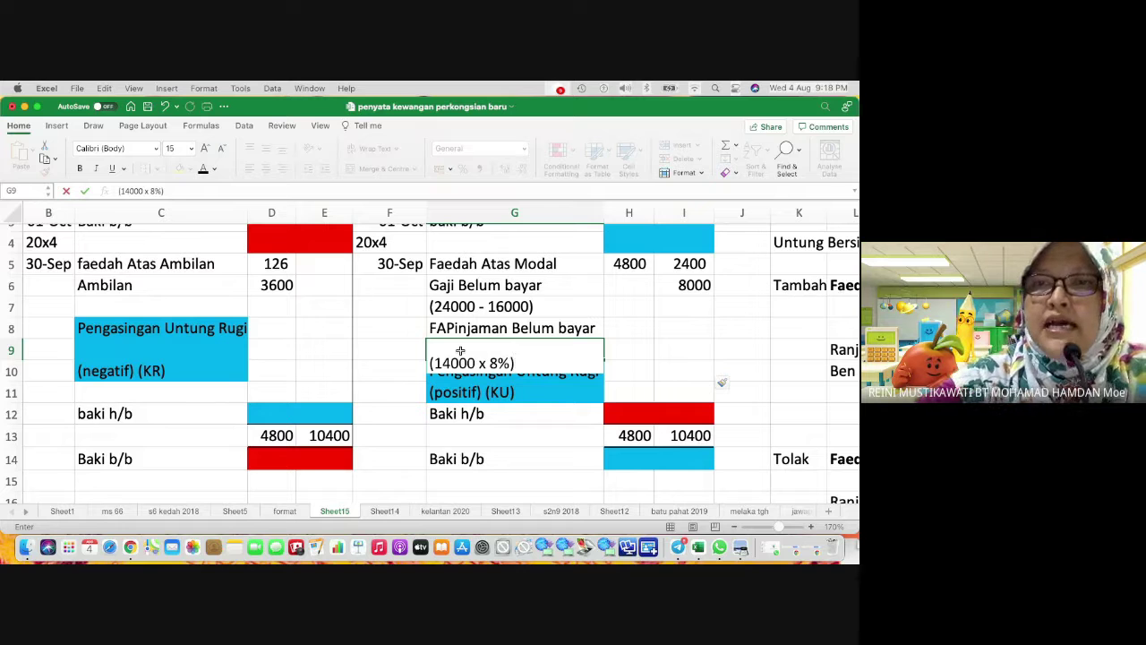
key("Return")
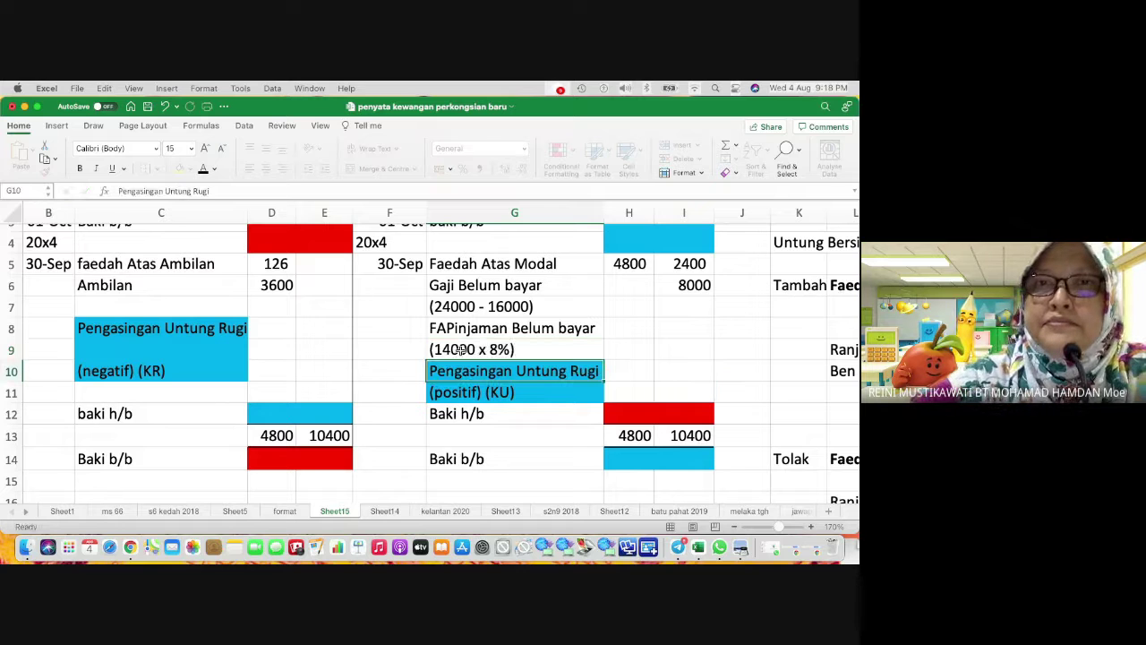
left_click(459, 349)
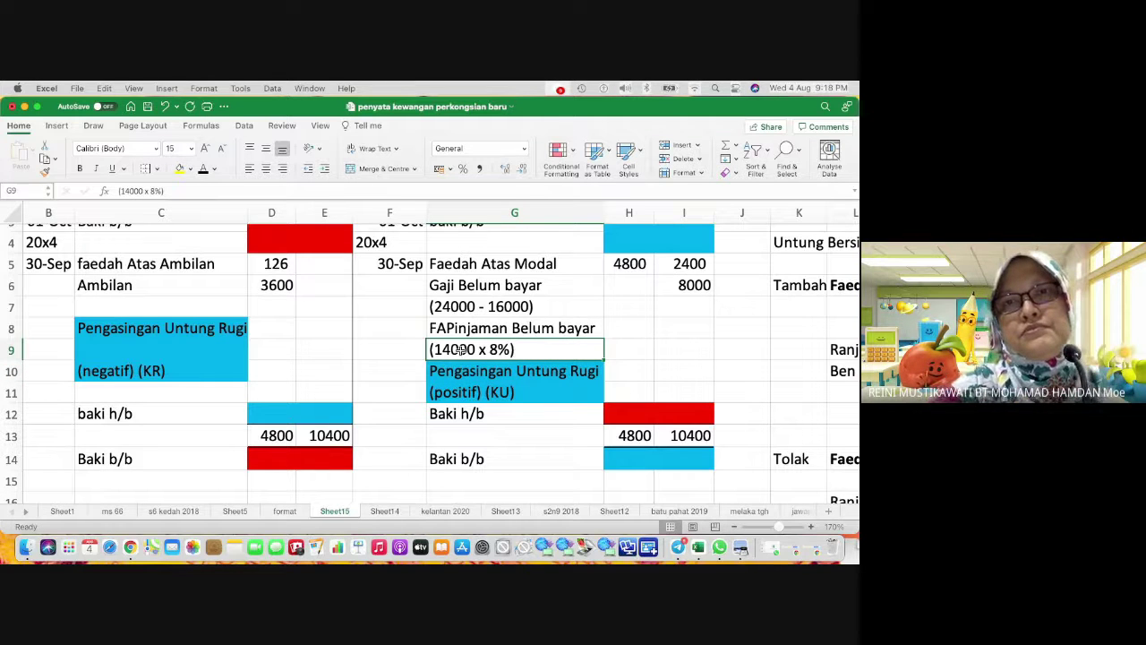
key("ctrl+Right")
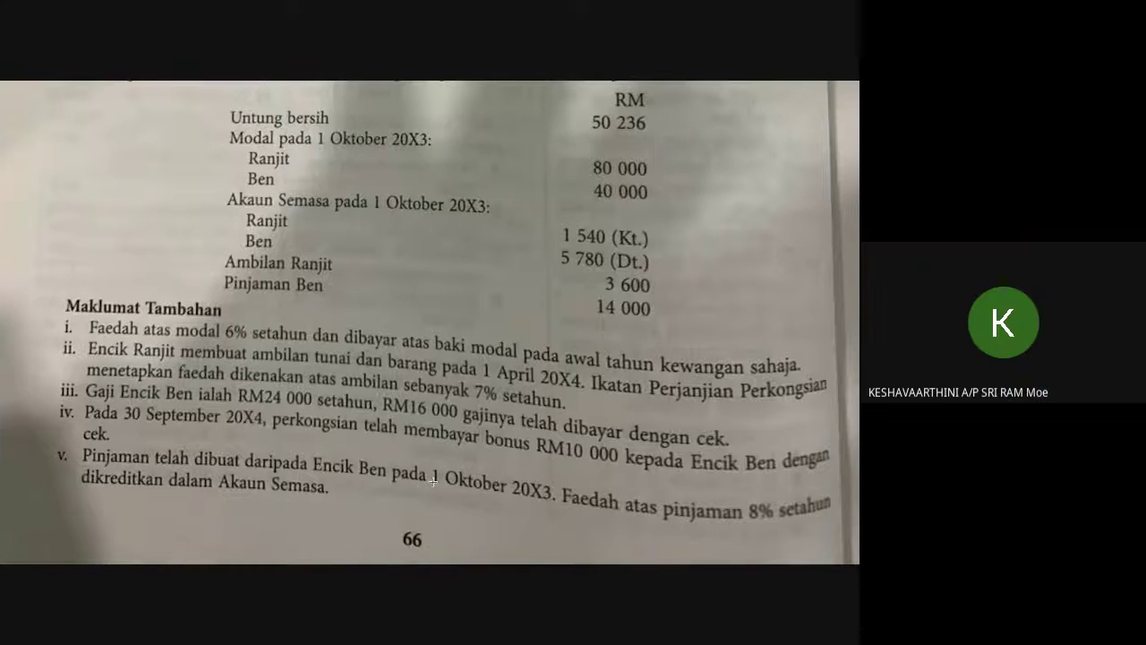
key("ctrl+Left")
key("ctrl+Right")
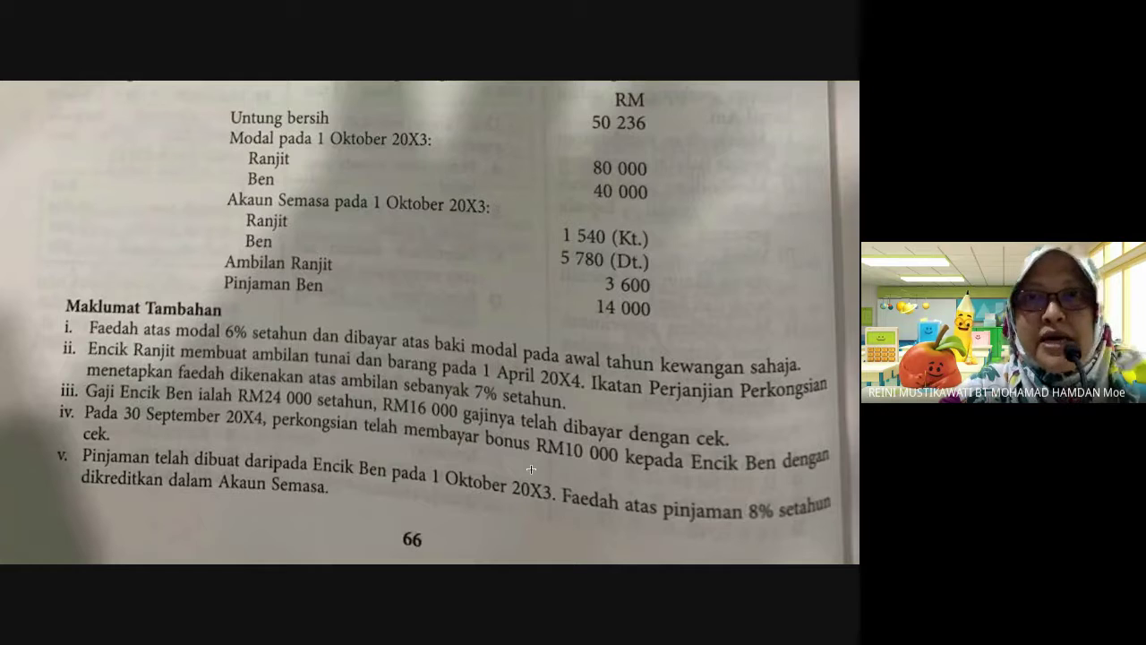
key("ctrl+Left")
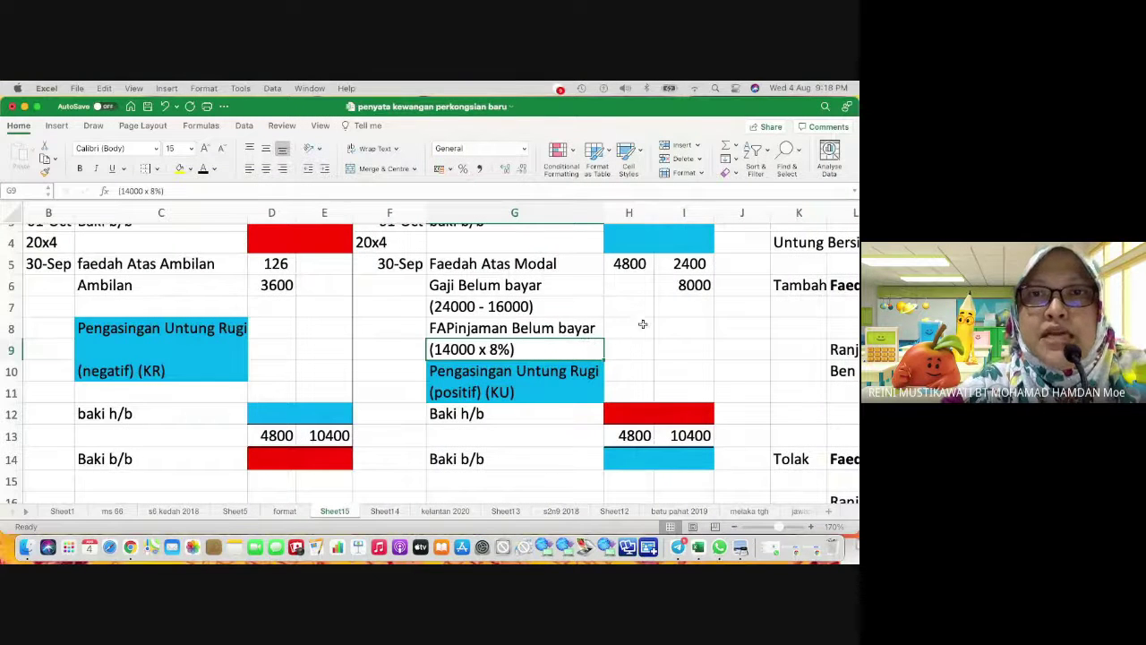
left_click(642, 314)
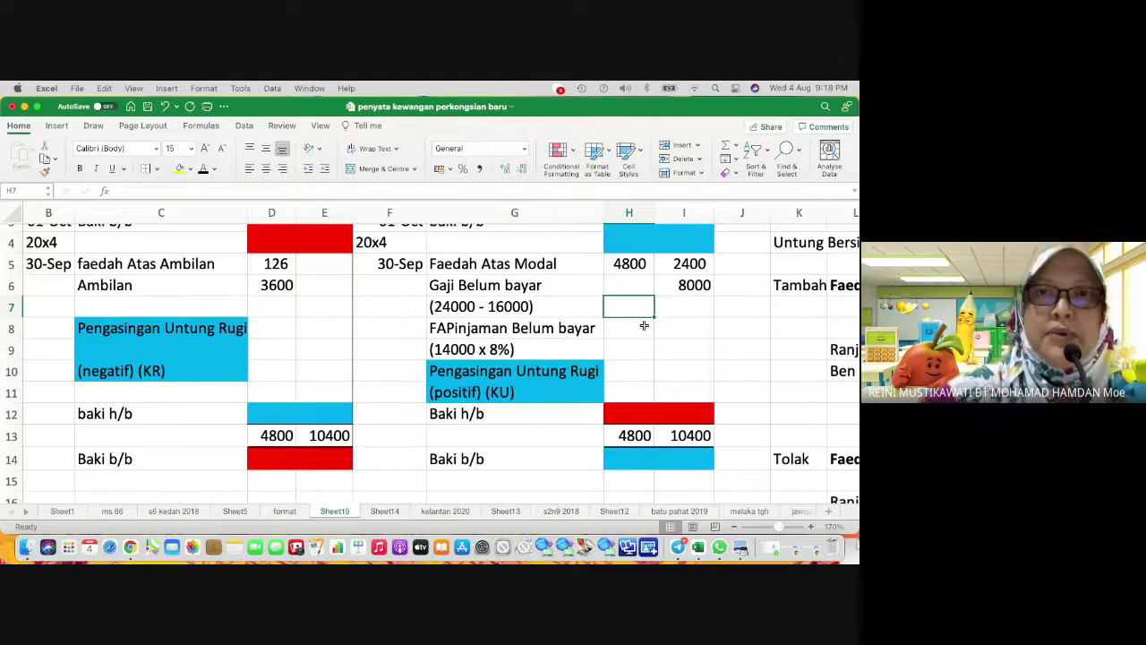
left_click(686, 296)
type("1120")
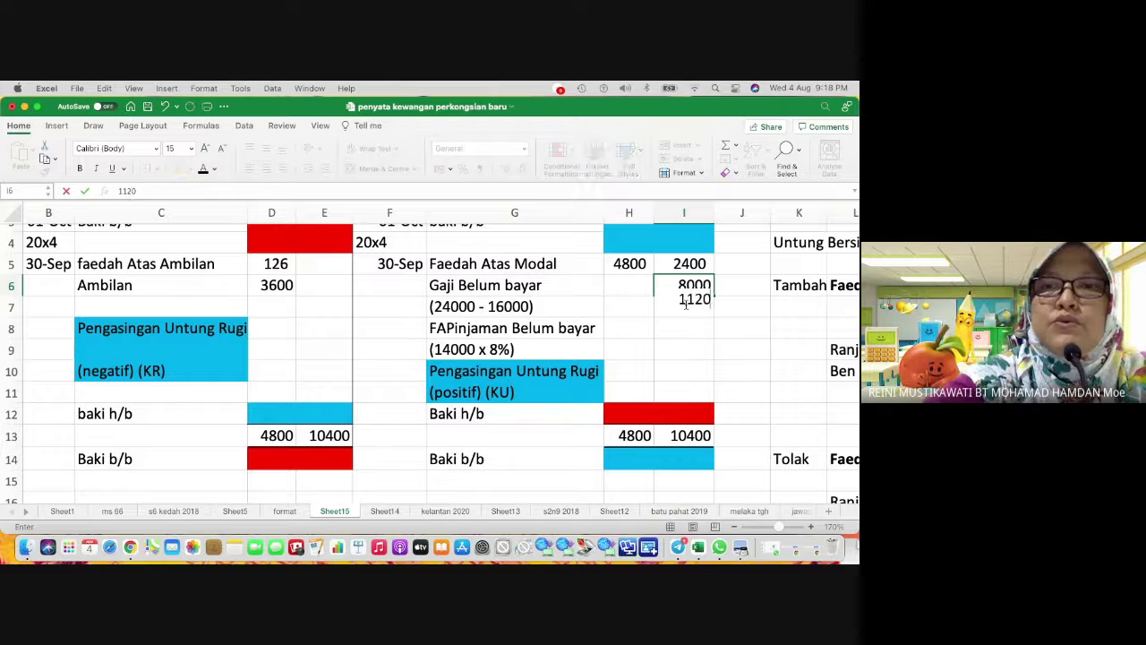
key("Return")
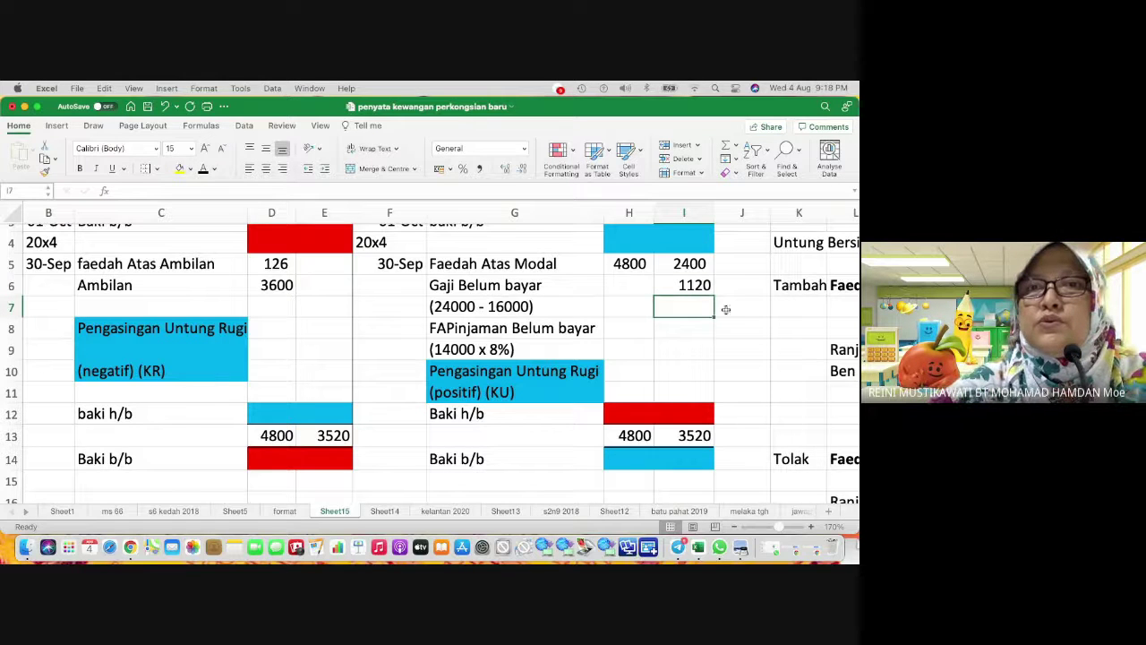
key("Up")
key("Up")
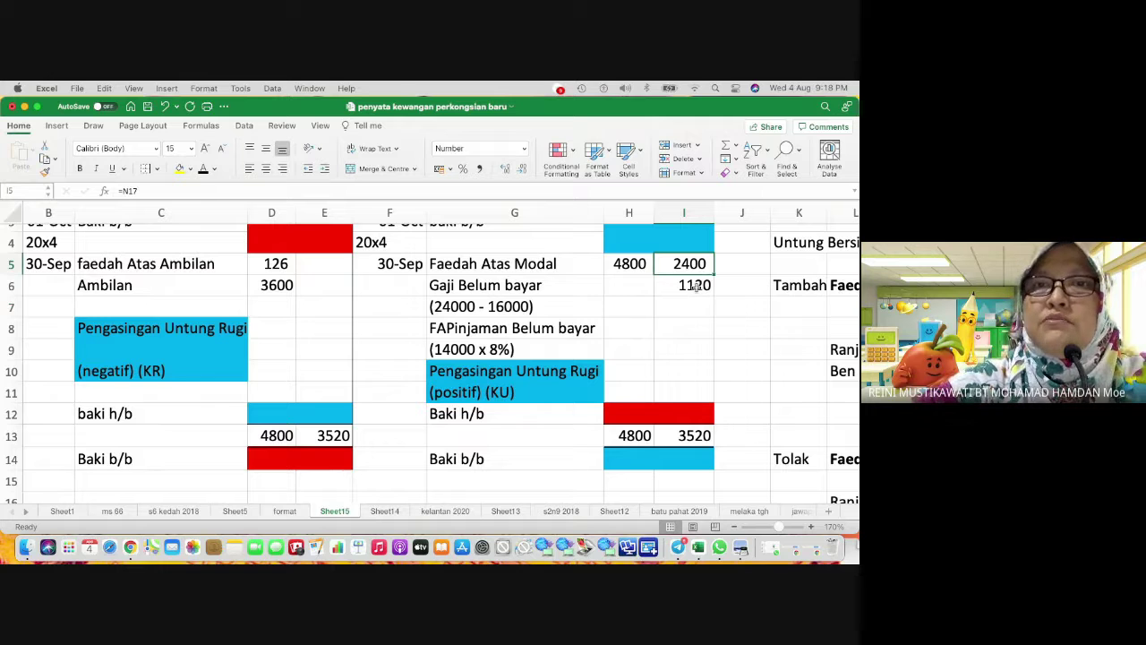
left_click(164, 107)
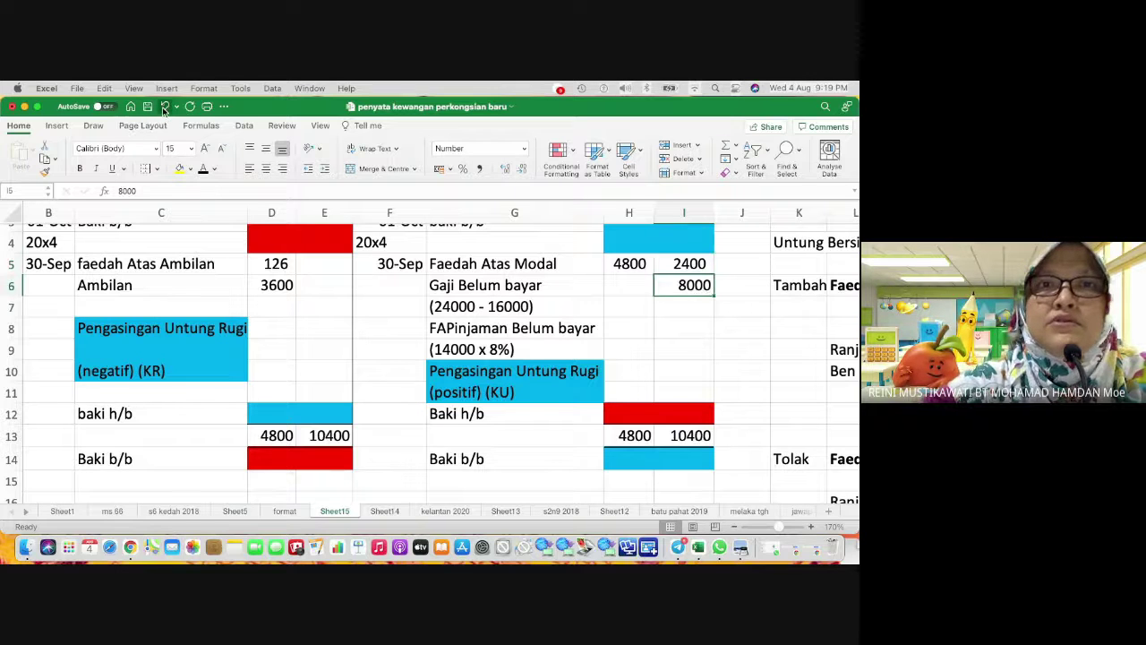
Step: Enter 1120 in I8 as the second partner's FAPinjaman Belum bayar
left_click(669, 332)
type("112")
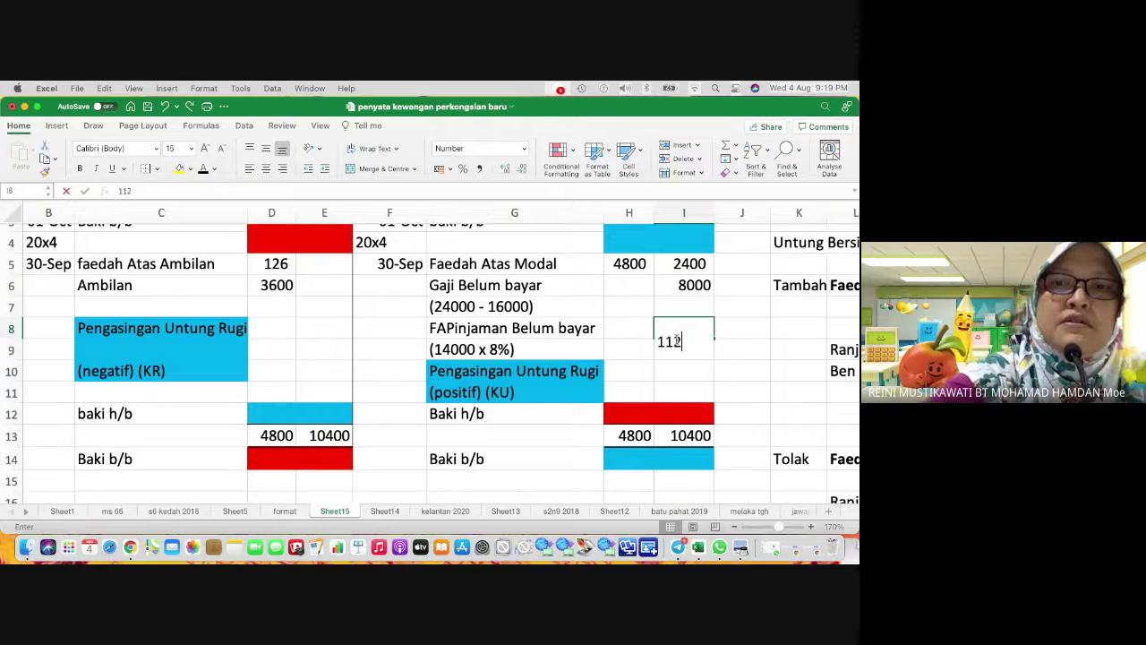
type("0")
key("Return")
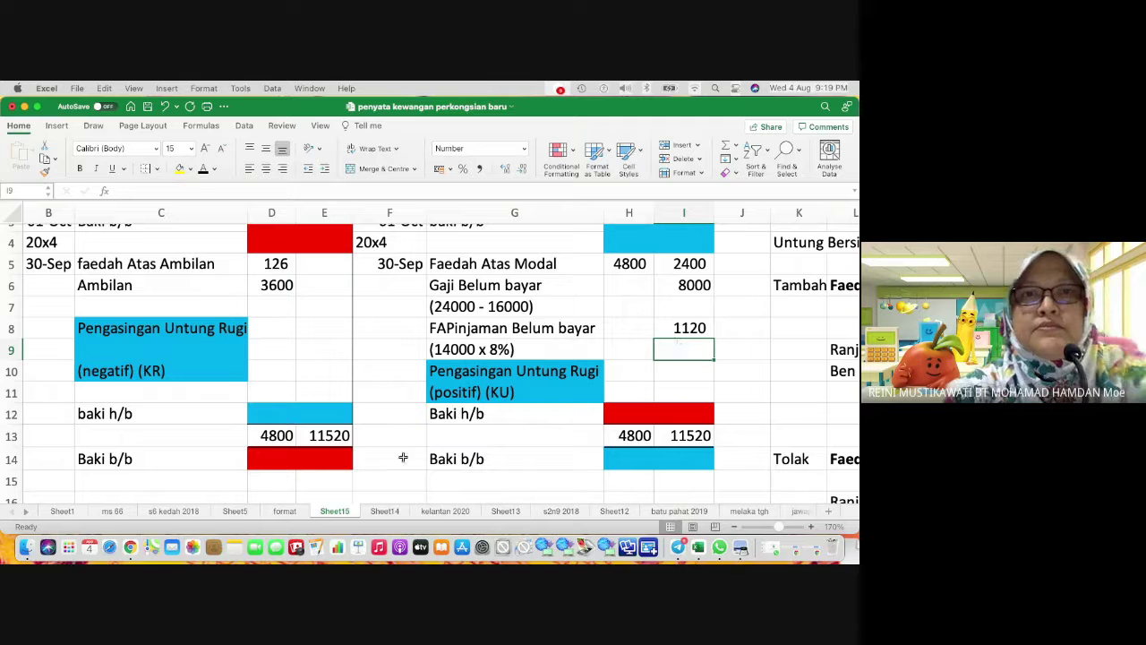
Step: Clear the current account totals on both sides, in D13:E13 and H13:I13
left_click(334, 436)
key("shift+Left")
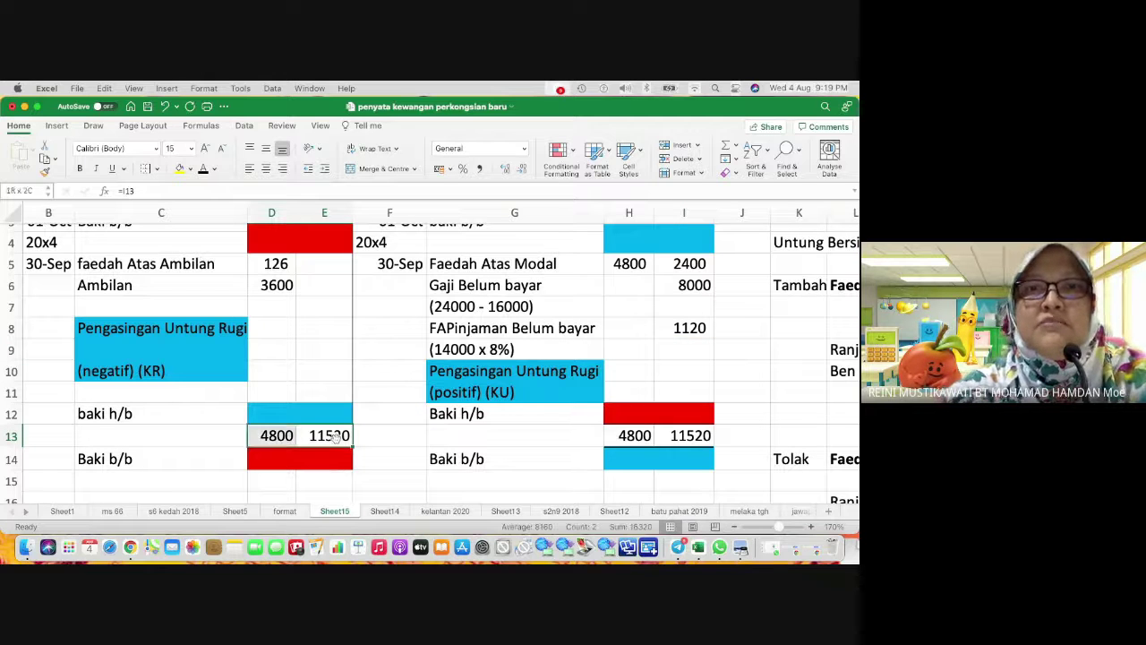
key("Delete")
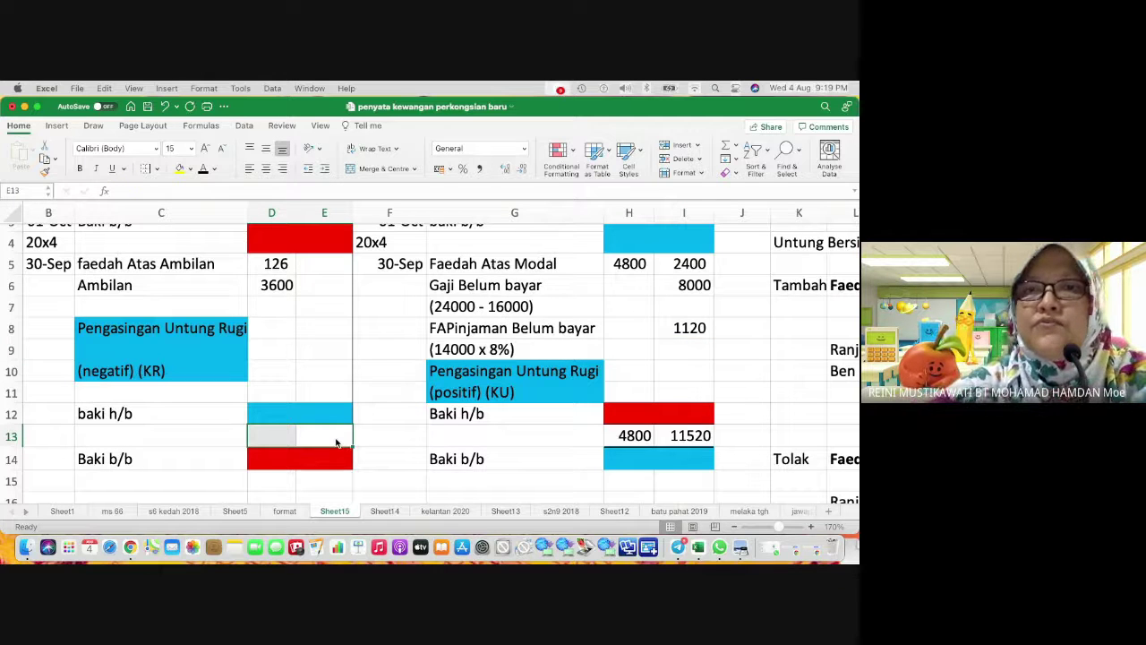
left_click(630, 415)
left_click(632, 436)
key("shift+Right")
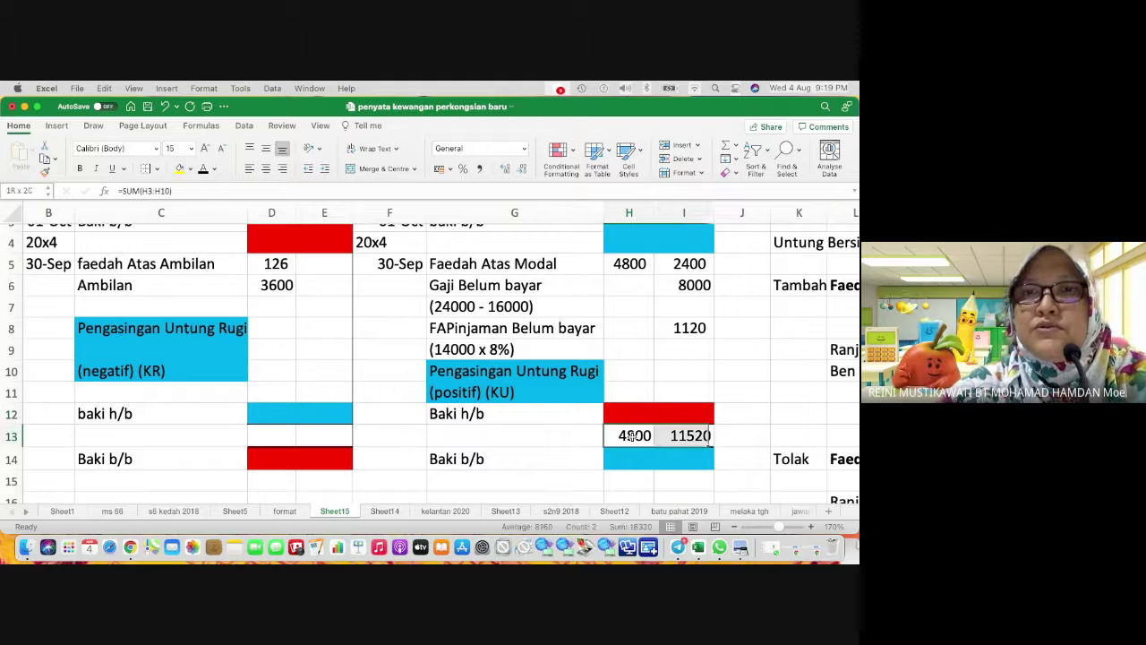
key("Delete")
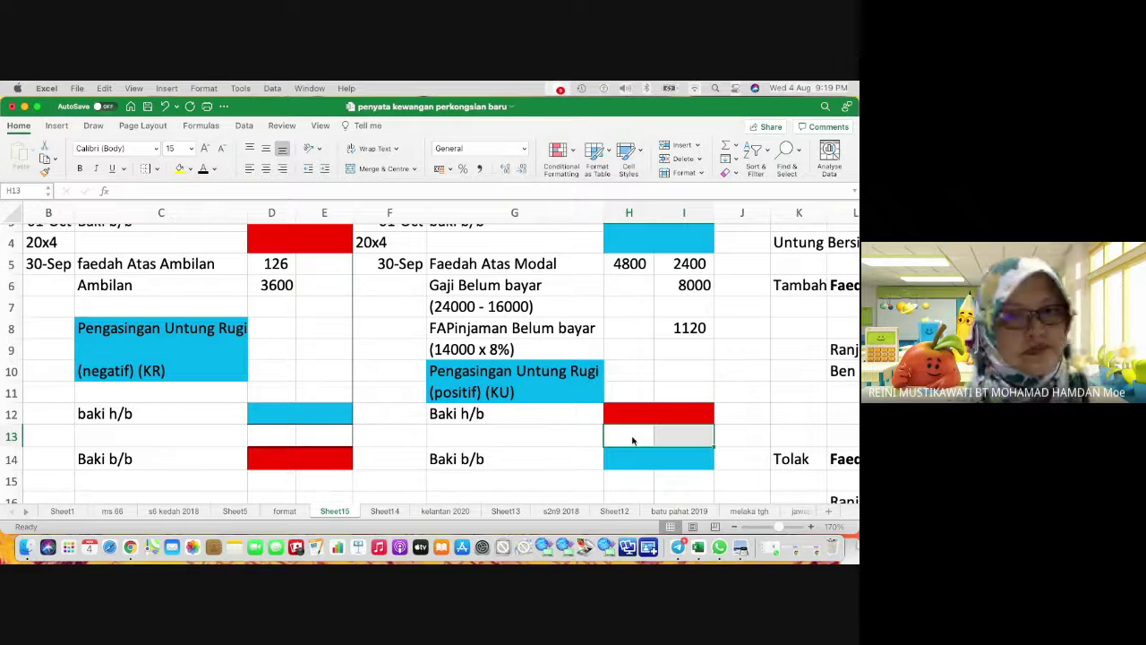
Step: Review the exercise question's balances and additional information for the partnership accounts
key("ctrl+Right")
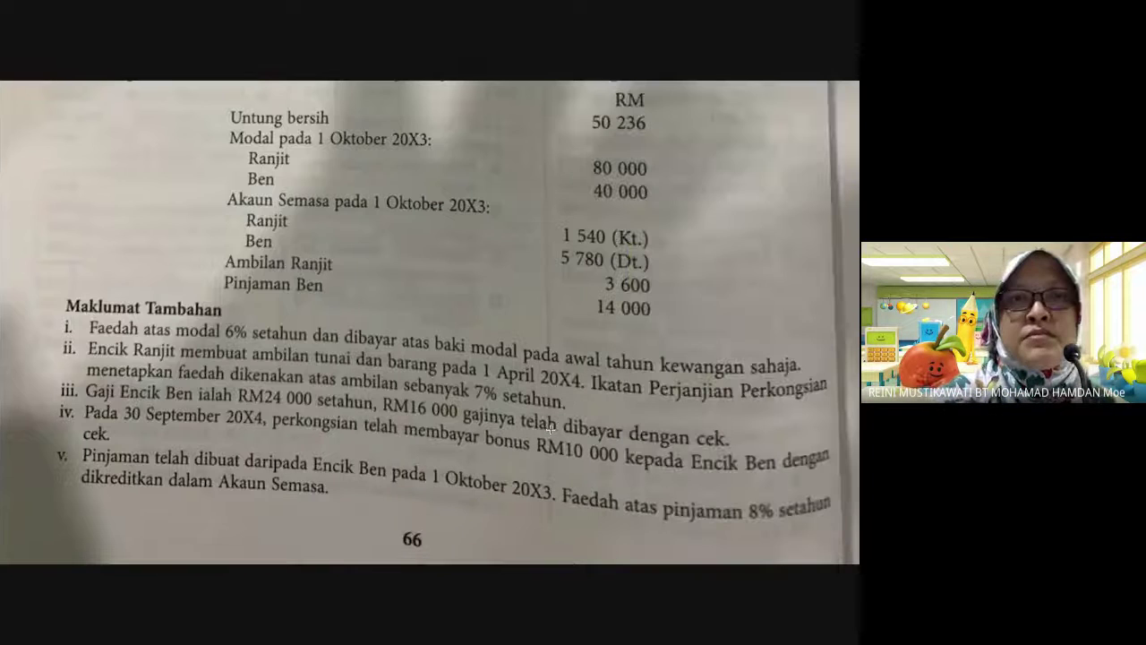
scroll(550, 429, "down", 3)
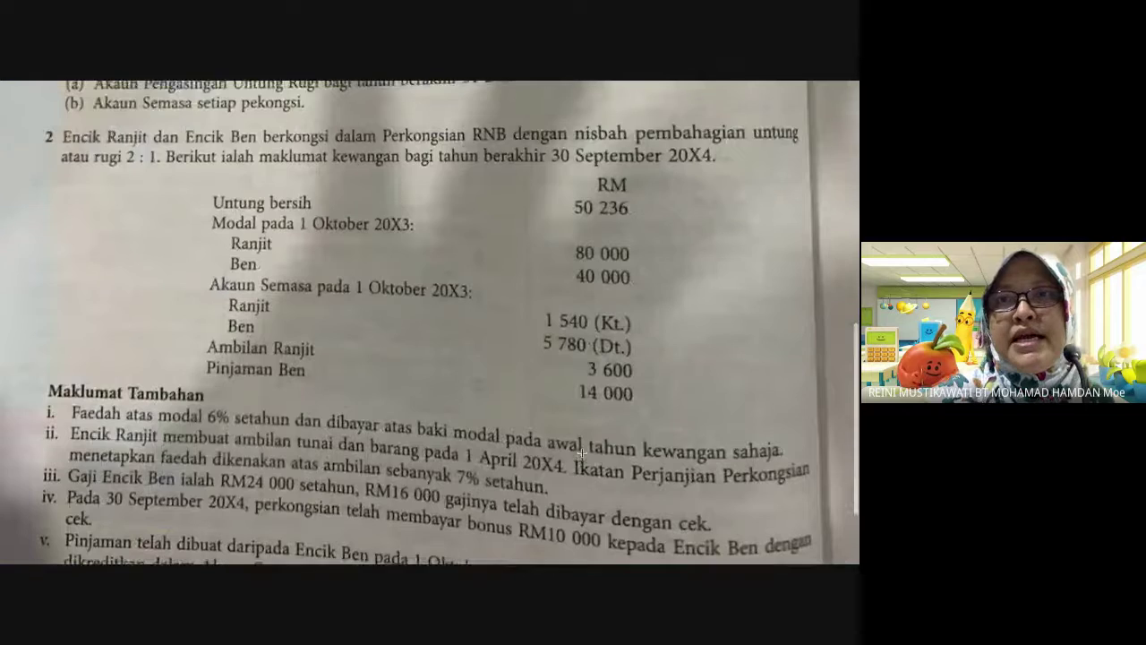
key("Right")
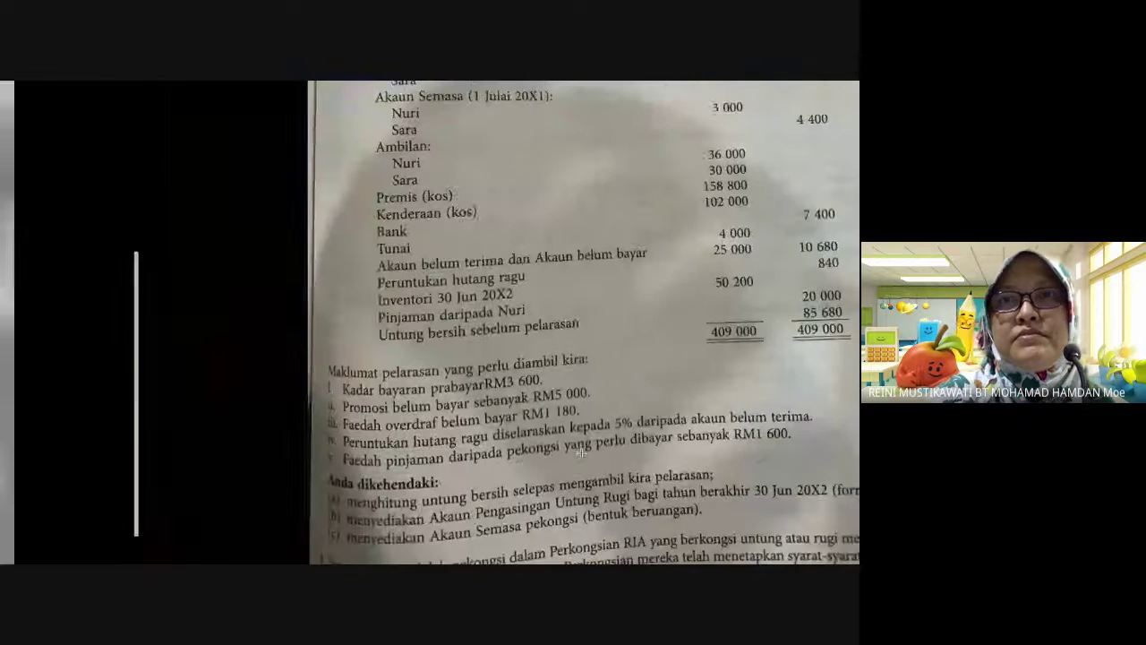
scroll(506, 264, "up", 5)
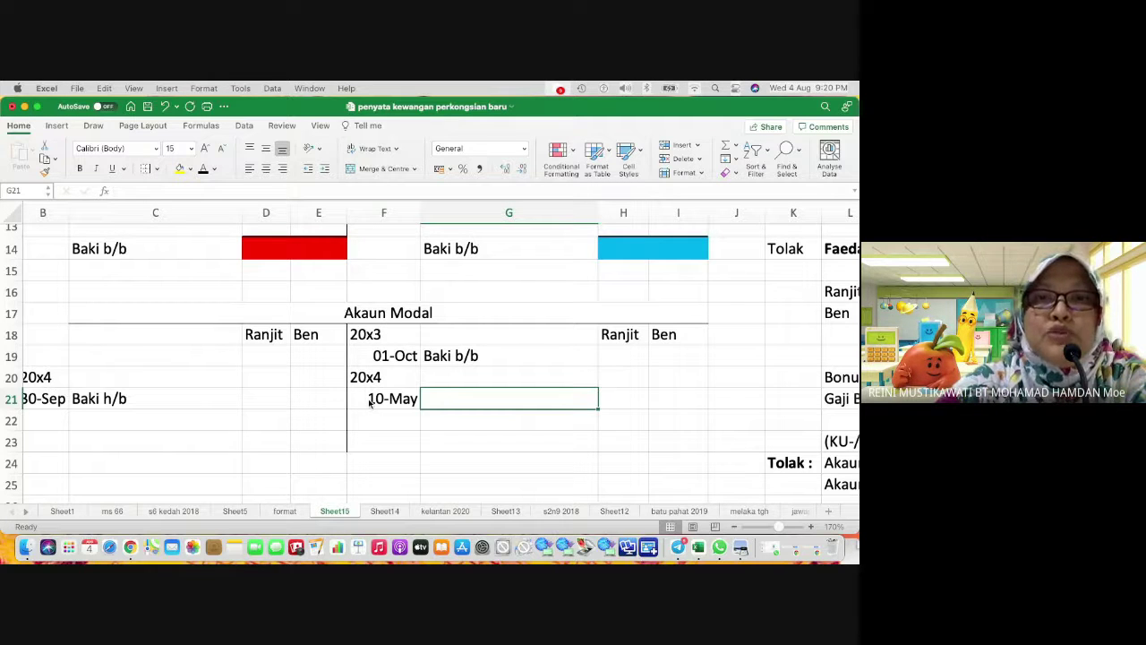
Step: Enter "Alatan Pejabat" in G21 as the 10-May item on the credit side of Akaun Modal
type("A")
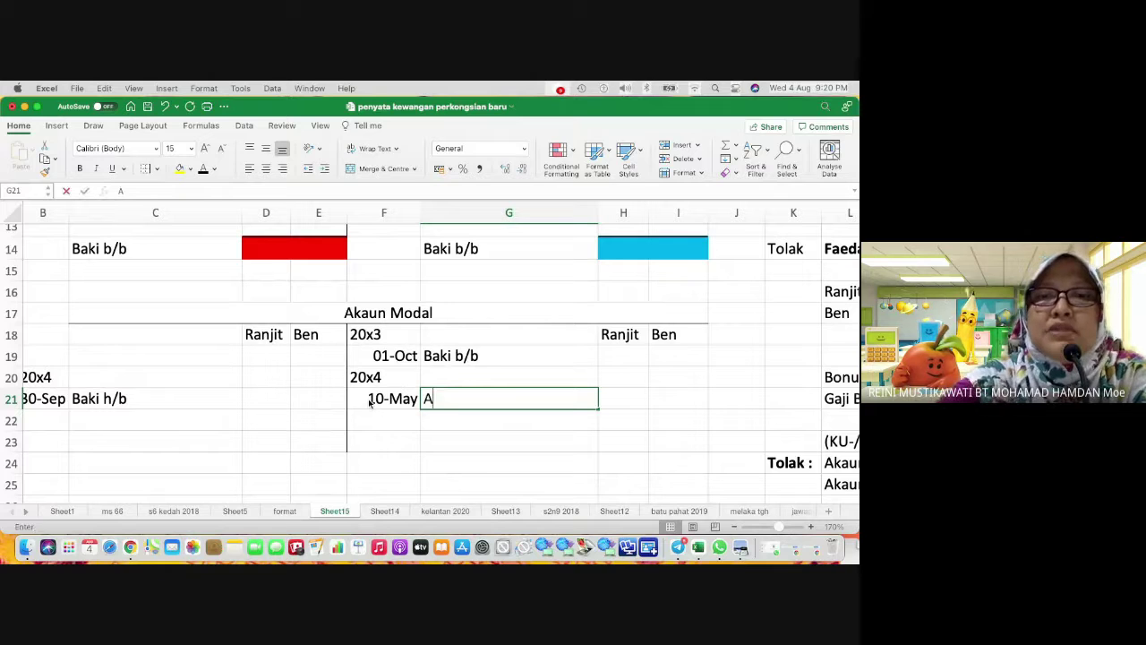
type("latan ")
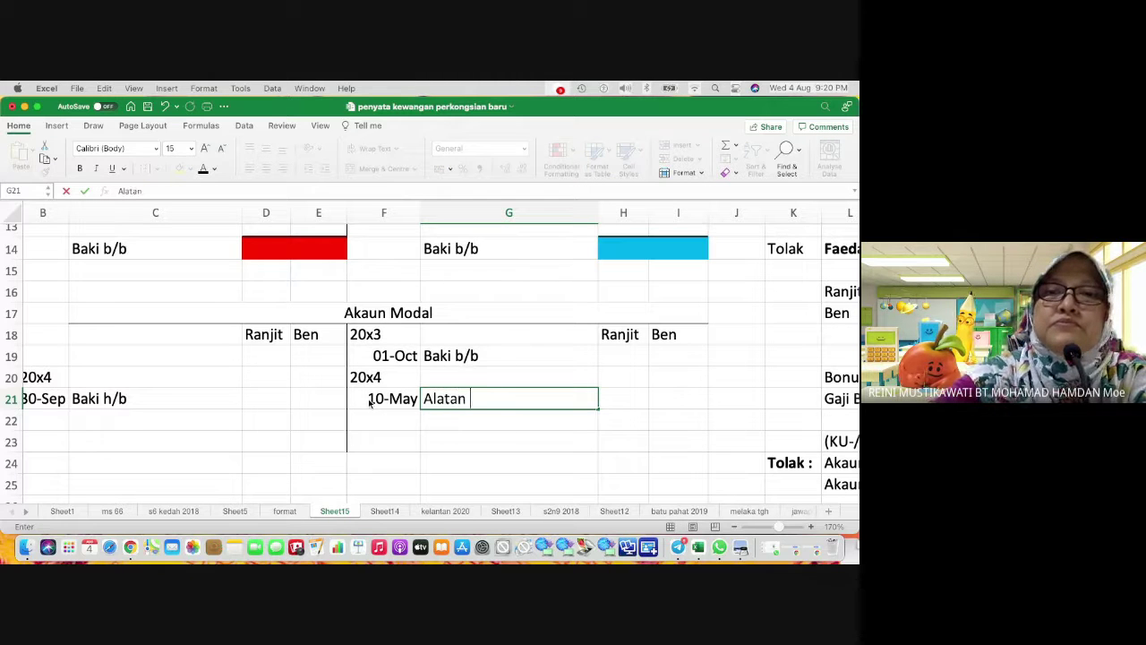
type("Pjabat")
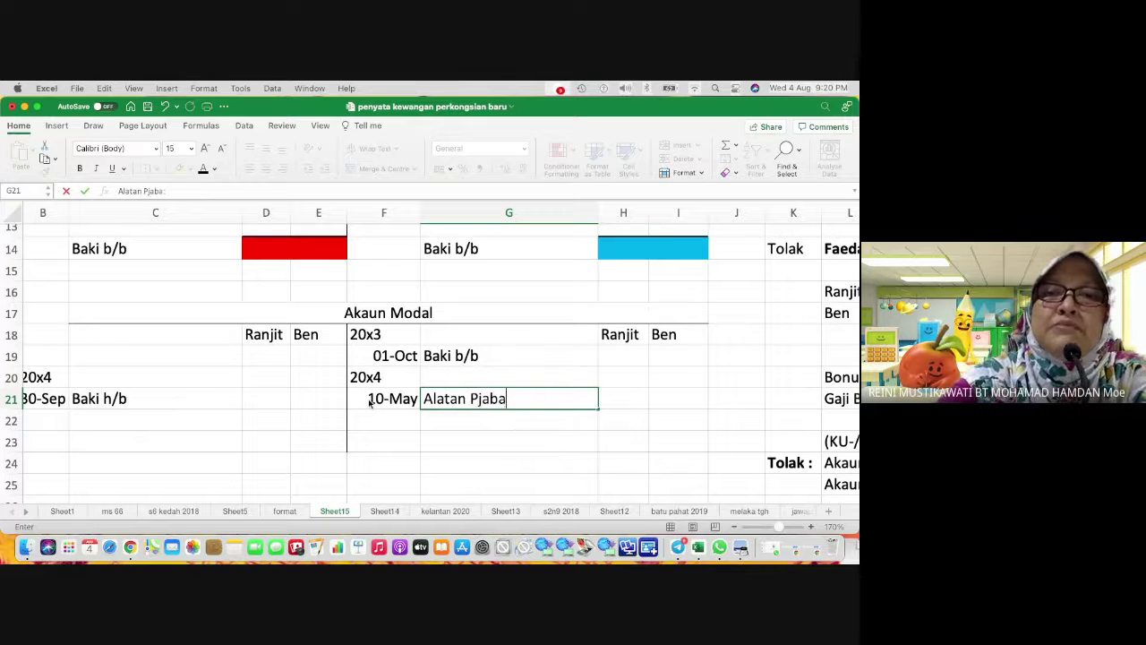
key("BackSpace")
key("BackSpace")
key("BackSpace")
key("BackSpace")
key("BackSpace")
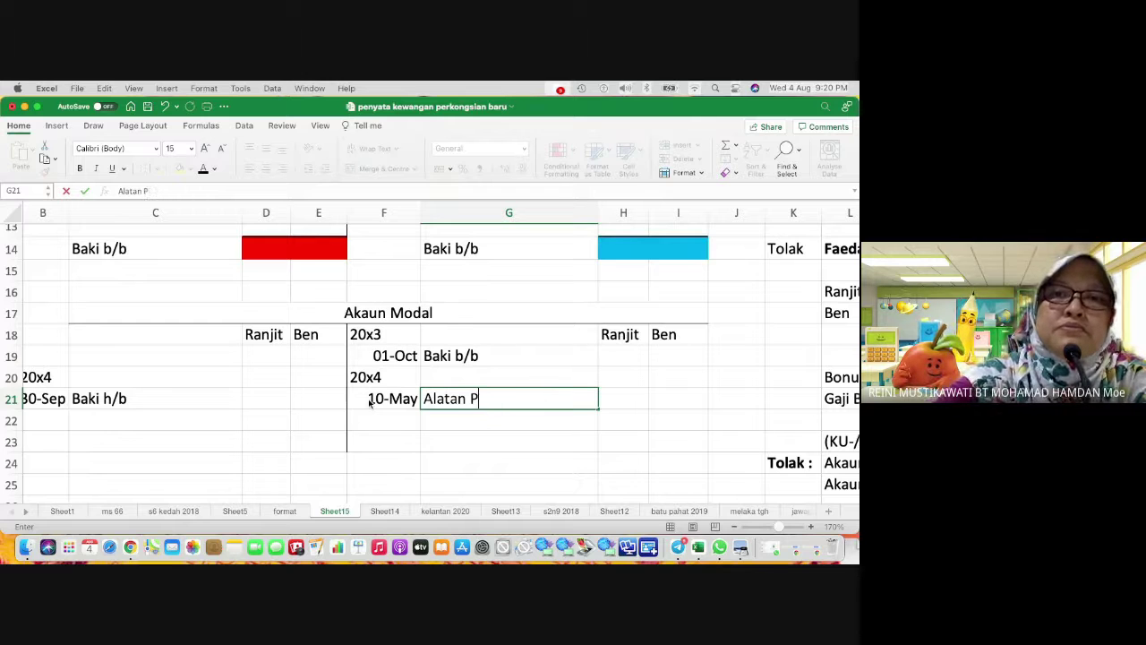
type("ejabat")
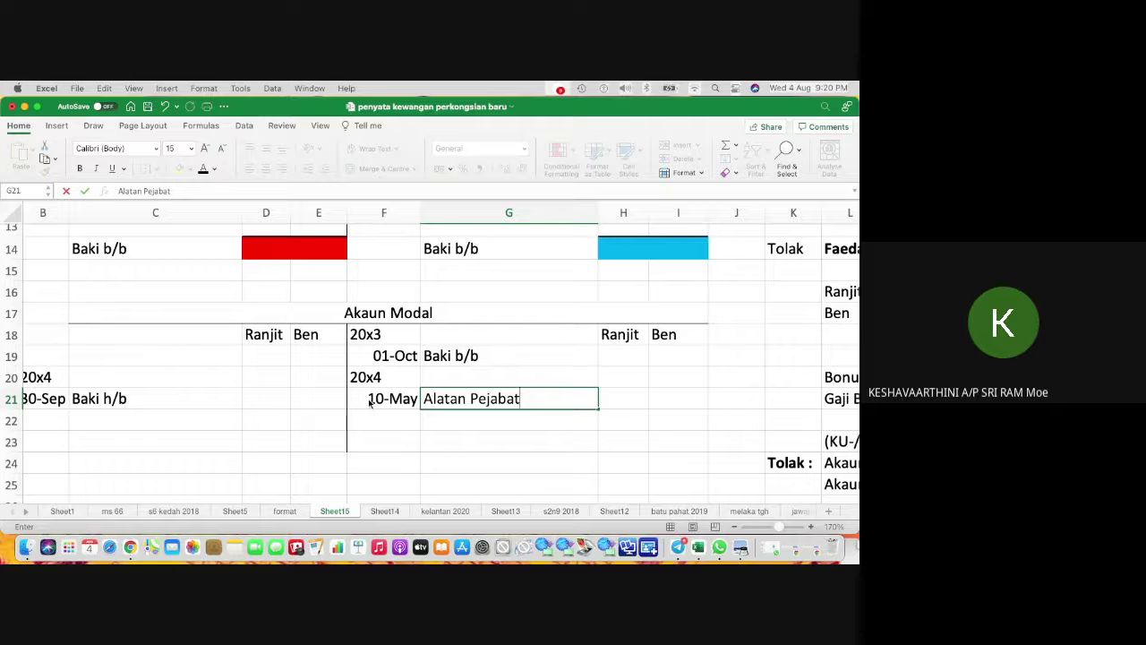
key("Up")
key("Down")
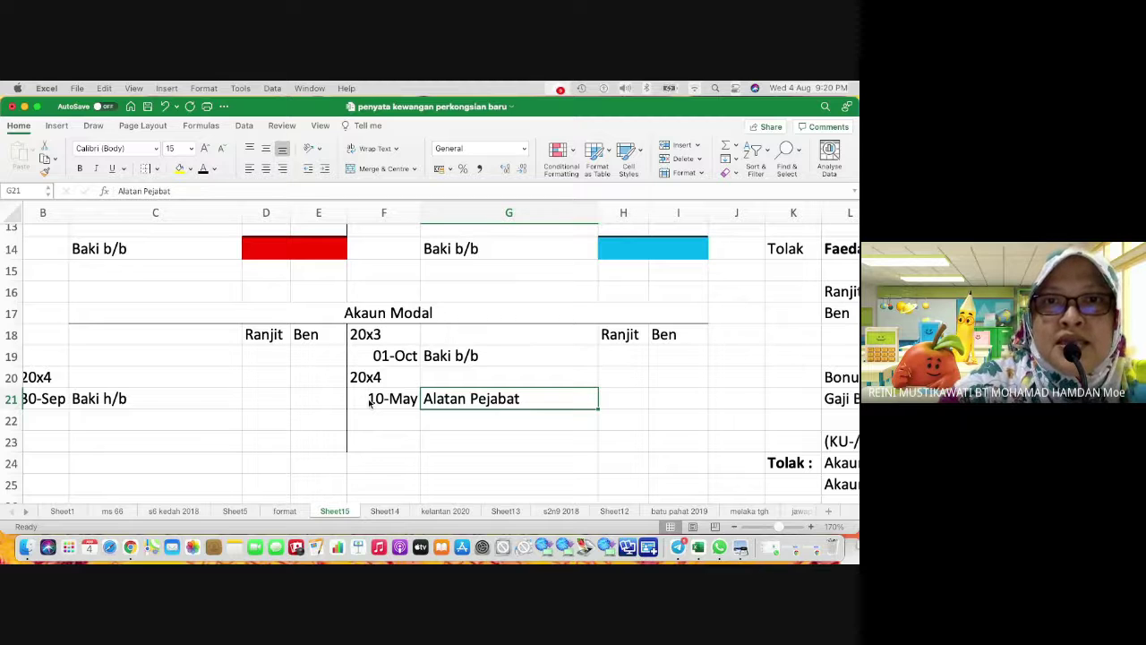
key("Right")
key("Left")
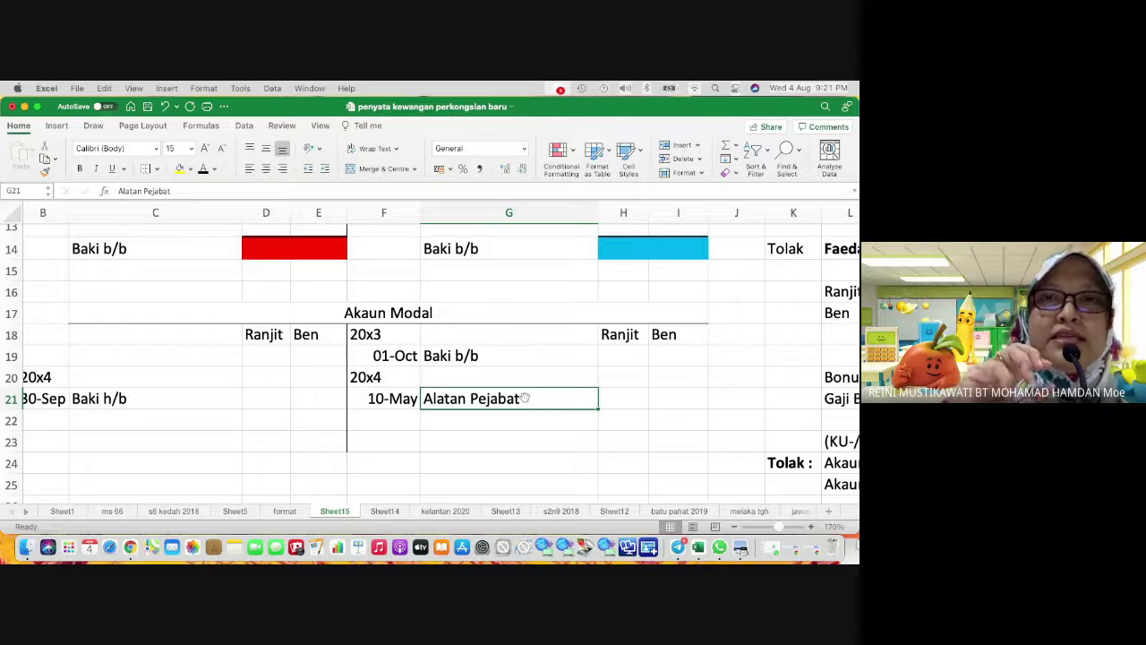
Step: Add the note "(Modal tambahan)" in G22 beneath Alatan Pejabat
left_click(502, 419)
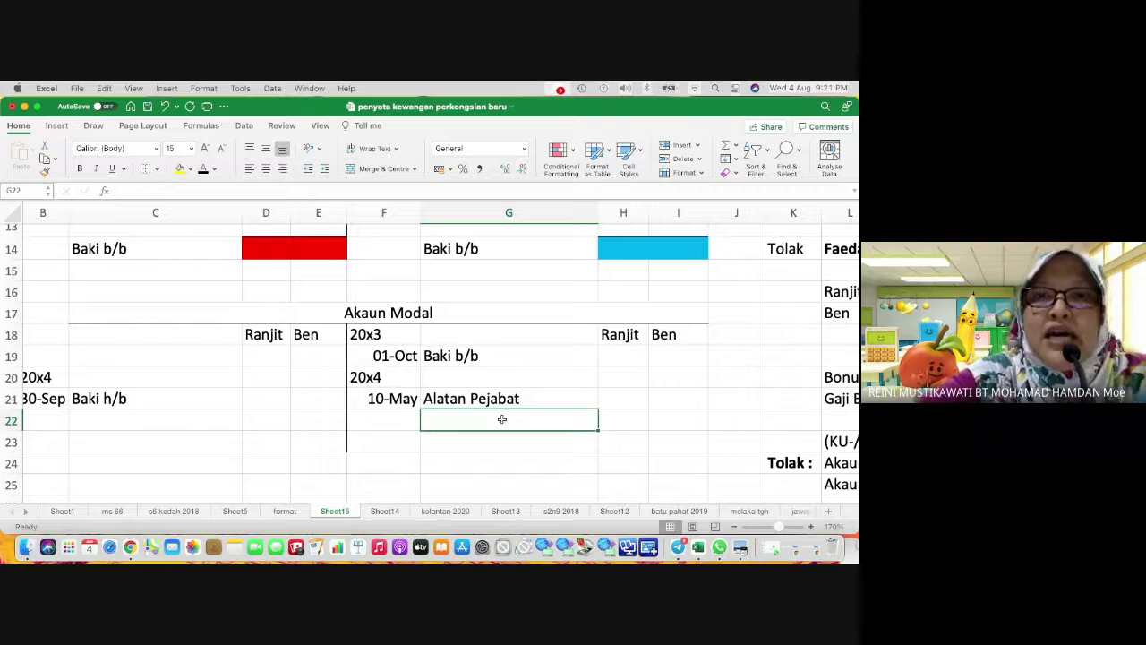
type("(Moda")
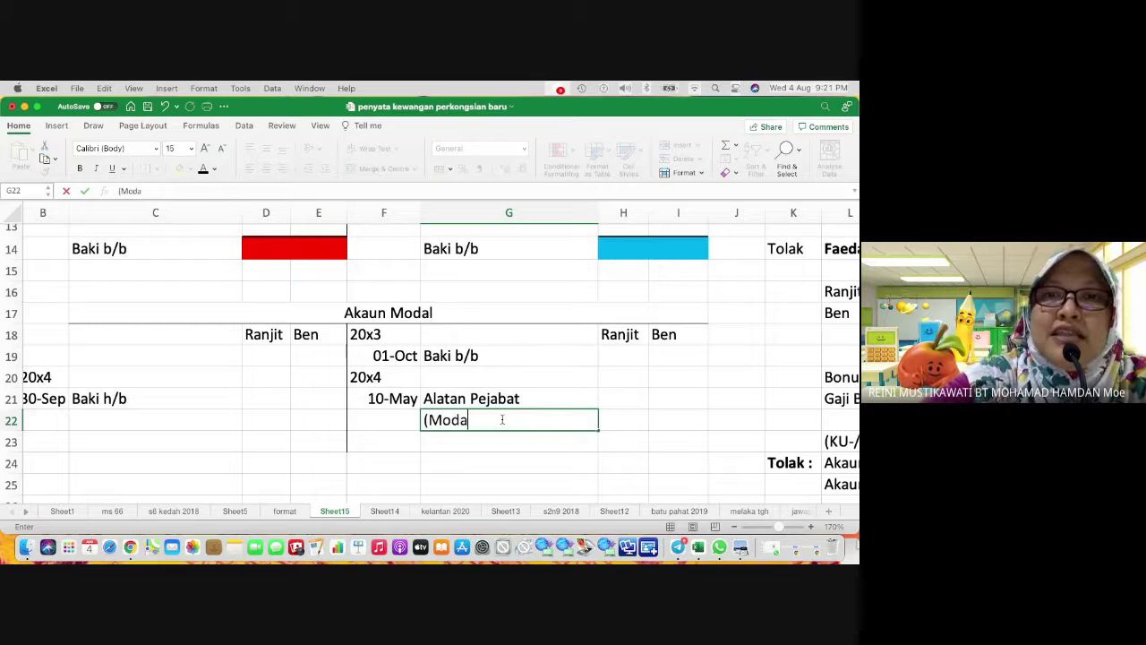
type("l tambahan")
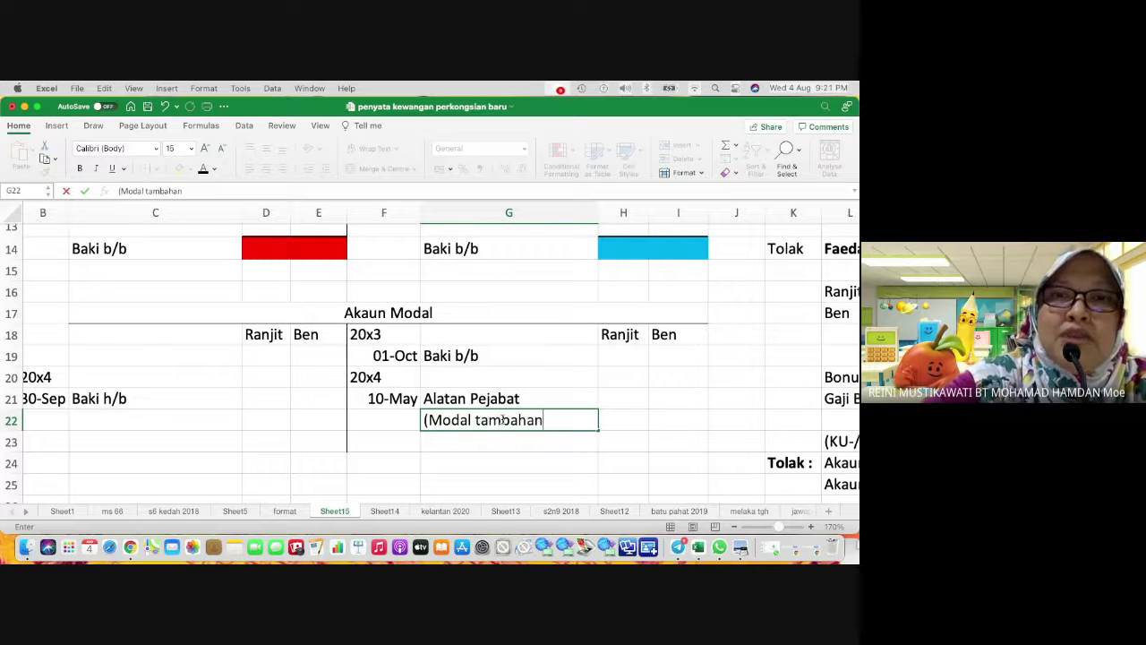
type(")")
key("Return")
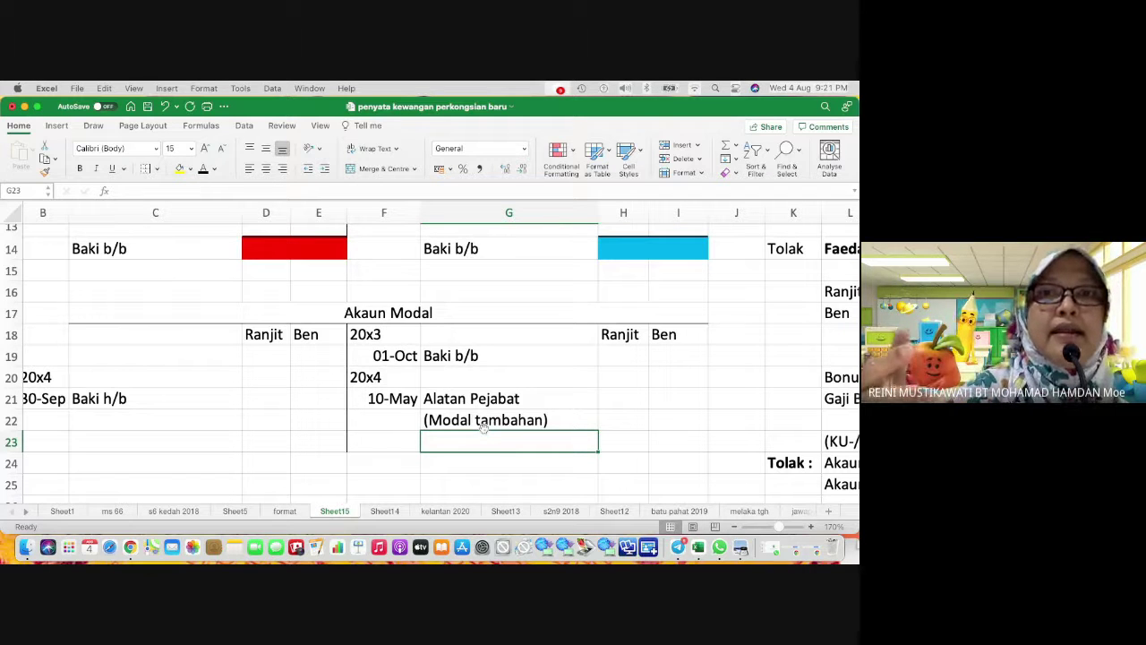
Step: Enter 6000 in H21 as the first partner's Alatan Pejabat capital contribution
left_click(630, 398)
type("6000")
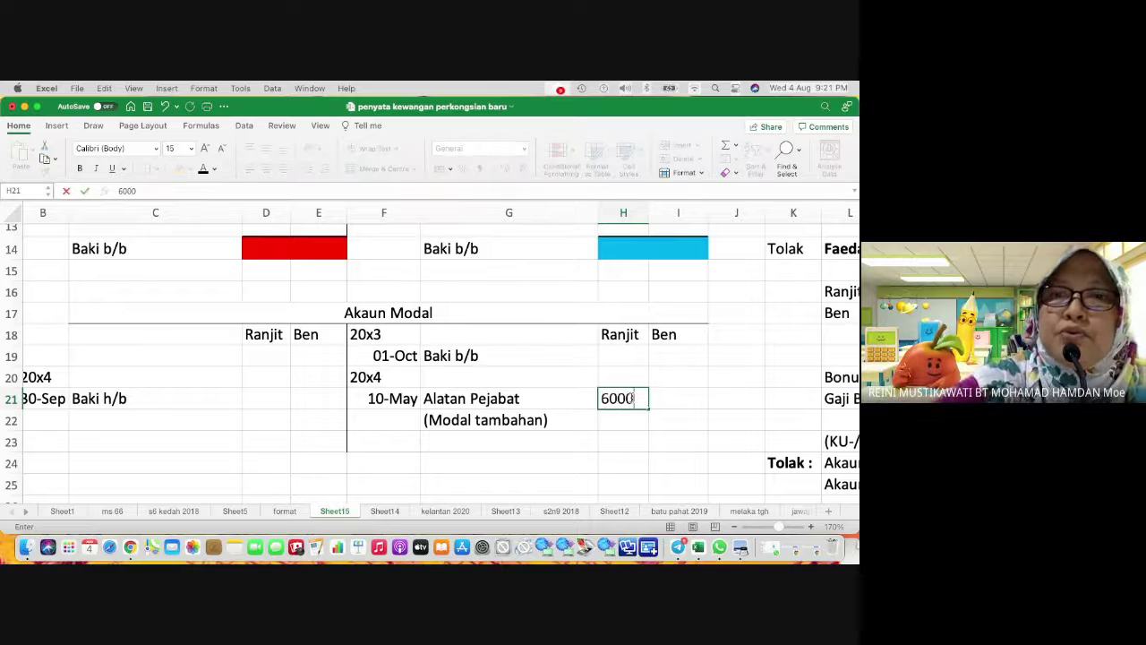
key("Return")
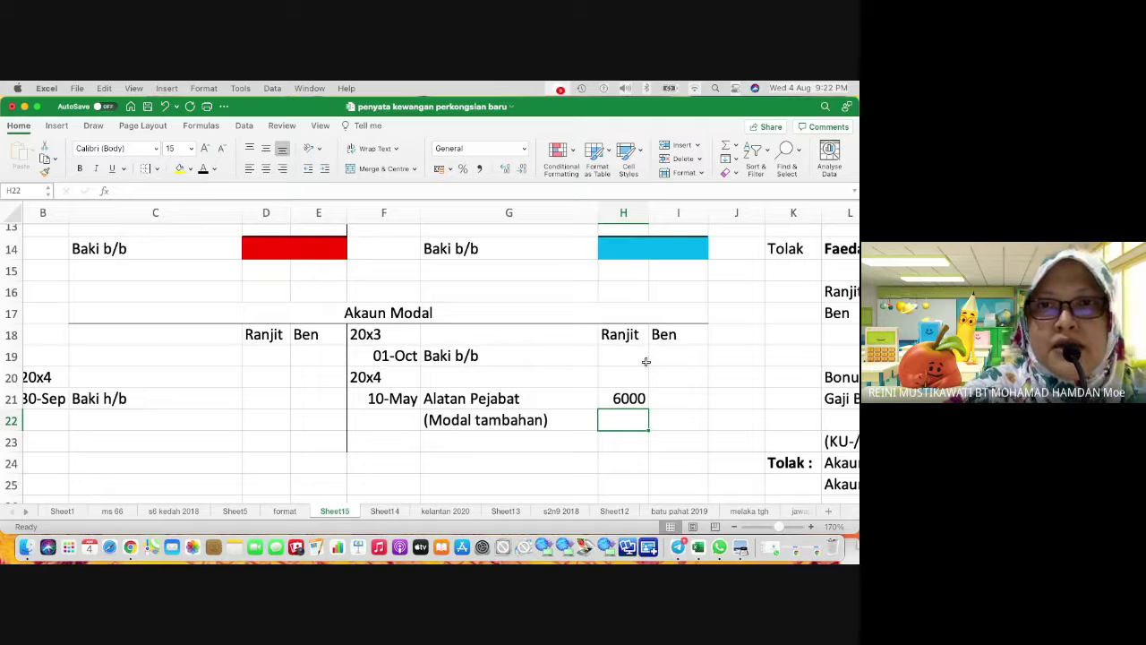
Step: Look up the net profit in the exercise question and enter 50236 in P4 for Untung Bersih / (Rugi Bersih)
key("ctrl+Right")
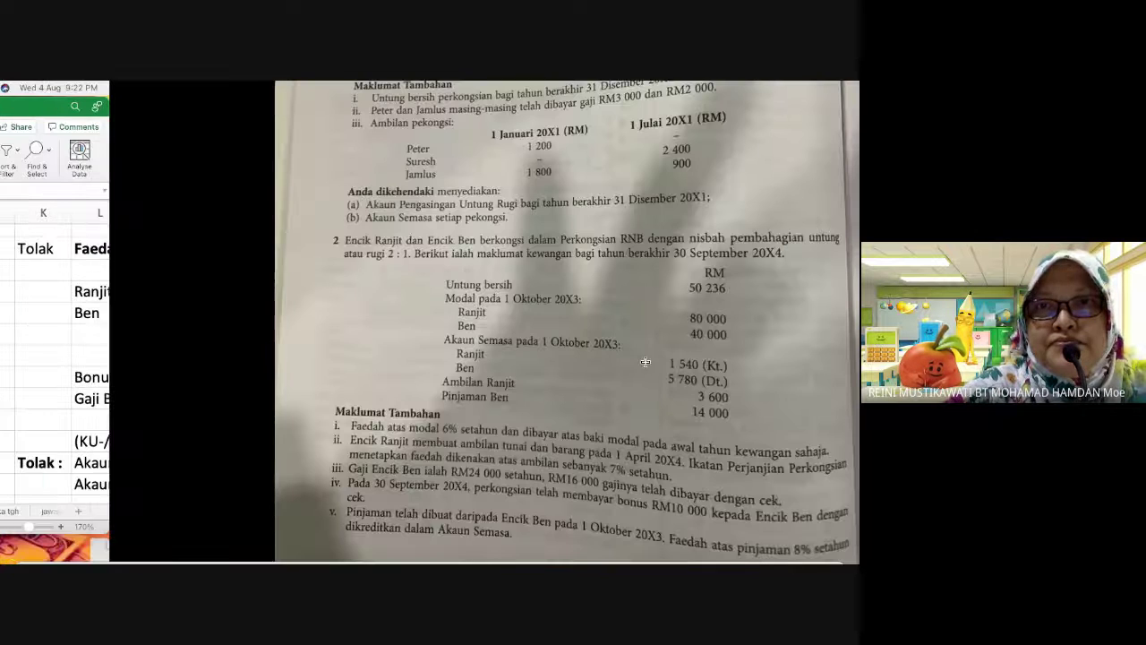
scroll(447, 219, "up", 1)
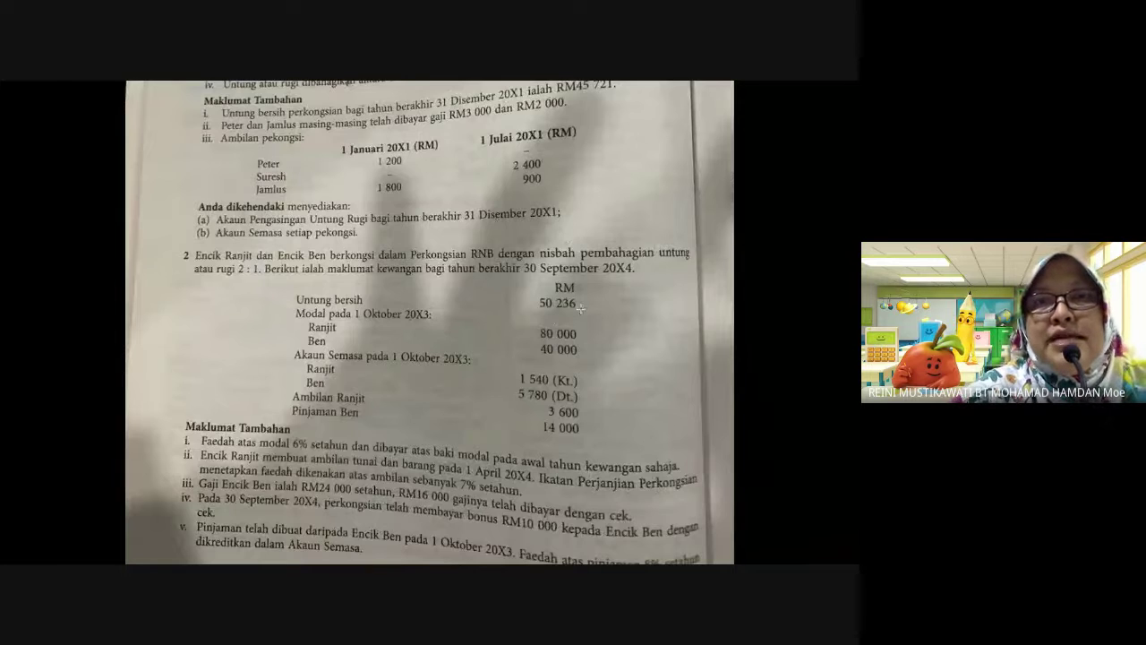
key("ctrl+Left")
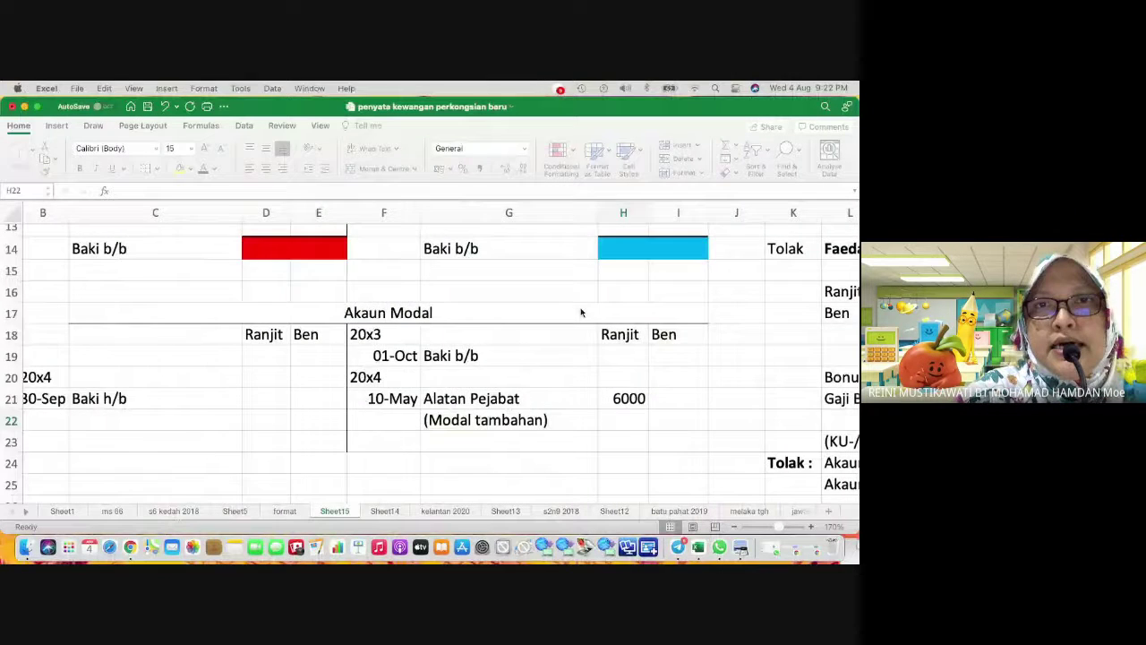
scroll(580, 312, "up", 5)
scroll(580, 312, "right", 5)
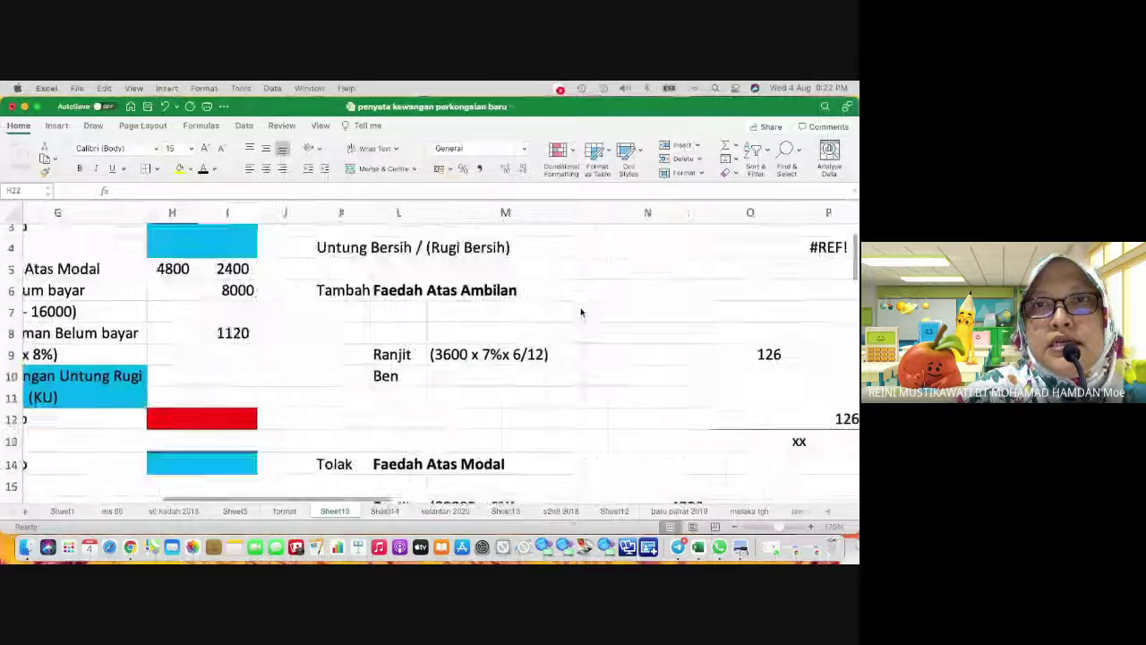
left_click(691, 300)
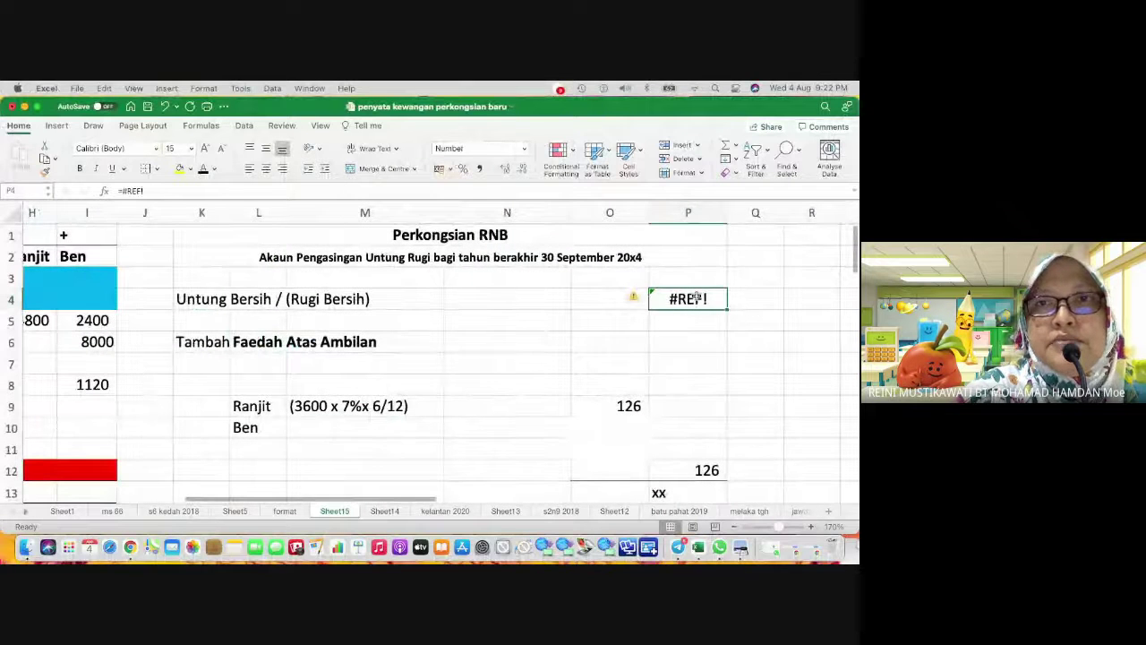
type("50")
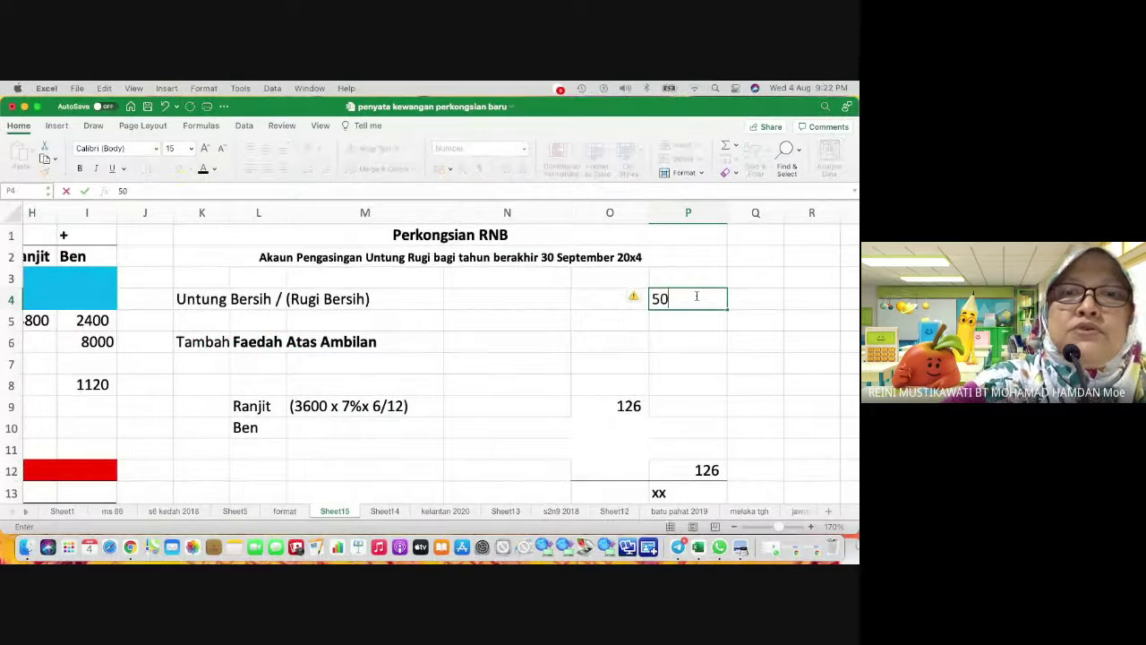
type("235")
key("BackSpace")
type("6")
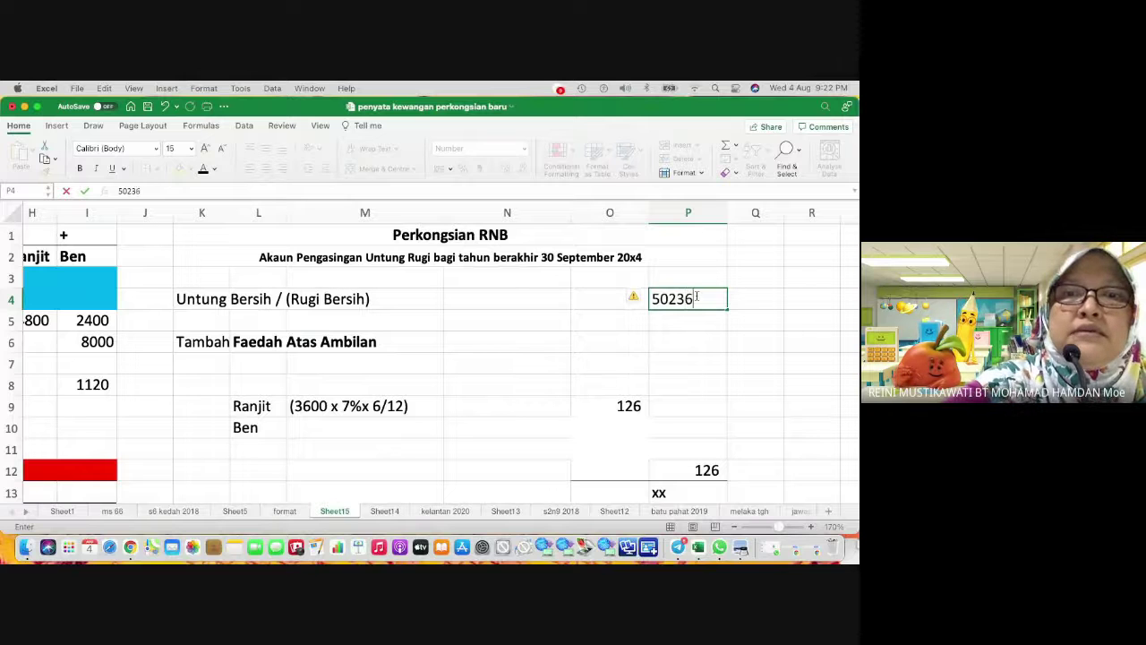
key("Return")
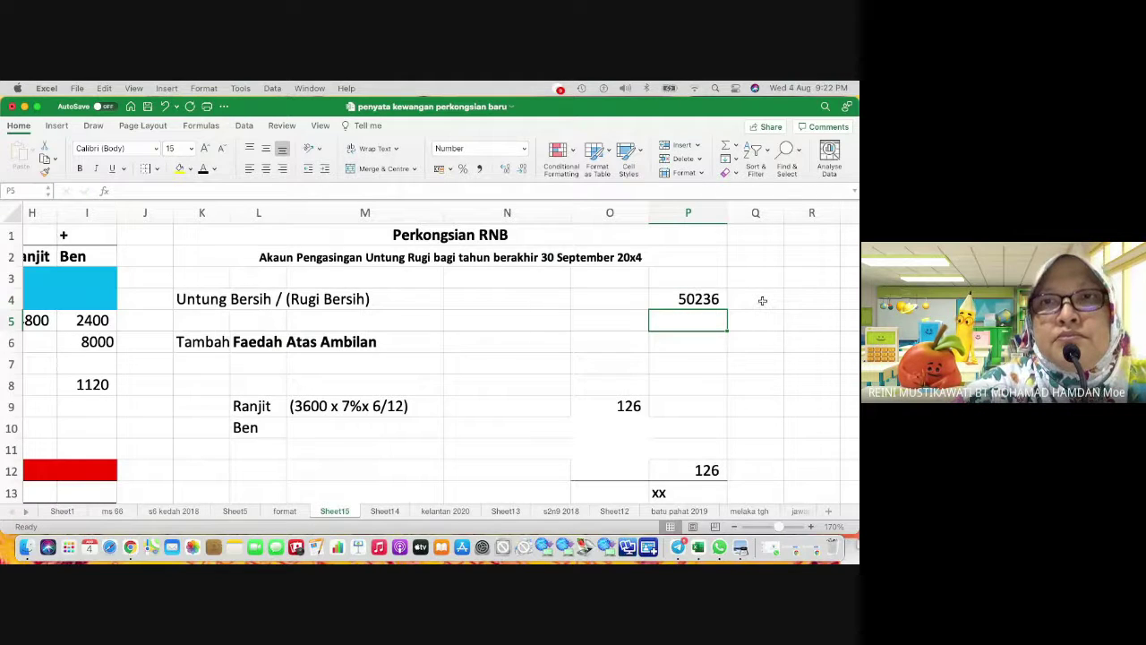
Step: Check the opening current account balances in the question and enter 1540 in H3 as the first partner's credit baki b/b
key("ctrl+Right")
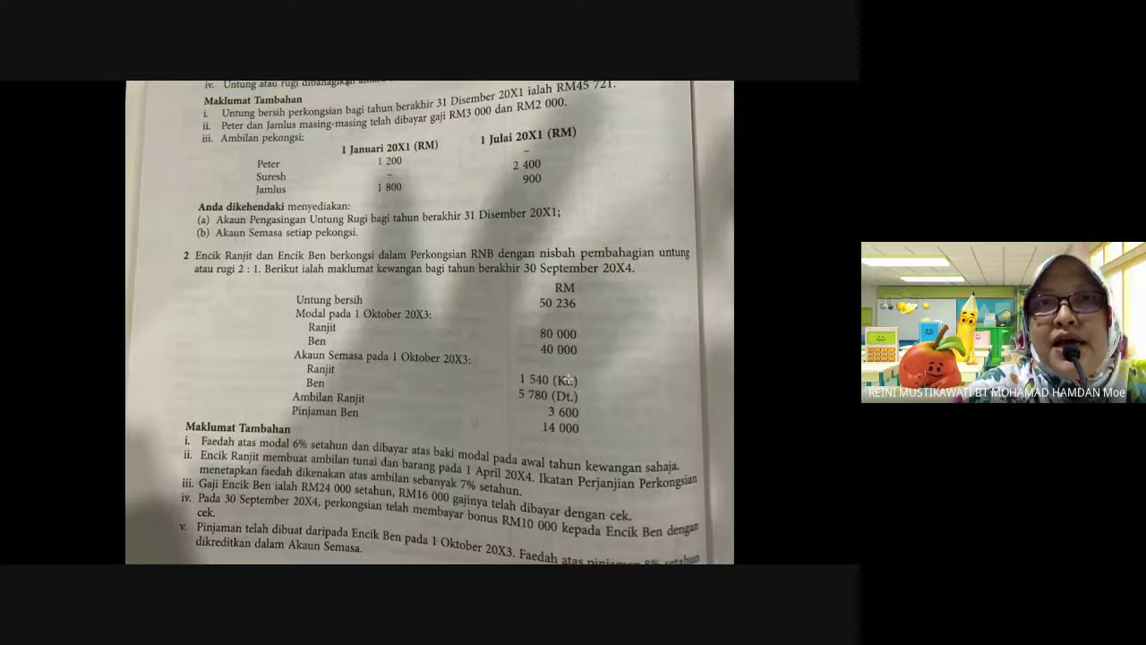
key("ctrl+Left")
scroll(568, 382, "left", 10)
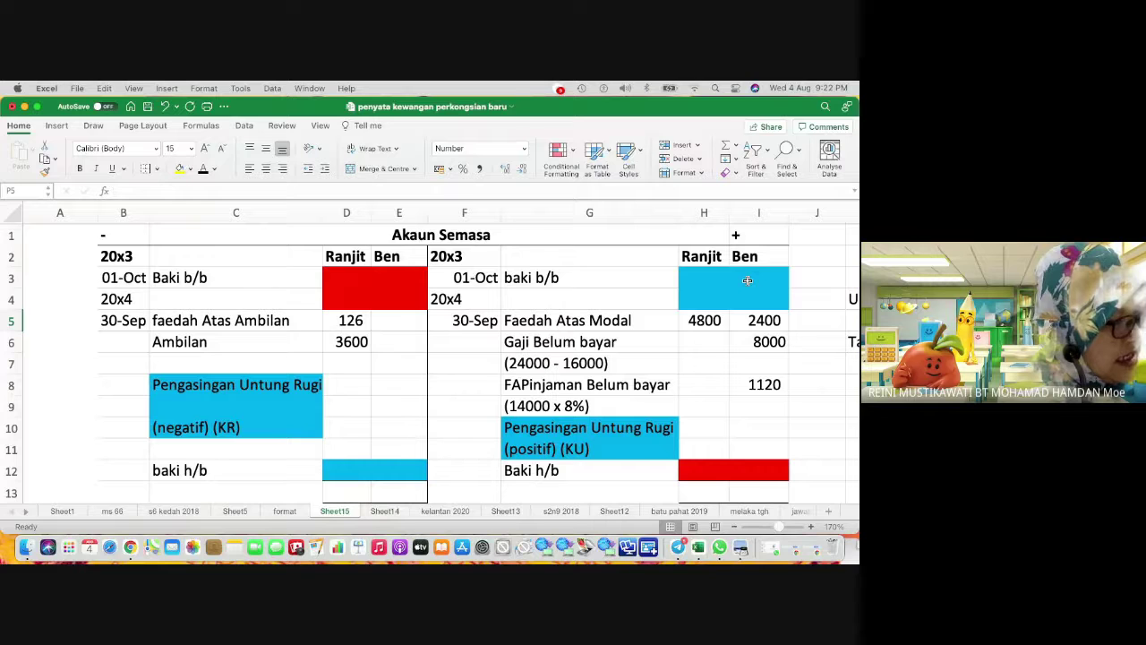
left_click(698, 275)
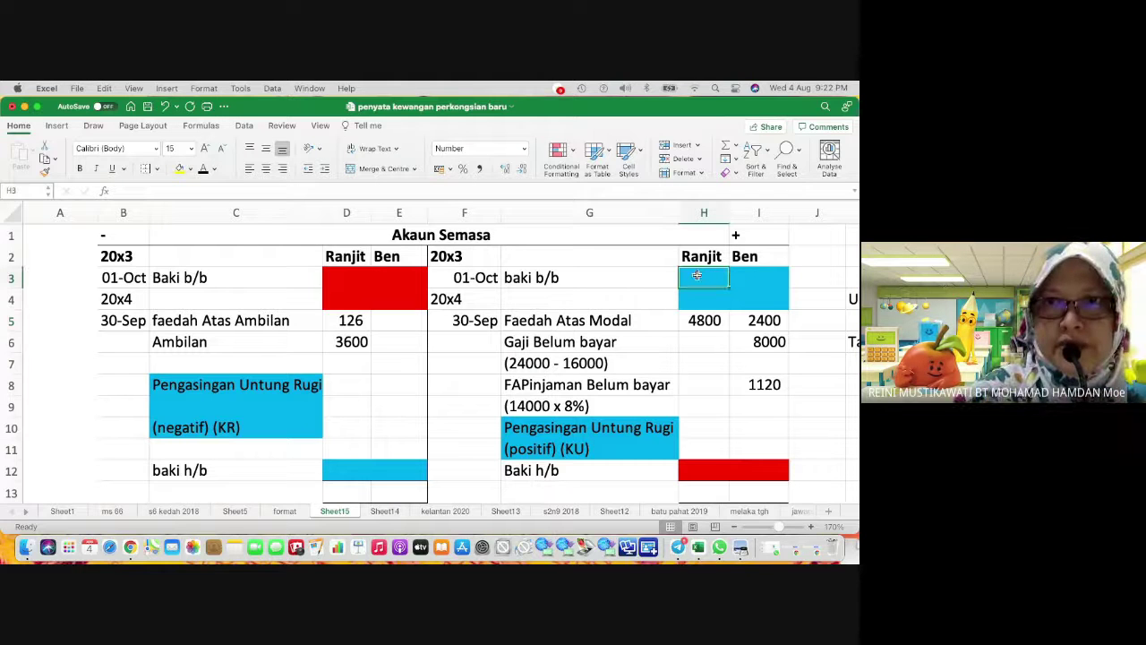
type("1540")
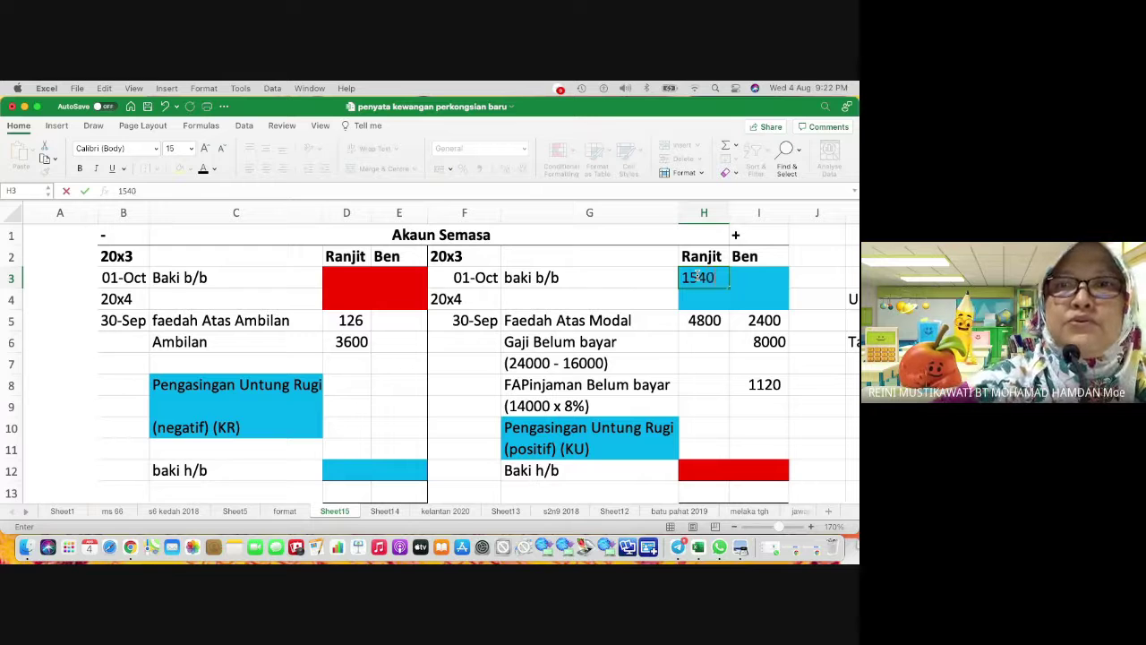
key("Return")
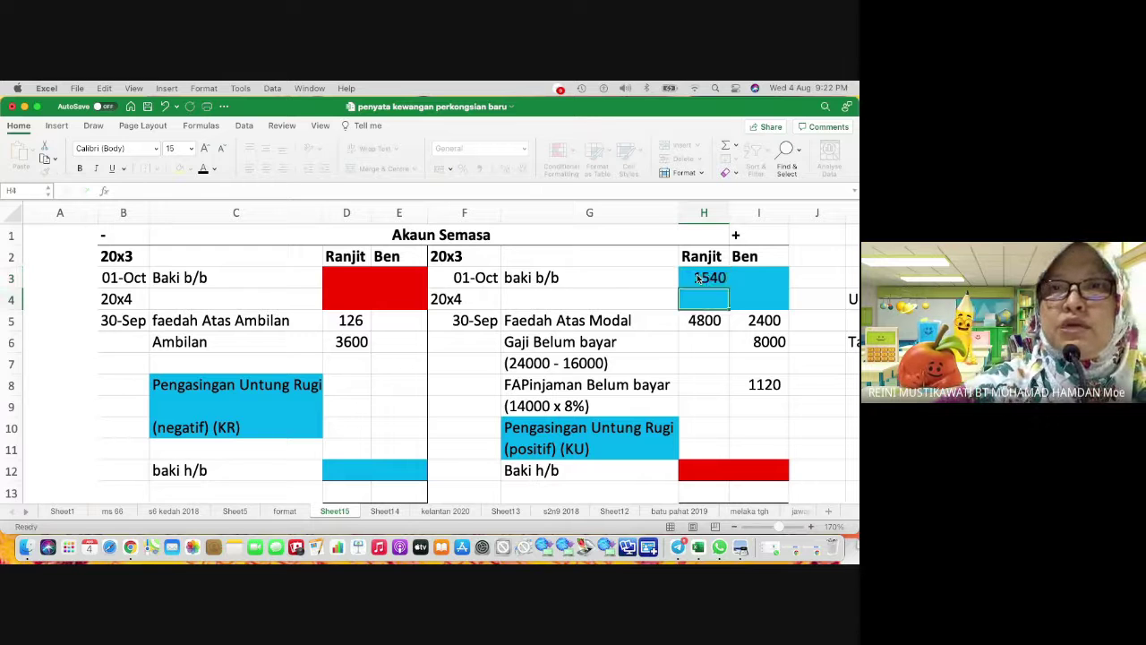
Step: Enter 5780 in E3 as the second partner's debit Baki b/b in Akaun Semasa
left_click(400, 276)
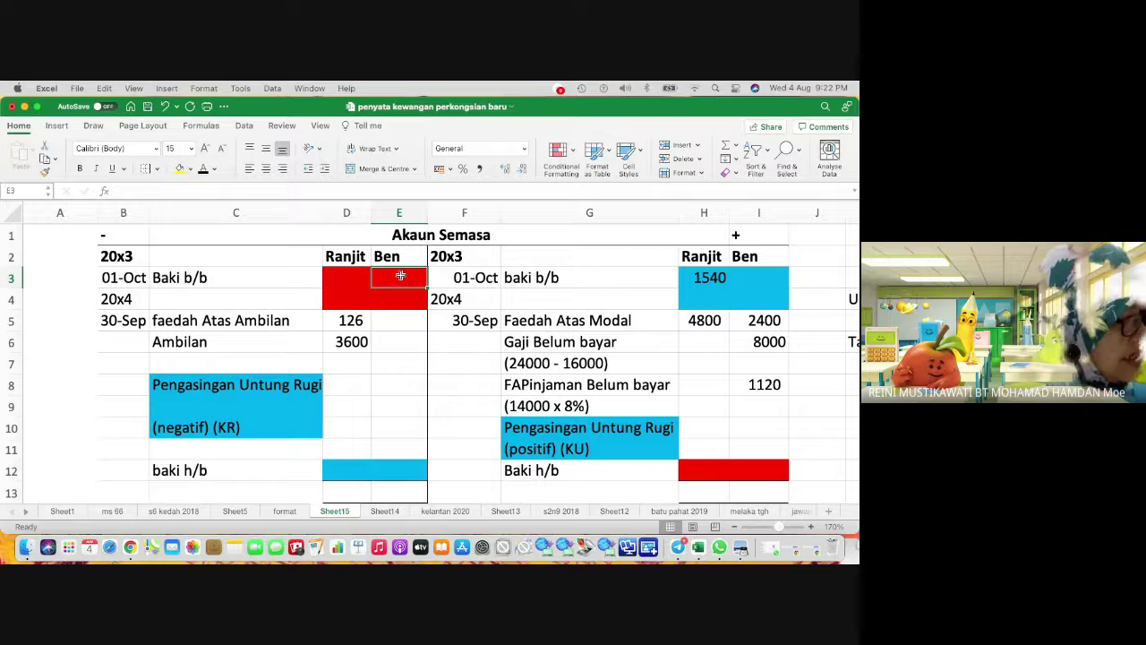
type("578")
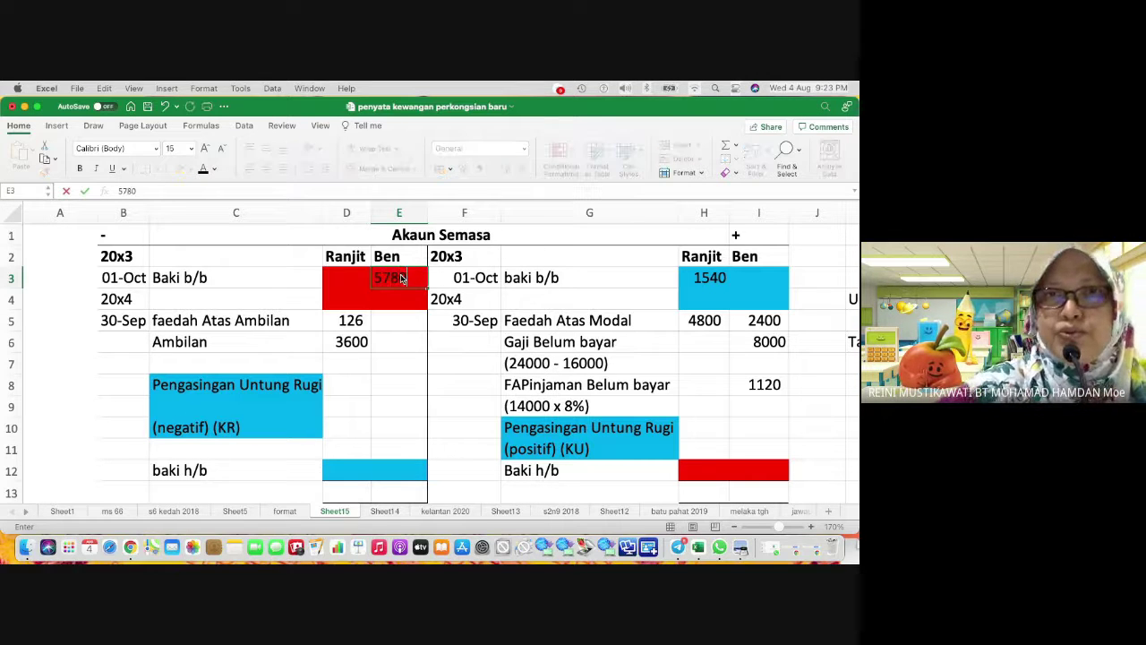
type("0")
key("Return")
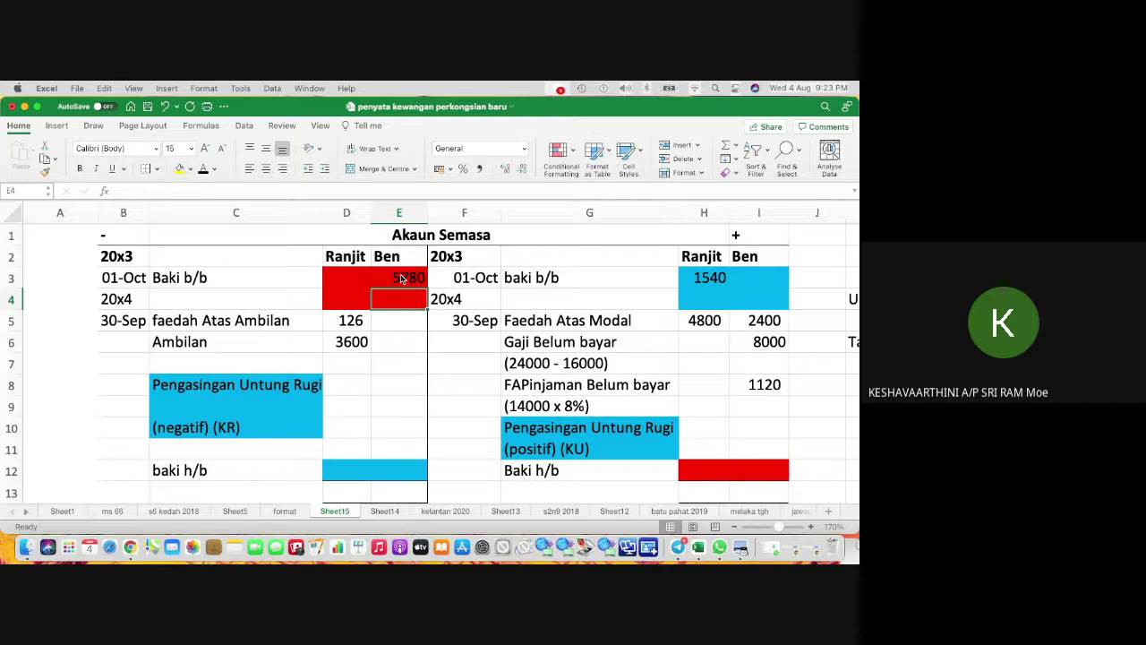
Step: Review the net profit and Faedah Atas Ambilan section of the appropriation account
scroll(541, 280, "right", 10)
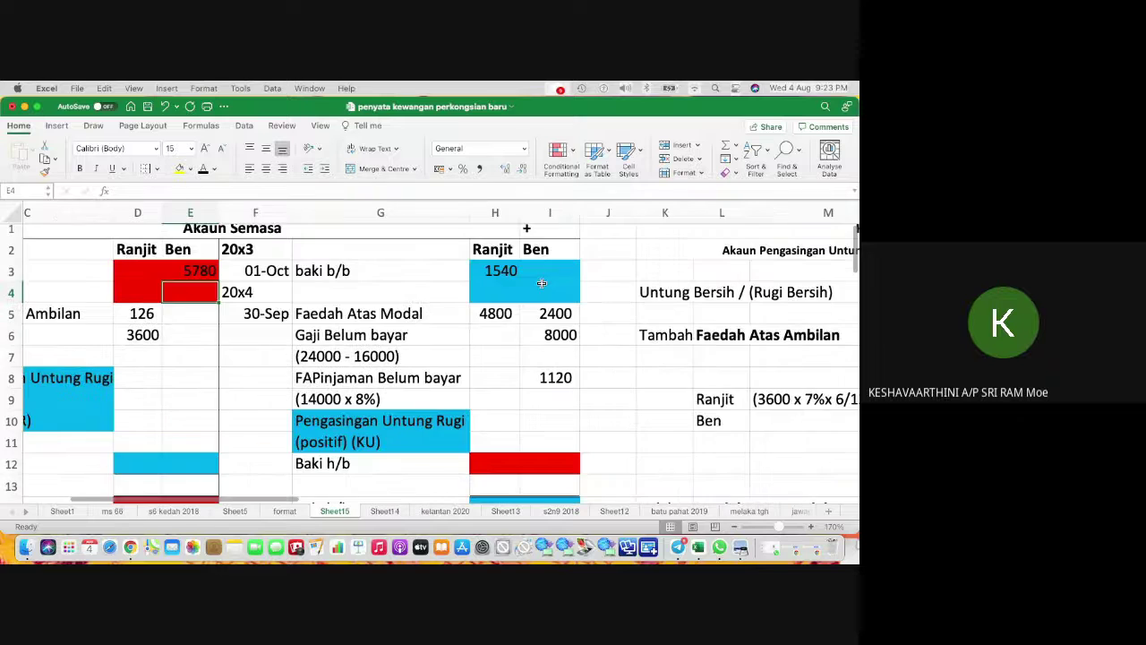
scroll(541, 282, "left", 3)
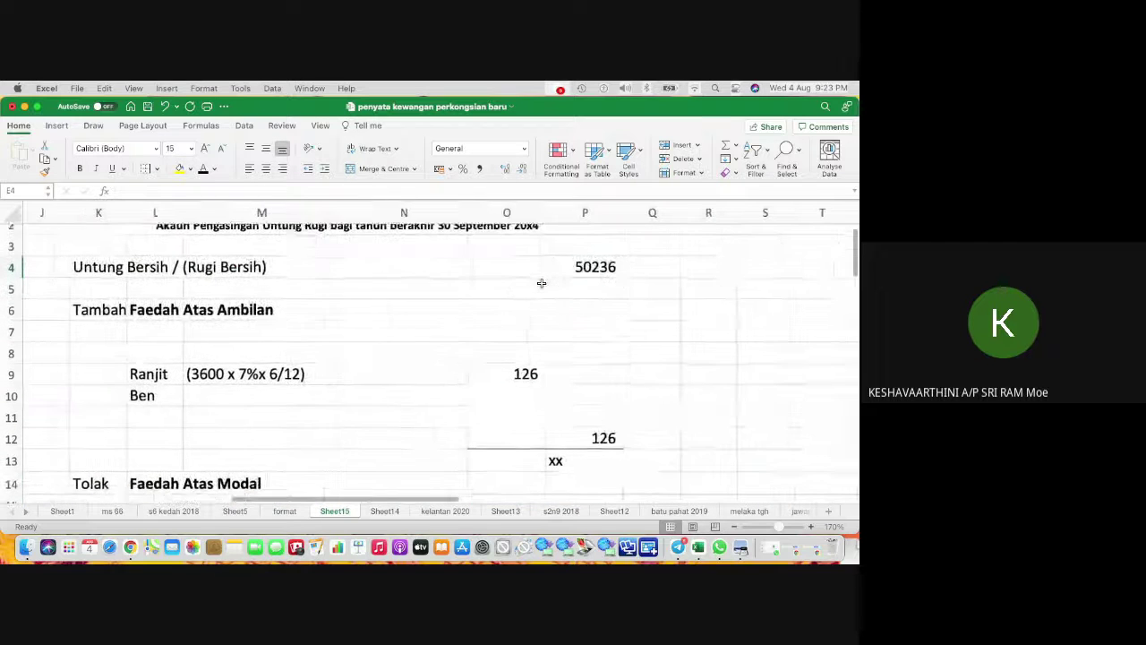
scroll(541, 283, "up", 2)
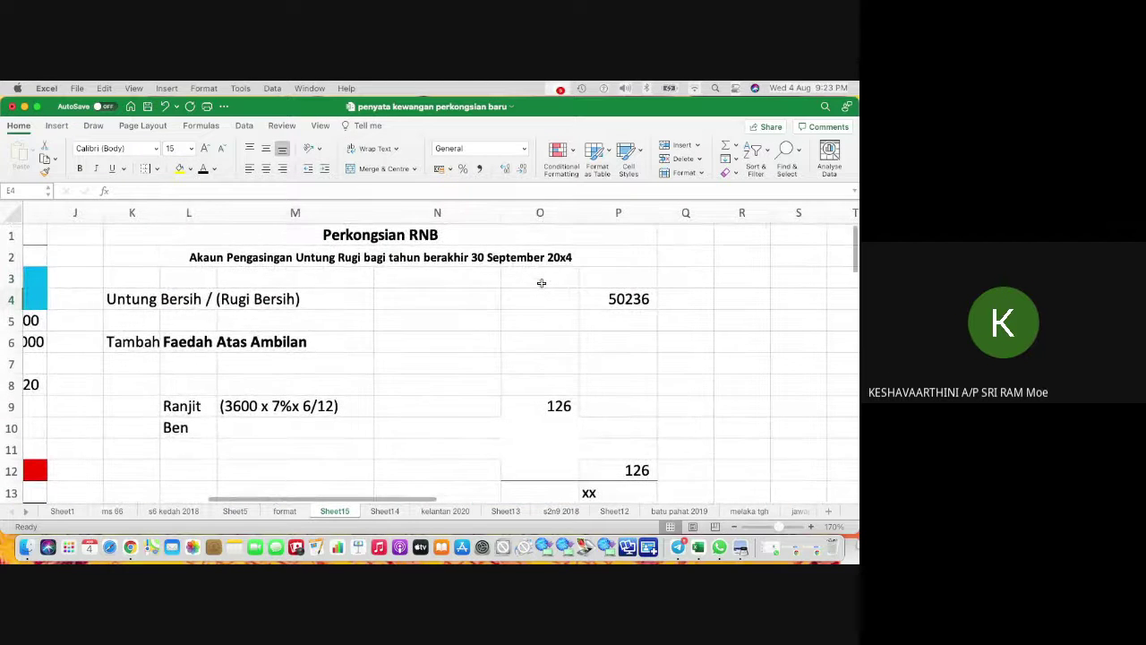
scroll(541, 283, "down", 1)
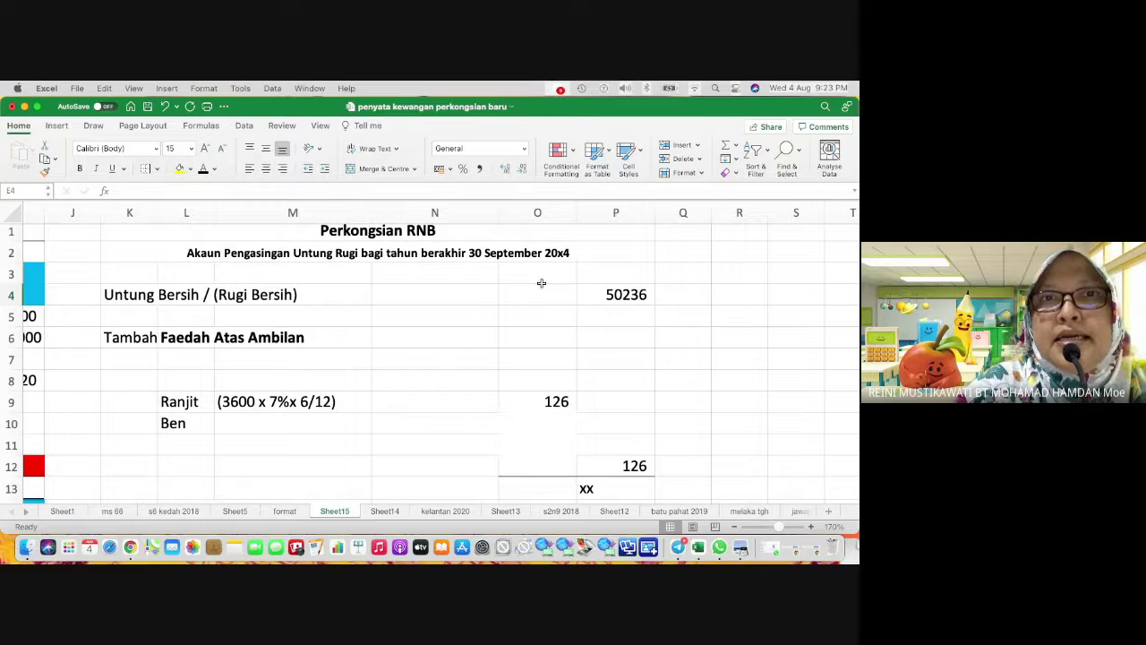
scroll(540, 283, "down", 1)
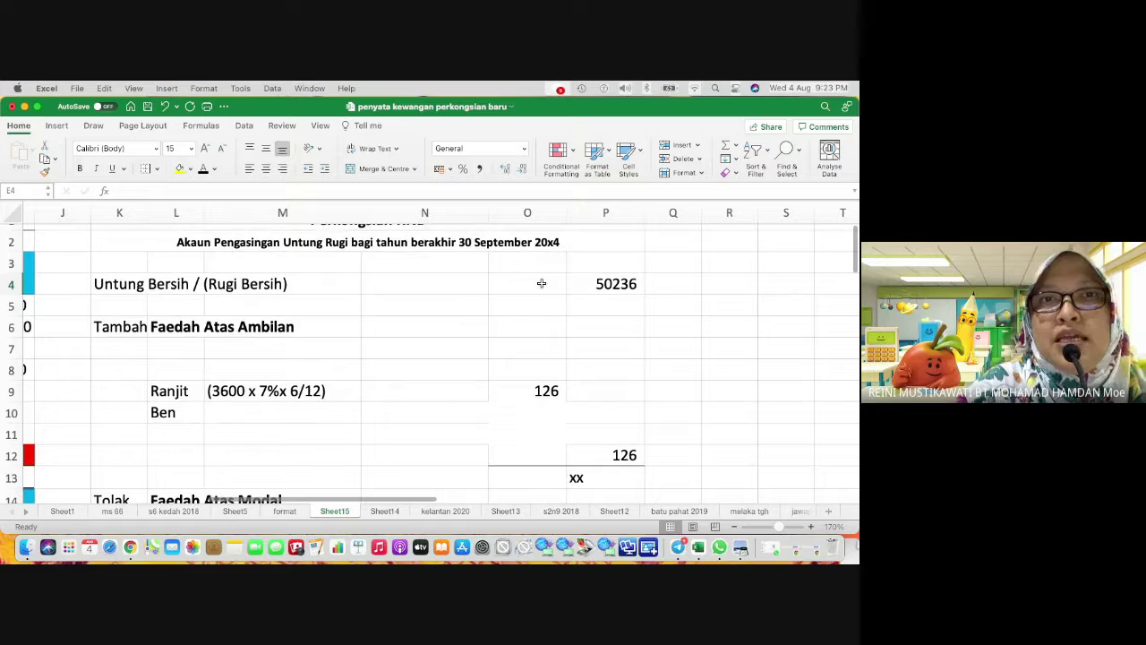
scroll(541, 283, "up", 2)
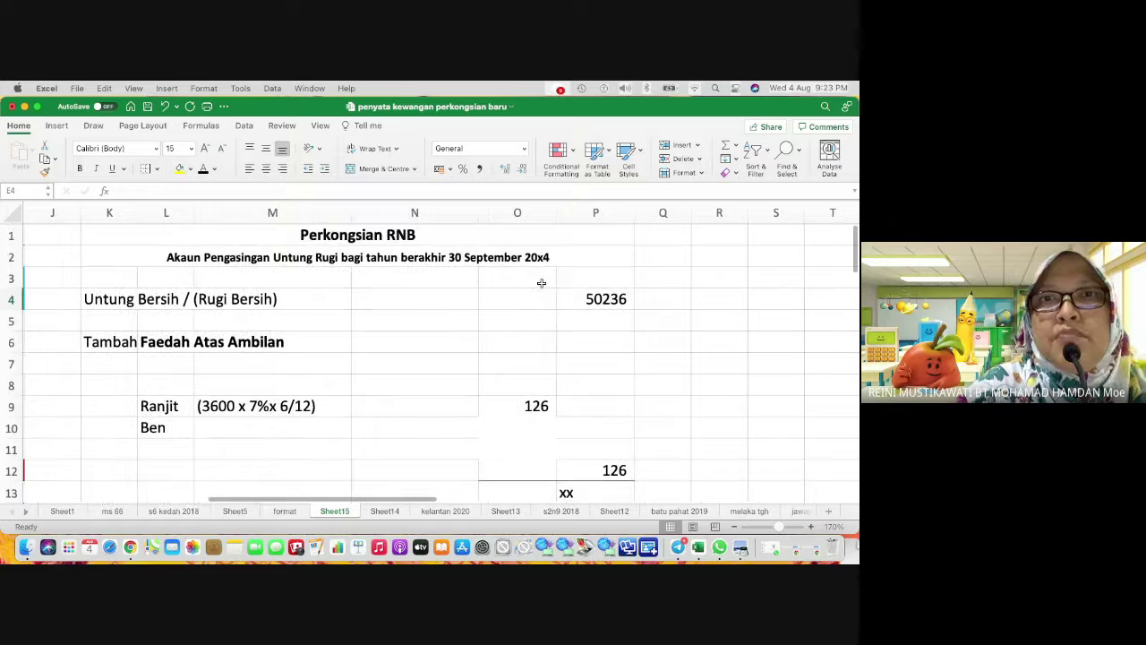
Step: Replace the placeholder in P13 with 50362 as the total of net profit and interest on drawings
left_click(588, 490)
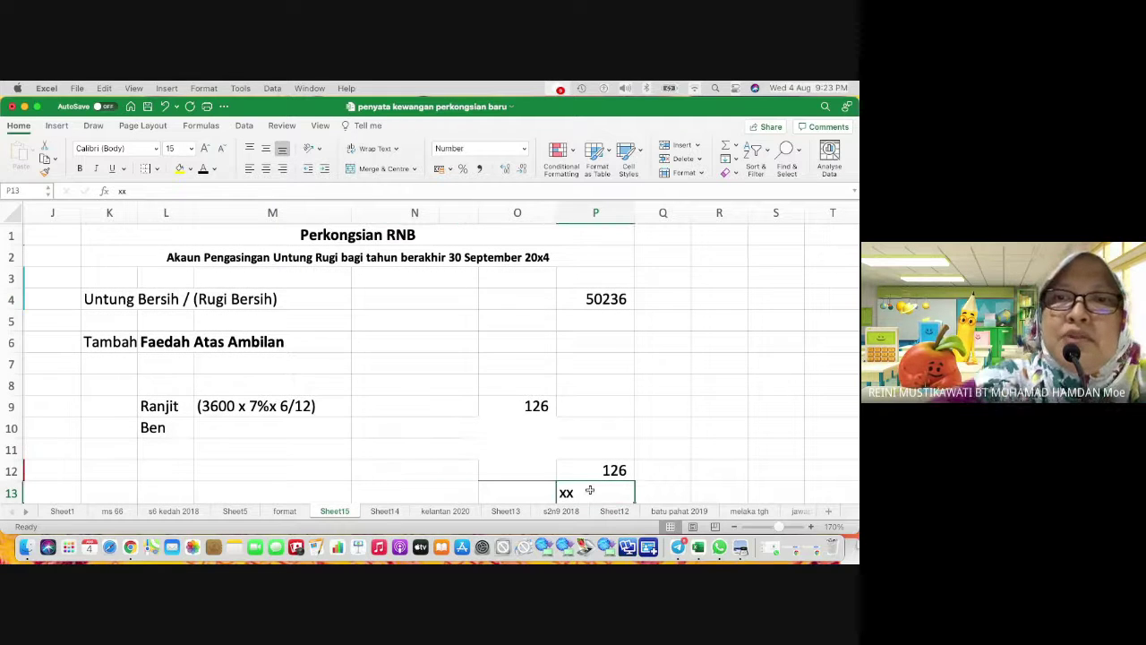
key("Delete")
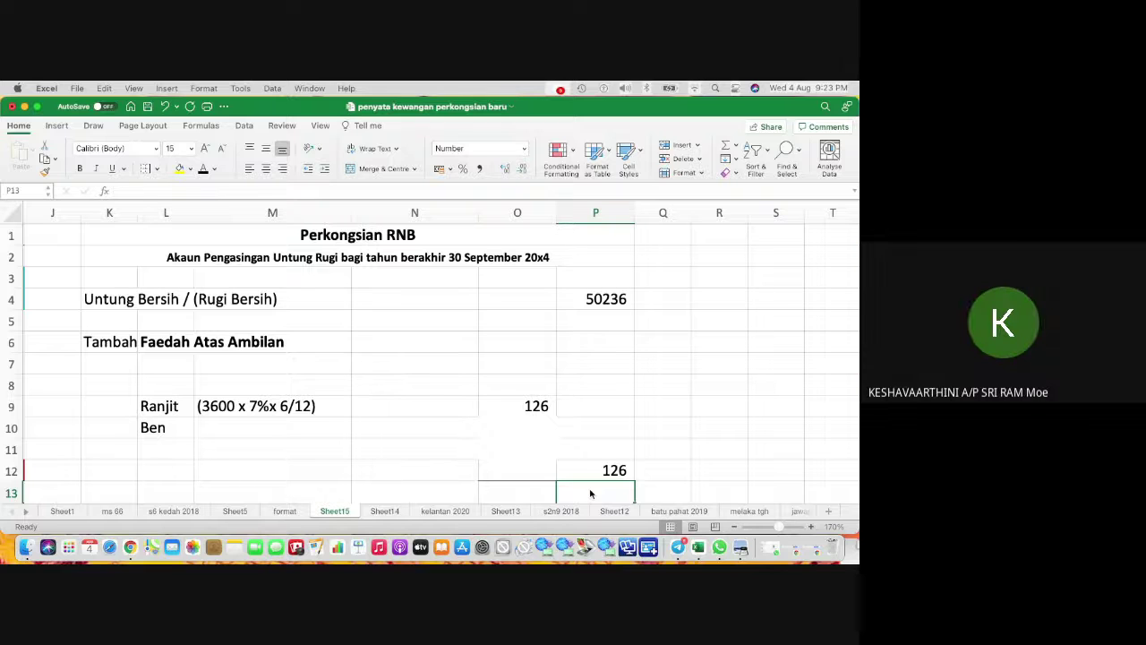
type("50")
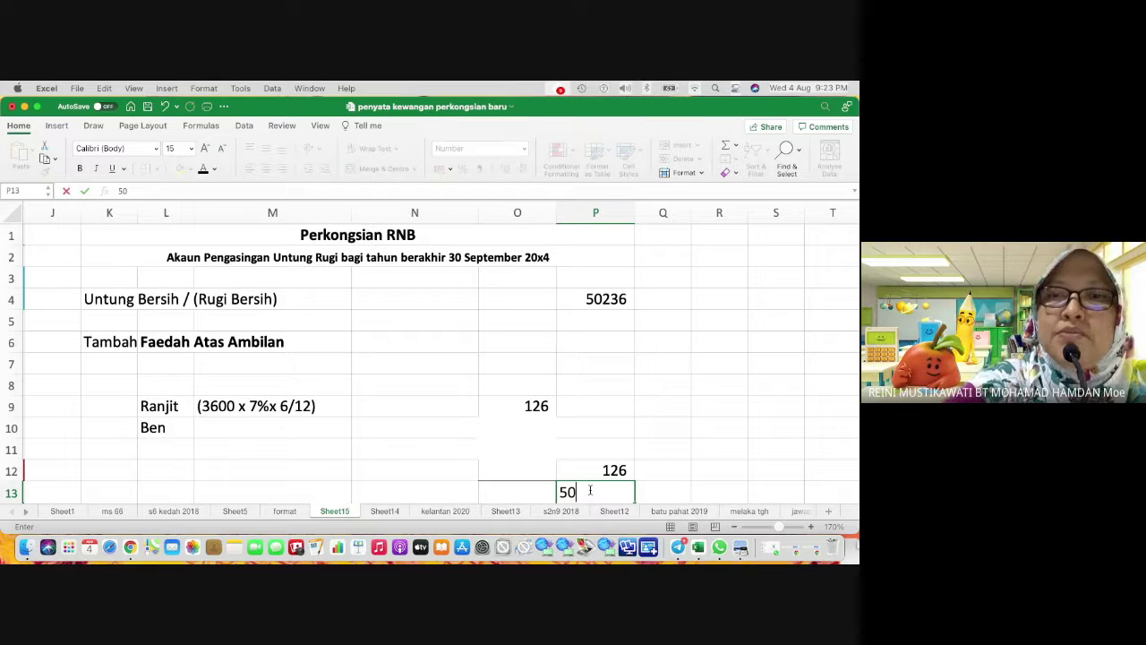
type("362")
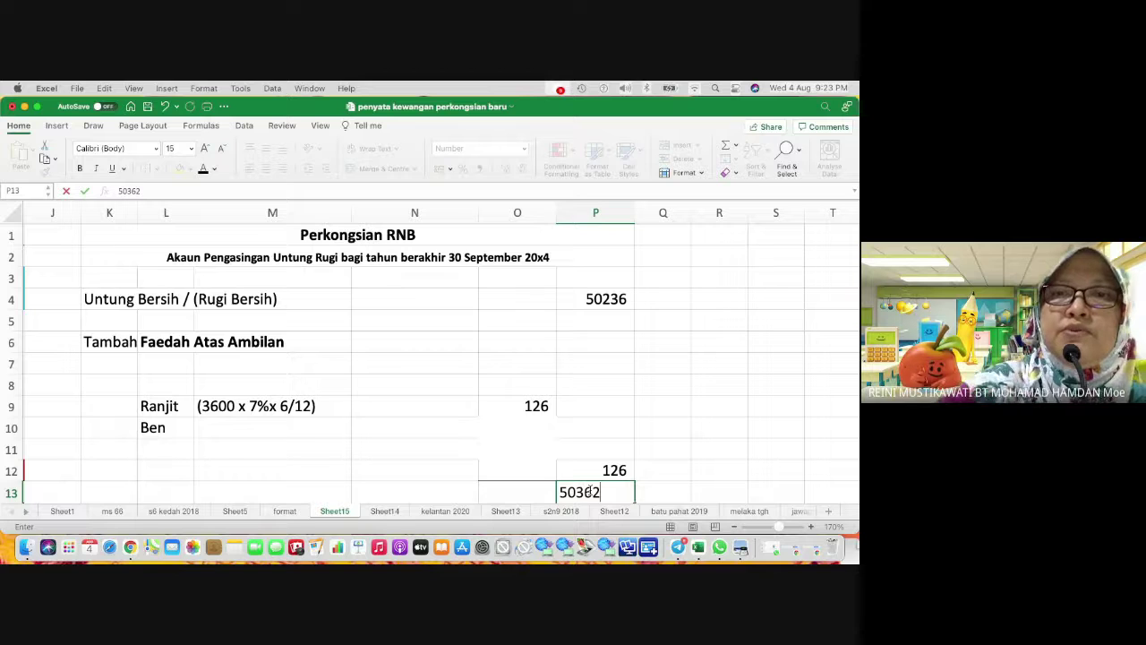
key("Return")
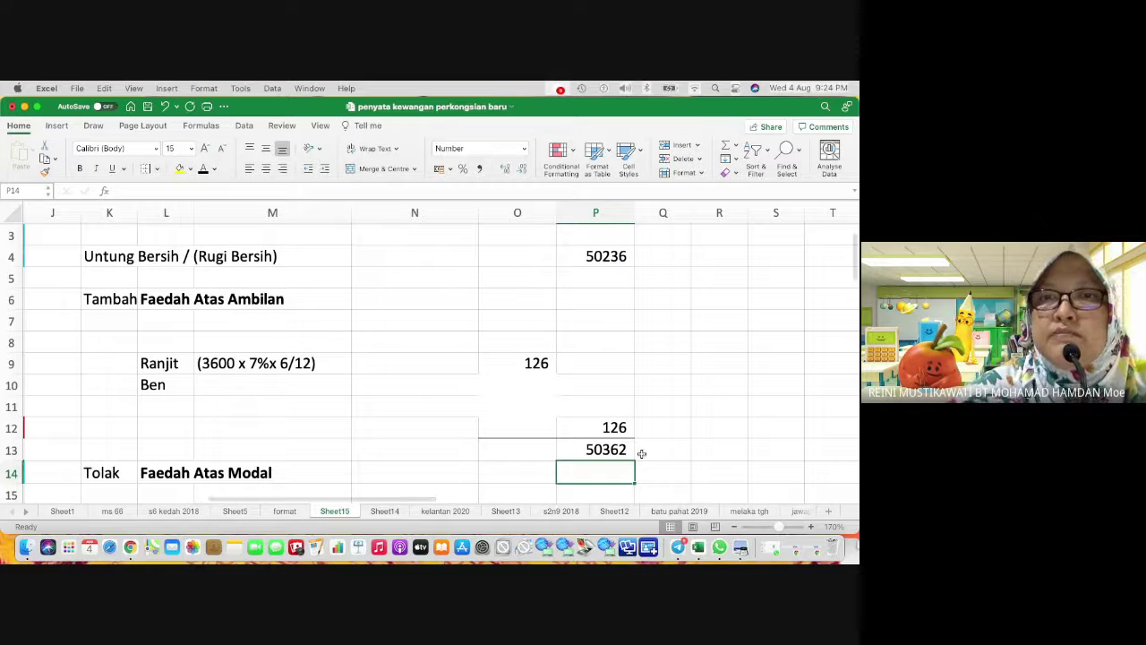
Step: Total the interest on capital, bonus and salary deductions in P21 with =SUM(O17:O21)
scroll(615, 436, "down", 5)
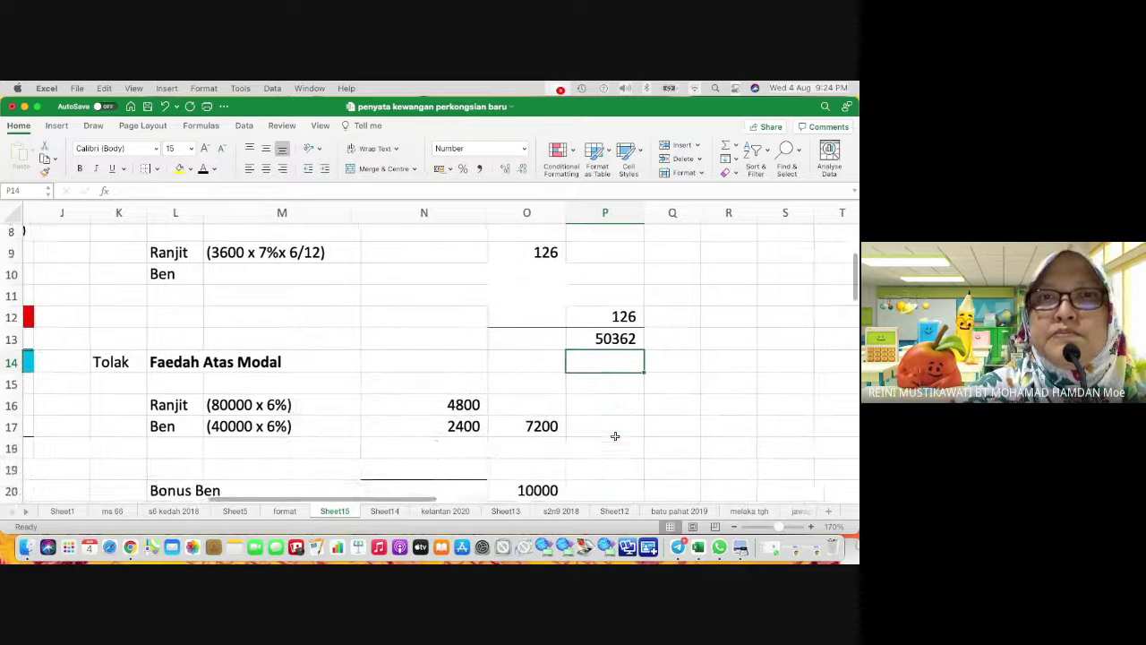
scroll(616, 436, "down", 3)
scroll(616, 436, "up", 1)
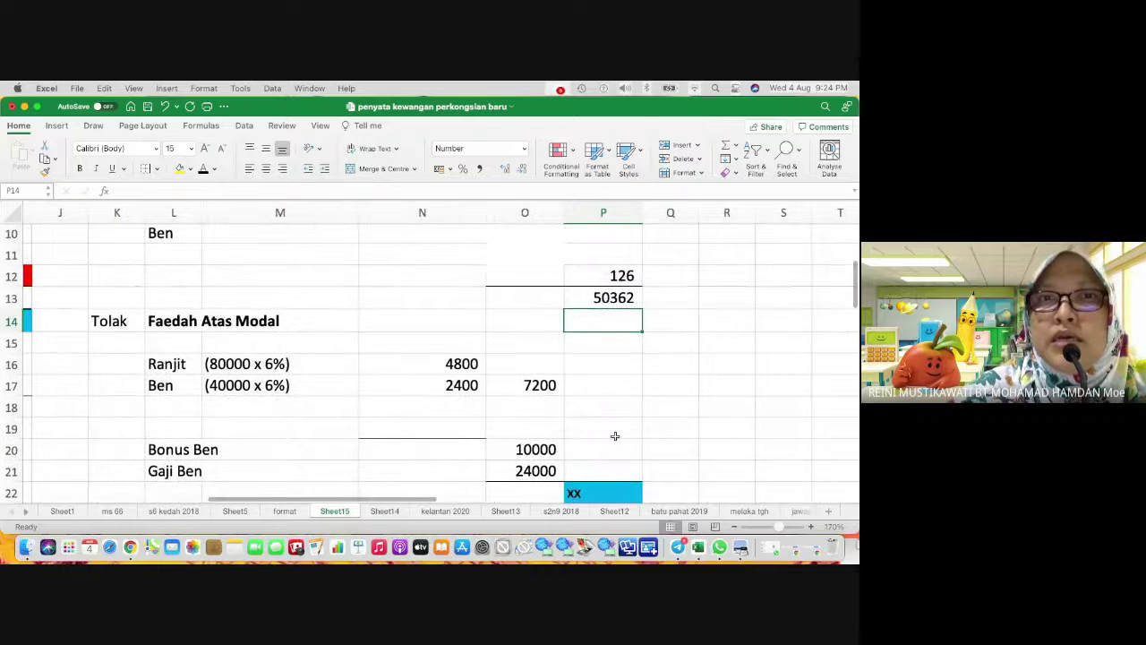
scroll(616, 436, "up", 5)
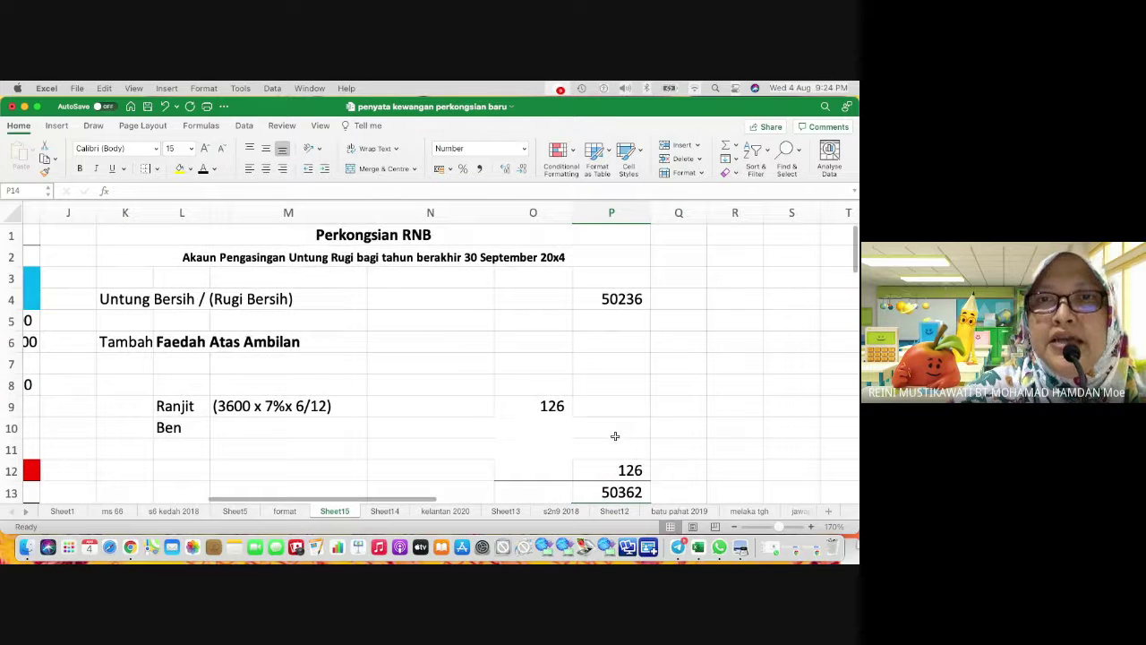
scroll(616, 436, "down", 6)
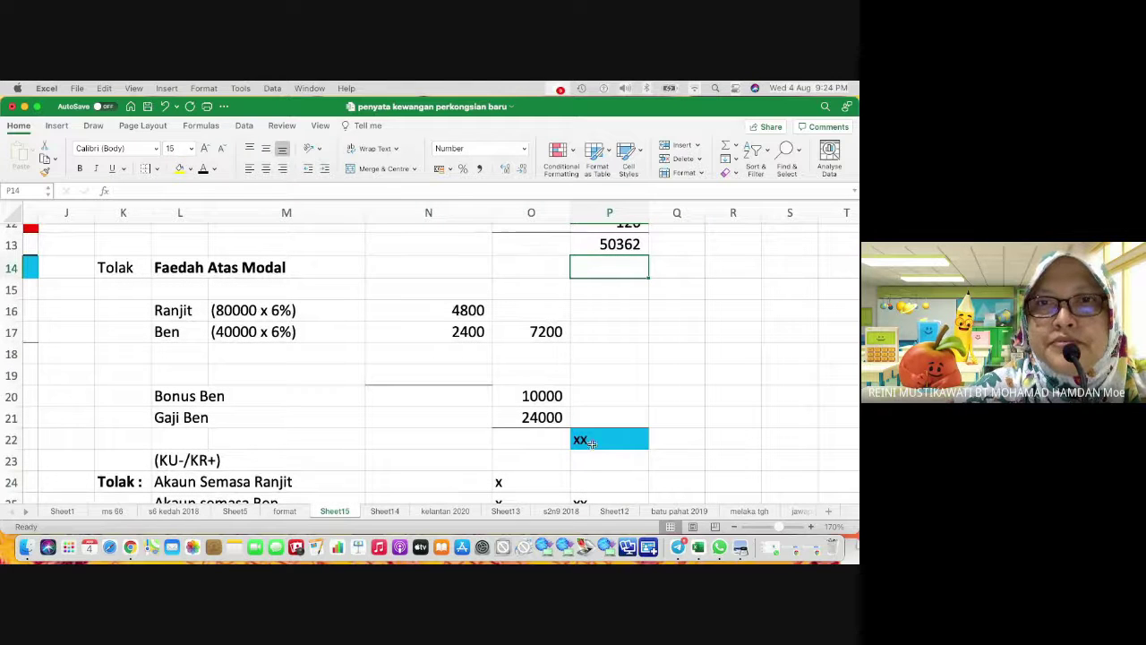
left_click(622, 411)
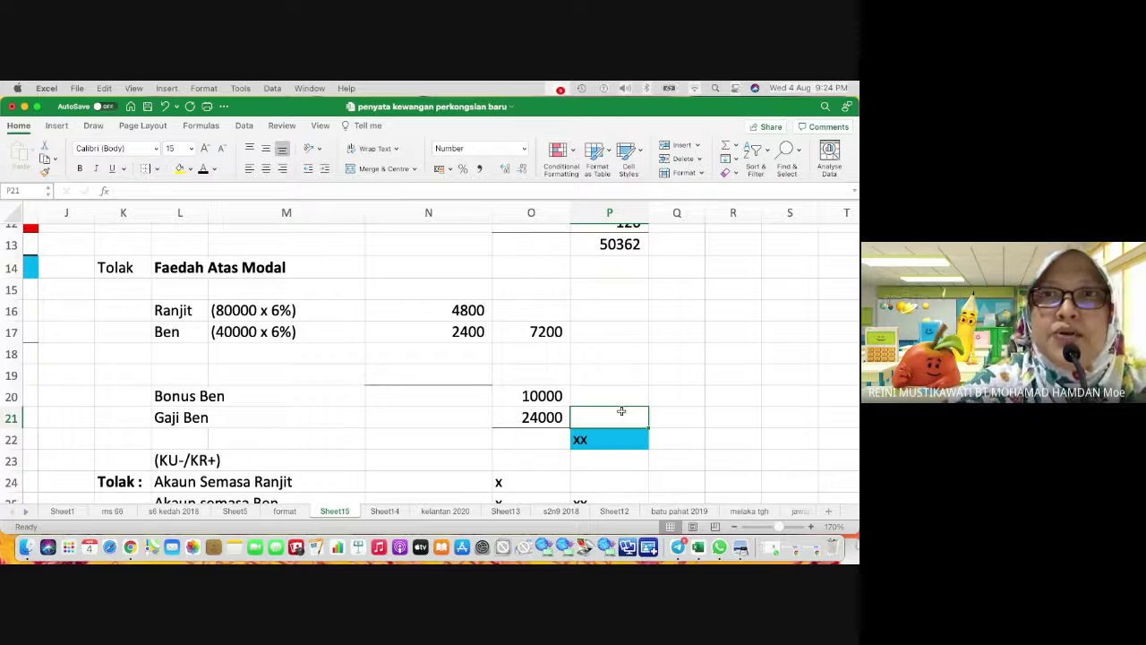
left_click(727, 145)
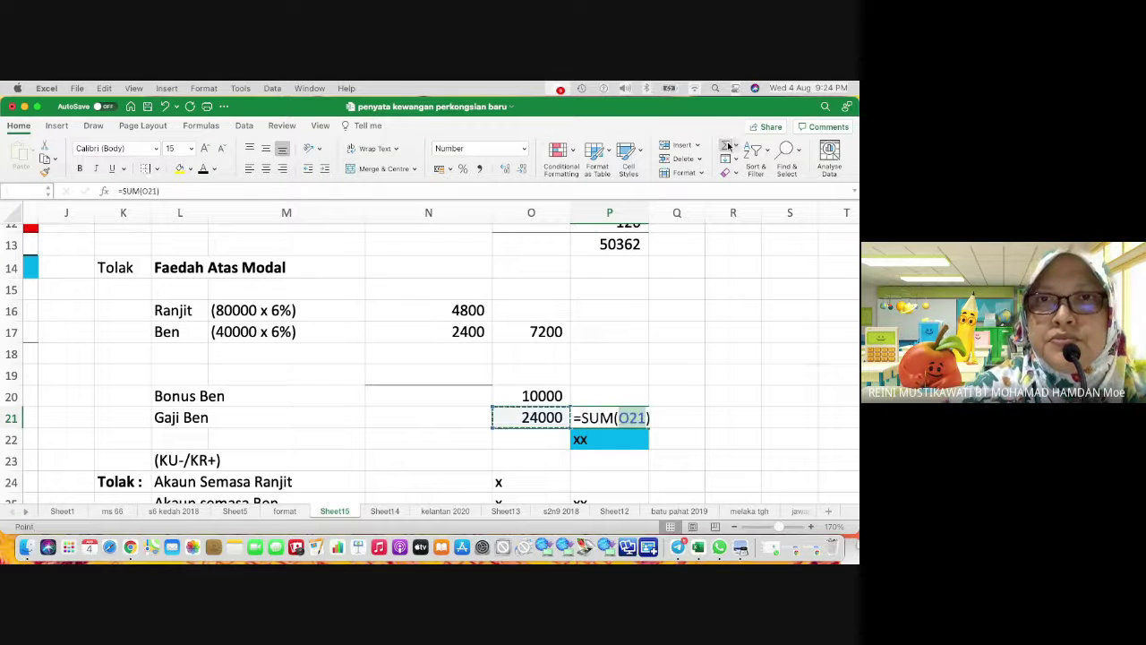
left_click(531, 332)
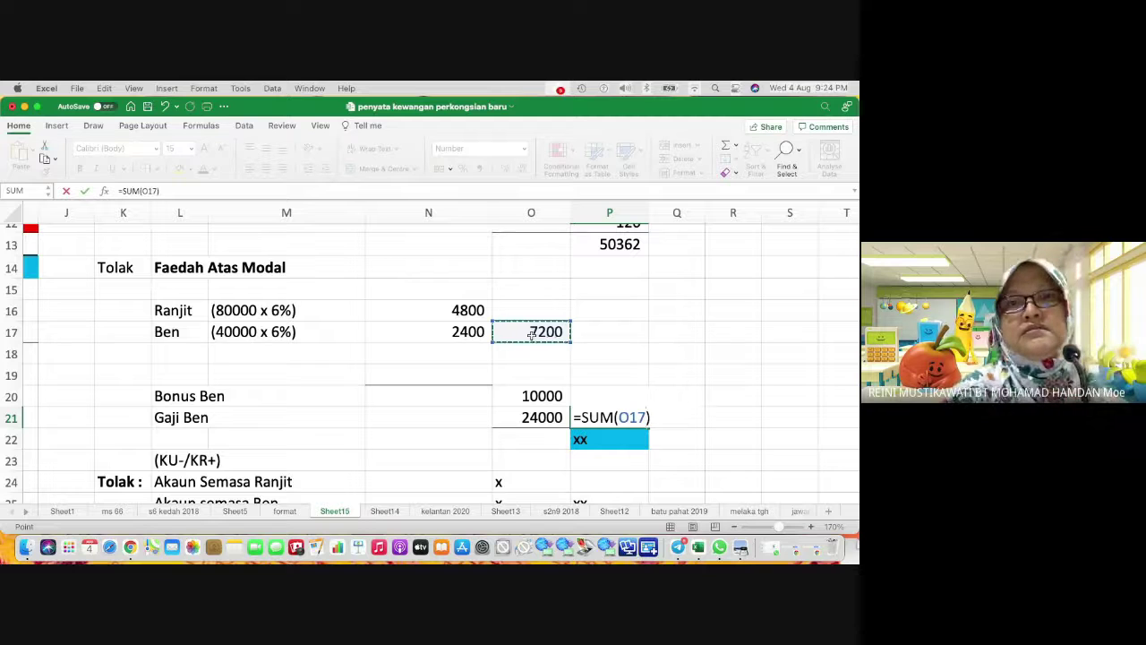
key("shift+Down")
key("shift+Down")
key("shift+Down")
key("shift+Down")
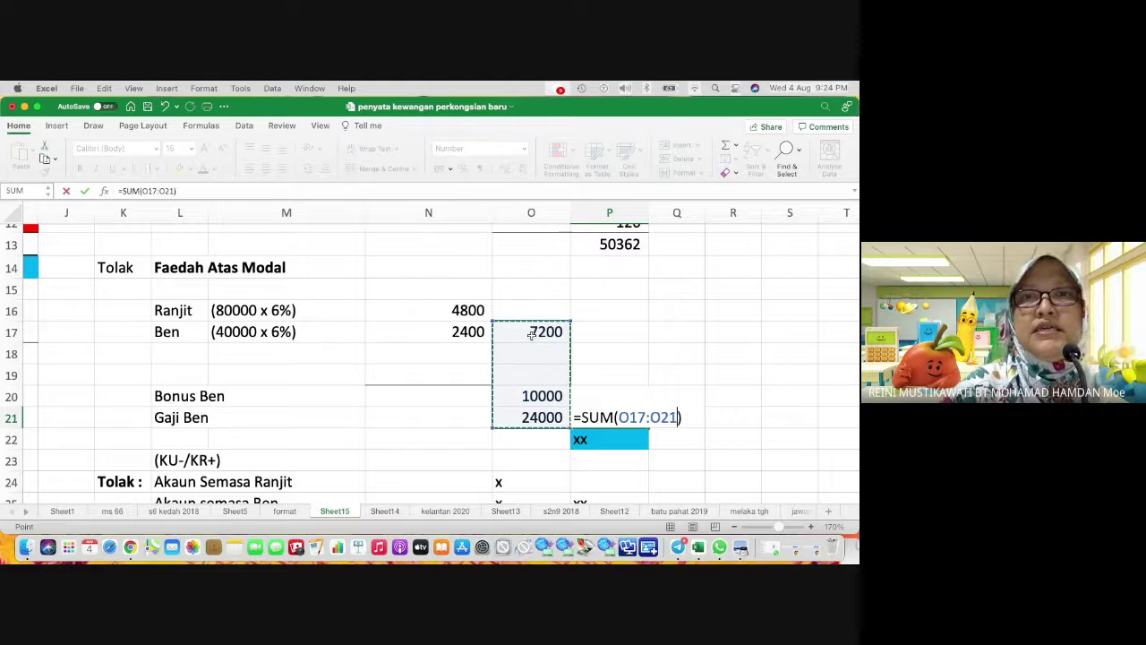
key("Return")
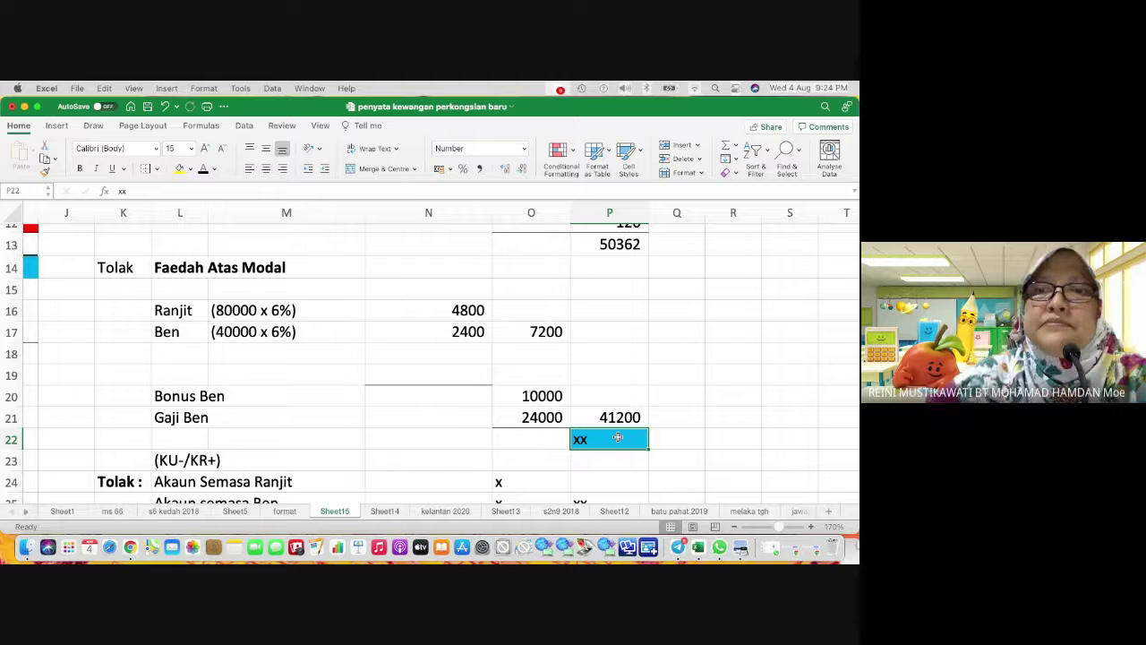
Step: Replace the placeholder in P22 with =P13-P21 to calculate the profit left for sharing between the partners
type("=")
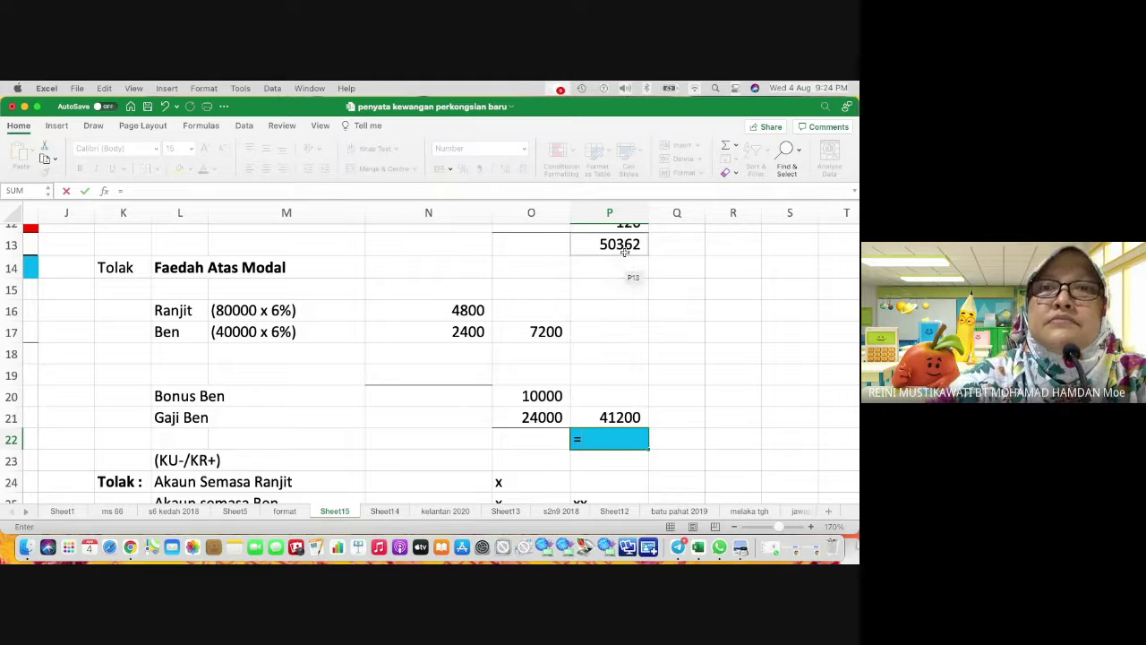
left_click(625, 249)
type("-")
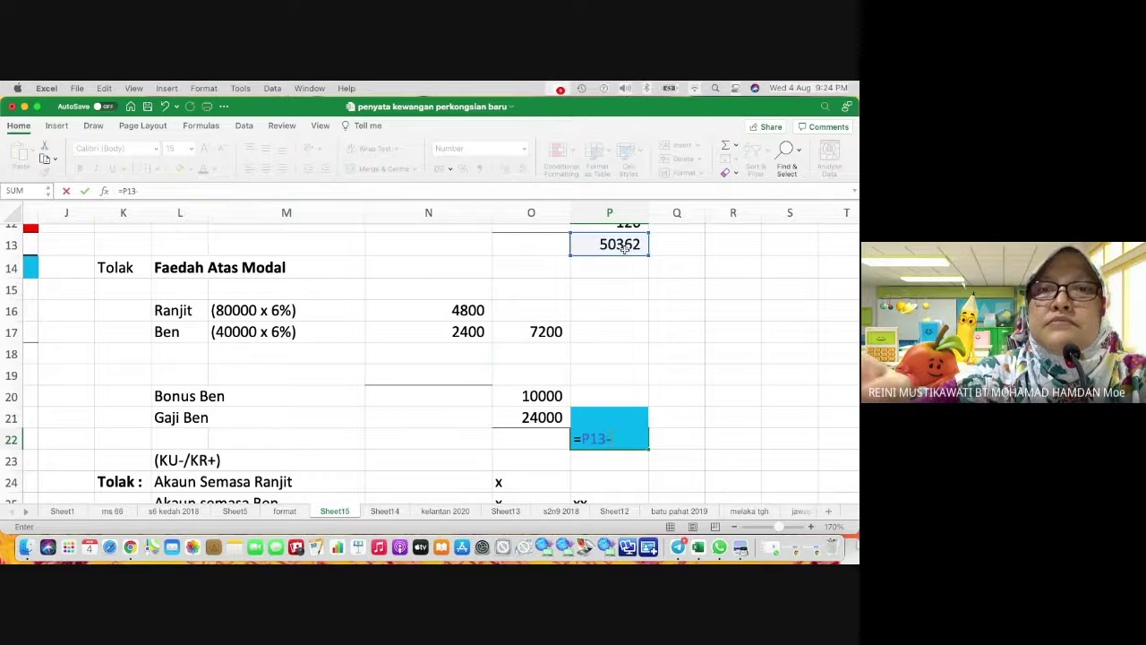
type("P21")
key("Return")
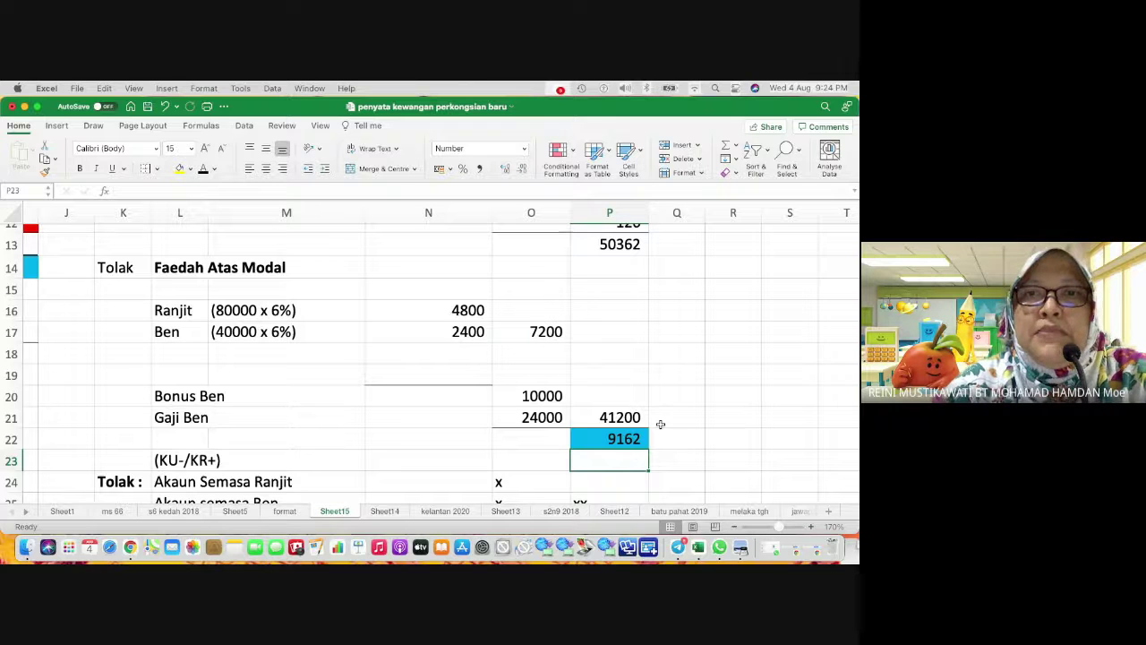
Step: Move the second partner's Akaun semasa label from L25 down one row to L26
scroll(686, 379, "down", 3)
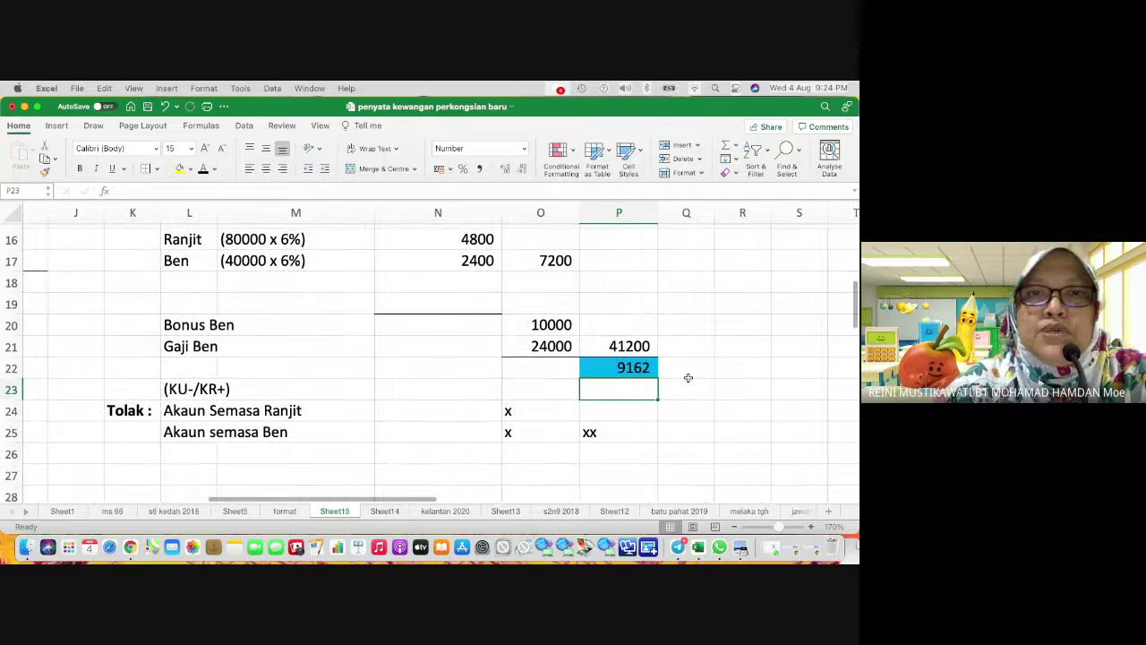
scroll(686, 377, "down", 3)
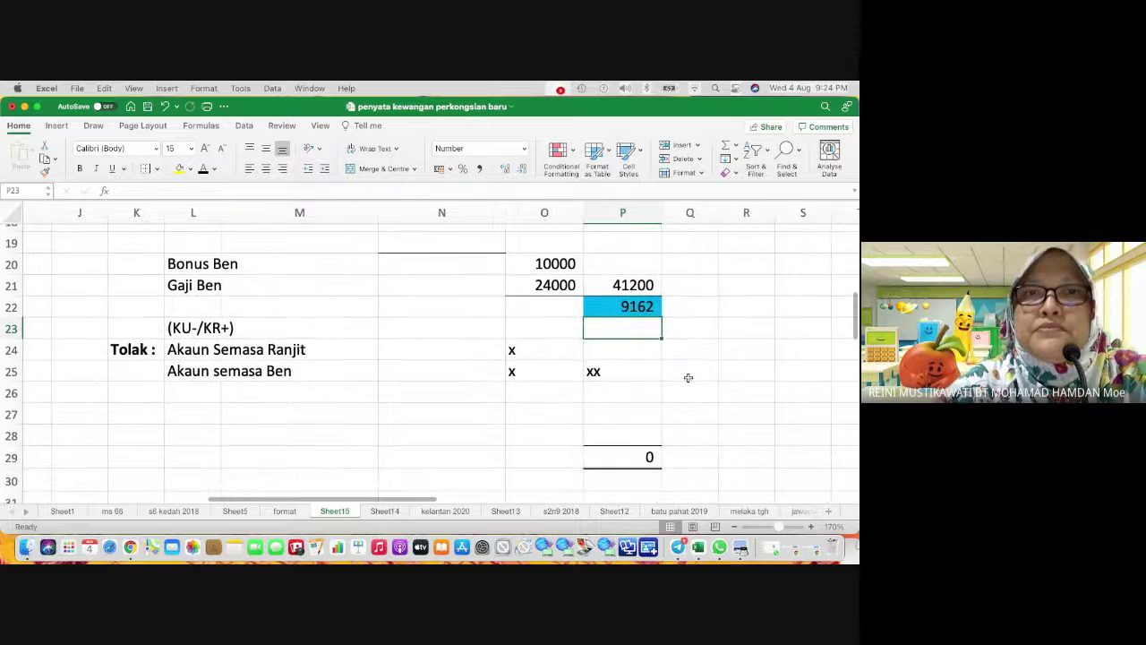
left_click(195, 372)
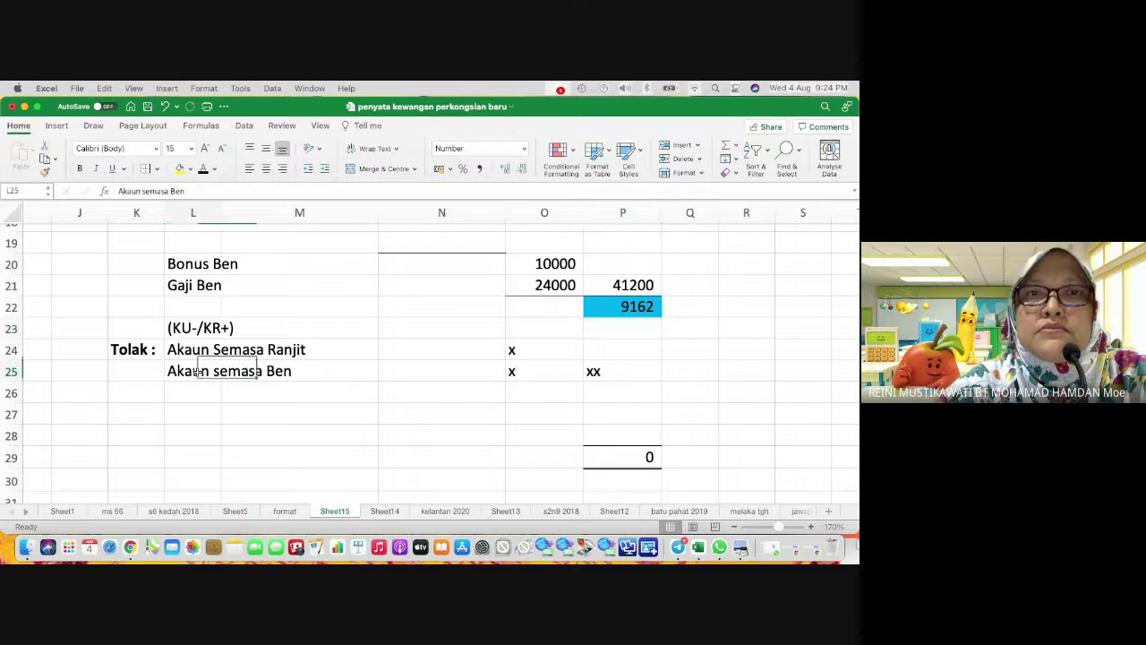
key("shift+Right")
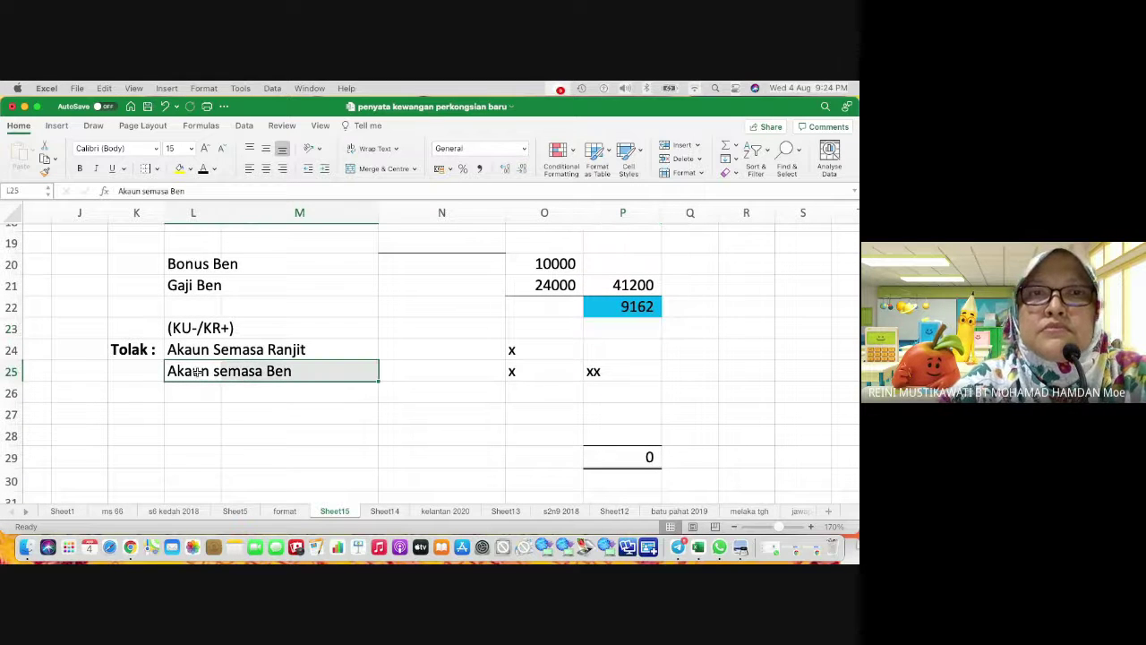
left_click(47, 146)
key("Down")
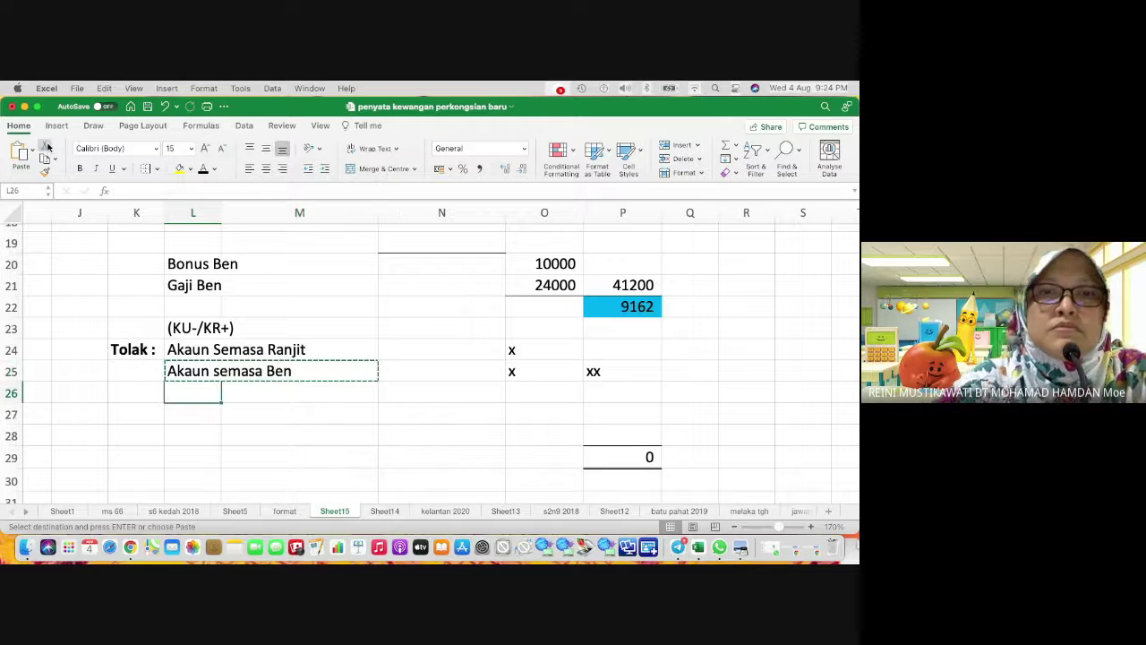
key("Return")
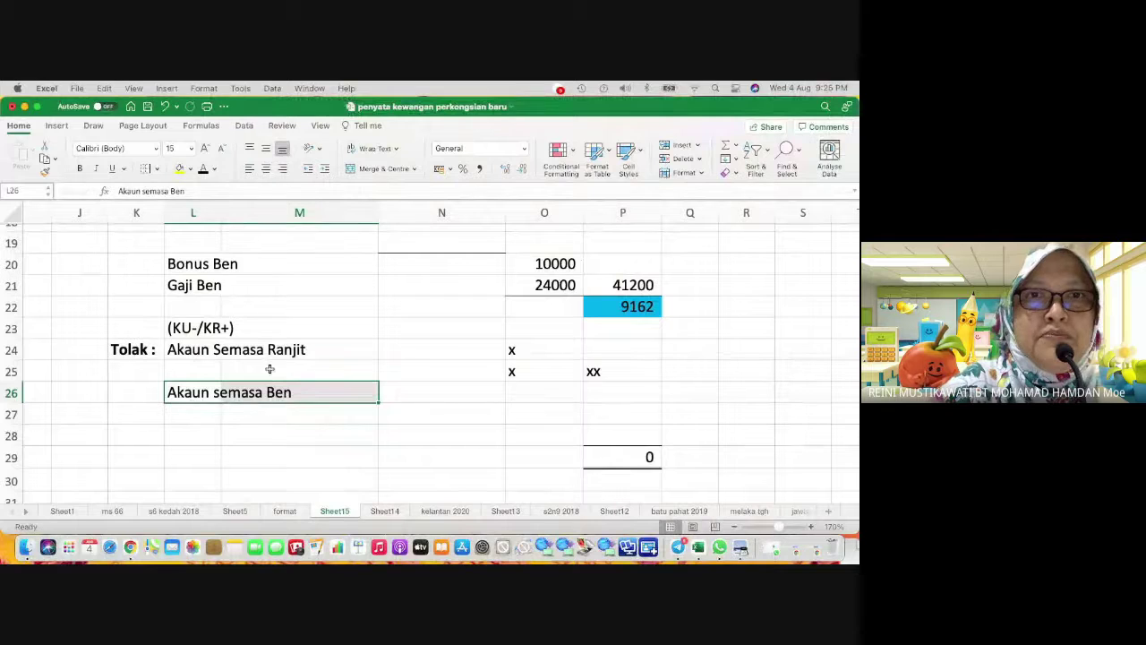
Step: Enter the working (9162 x 2/3) in L25 under the first partner's Akaun Semasa label
left_click(180, 370)
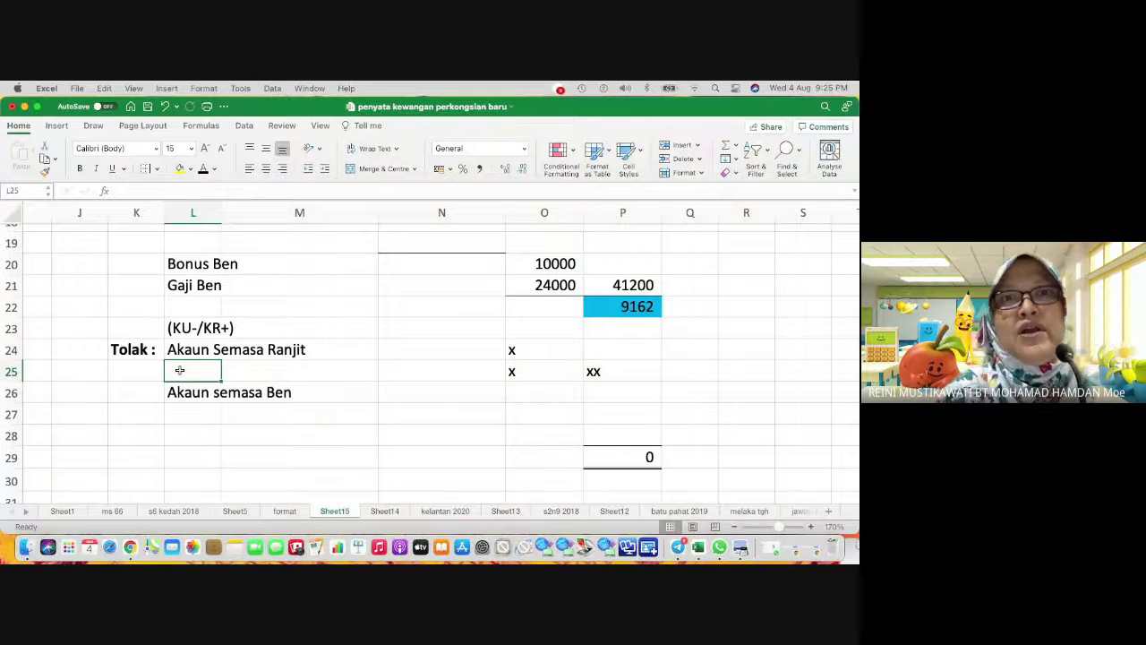
type("(")
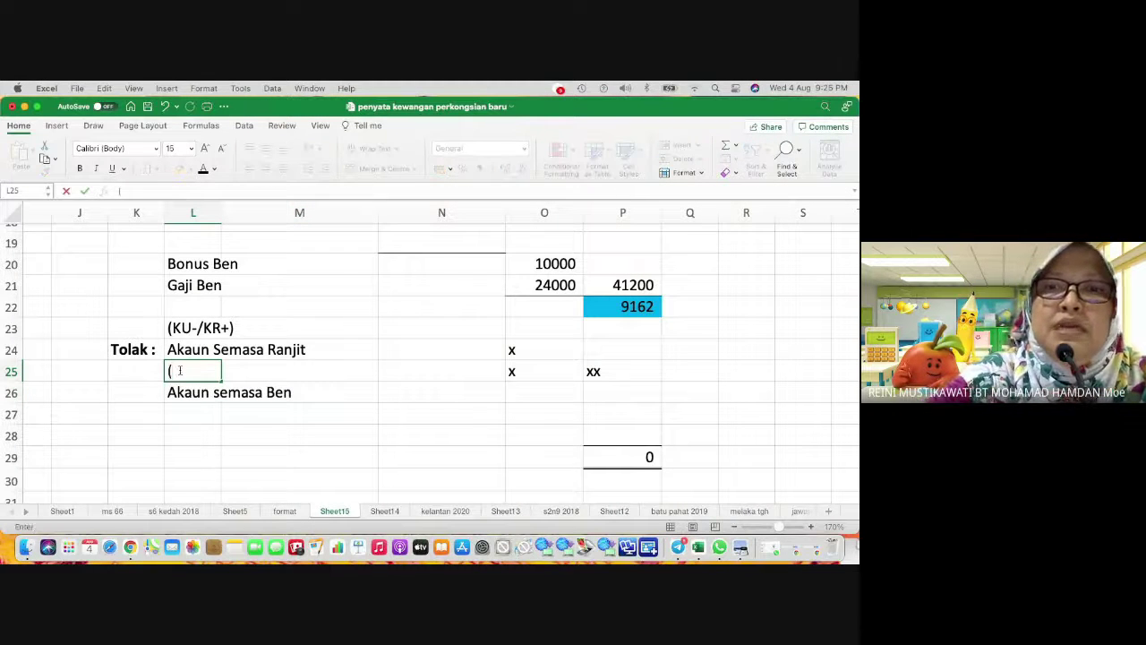
type("9162")
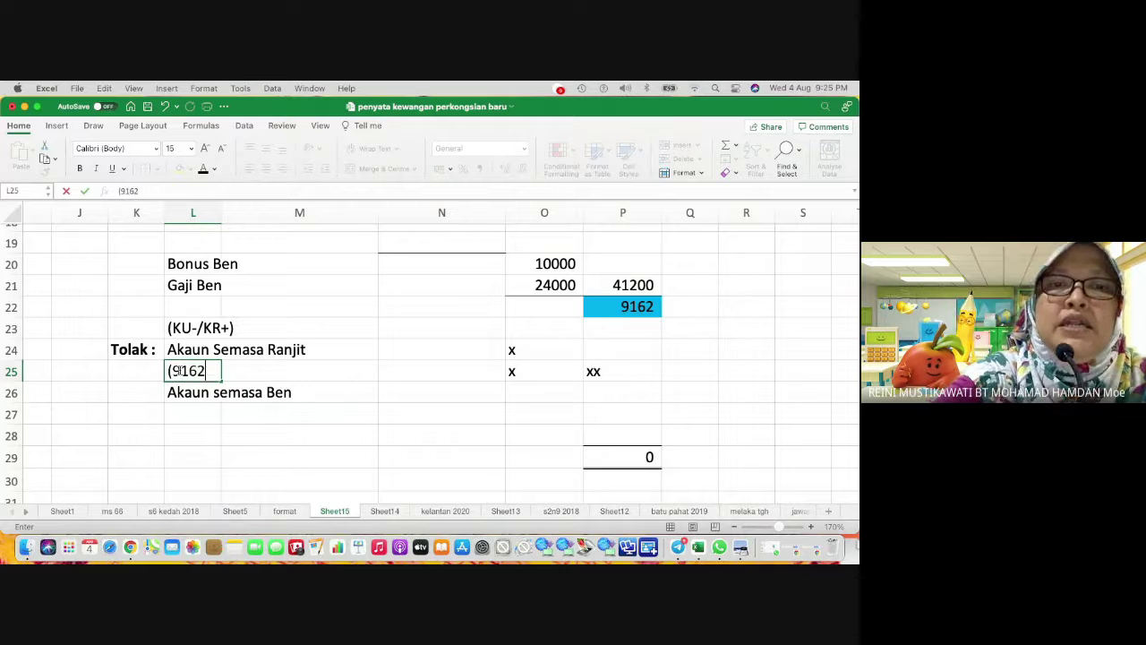
type(" x")
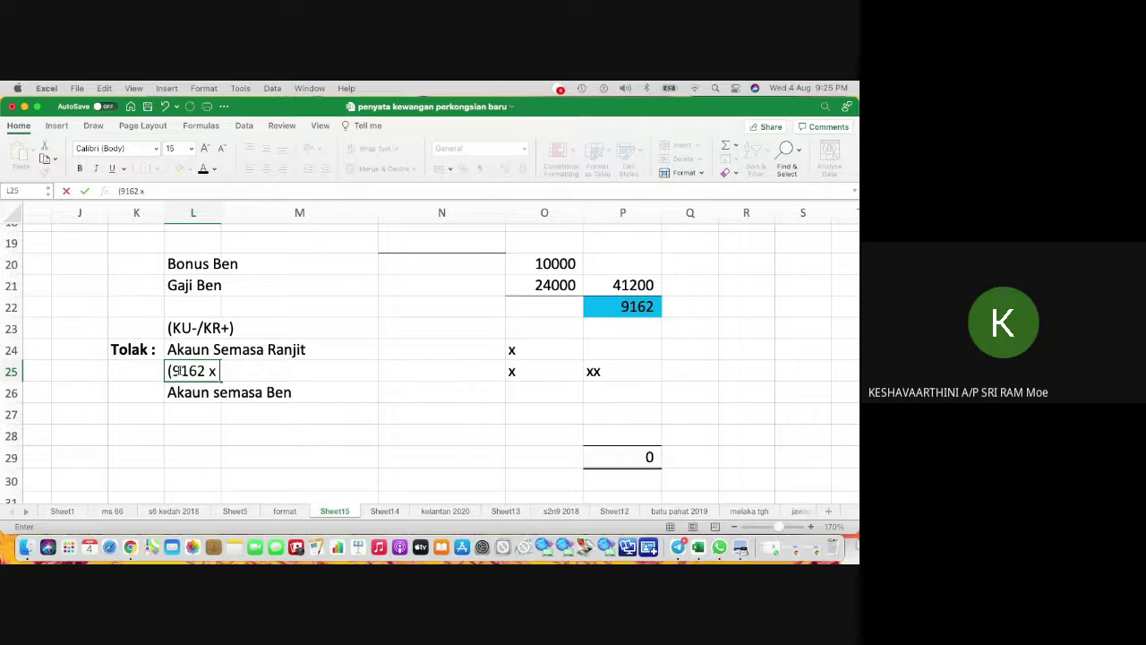
type(" 2/")
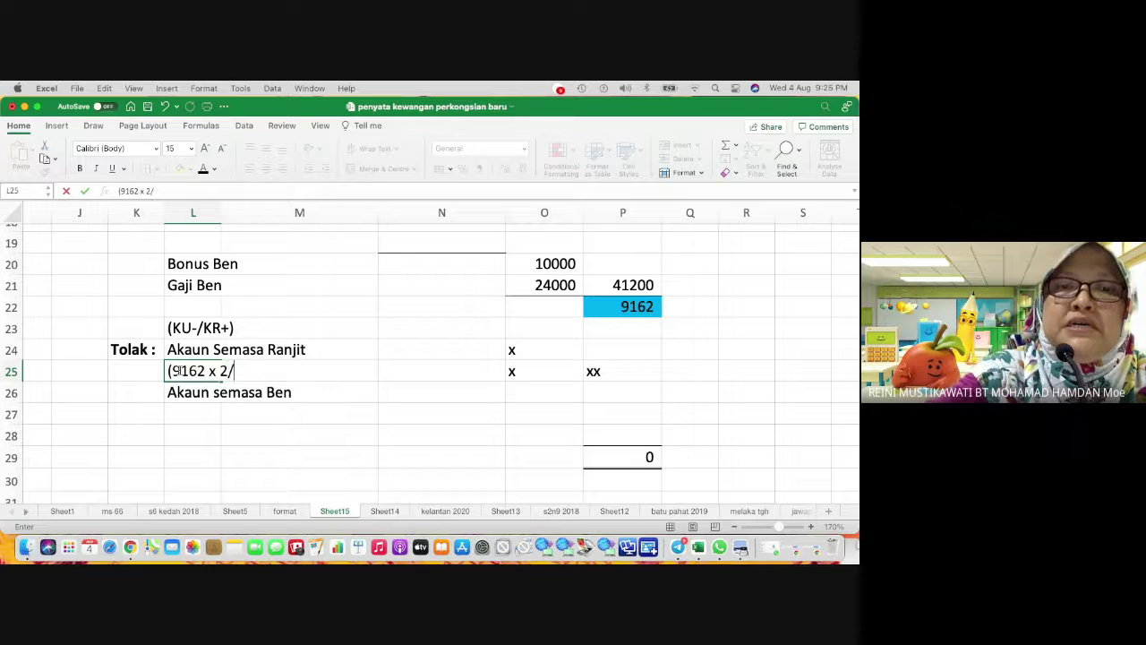
type("3)")
key("Return")
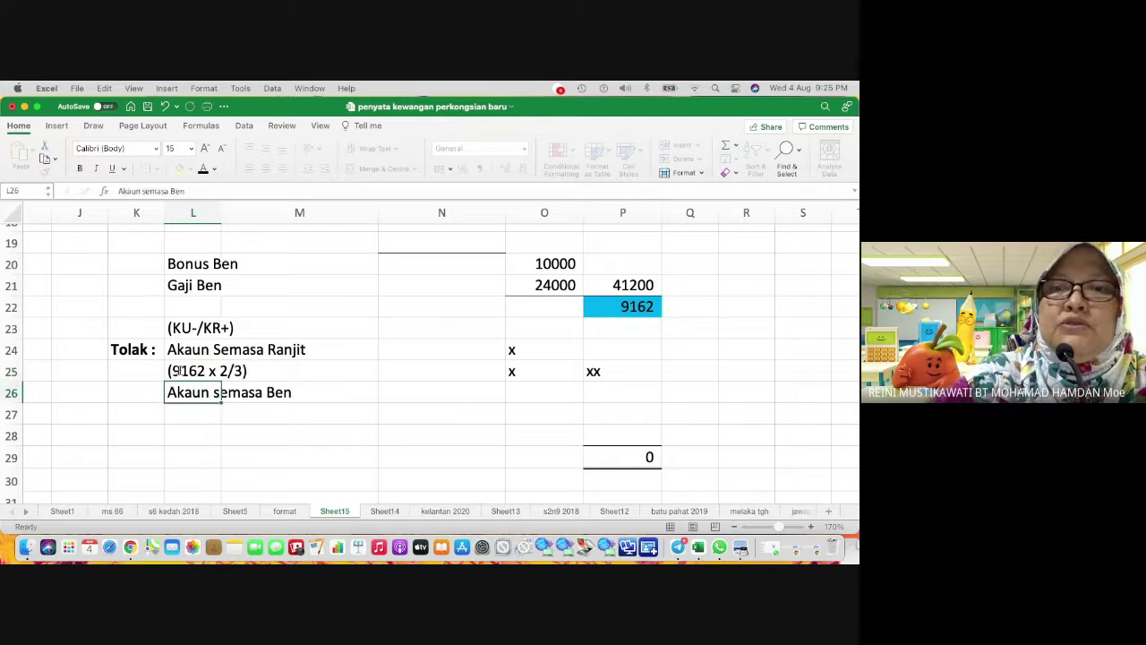
Step: Enter the working (9162 x 1/3) in L27 under the second partner's Akaun semasa label
key("Return")
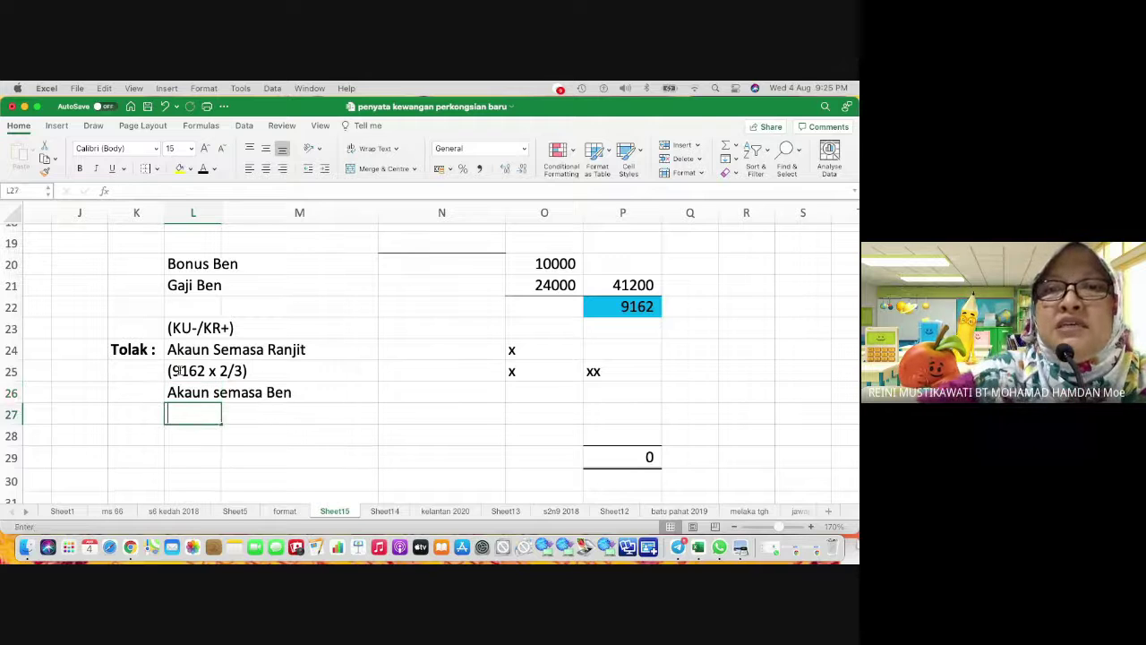
type("(91")
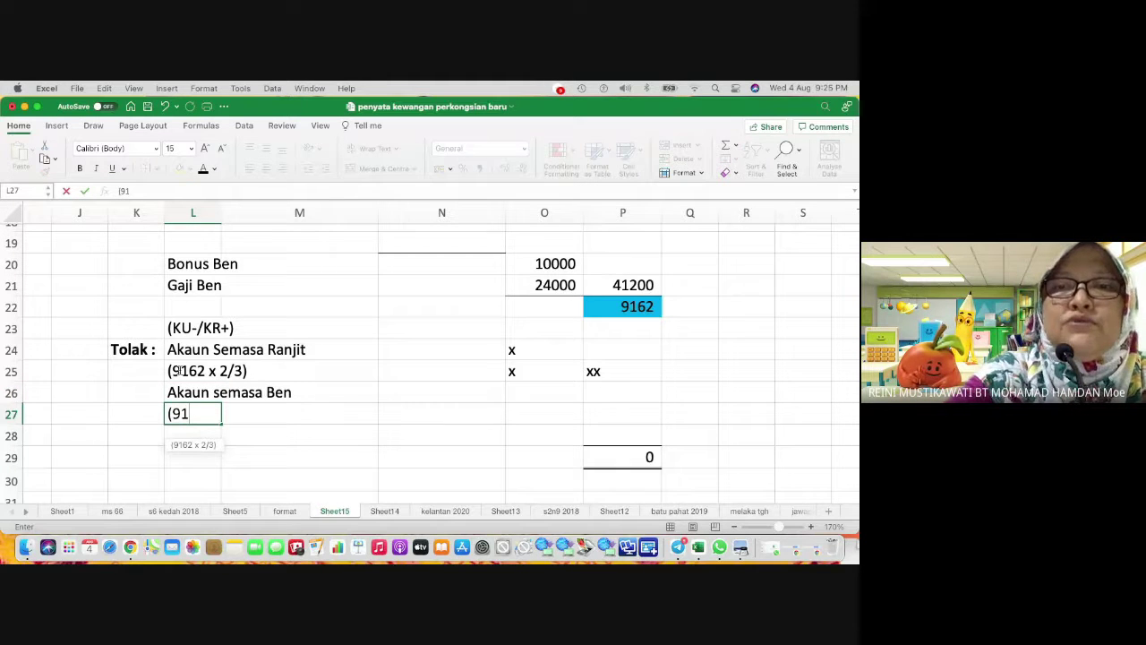
type("62")
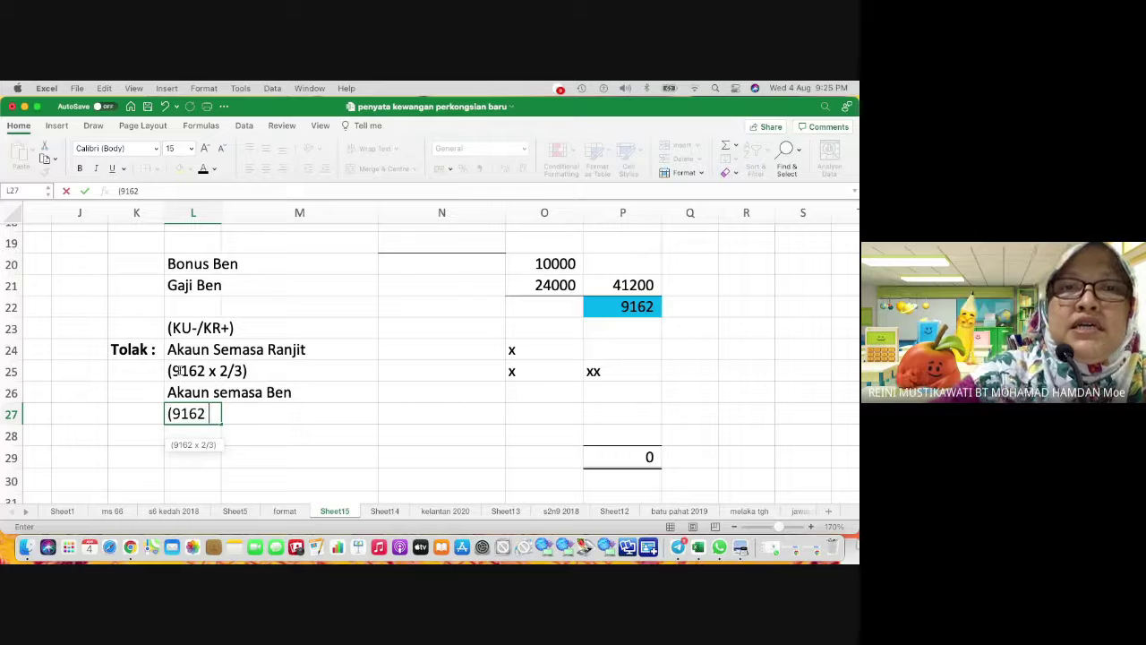
type(" x 1")
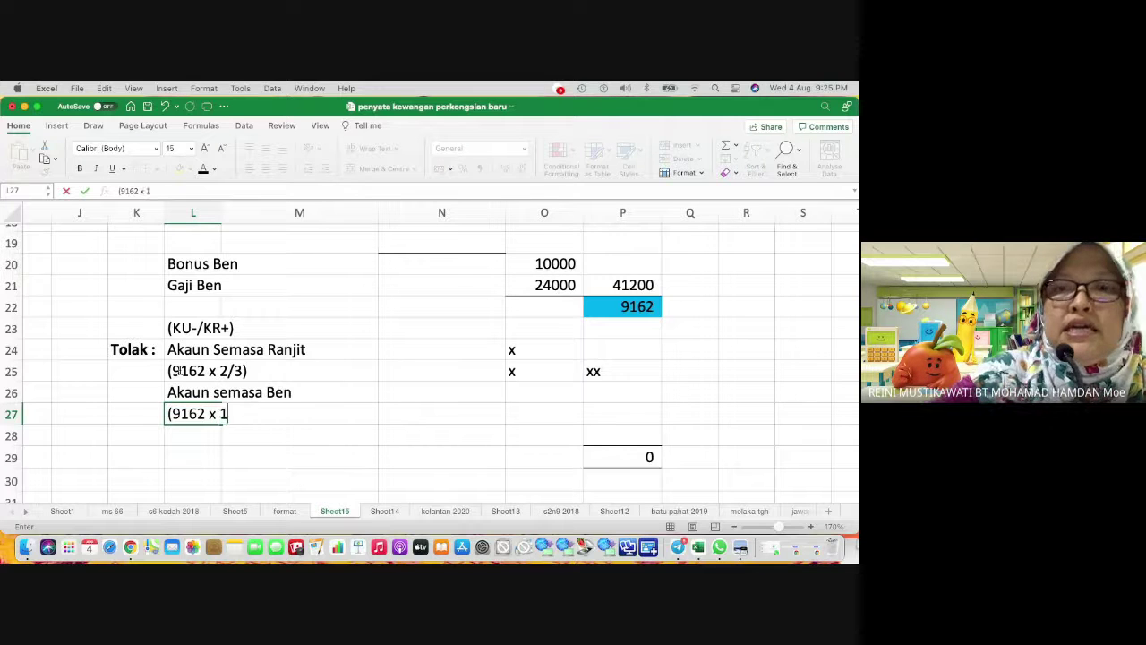
type("/3)")
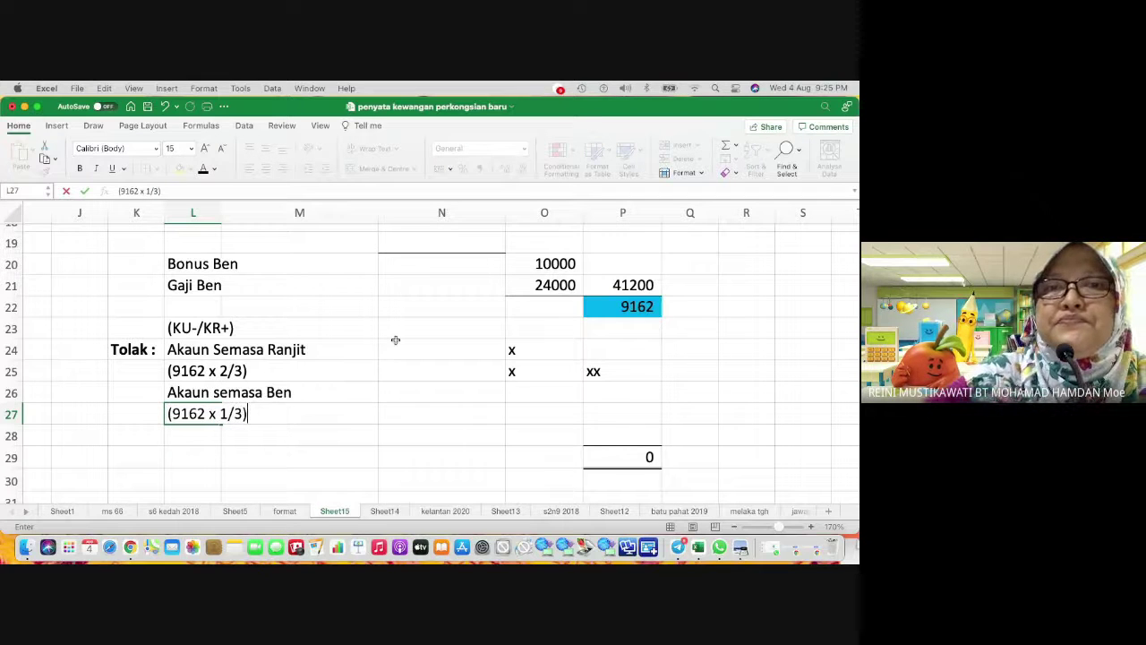
key("Return")
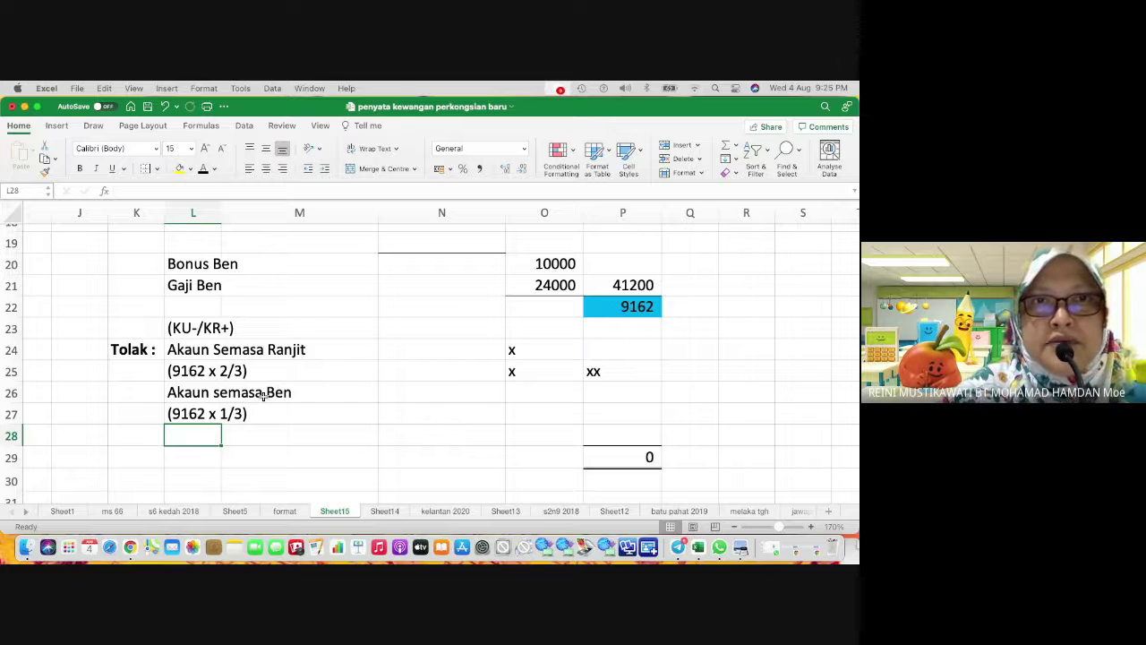
Step: Switch to the browser, check both Google Meet class calls, and return to the Excel worksheet
left_click(37, 107)
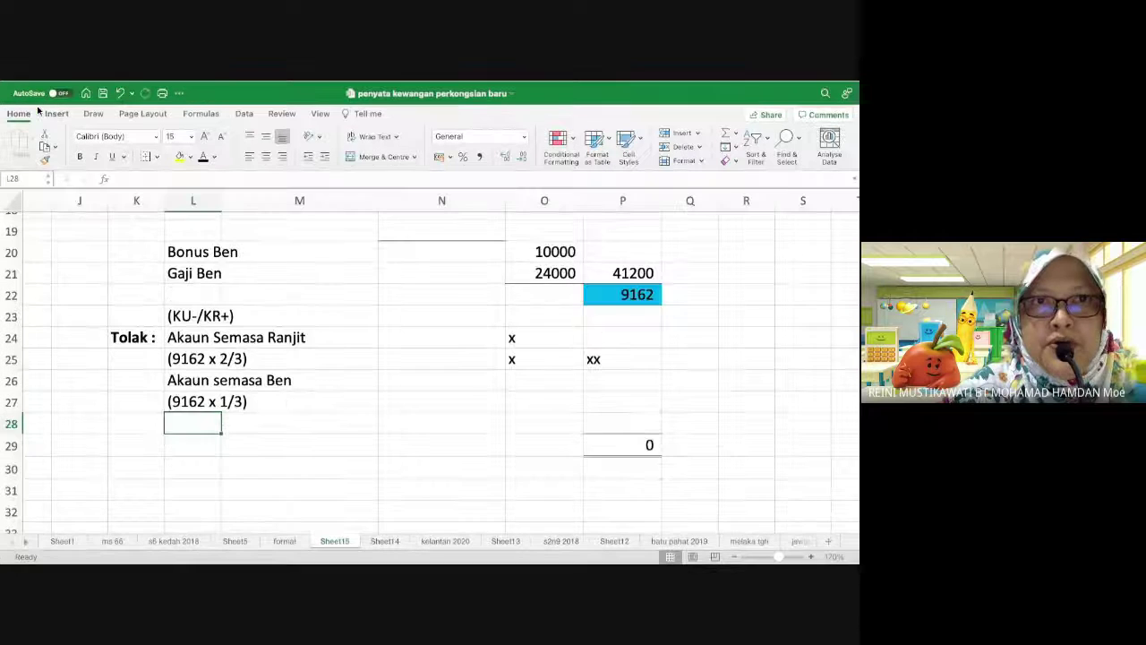
key("ctrl+Right")
key("ctrl+Right")
key("ctrl+Right")
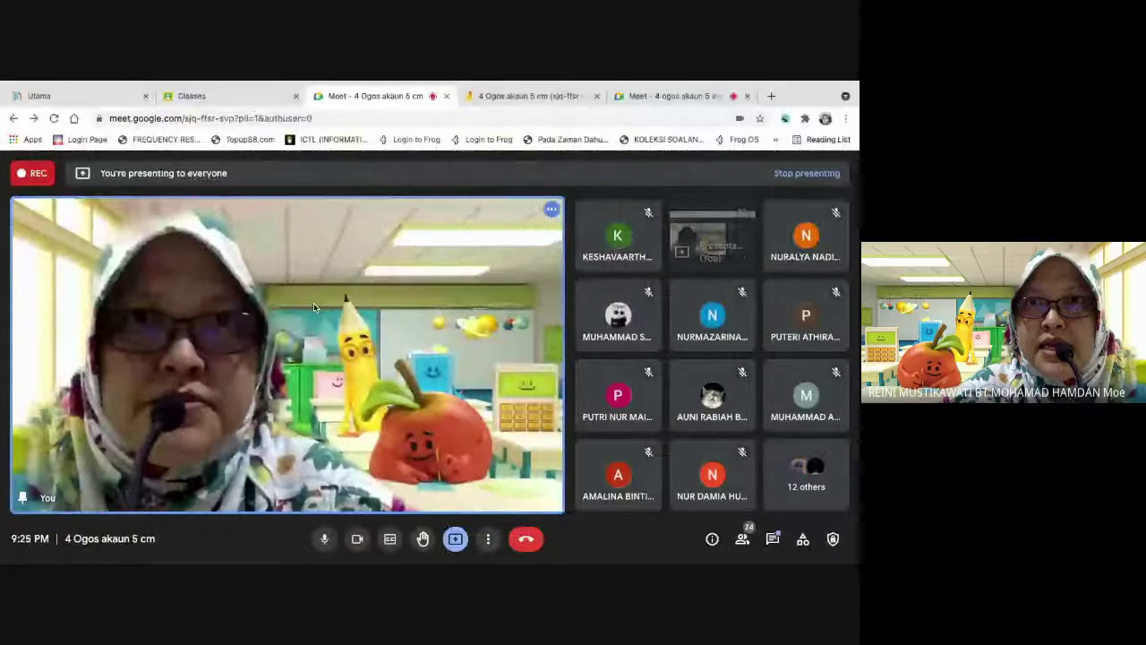
left_click(667, 101)
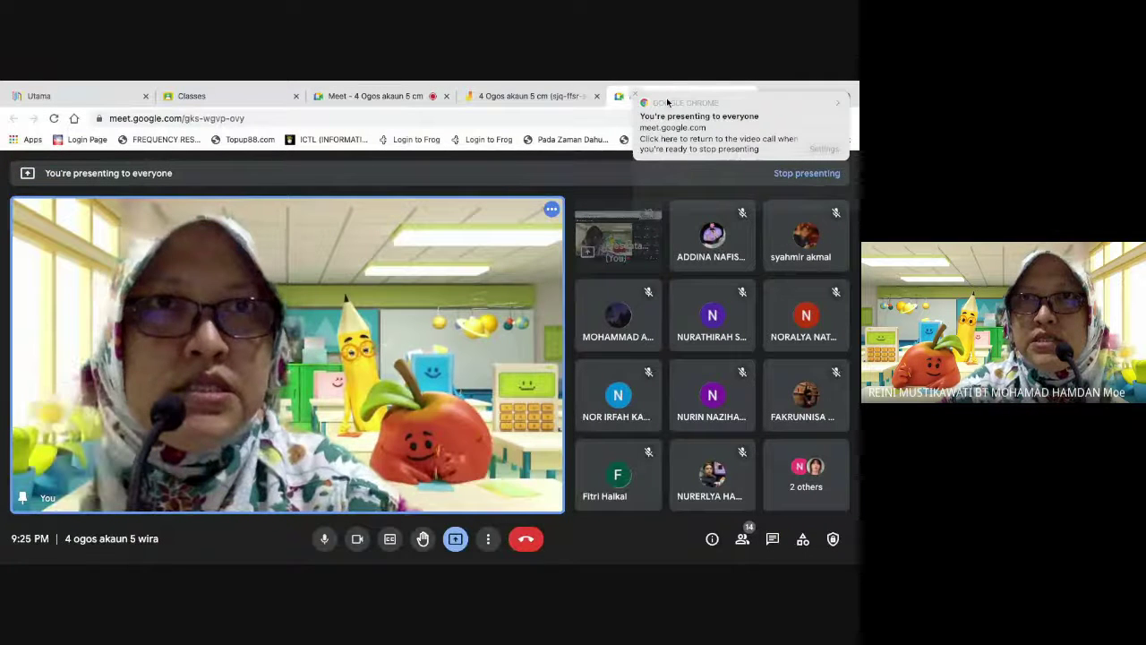
left_click(376, 98)
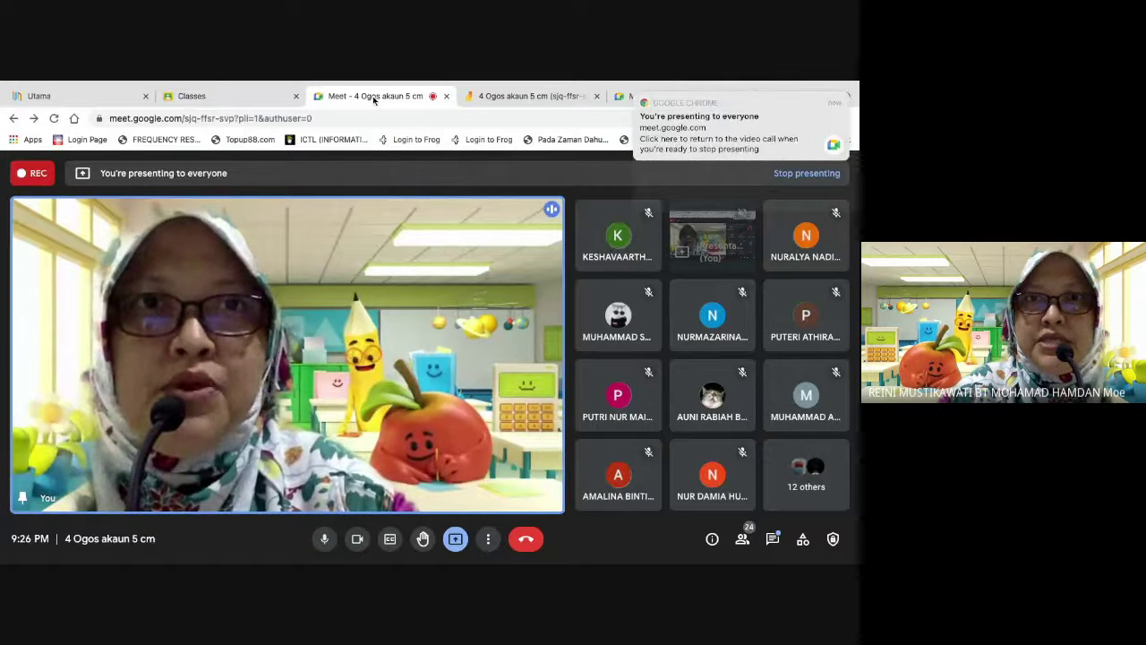
key("ctrl+Left")
key("ctrl+Left")
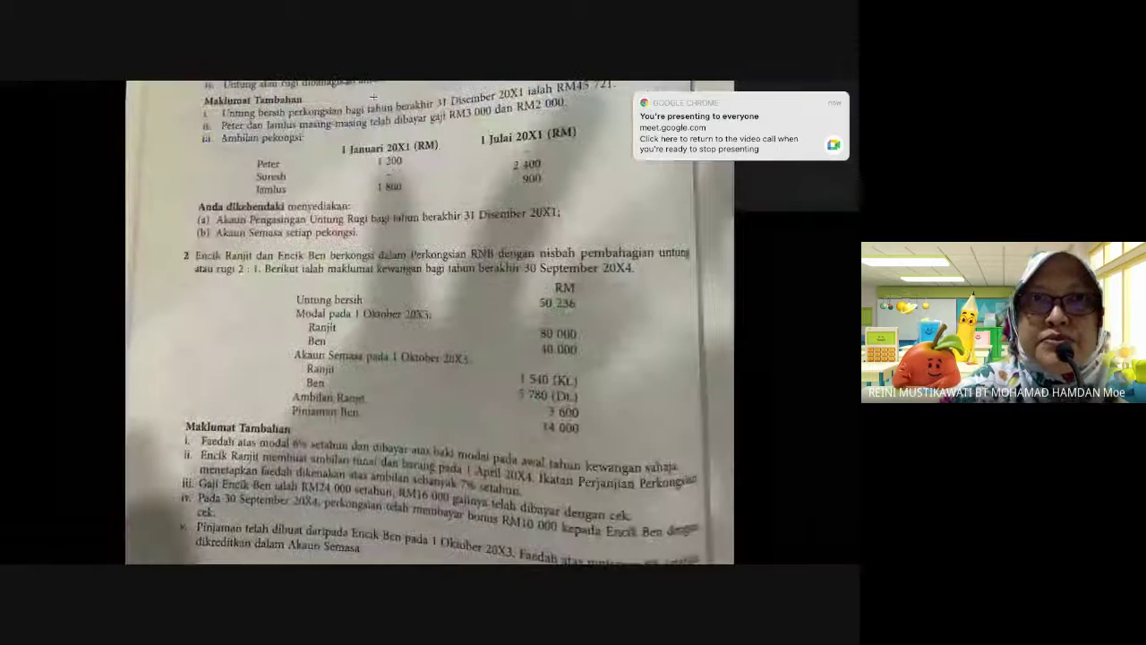
key("ctrl+Left")
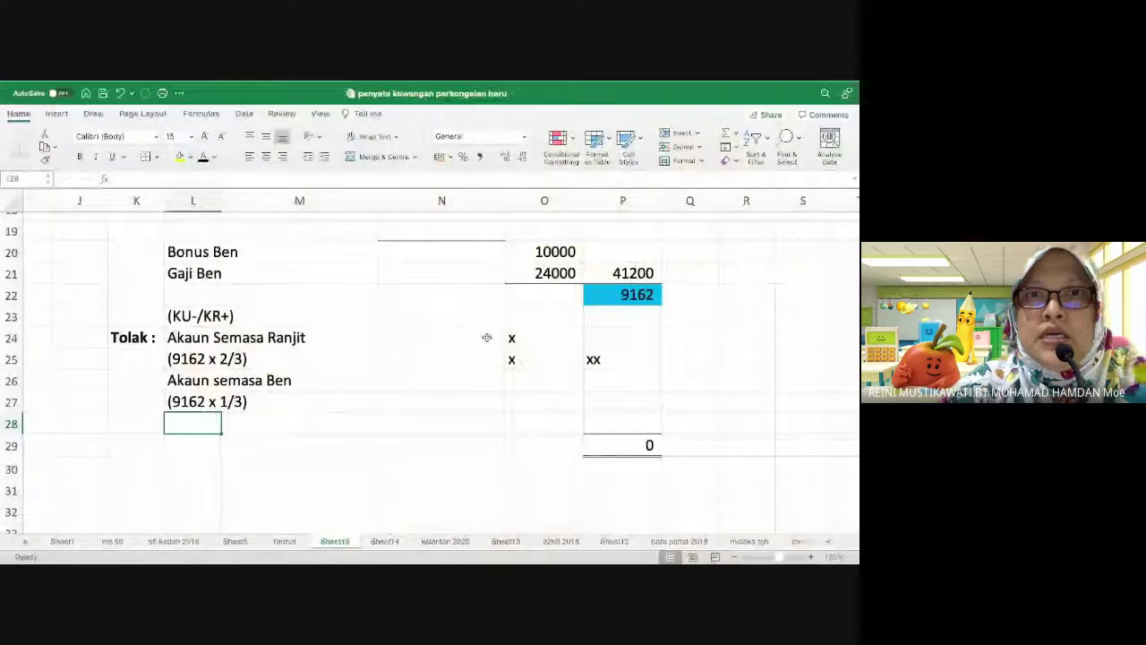
Step: Clear the x placeholders in O24:O25 and the xx placeholder in P25
left_click_drag(529, 336, 530, 338)
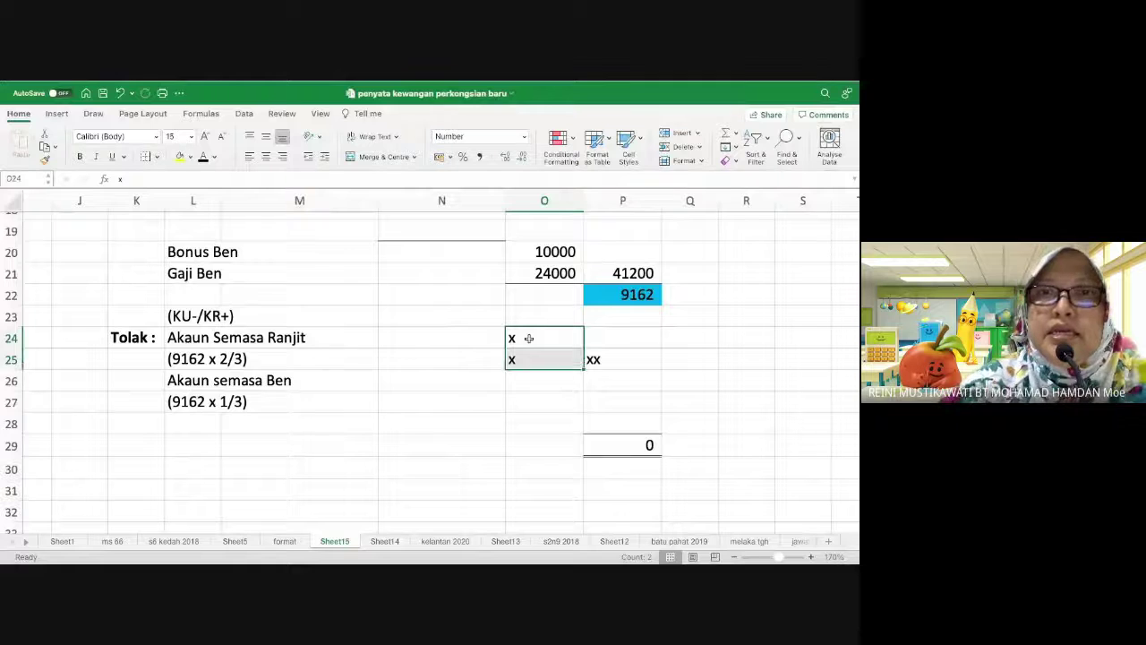
key("Delete")
key("Right")
key("Down")
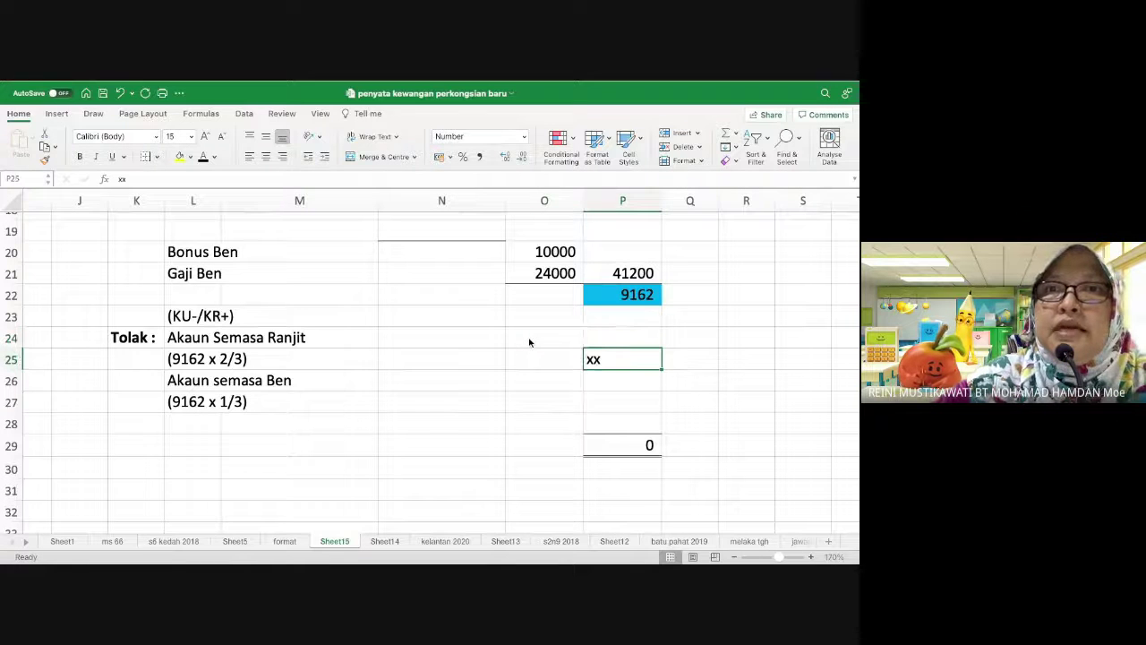
key("Delete")
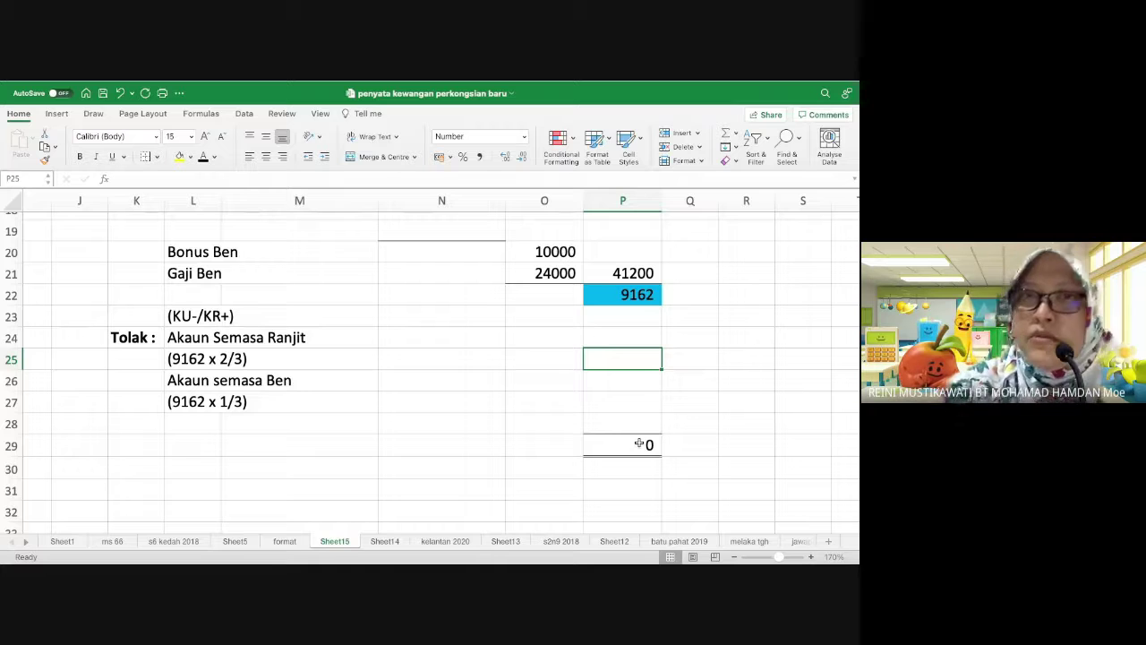
Step: Enter the profit shares beside their workings: 3054 in O27 for the 1/3 share and 6108 in O25 for the 2/3 share
left_click(556, 401)
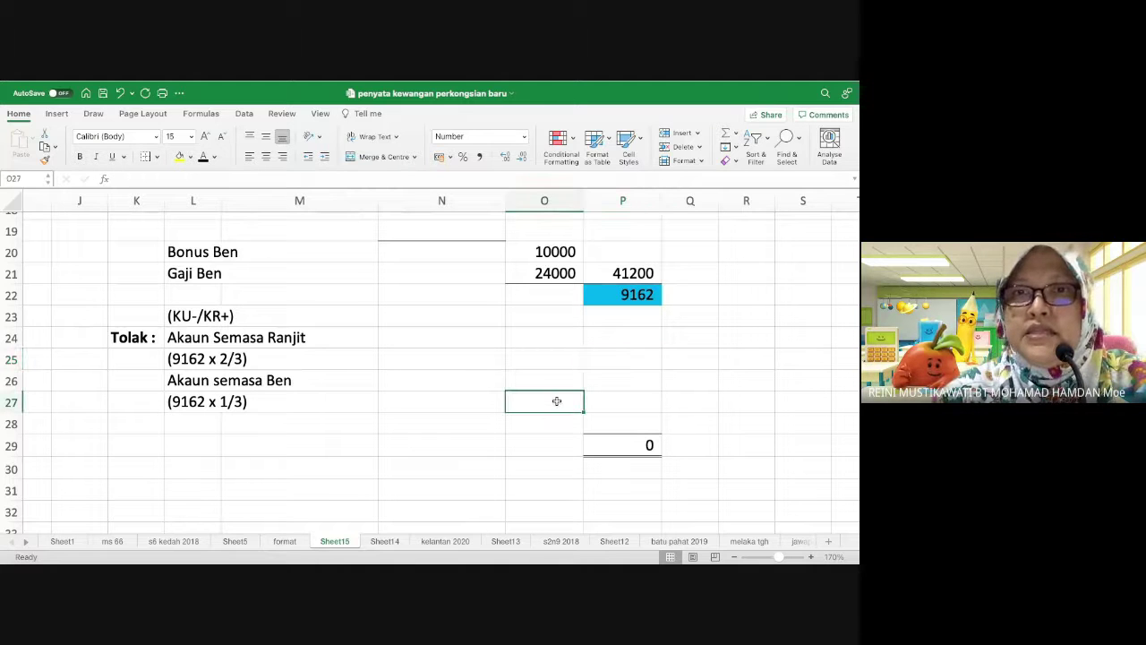
type("30")
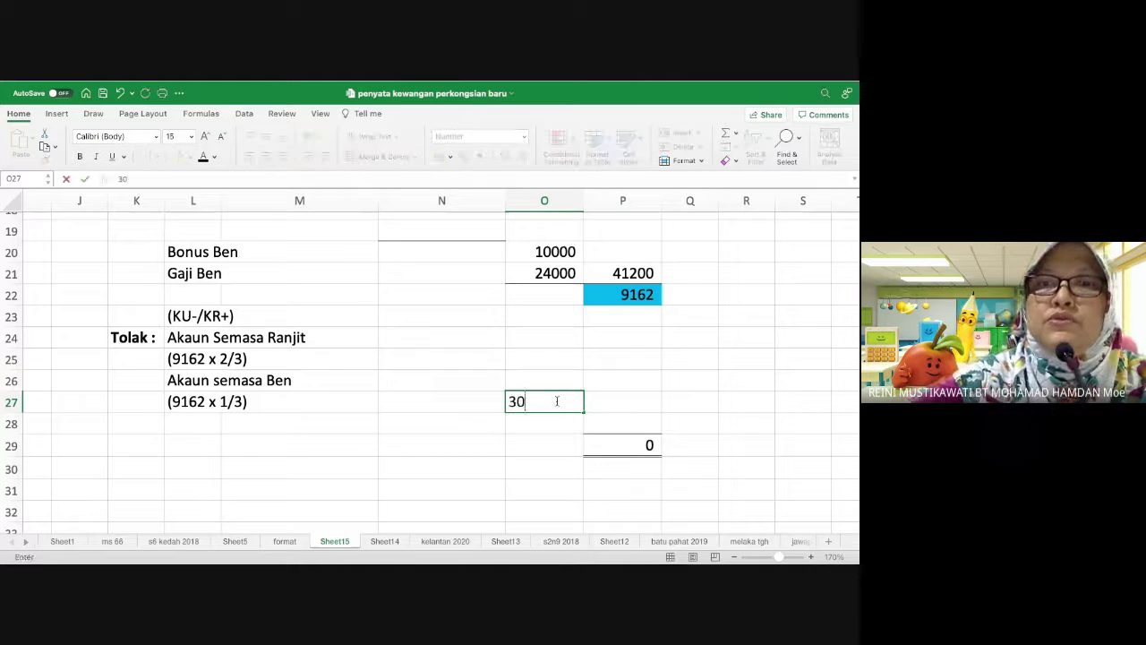
type("54")
key("Up")
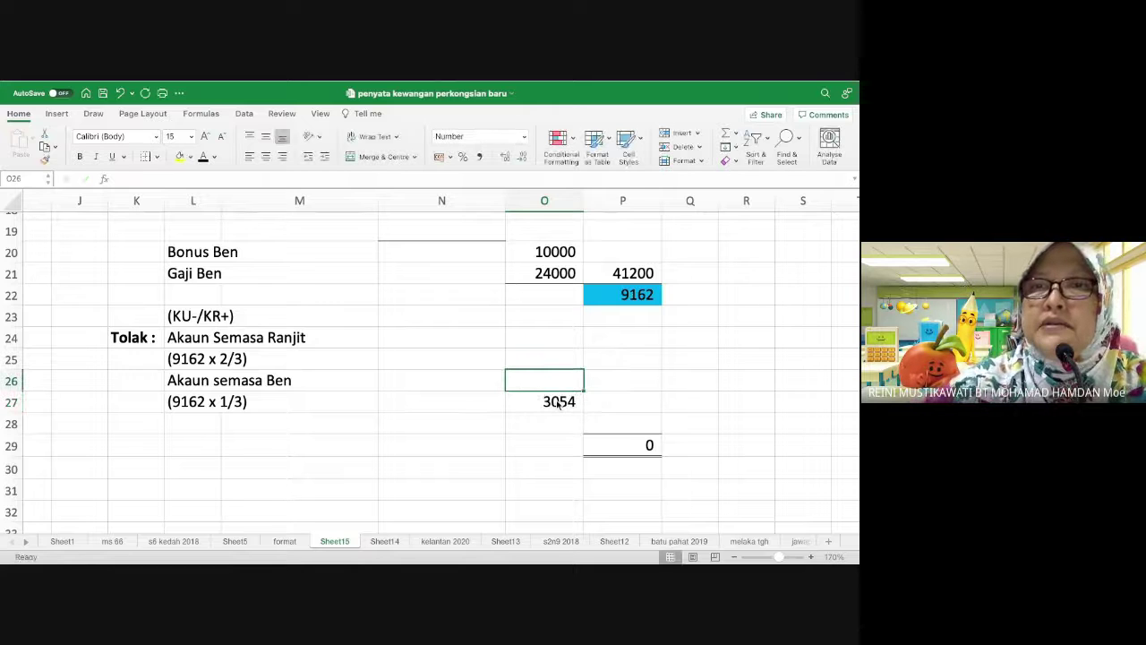
key("Up")
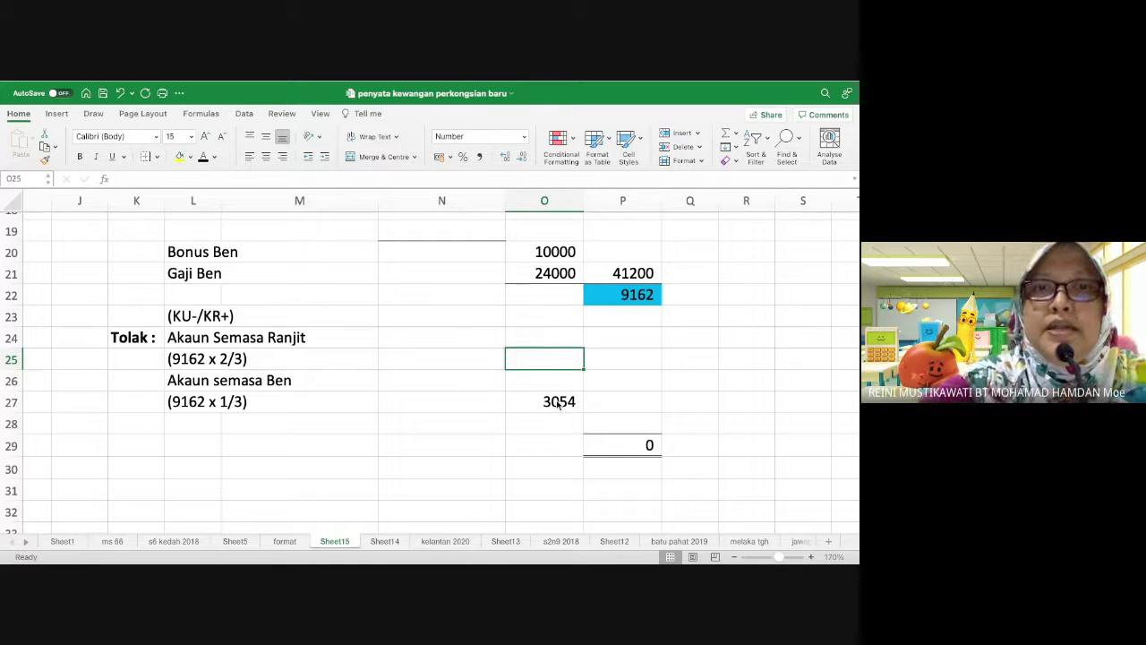
type("6108")
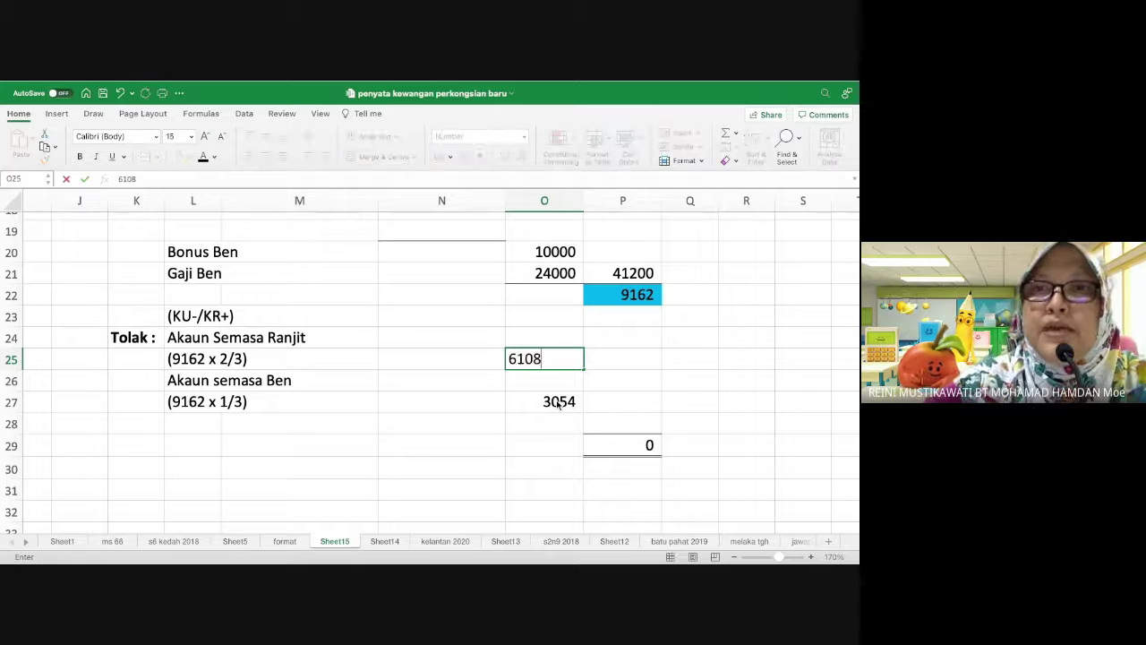
key("Return")
Step: Total the two partners' profit shares in P28 with =SUM(O25:O27)
left_click(634, 425)
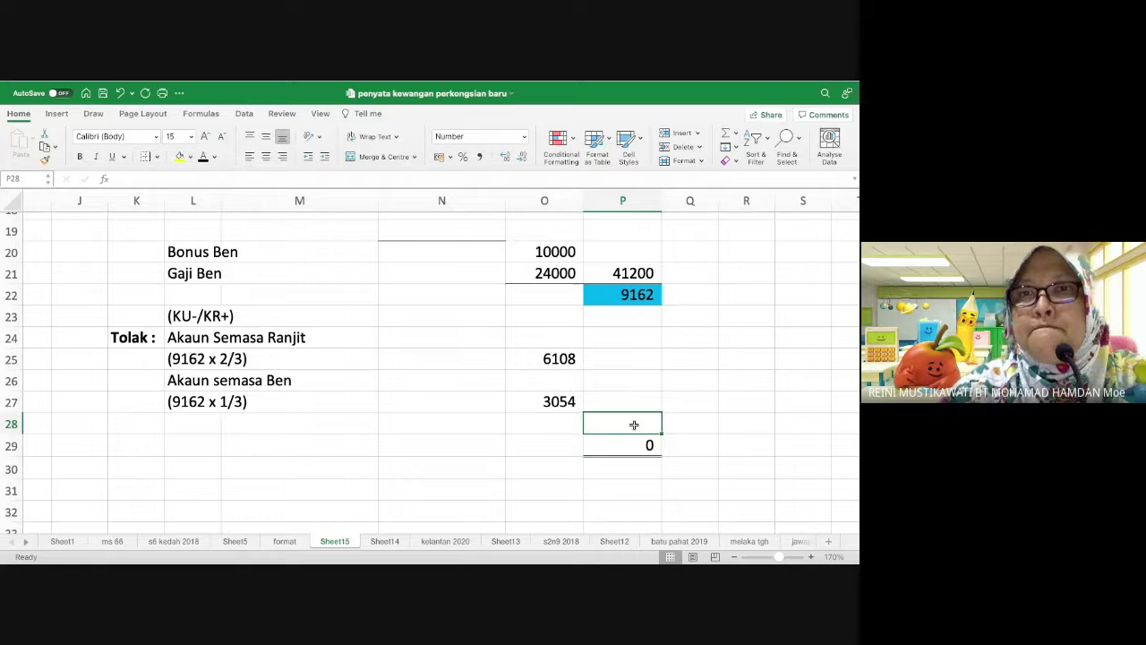
left_click(727, 134)
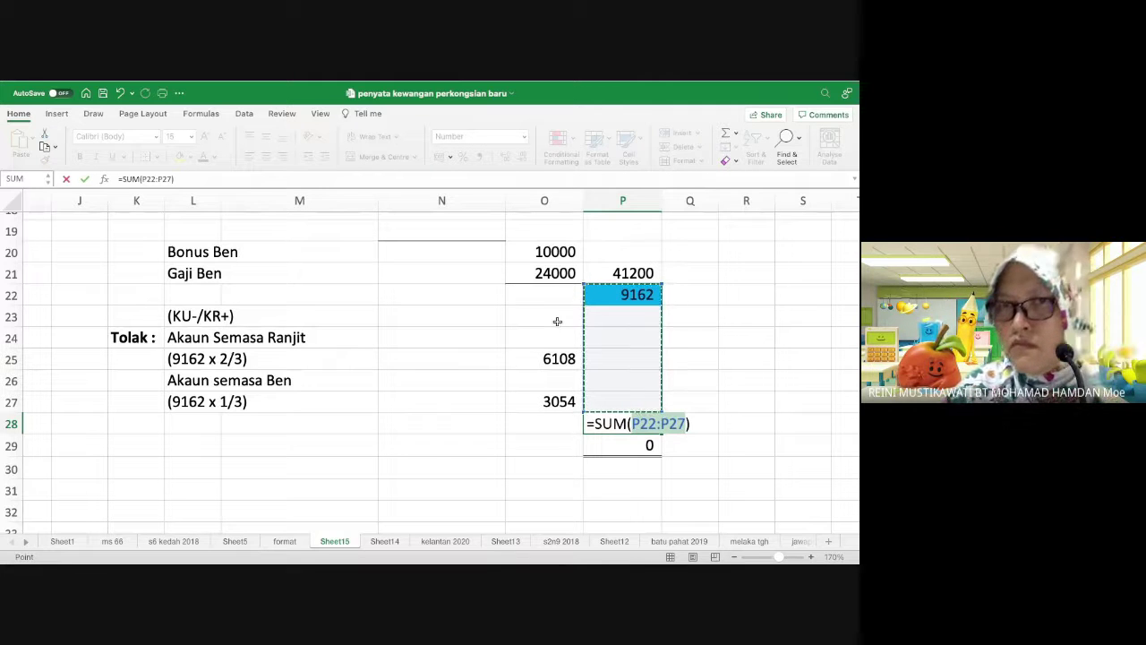
left_click(566, 357)
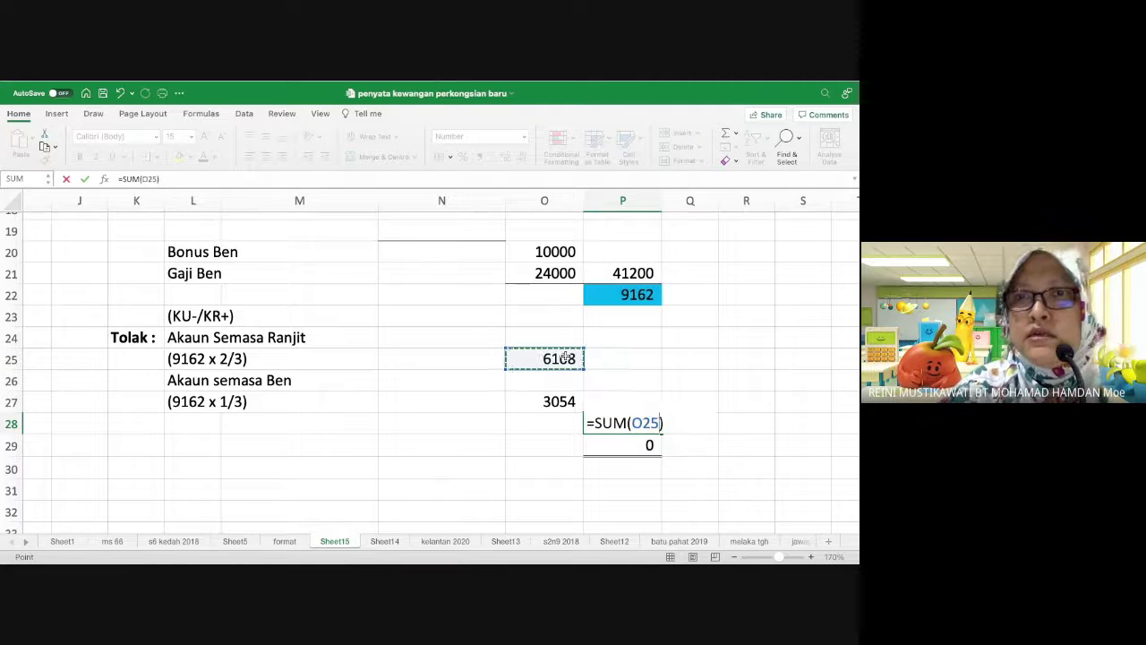
key("shift+Down")
key("shift+Down")
key("Return")
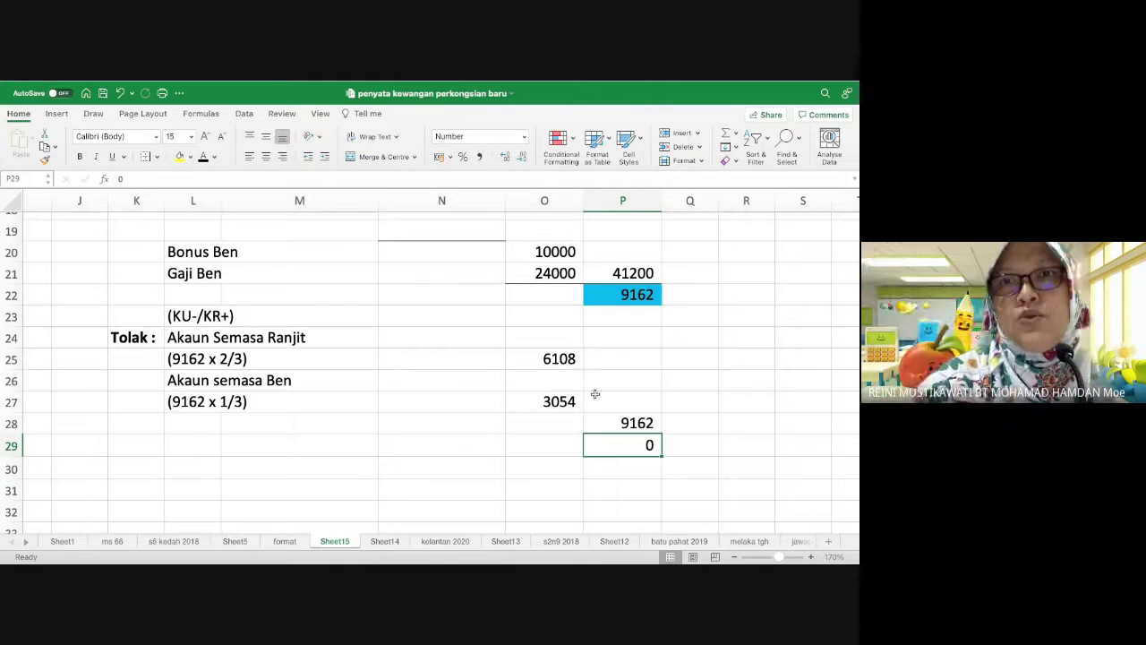
Step: Edit the P28 formula so the total of the profit shares is shown as a deduction, (9162)
left_click(602, 420)
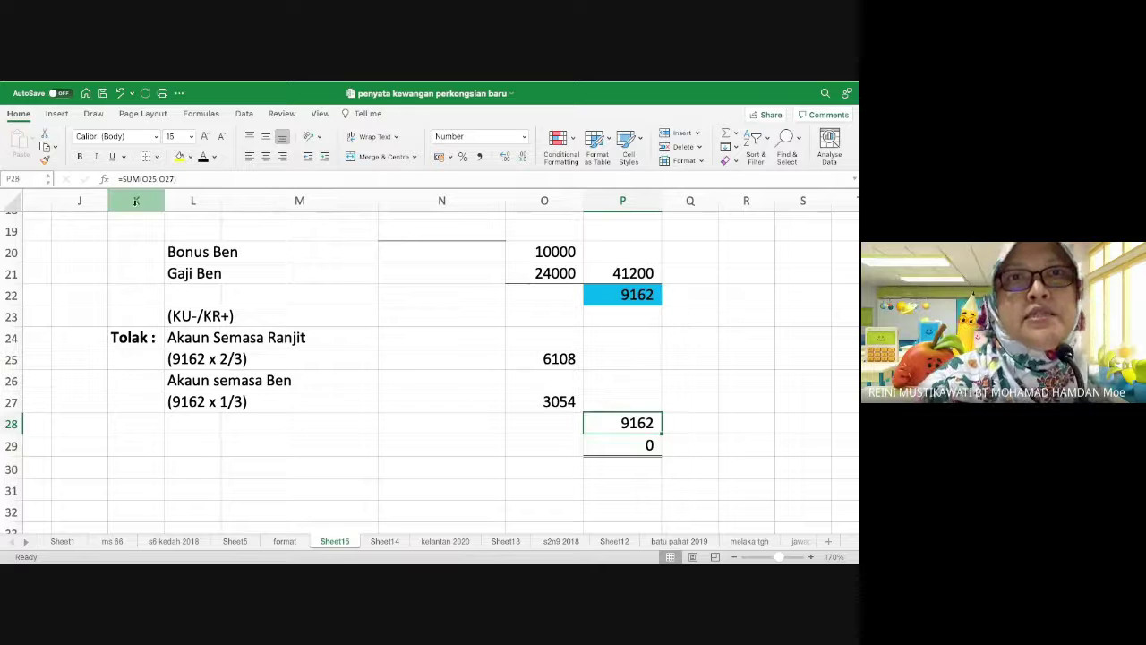
left_click(121, 179)
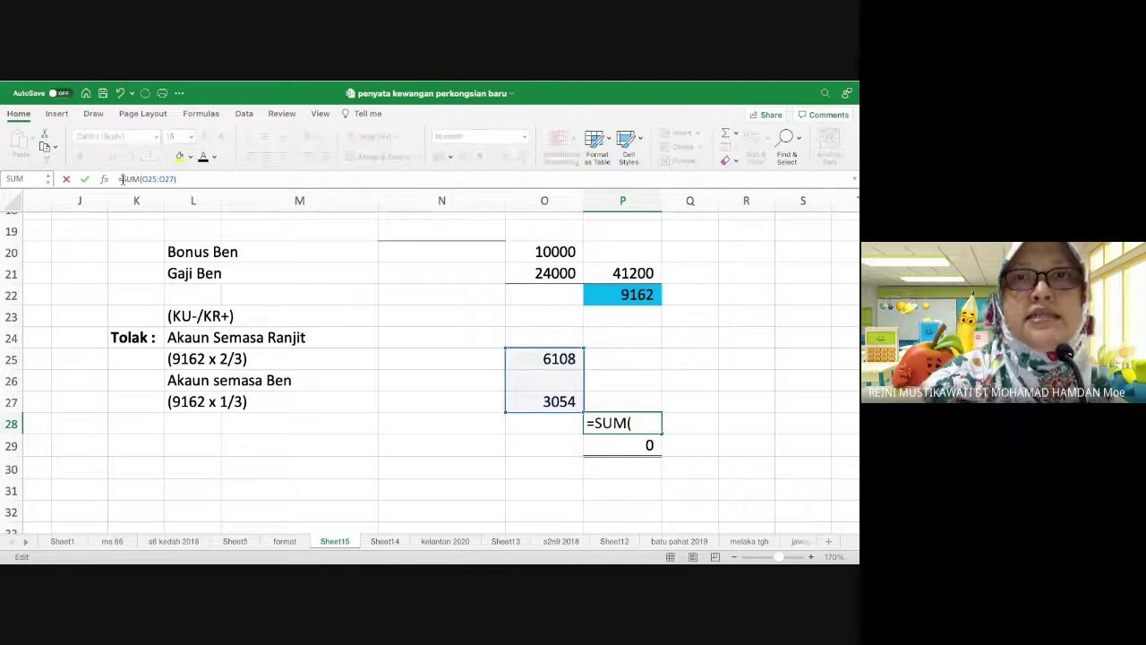
key("Return")
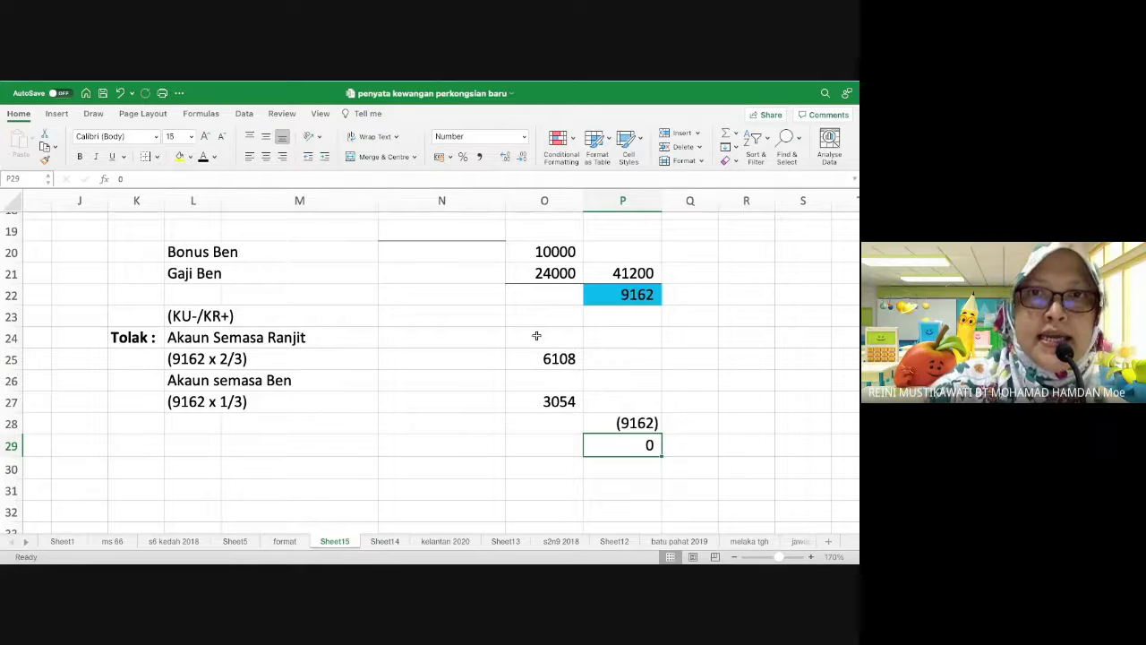
Step: Link H10, the first partner's Pengasingan Untung Rugi (positif) cell in Akaun Semasa, to the 2/3 profit share in O25
scroll(537, 336, "up", 2)
scroll(537, 337, "left", 1)
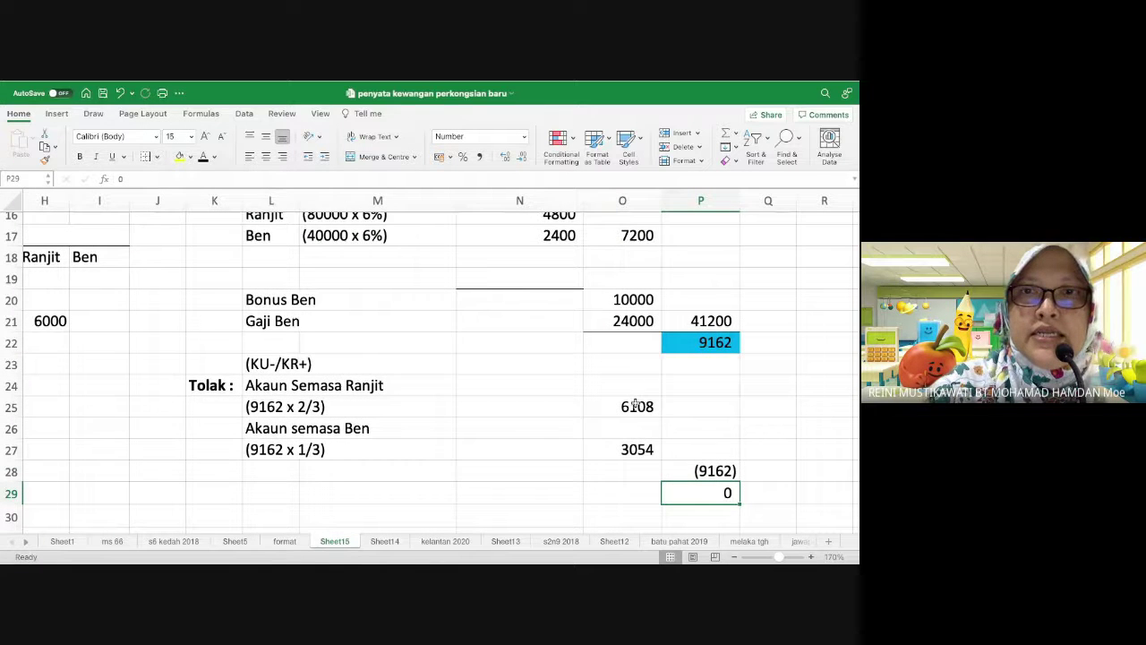
scroll(537, 359, "left", 5)
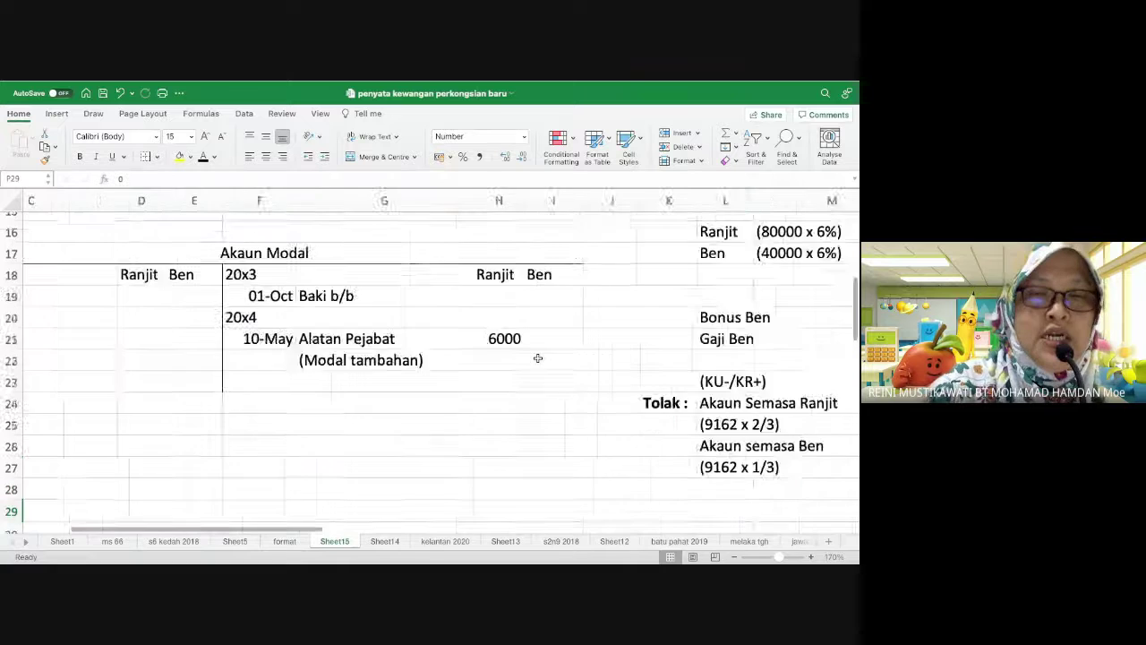
scroll(538, 358, "up", 5)
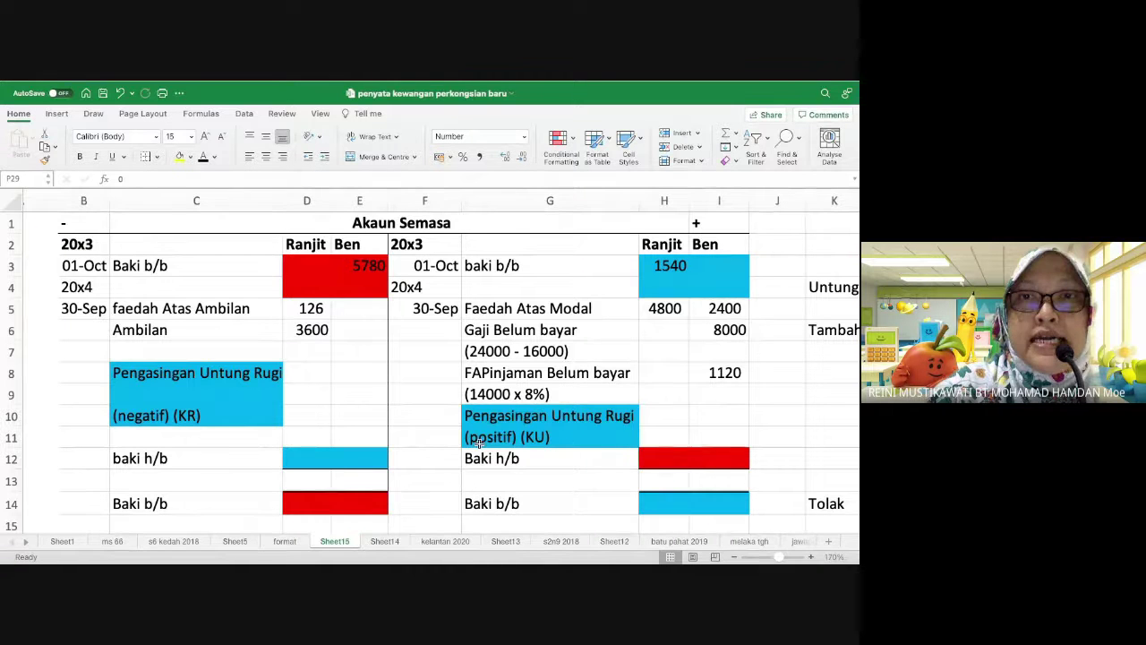
left_click(671, 417)
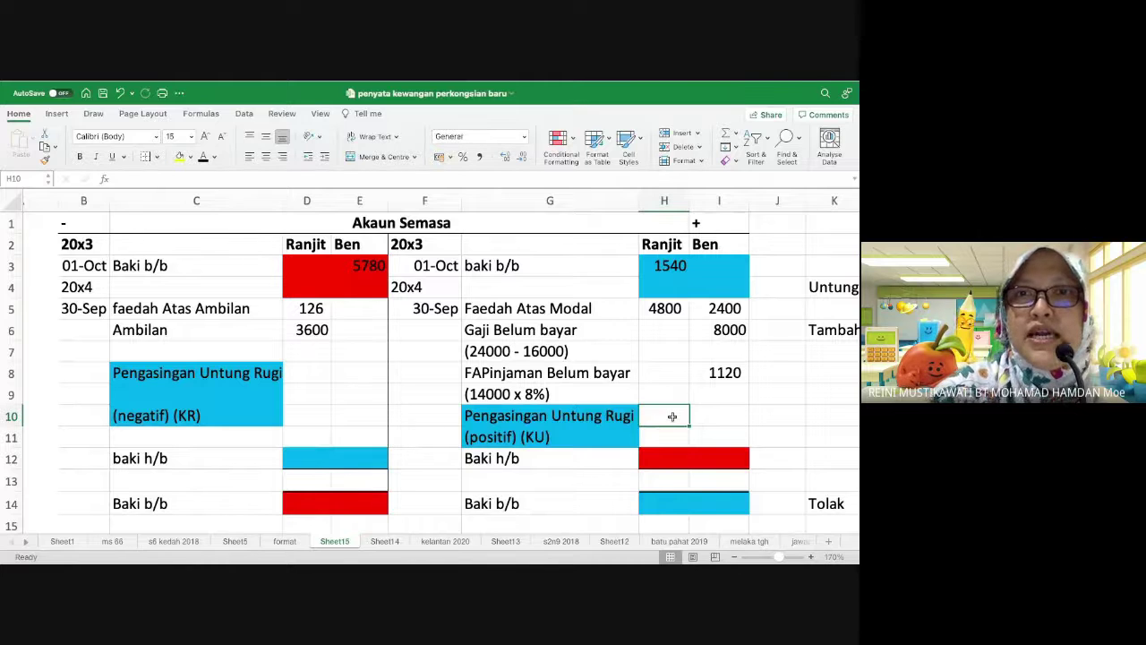
type("=")
scroll(797, 437, "down", 5)
scroll(797, 437, "right", 2)
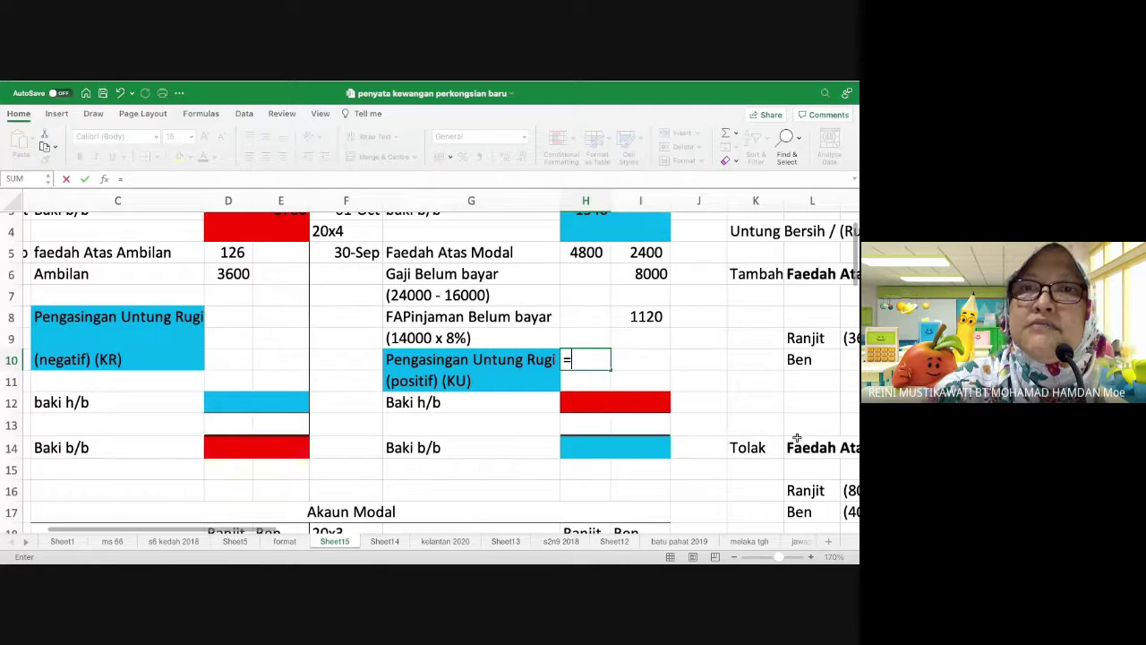
scroll(797, 437, "down", 4)
scroll(797, 437, "right", 2)
left_click(786, 344)
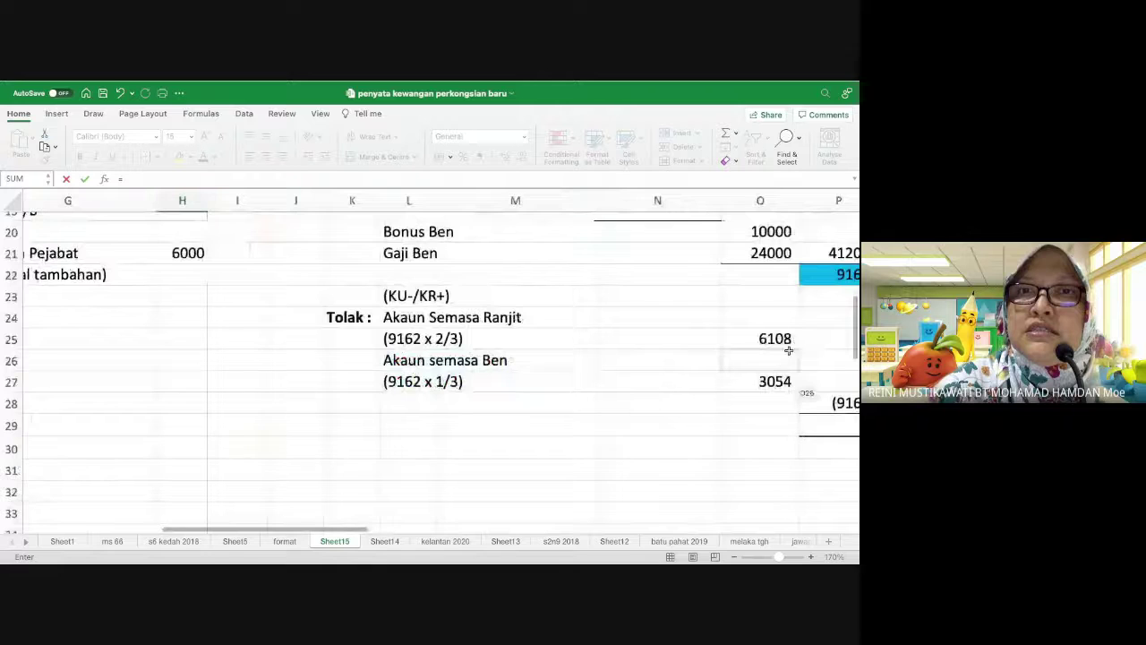
key("Return")
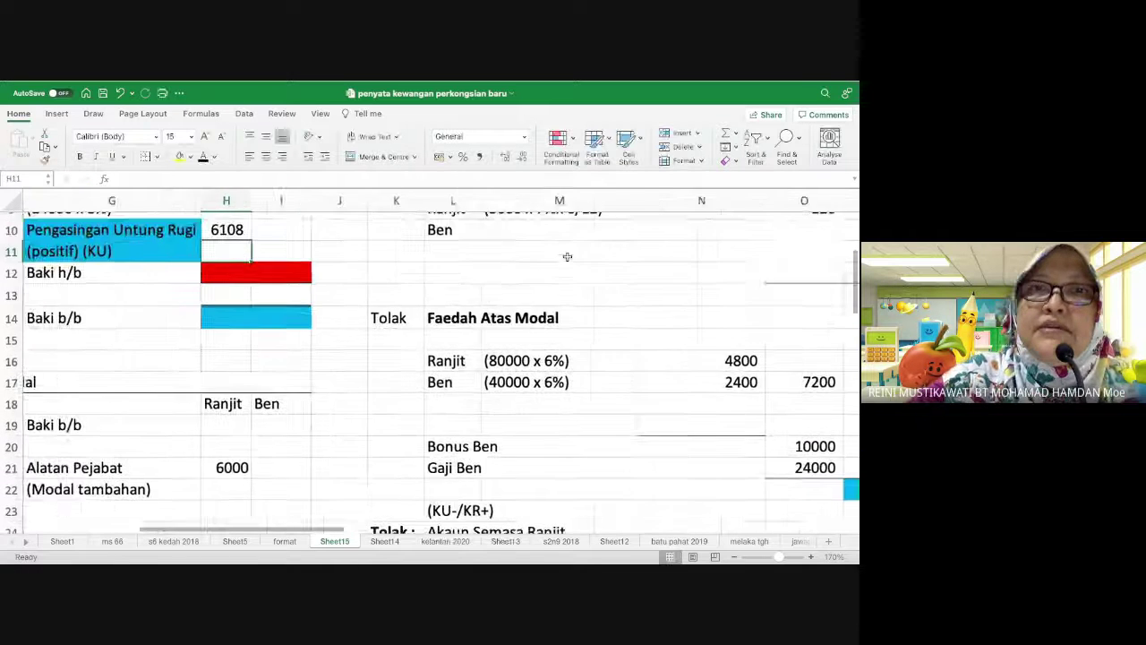
Step: Link I10, the second partner's Pengasingan Untung Rugi (positif) cell in Akaun Semasa, to the 1/3 profit share in O27
left_click(358, 320)
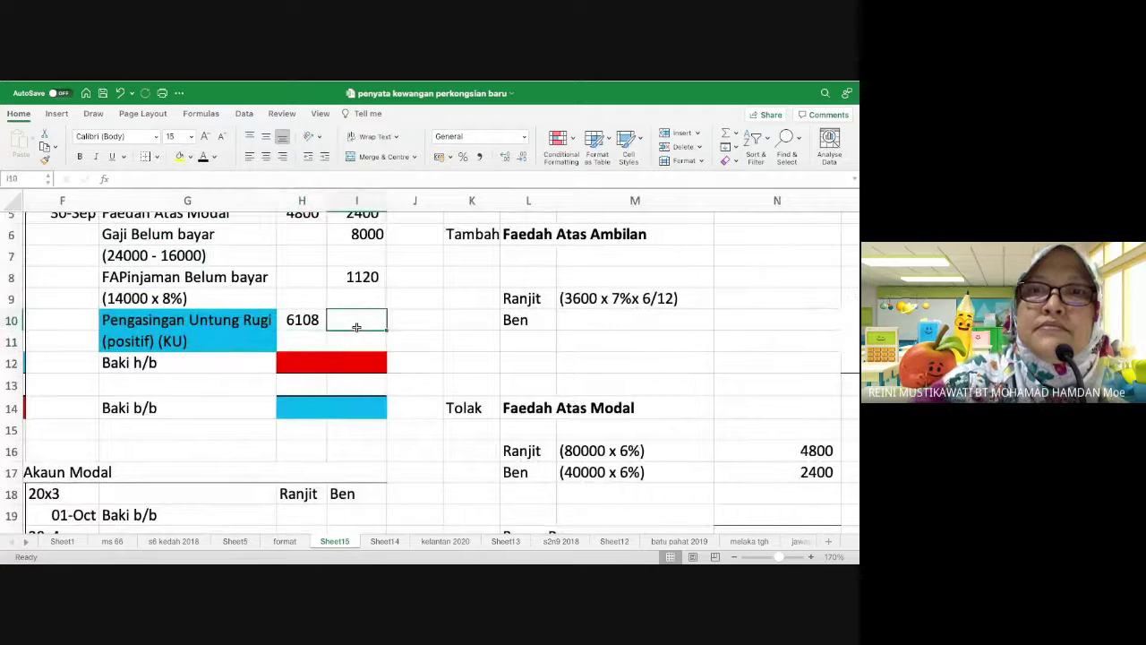
type("=")
scroll(680, 371, "down", 5)
scroll(680, 372, "right", 2)
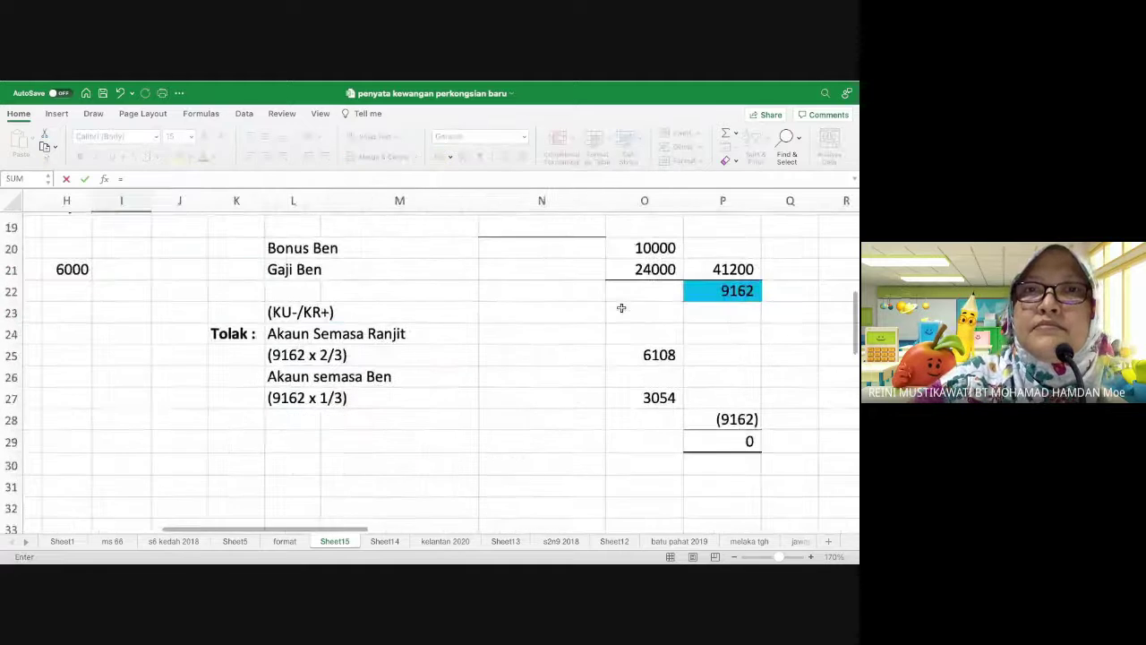
left_click(660, 397)
scroll(495, 340, "up", 5)
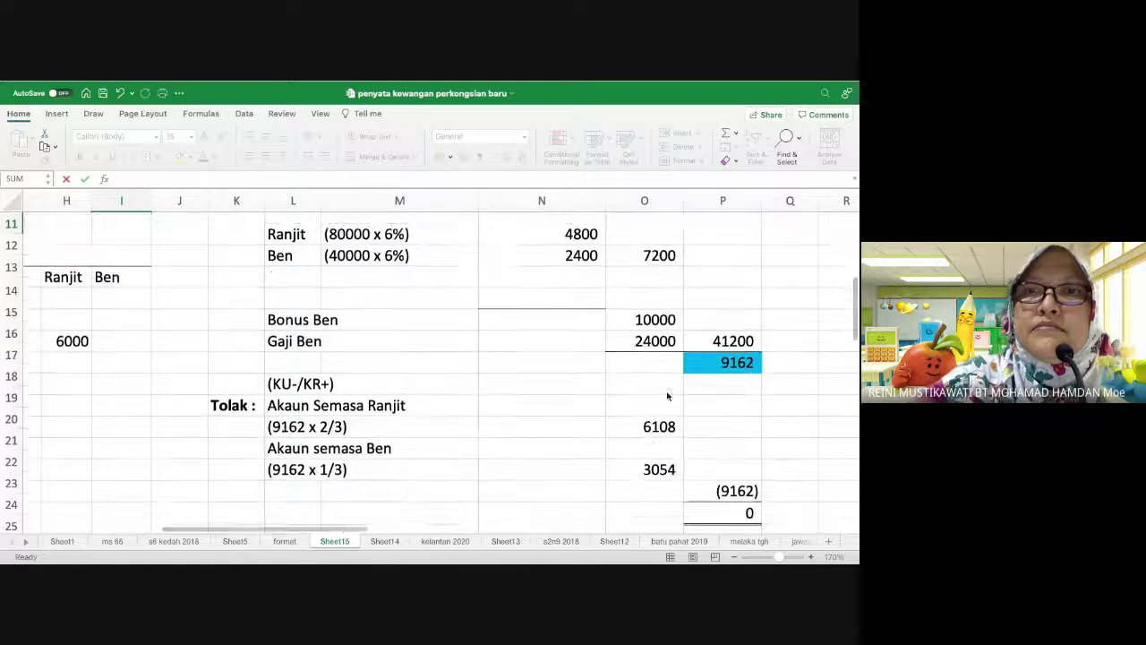
key("Return")
scroll(495, 340, "up", 5)
scroll(495, 340, "left", 4)
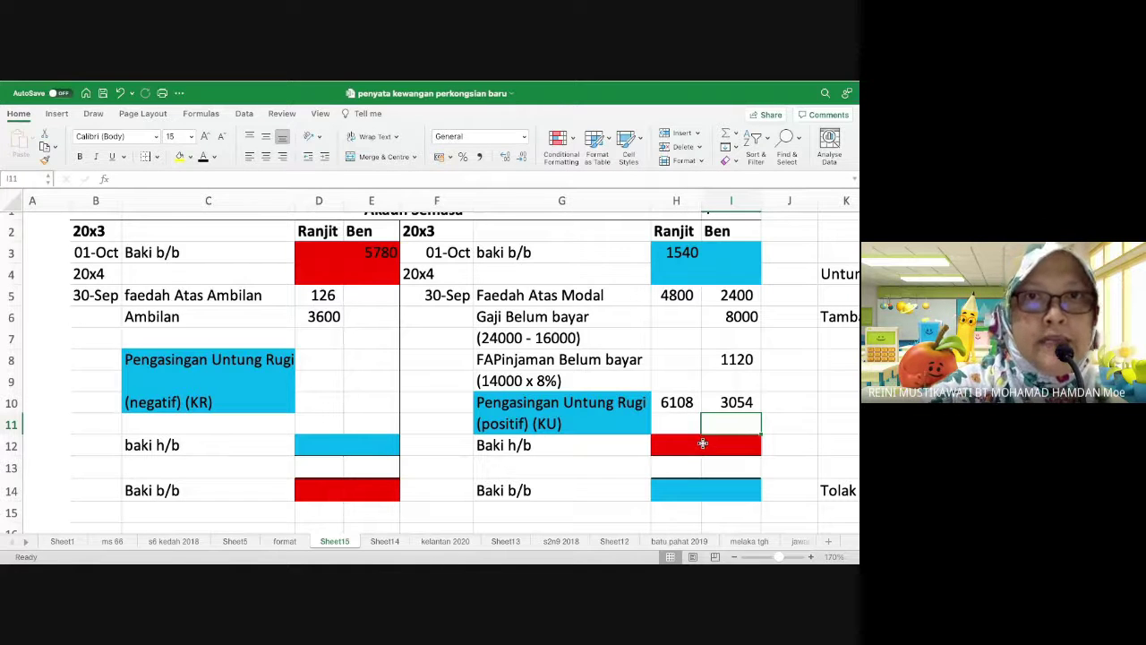
Step: Switch from the worksheet to the Google Meet class call in the browser
scroll(683, 373, "up", 1)
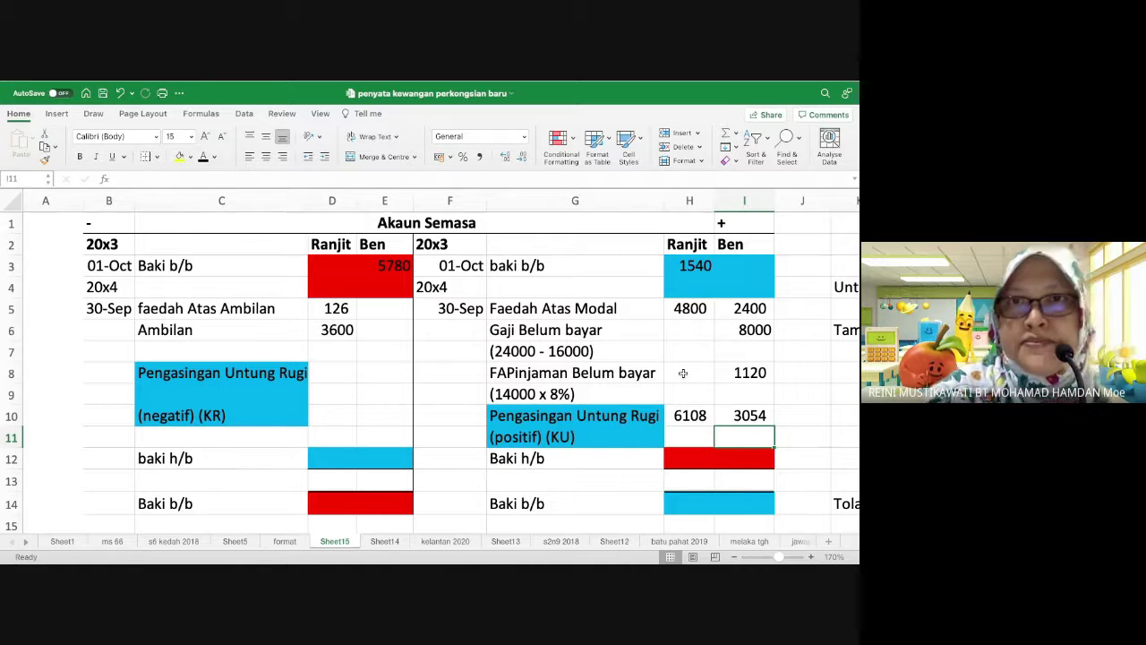
key("ctrl+Right")
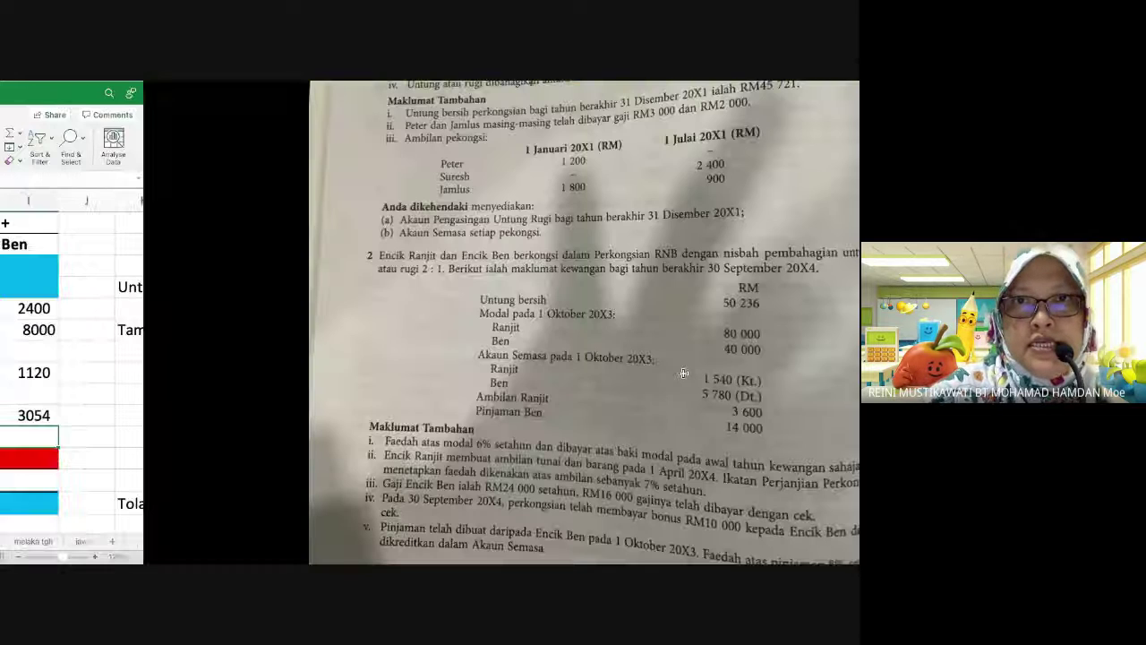
key("ctrl+Right")
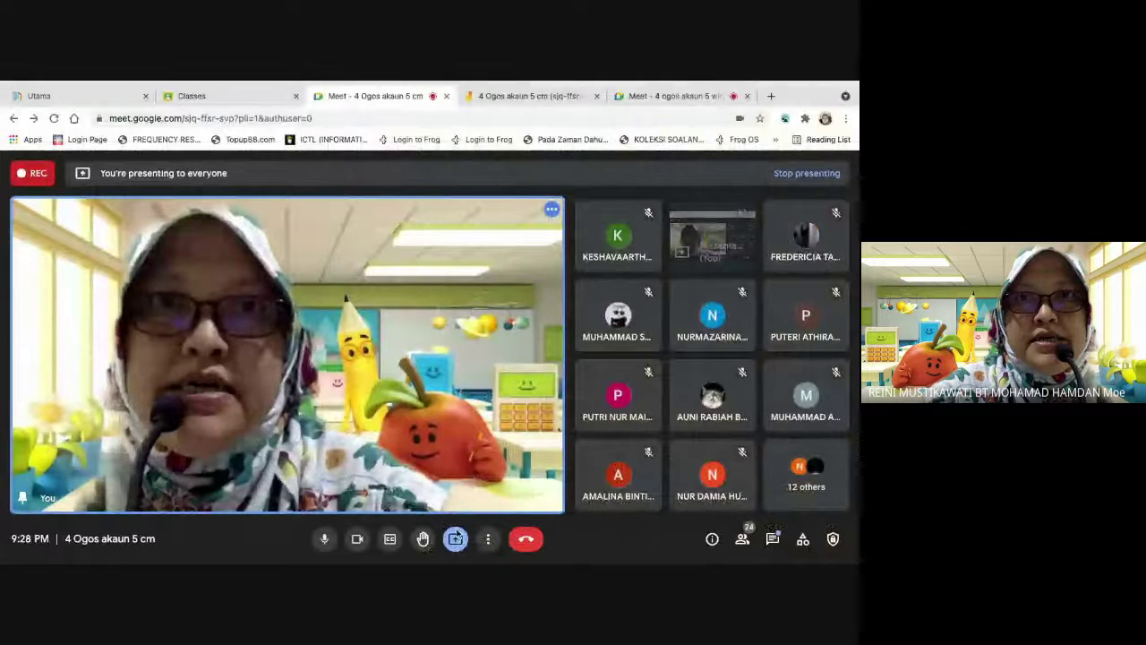
Step: Stop presenting the screen to the class call
left_click(455, 539)
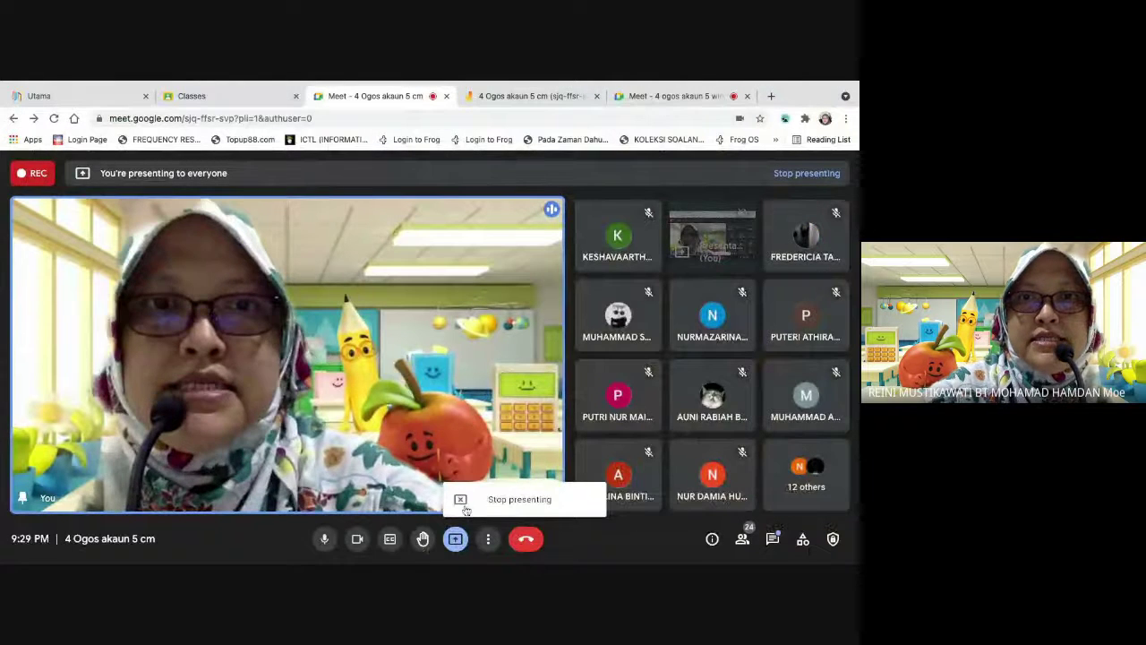
left_click(520, 499)
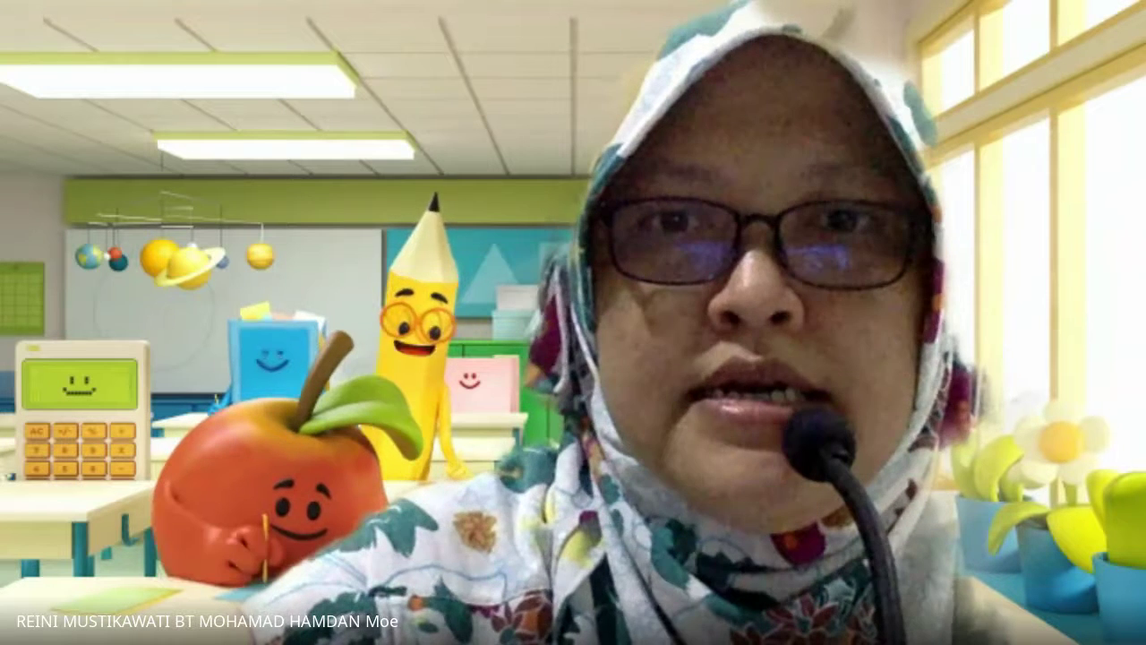
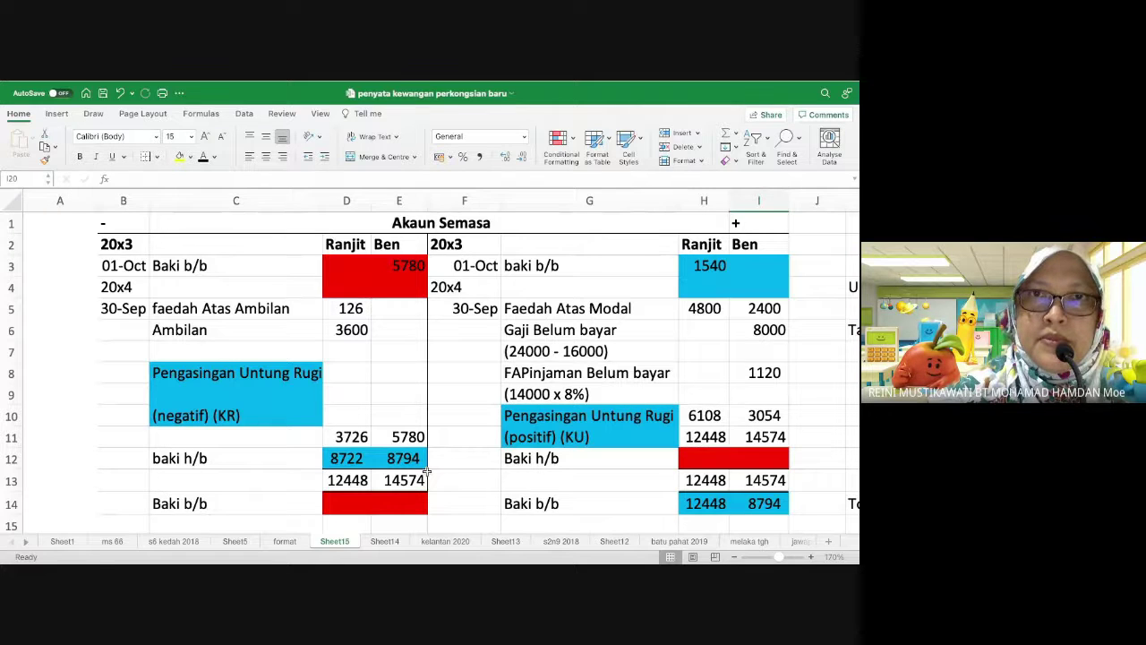
Step: Check both class calls in Google Meet, 4 Ogos akaun 5 cm and 4 ogos akaun 5 wira, and switch back to the Excel worksheet
key("ctrl+Right")
key("ctrl+Right")
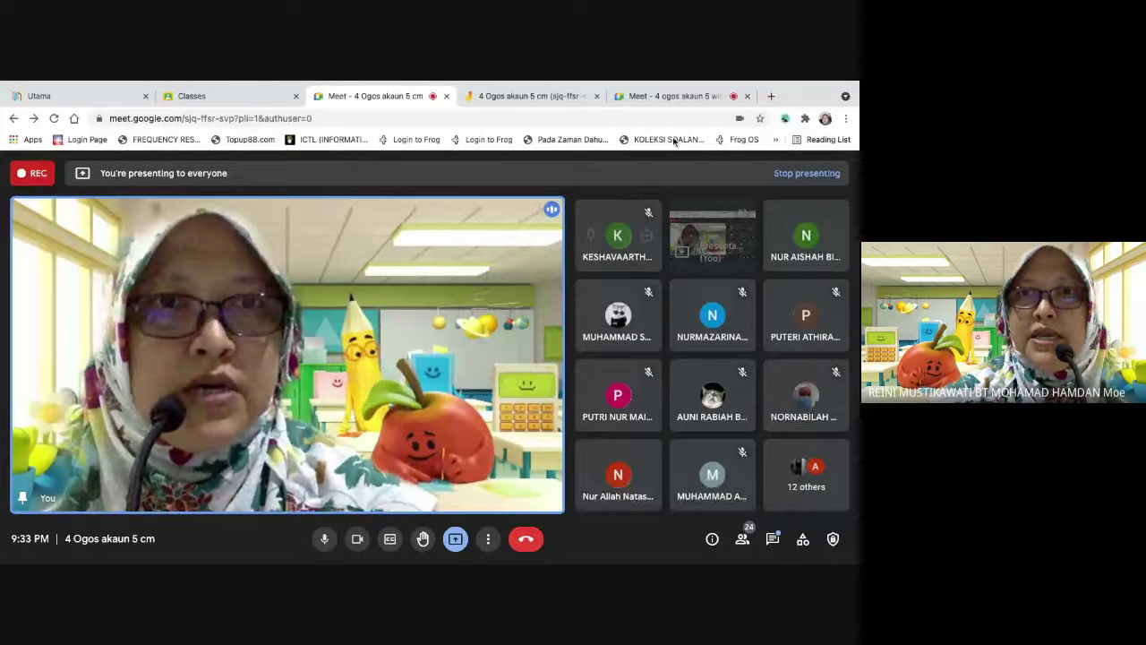
left_click(668, 97)
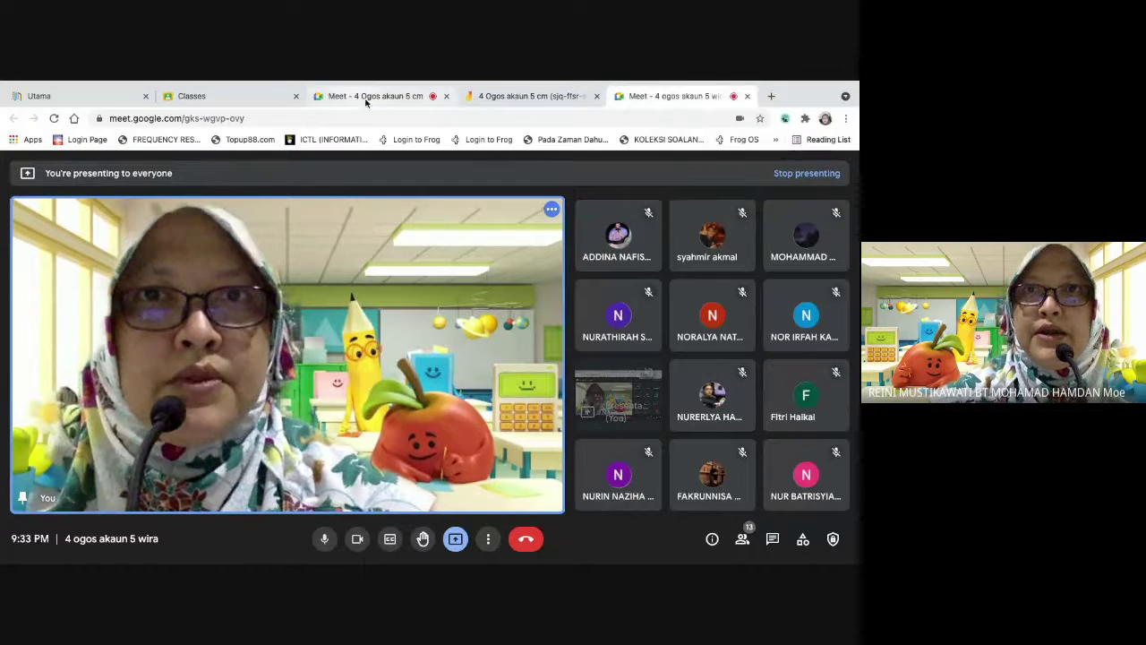
left_click(366, 101)
key("alt+Tab")
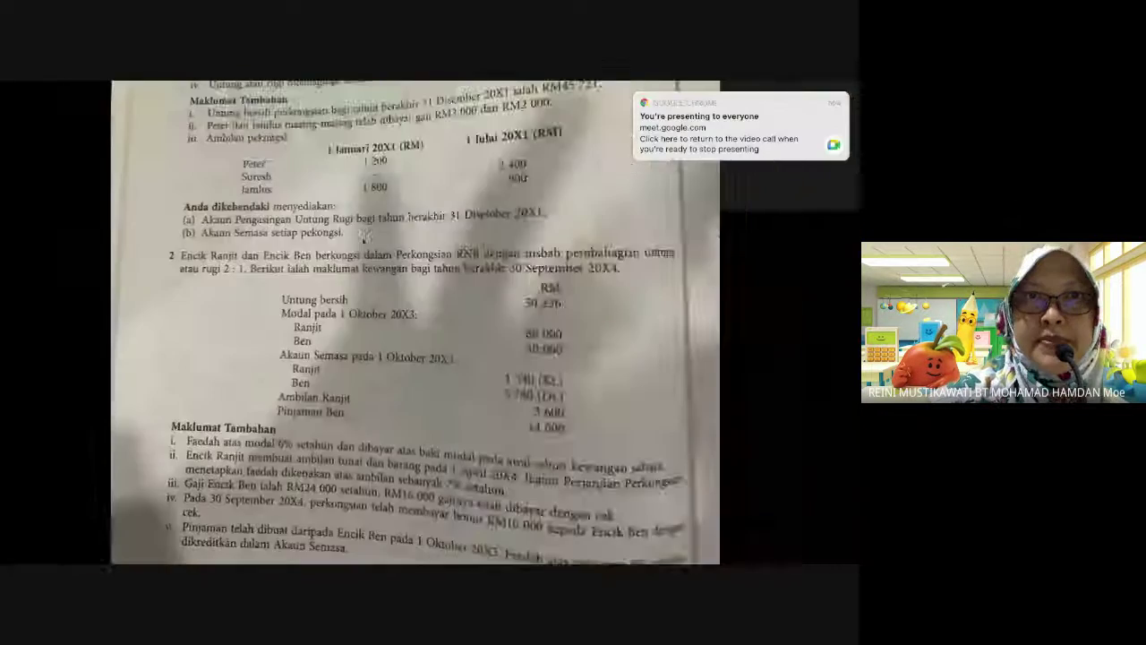
key("alt+Tab")
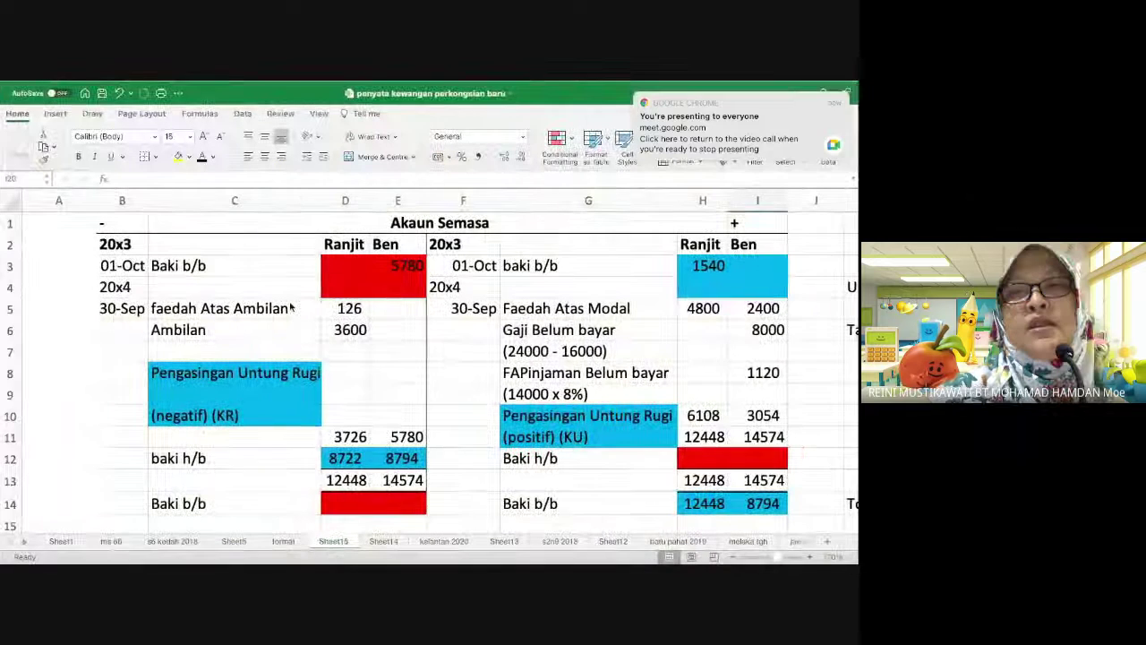
Step: Hide the baki h/b in D12:E12 and the closing Baki b/b in H14:I14 by making their font the same light blue as the fill
left_click(403, 457)
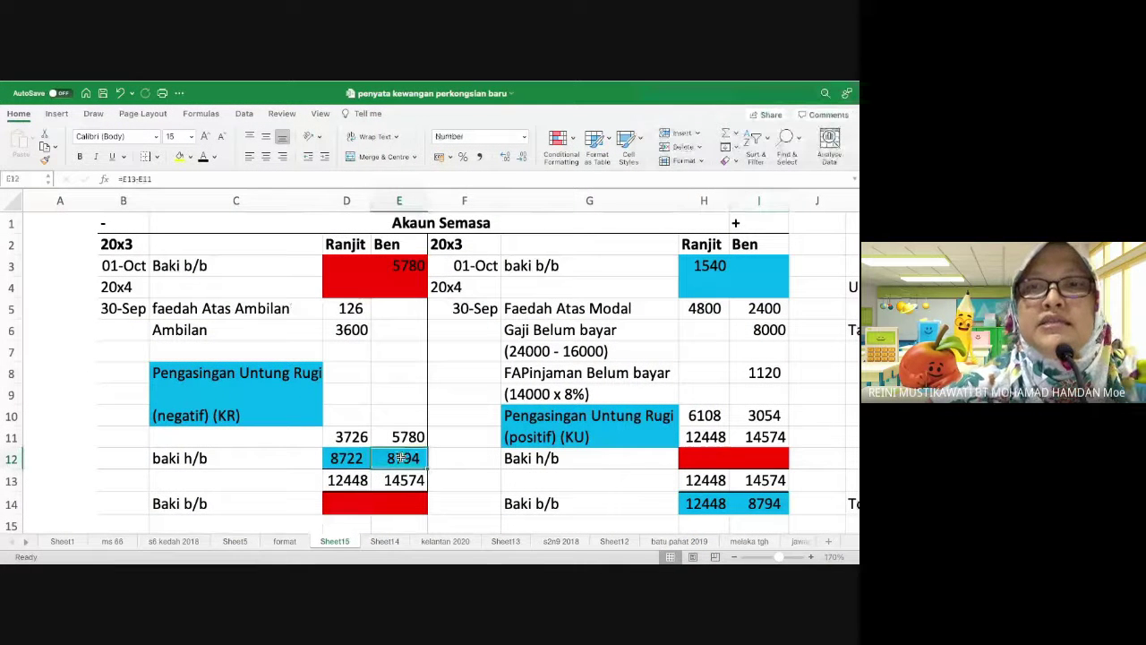
left_click_drag(402, 457, 347, 458)
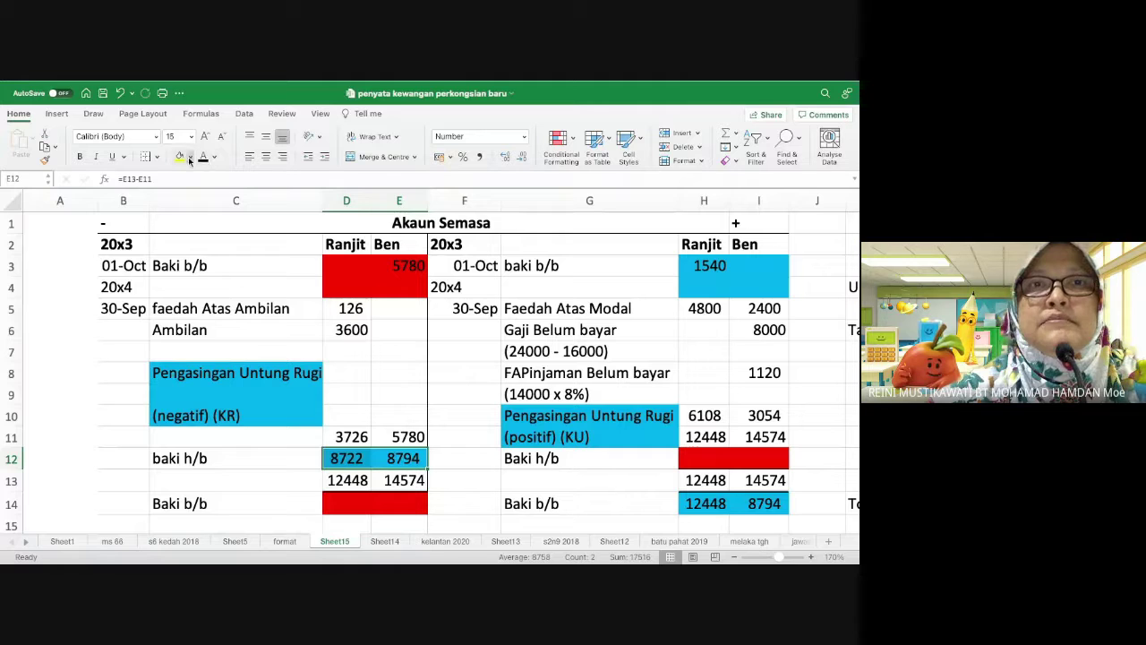
left_click(190, 157)
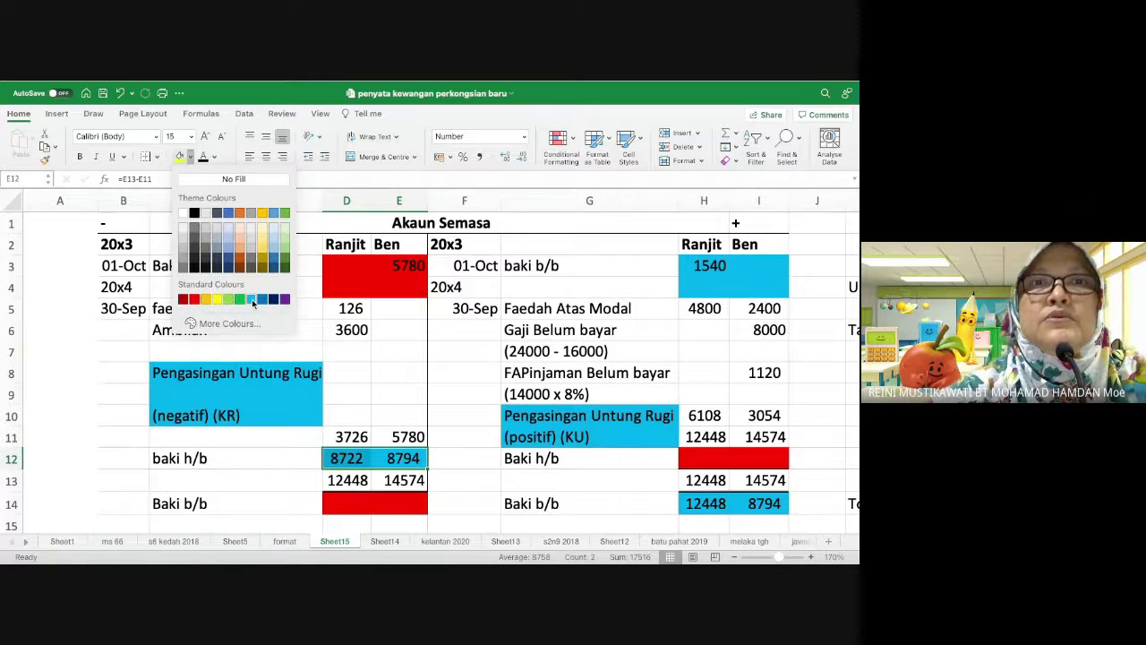
left_click(215, 157)
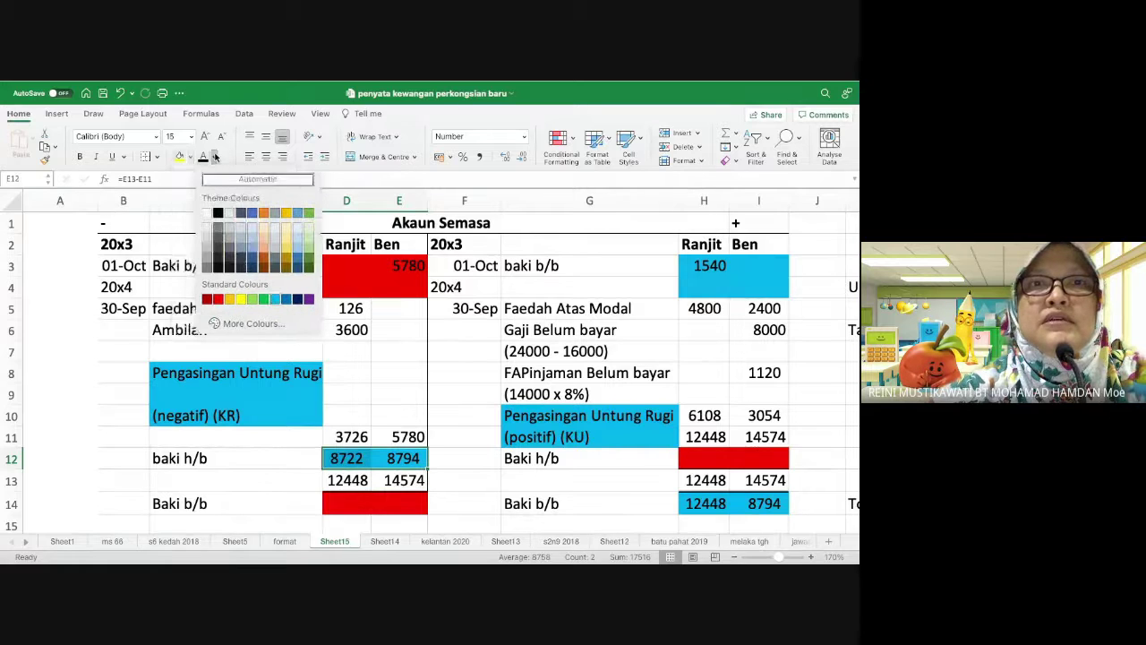
left_click(275, 300)
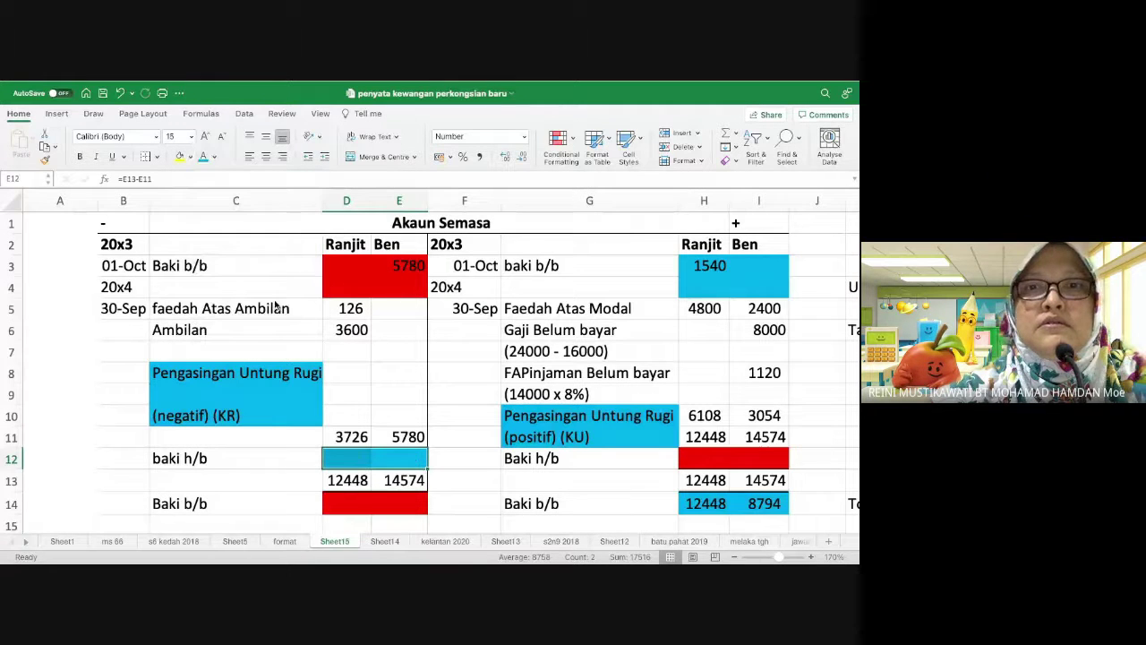
left_click(703, 504)
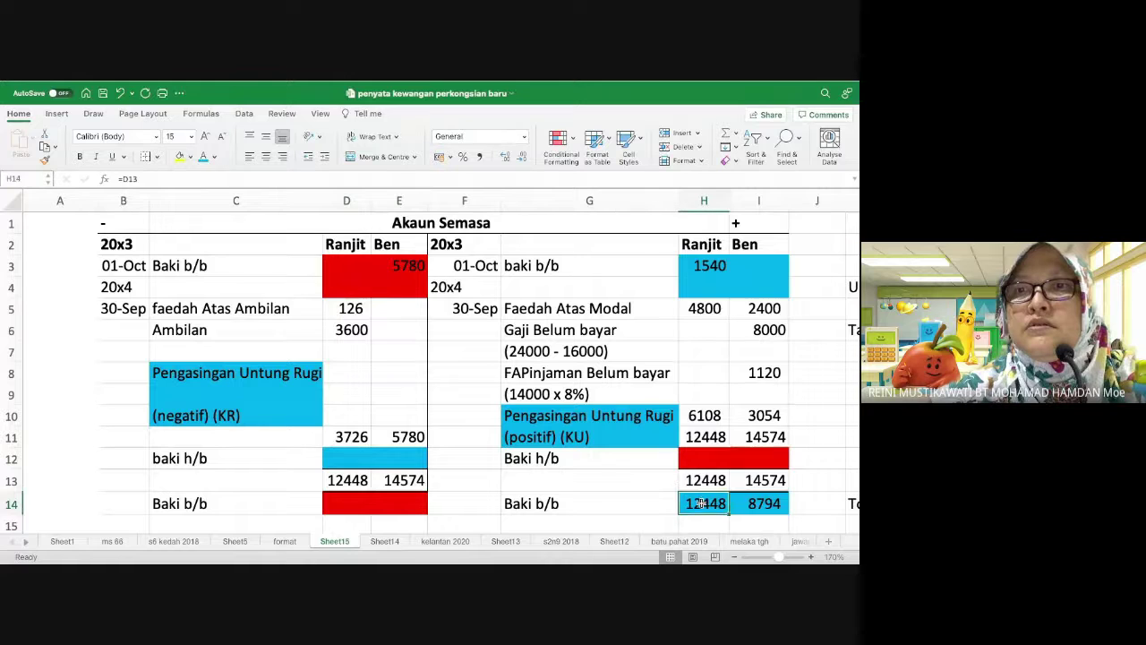
key("shift+Right")
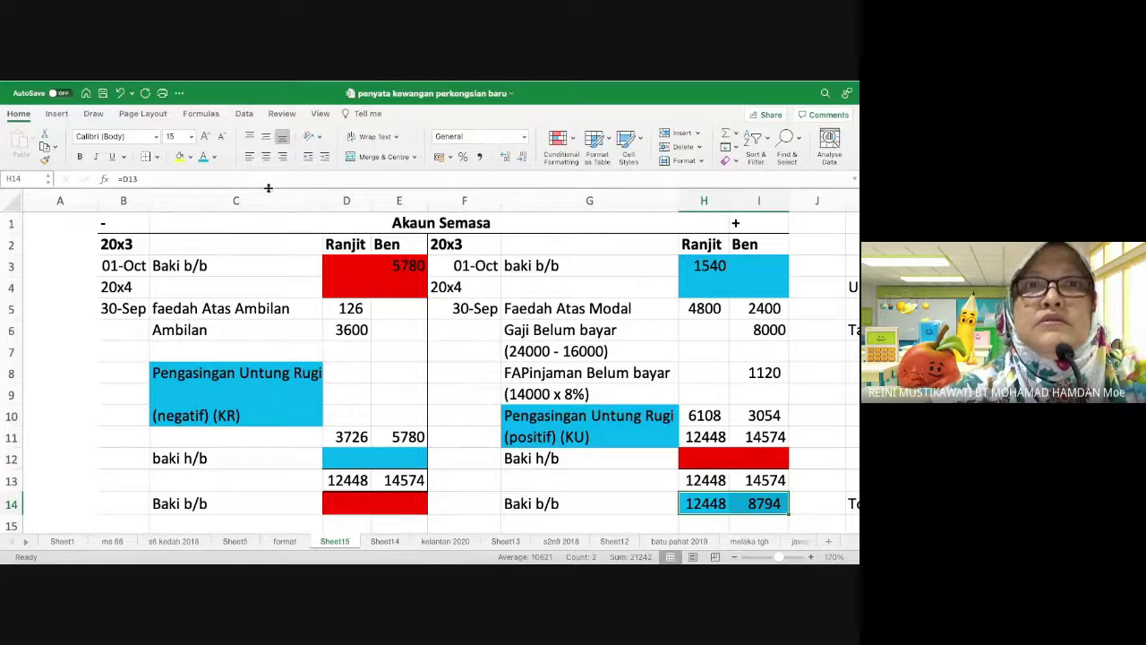
left_click(205, 157)
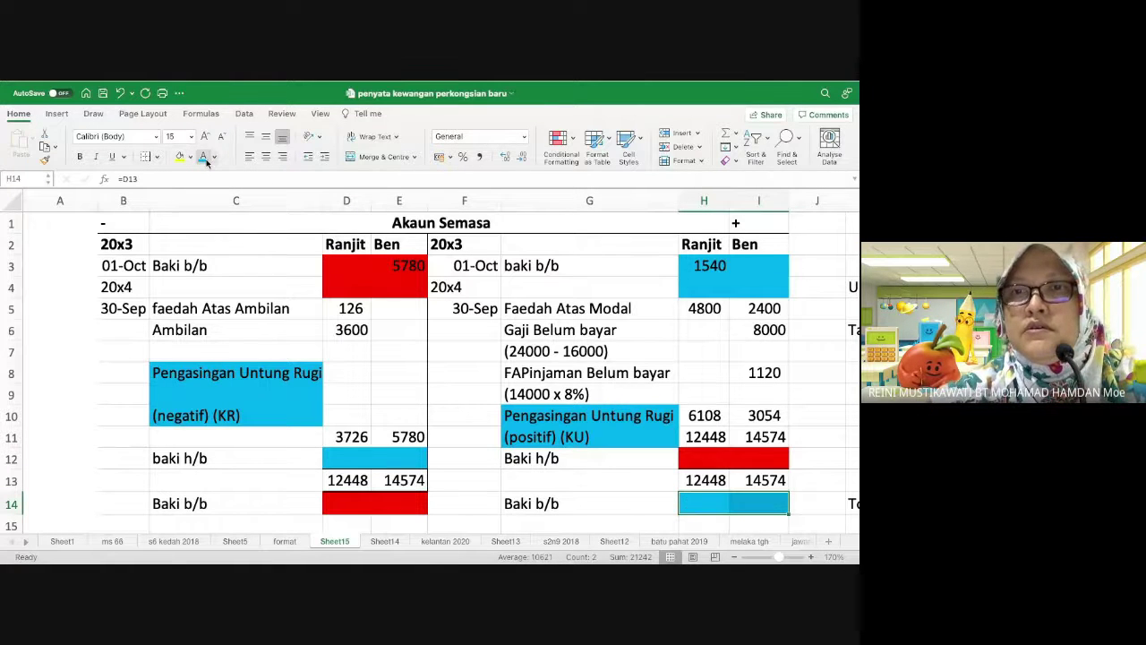
Step: Hide the Akaun Semasa totals in D13:E13 and H13:I13 by setting their font colour to white
left_click(340, 481)
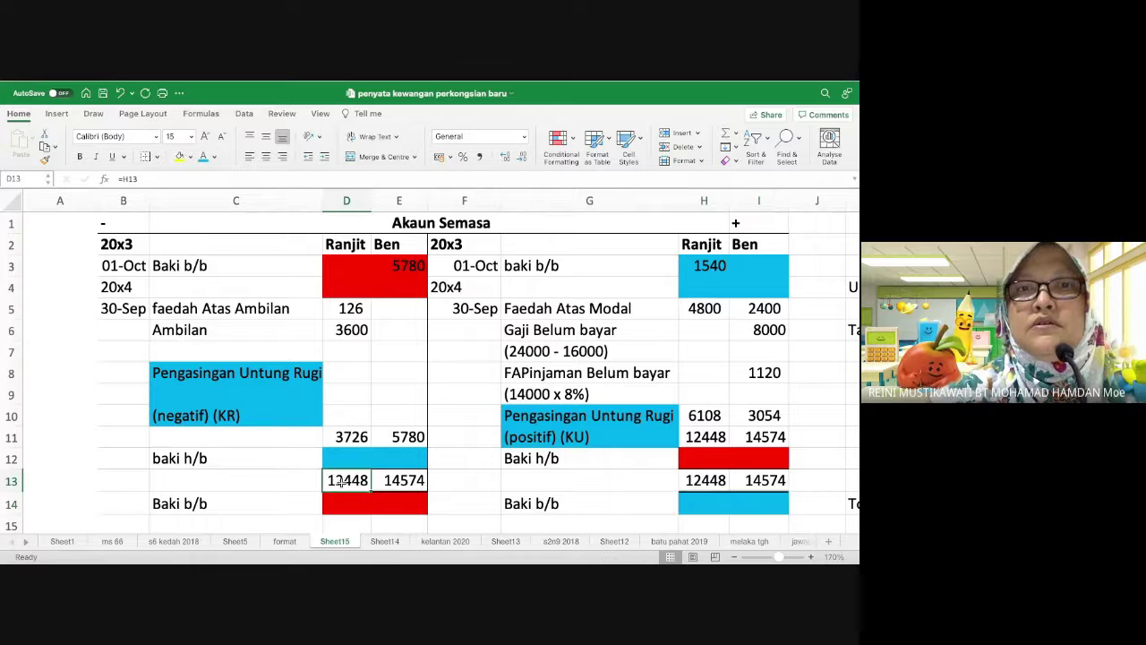
left_click_drag(341, 481, 403, 481)
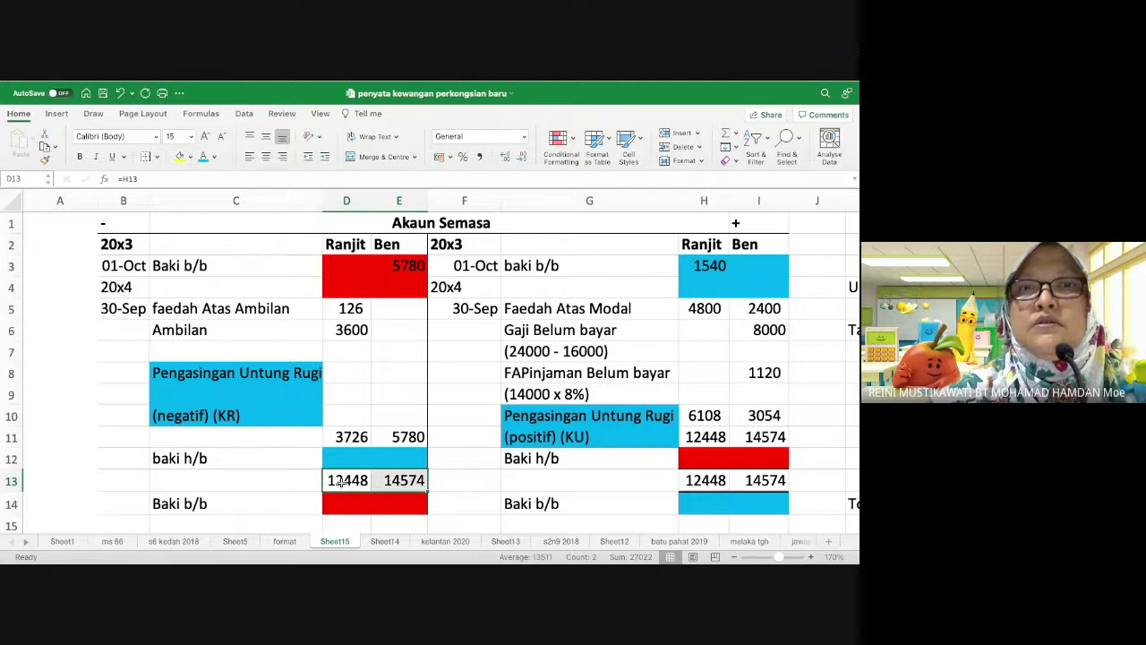
left_click(215, 159)
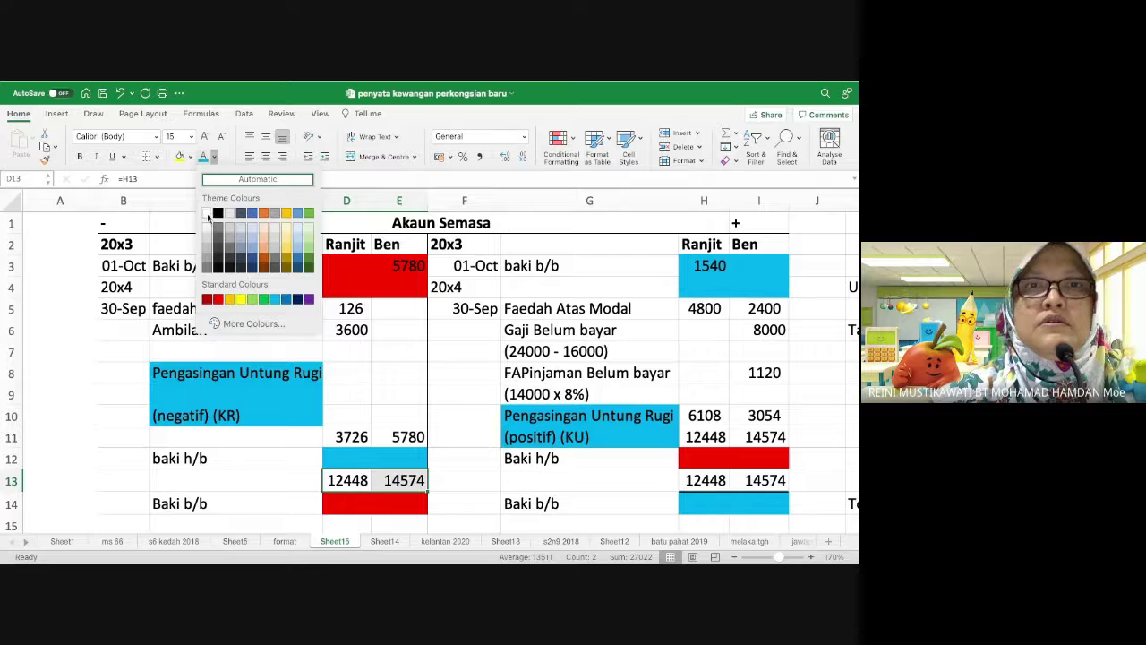
left_click(212, 219)
left_click_drag(699, 481, 785, 481)
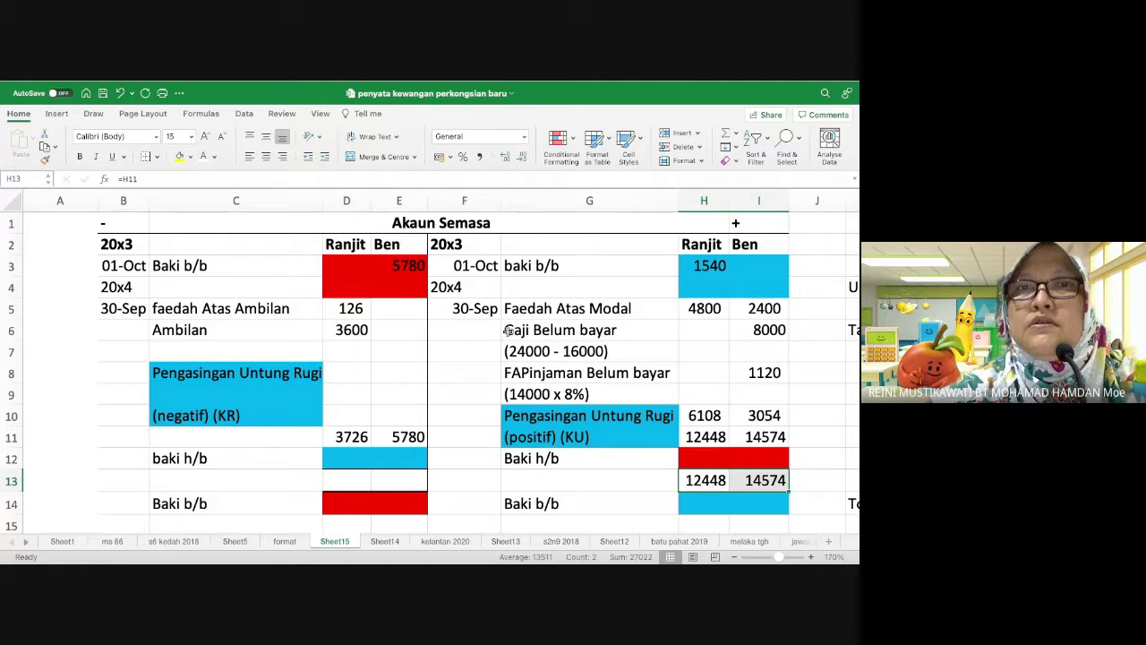
left_click(203, 160)
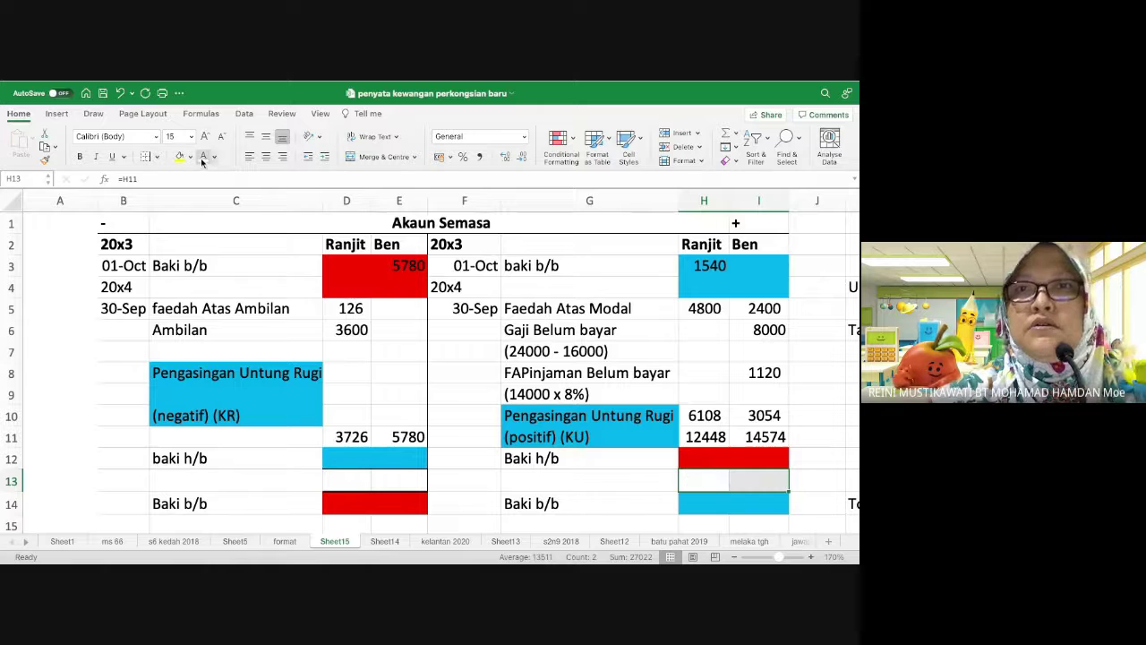
Step: Enter =I11 as the second partner's credit total in I13 and set its font colour to black
left_click(718, 369)
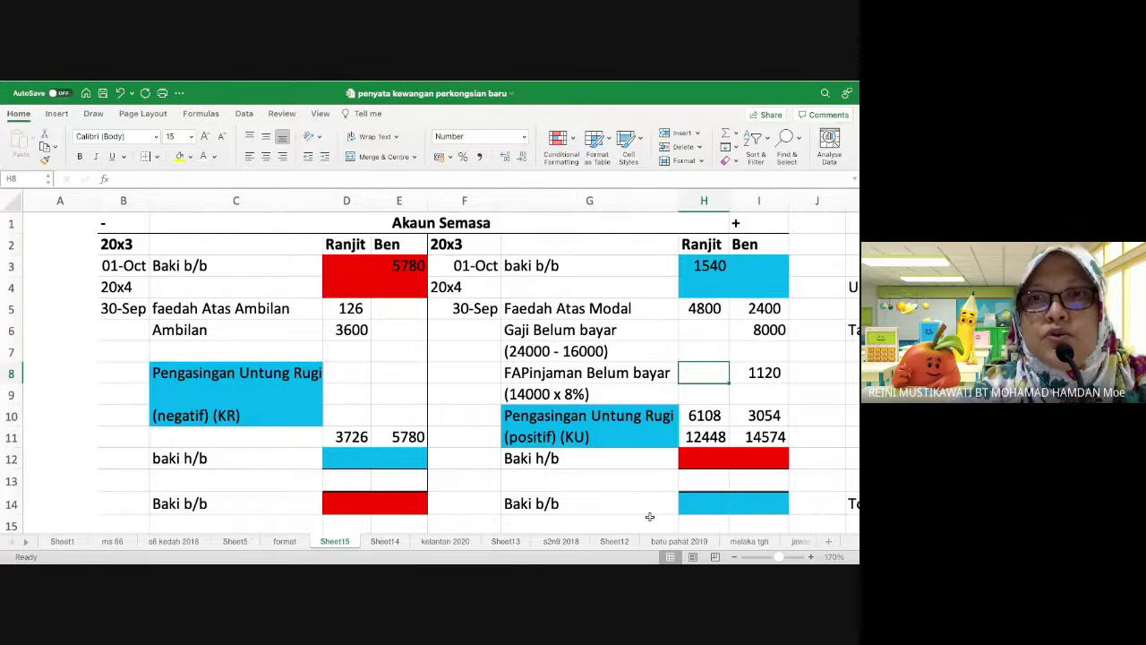
left_click(765, 480)
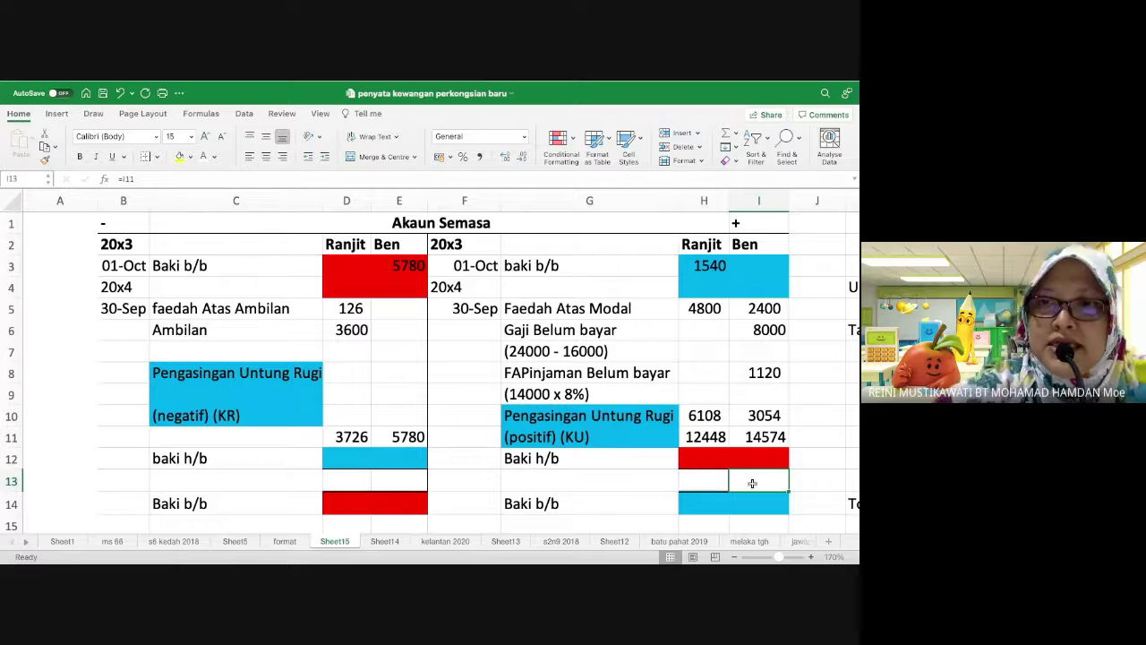
type("=")
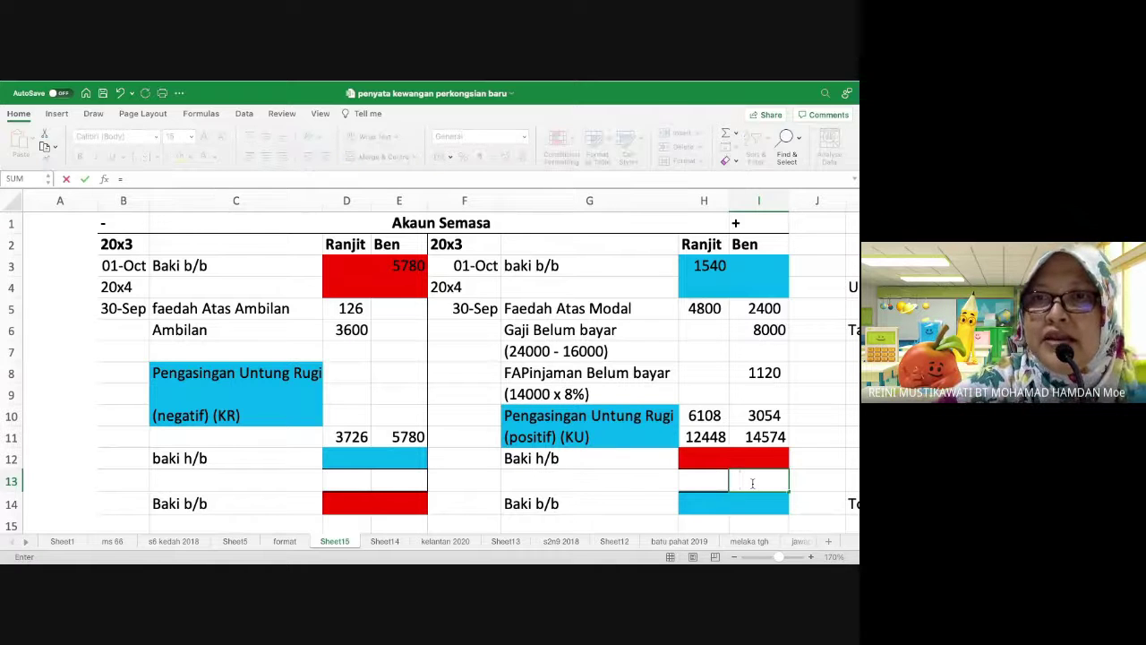
type("I11")
key("Return")
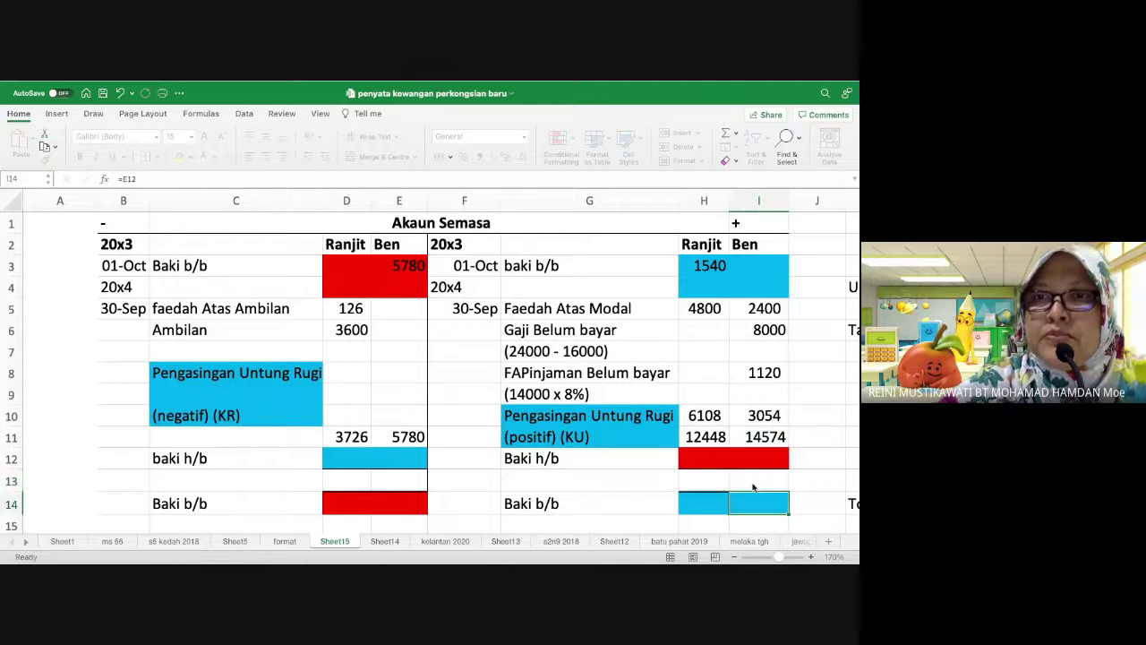
left_click(753, 483)
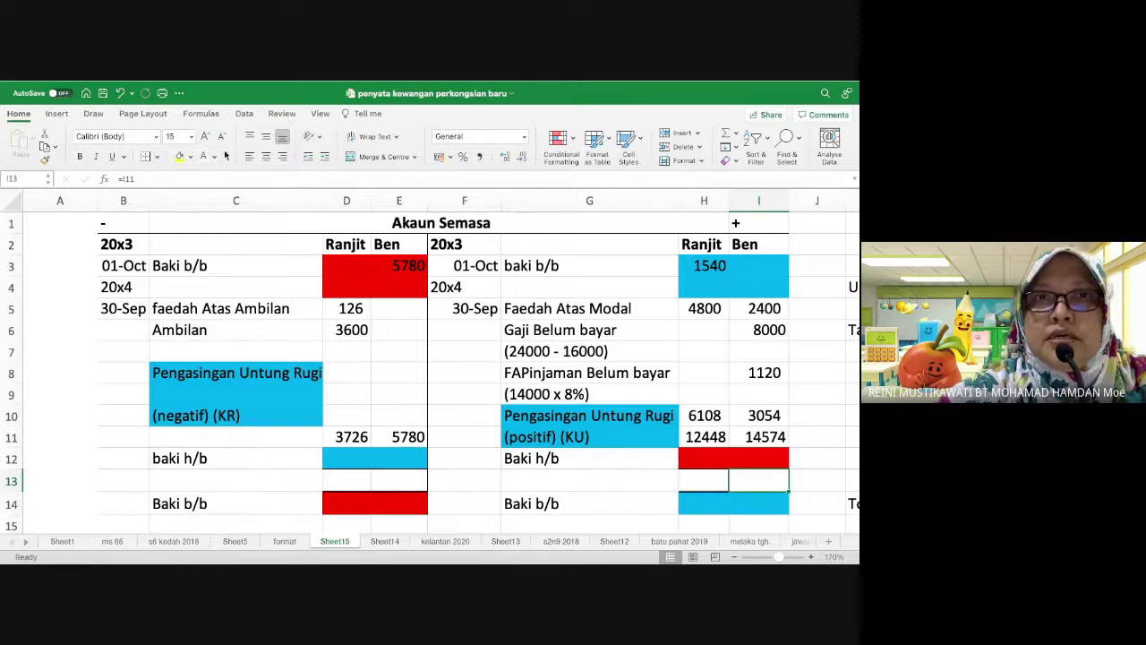
left_click(214, 157)
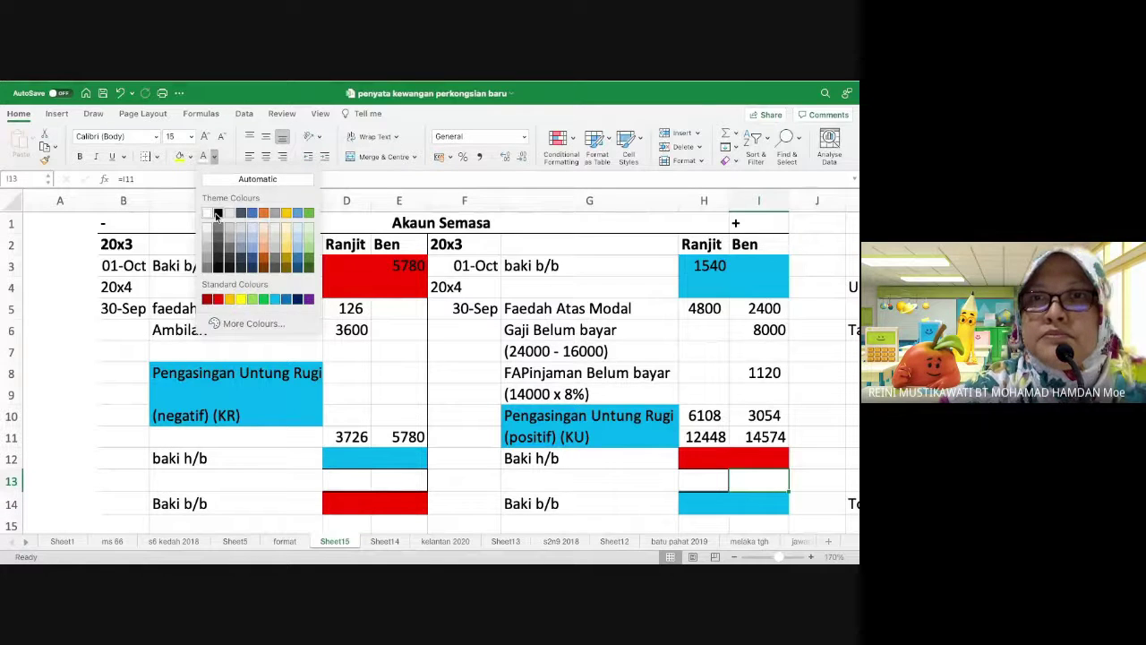
left_click(217, 215)
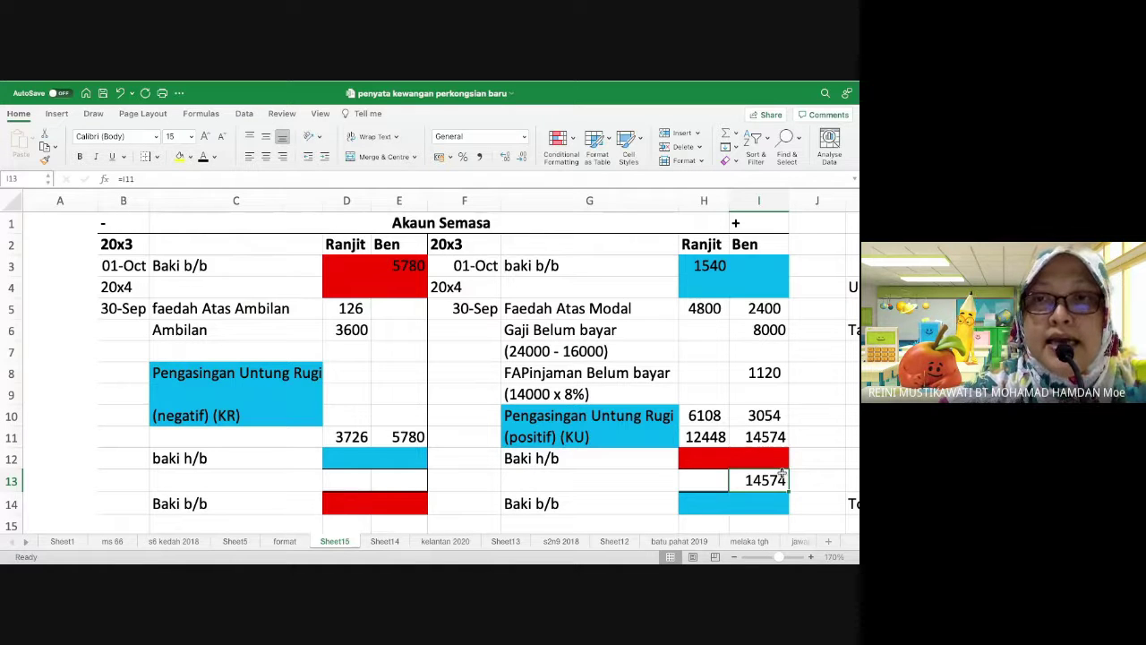
Step: Reveal the second partner's debit total in E13 and baki h/b in E12 by setting their font colour to black
left_click(398, 474)
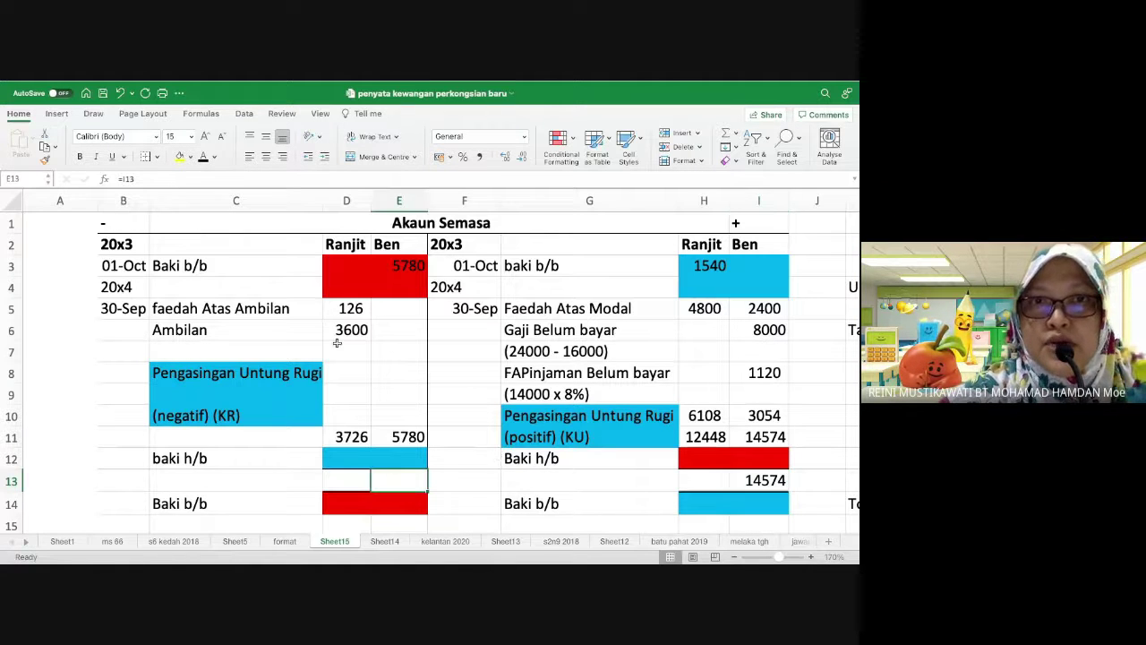
left_click(203, 158)
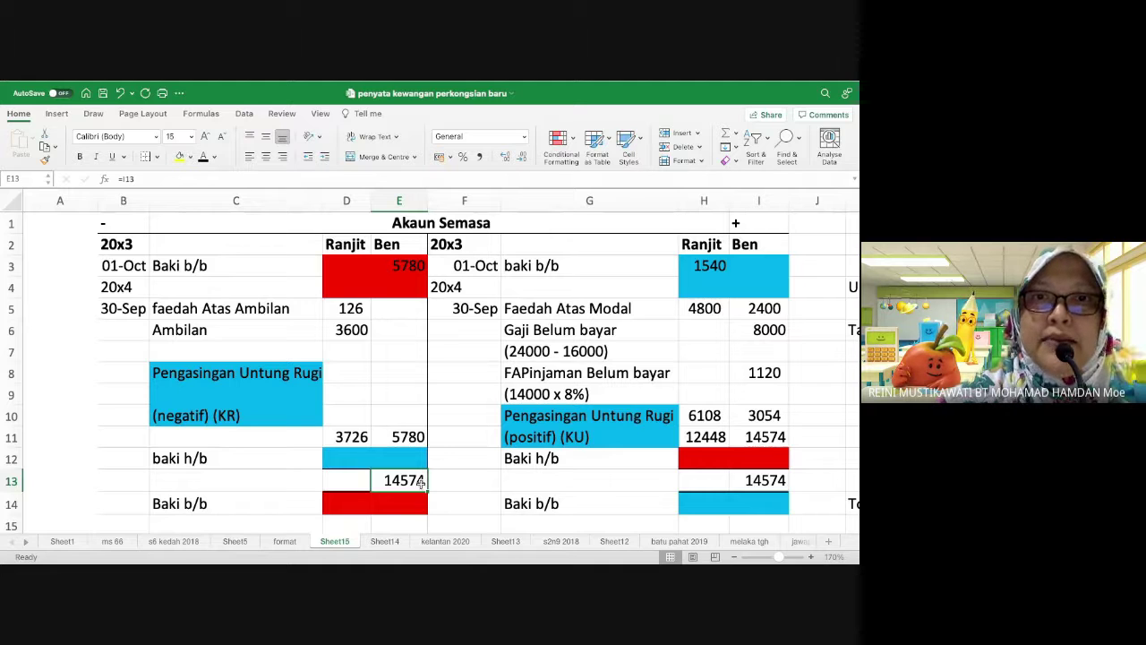
left_click(408, 458)
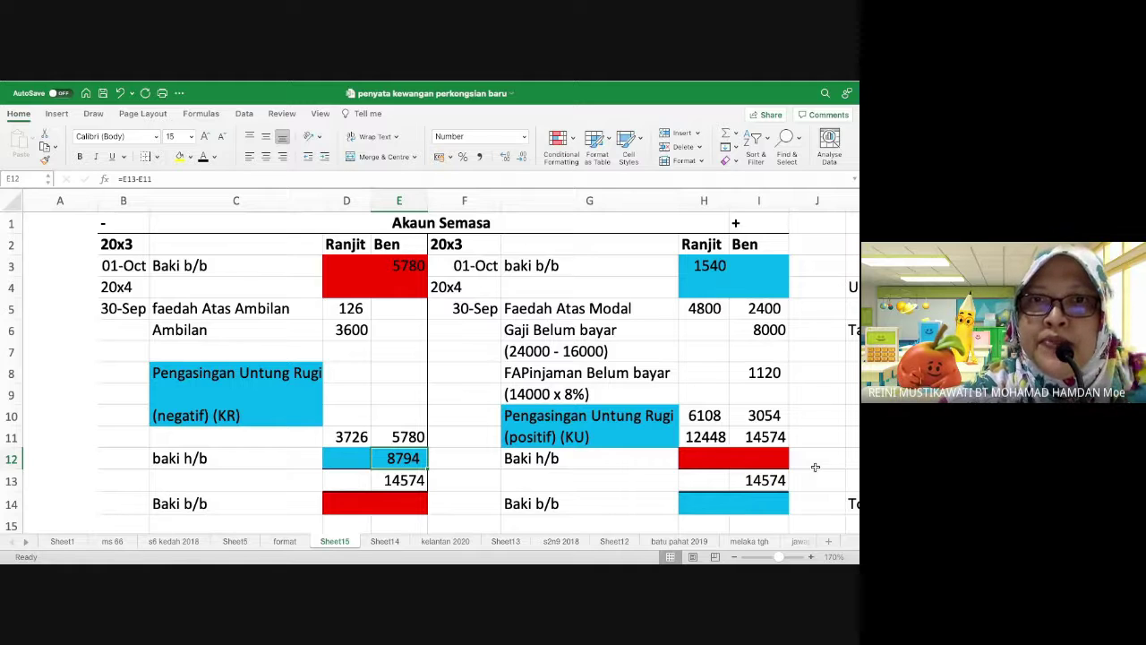
Step: Reveal the first partner's totals in H13 and D13 and the baki h/b in D12 by setting their font colour to black
left_click(701, 477)
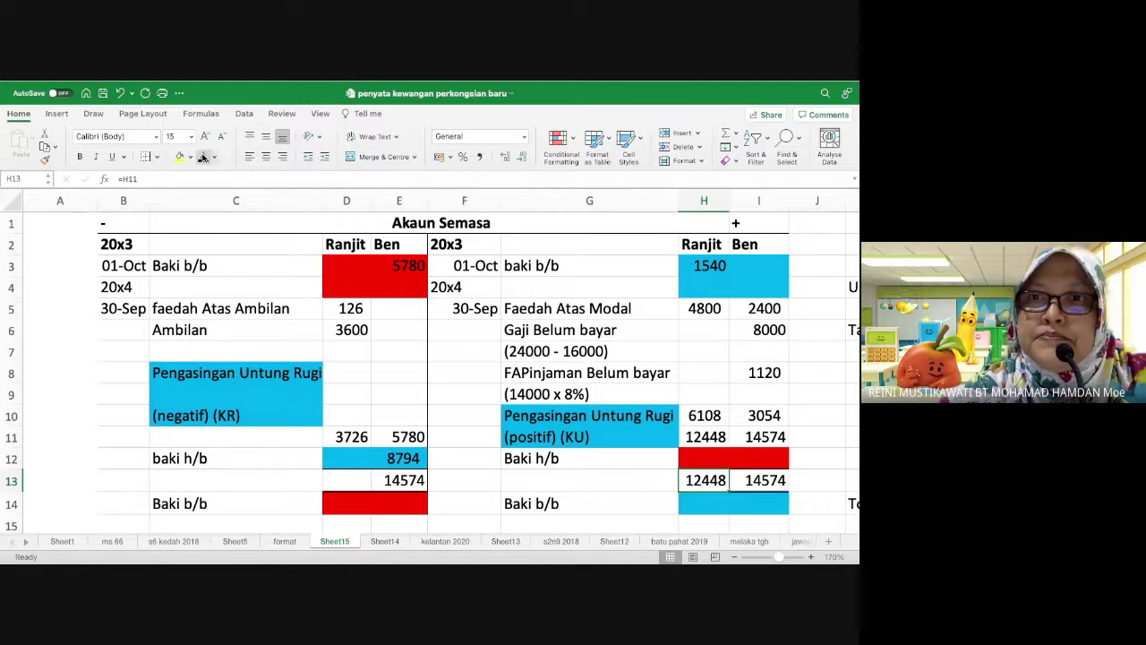
left_click(342, 478)
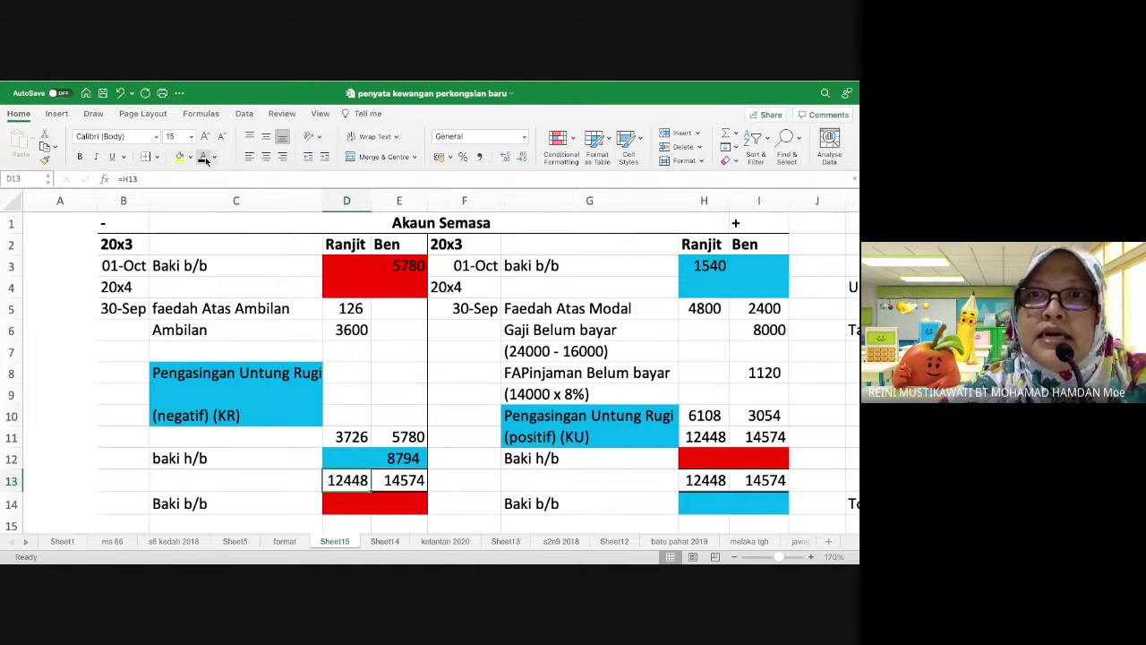
left_click(349, 456)
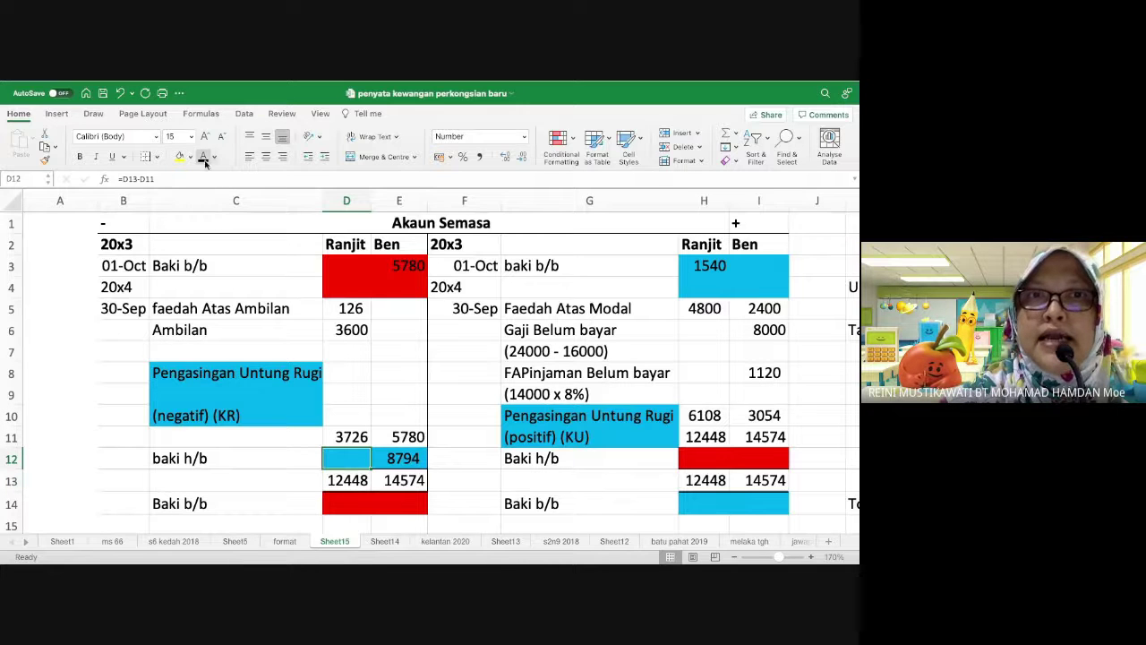
left_click(394, 363)
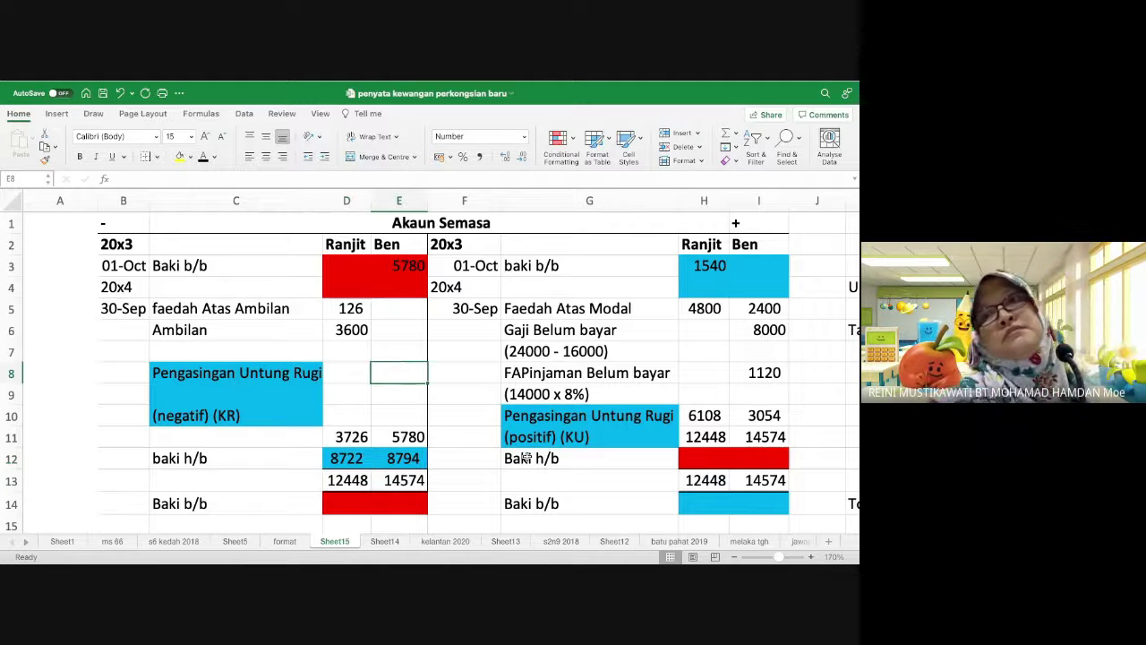
Step: Reveal the Akaun Semasa credit-side baki b/b in H14:I14 with black font and enter =D12 in H14
left_click(703, 505)
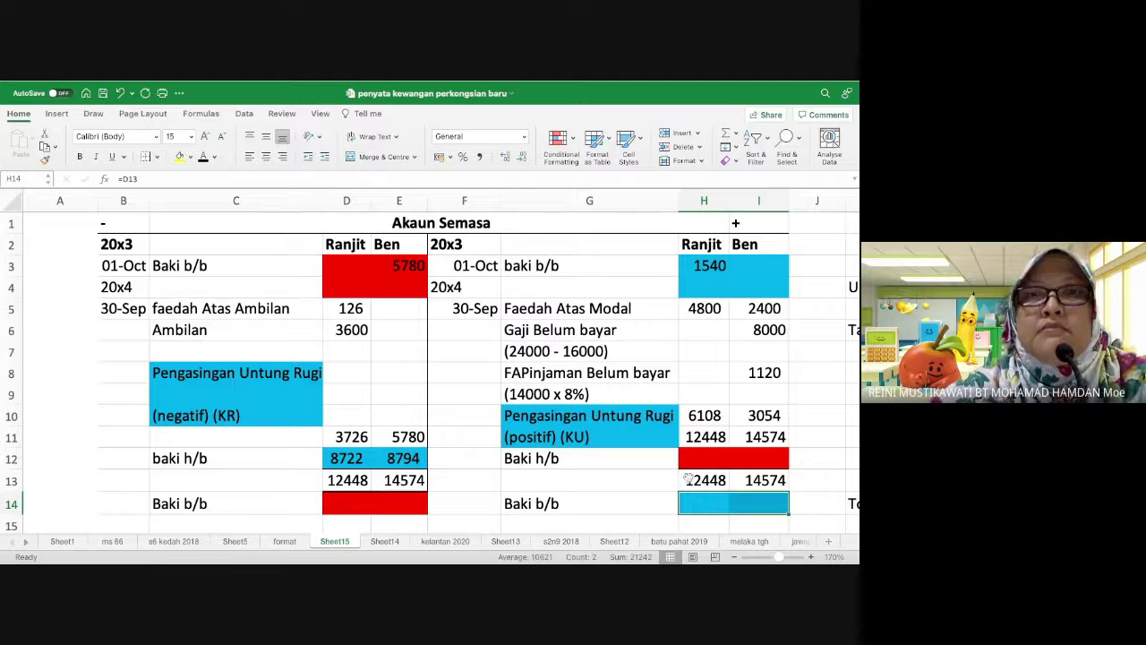
left_click(203, 158)
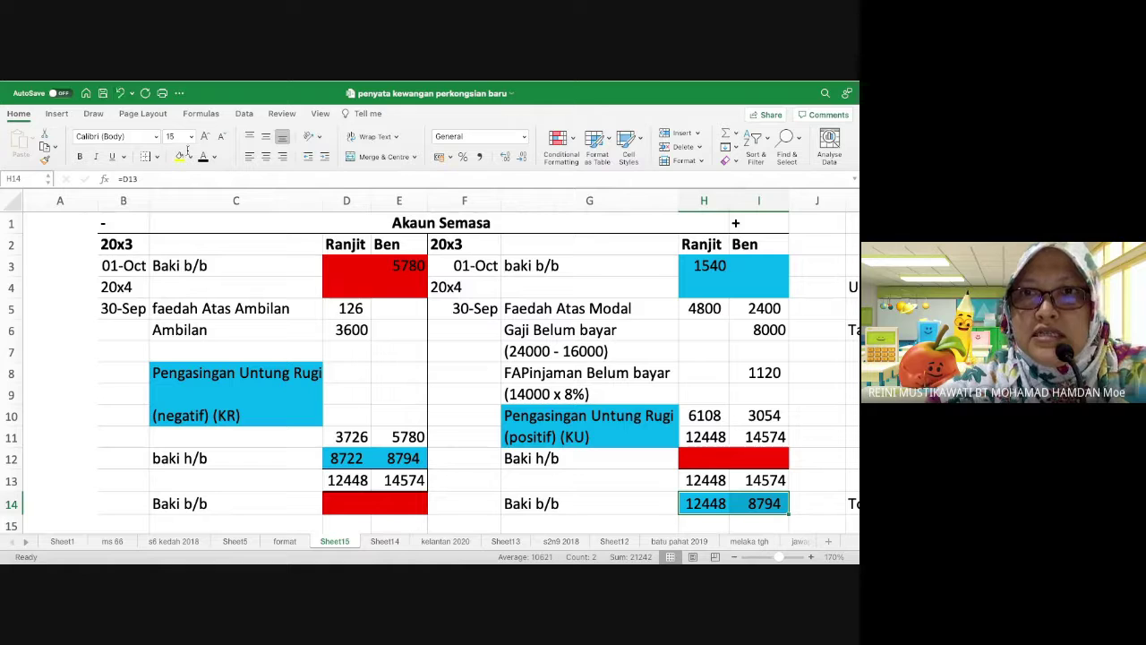
left_click(707, 503)
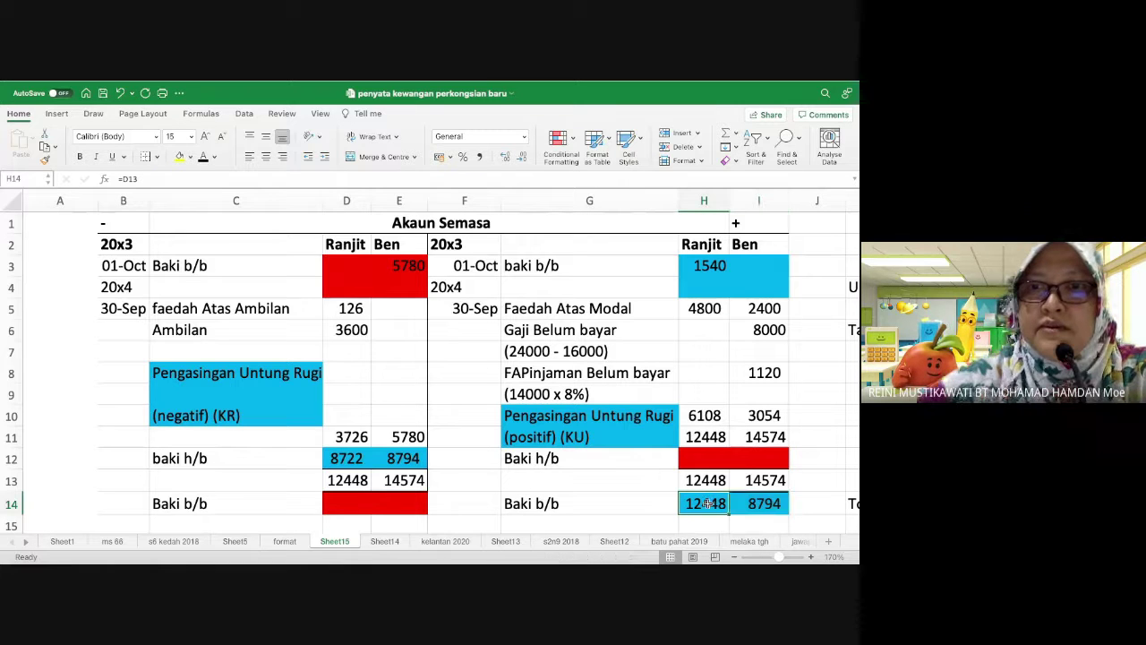
type("=")
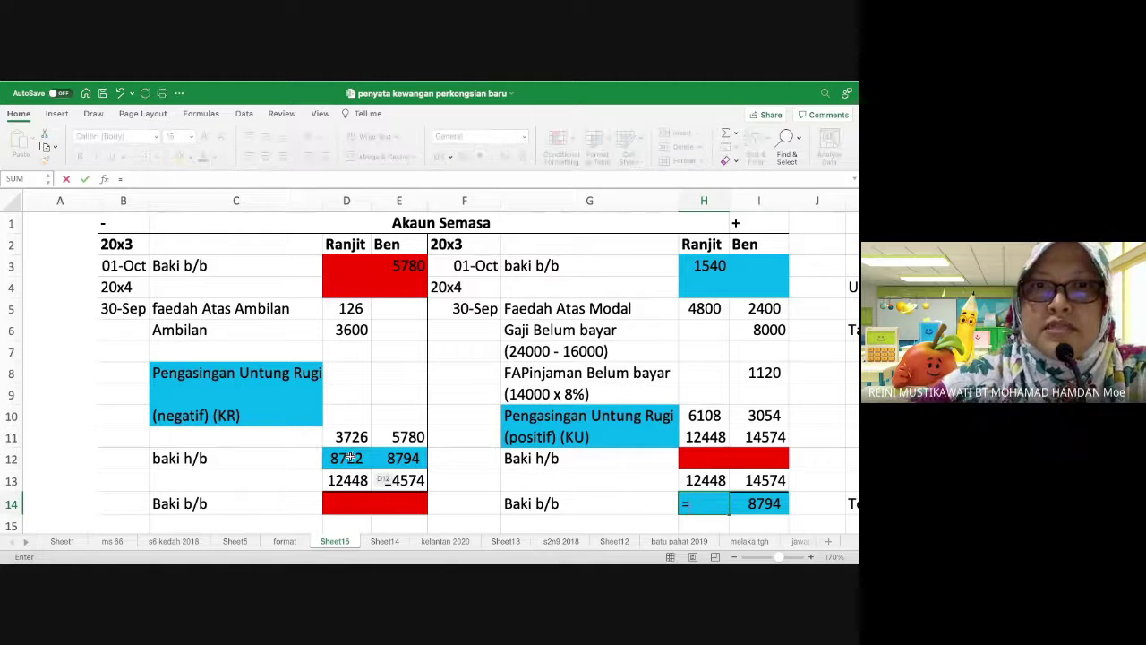
left_click(351, 458)
key("Return")
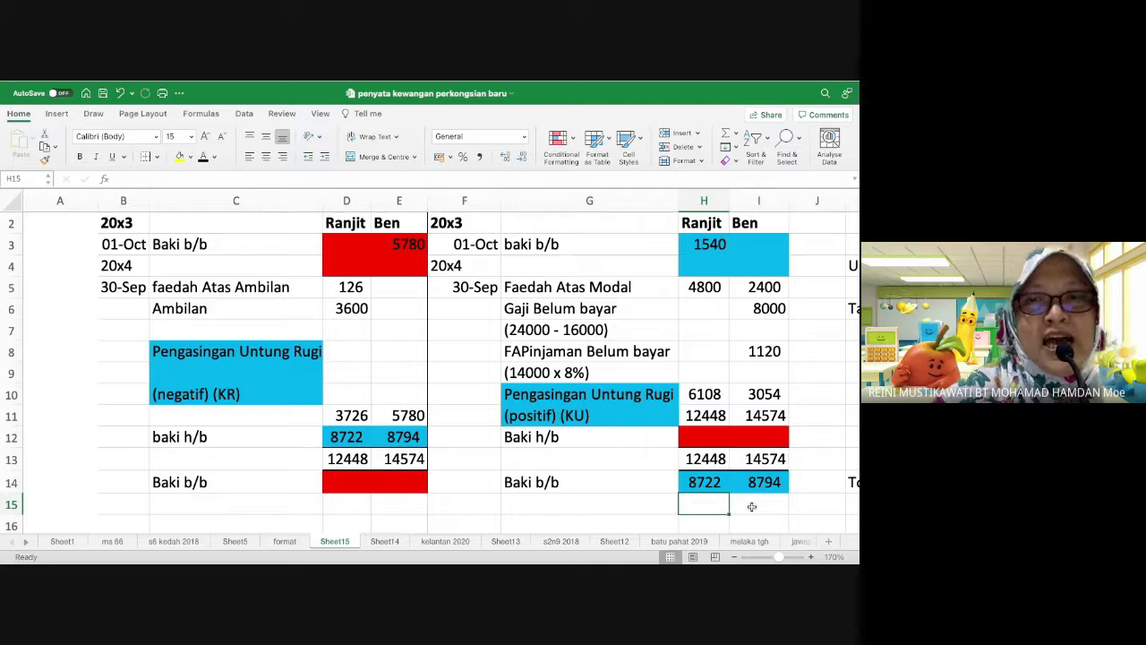
Step: Enter the date 1/10 in F14 beside the Akaun Semasa credit-side Baki b/b
left_click(467, 473)
left_click(465, 464)
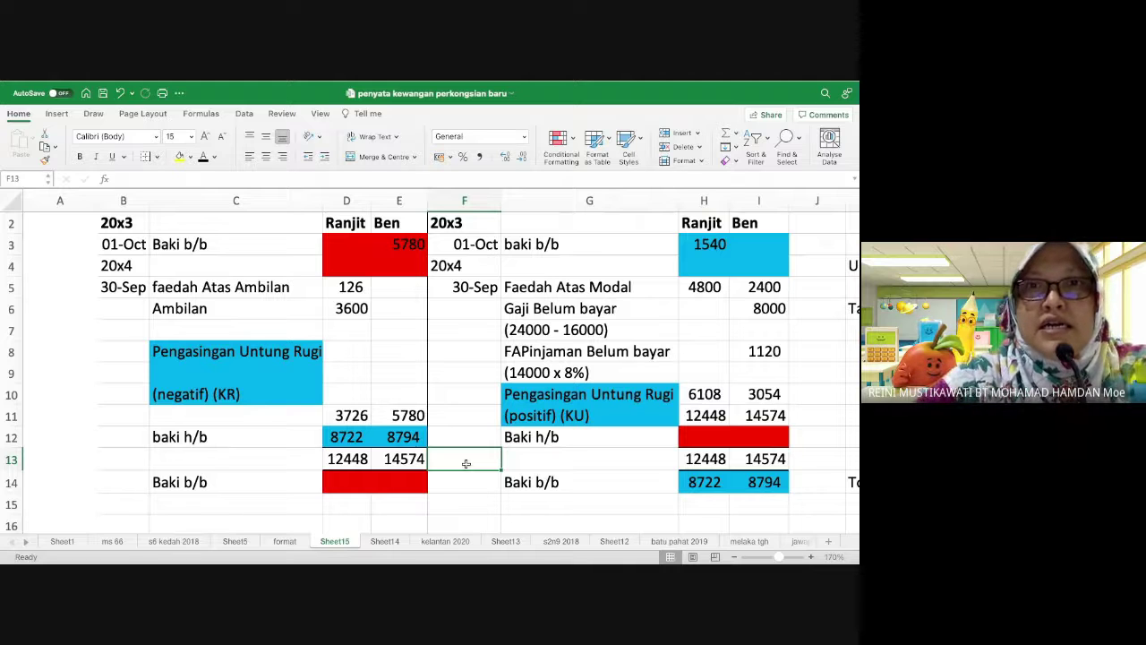
key("Down")
type("1/10")
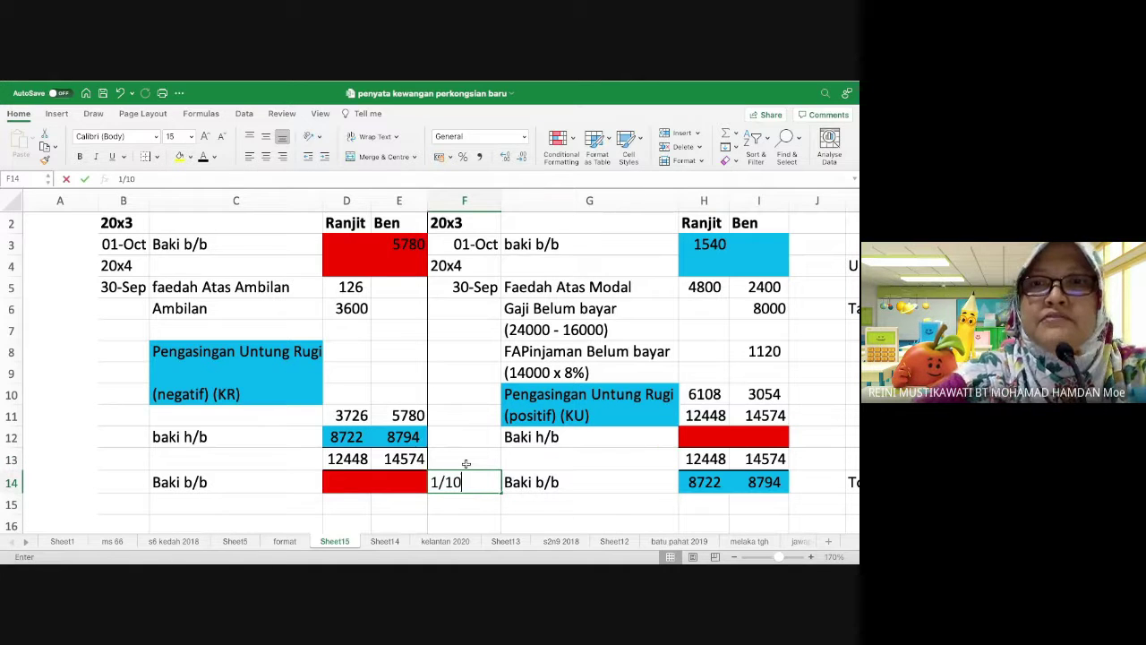
key("Left")
key("Right")
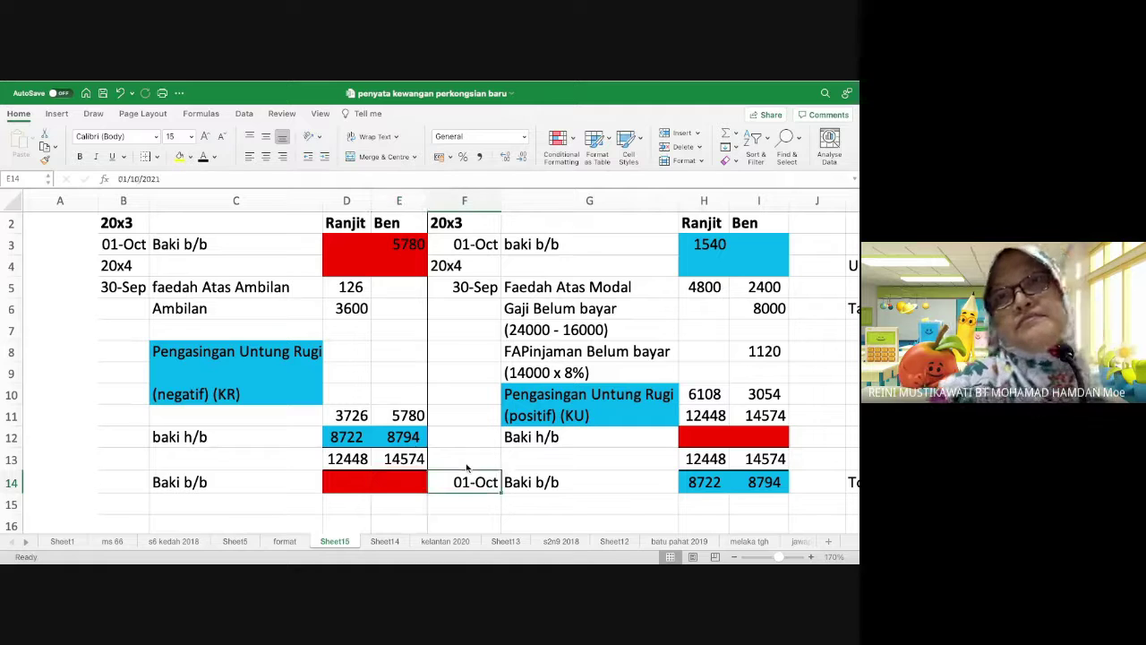
key("Up")
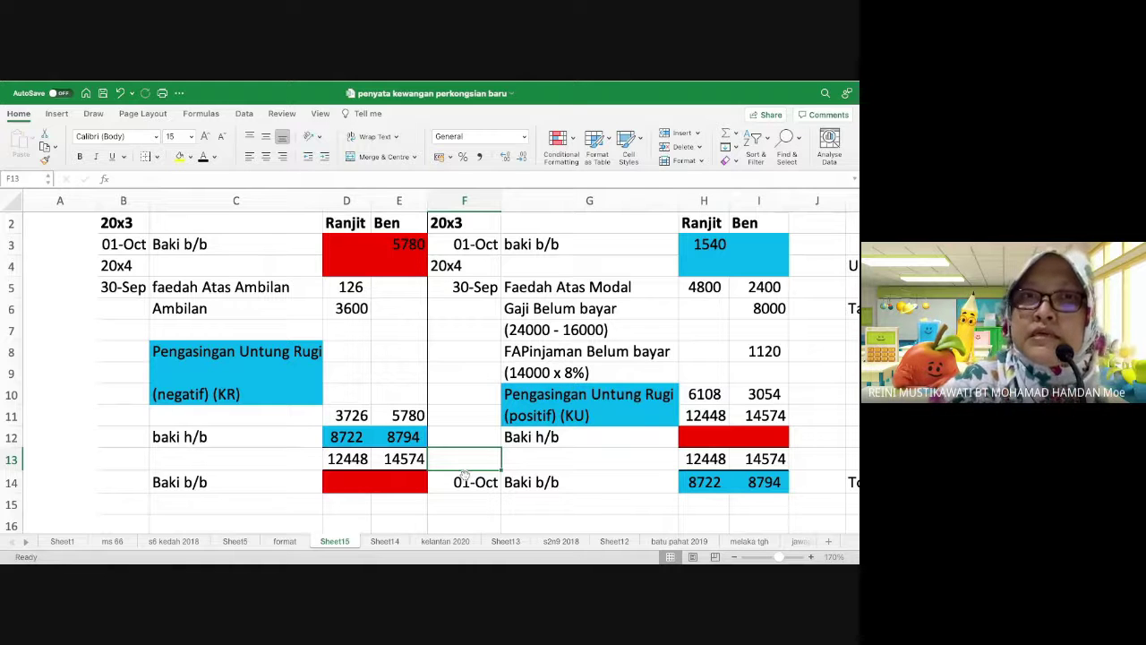
Step: Apply top and double bottom borders to the Akaun Modal total cells H23:I23 and D23:E23
scroll(484, 387, "up", 1)
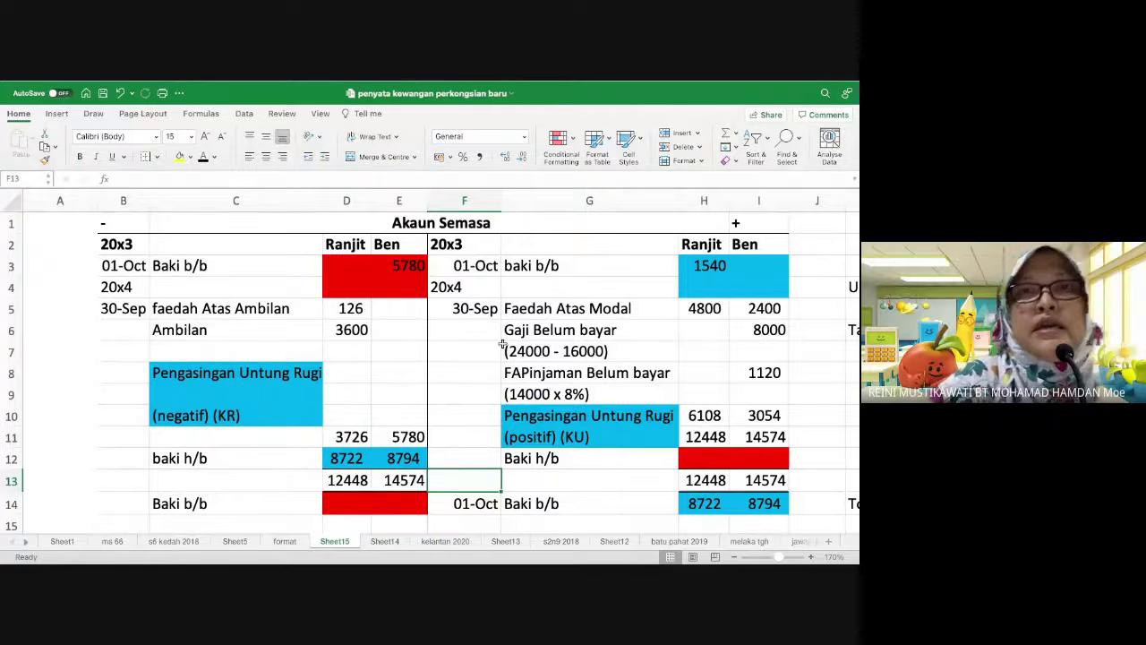
scroll(502, 344, "down", 4)
scroll(502, 344, "down", 1)
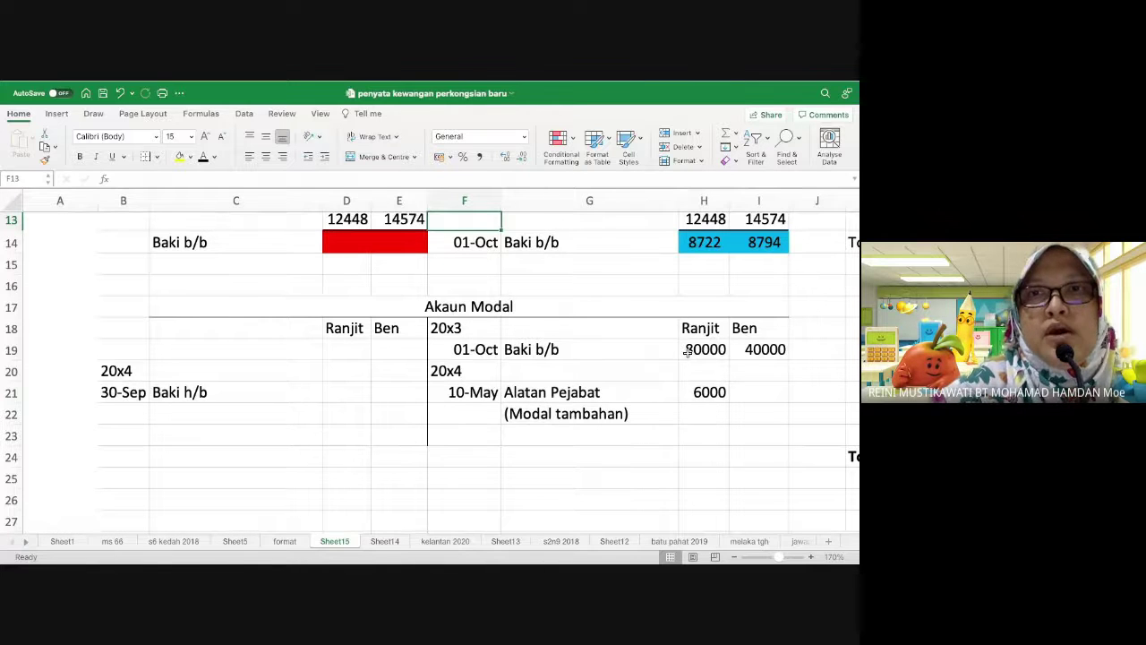
scroll(687, 353, "down", 1)
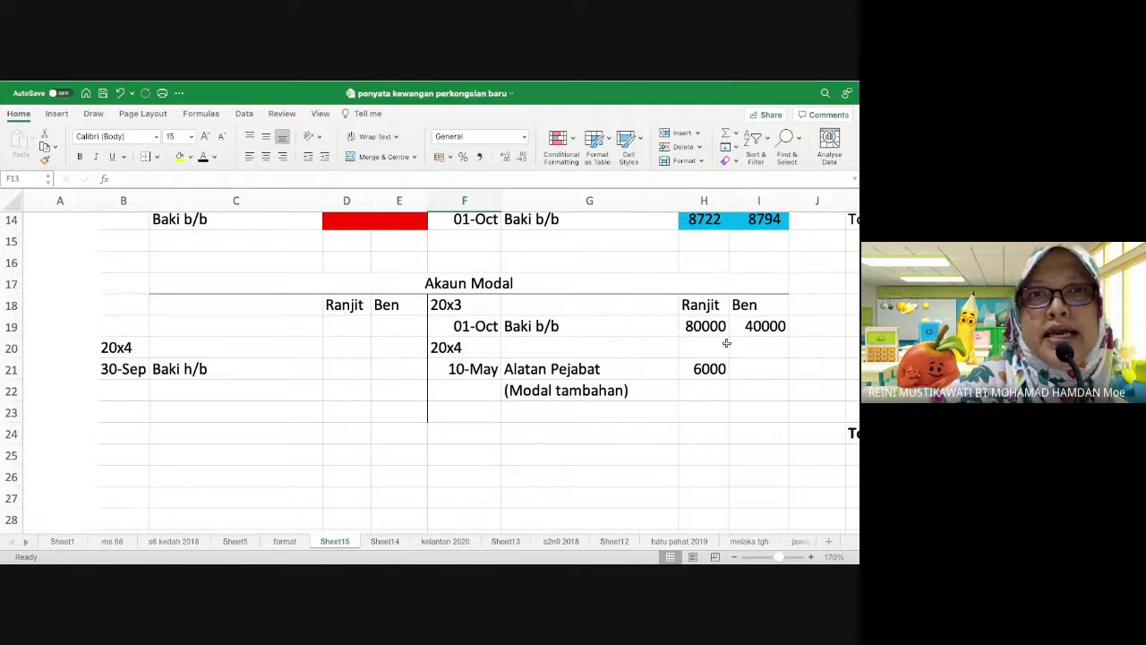
left_click(714, 413)
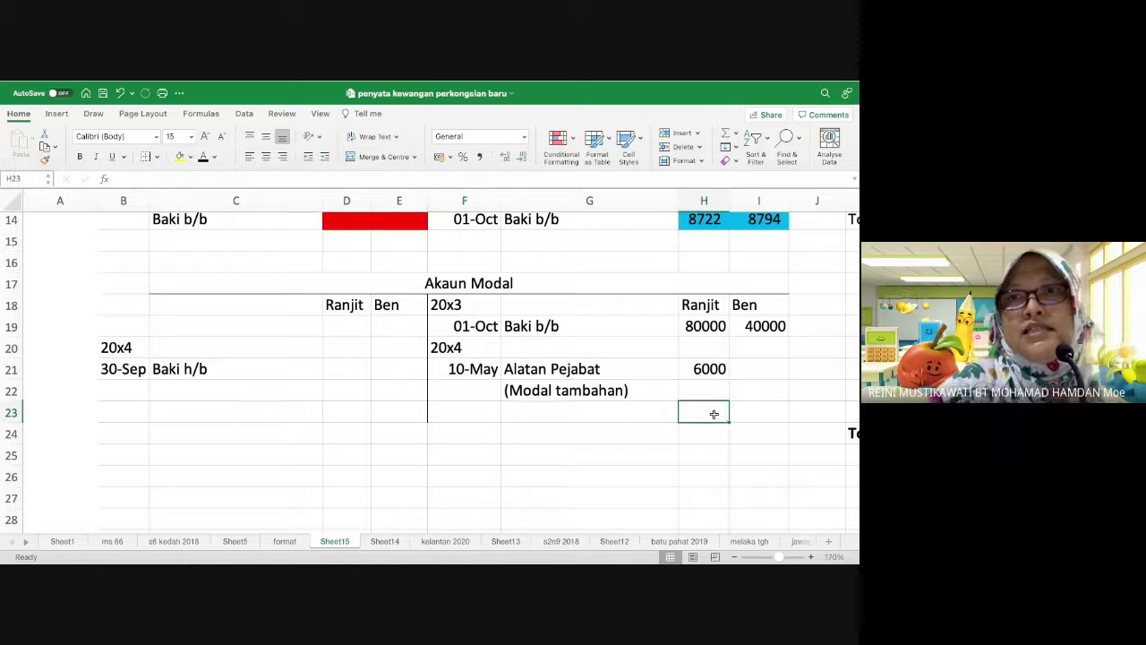
left_click_drag(714, 413, 759, 413)
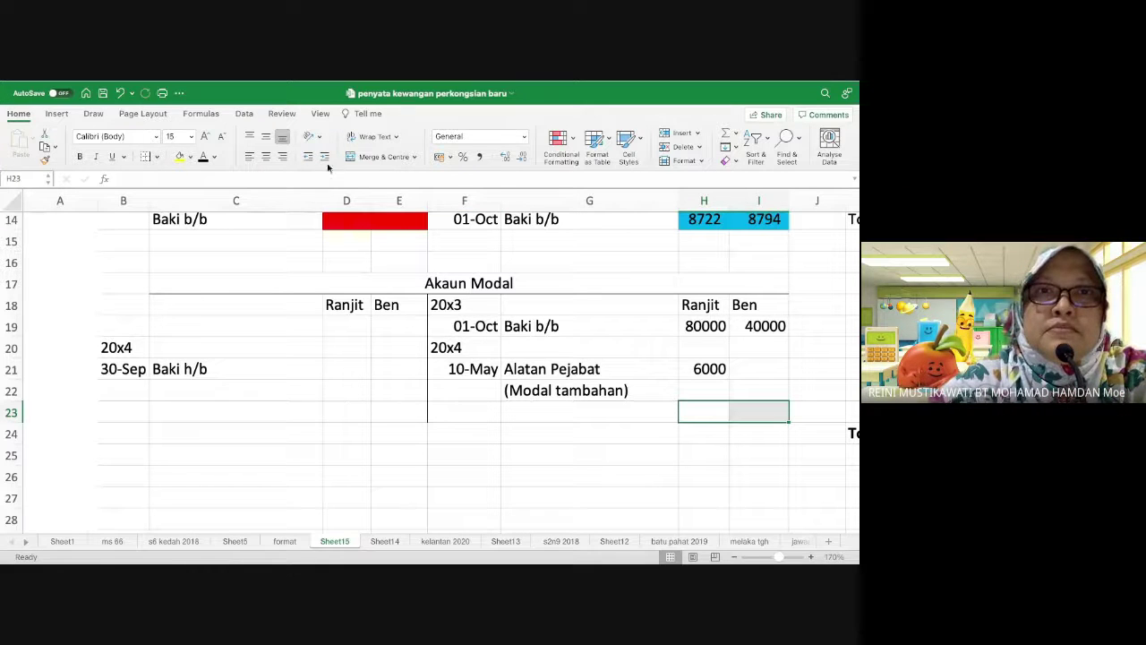
left_click(158, 158)
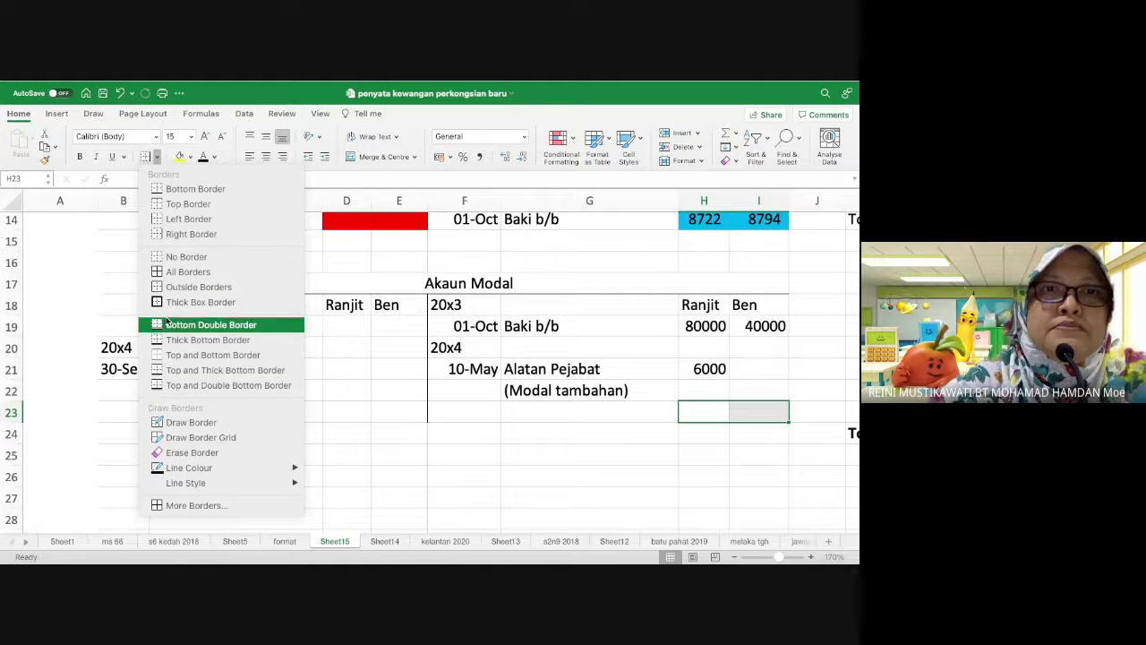
left_click(161, 386)
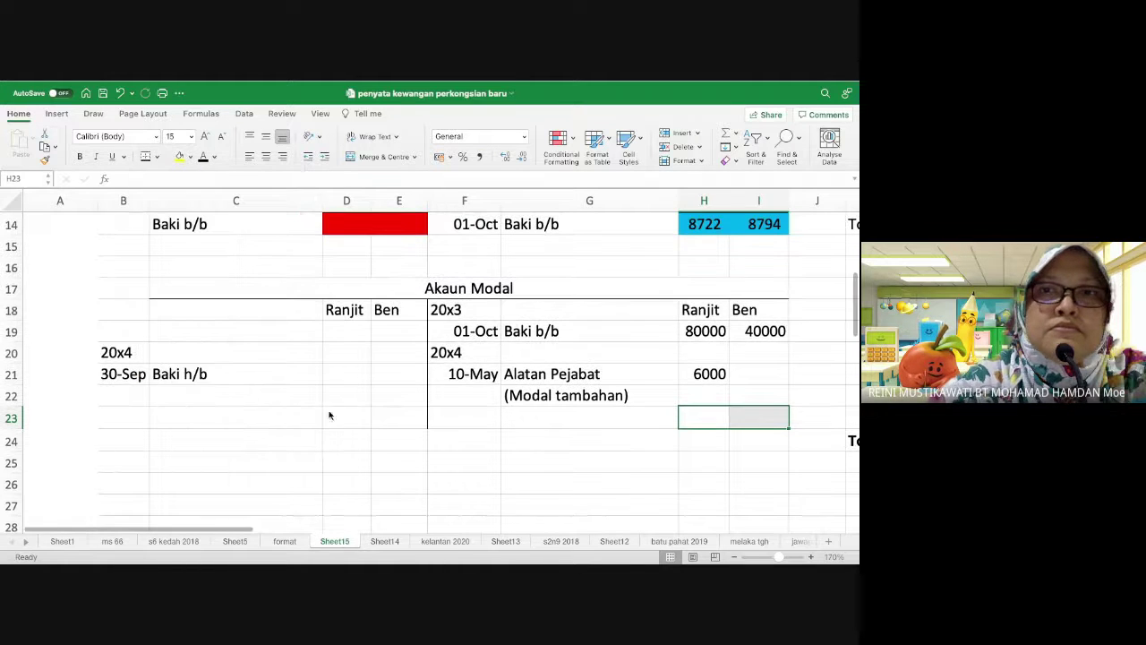
left_click(475, 417)
left_click(408, 412)
left_click_drag(408, 412, 349, 416)
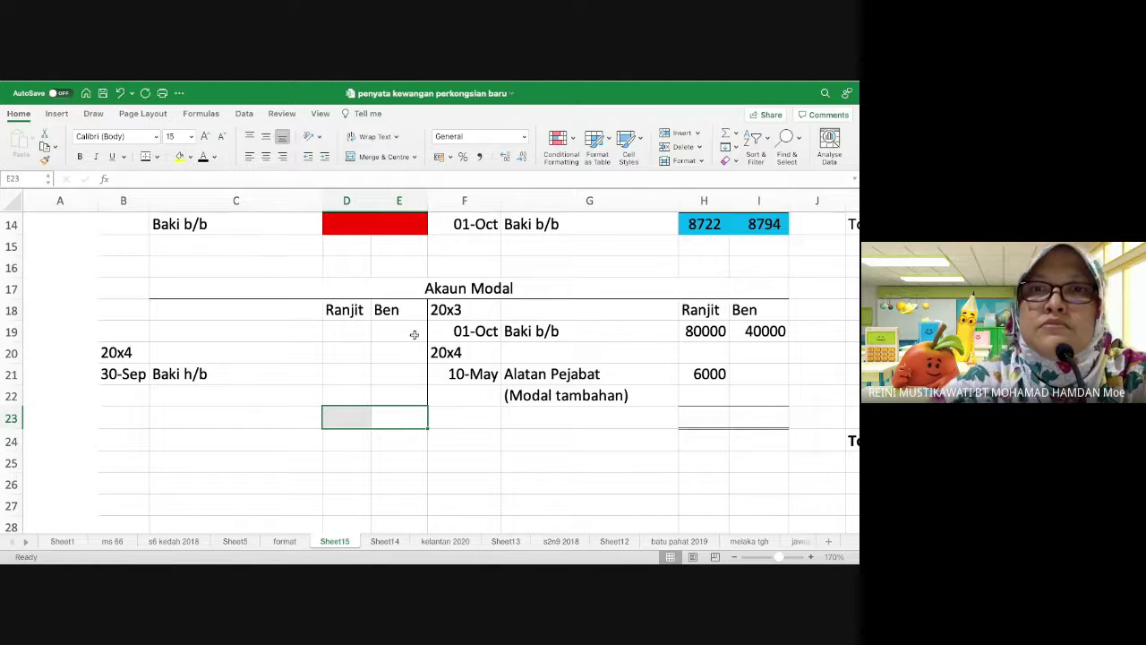
left_click(406, 455)
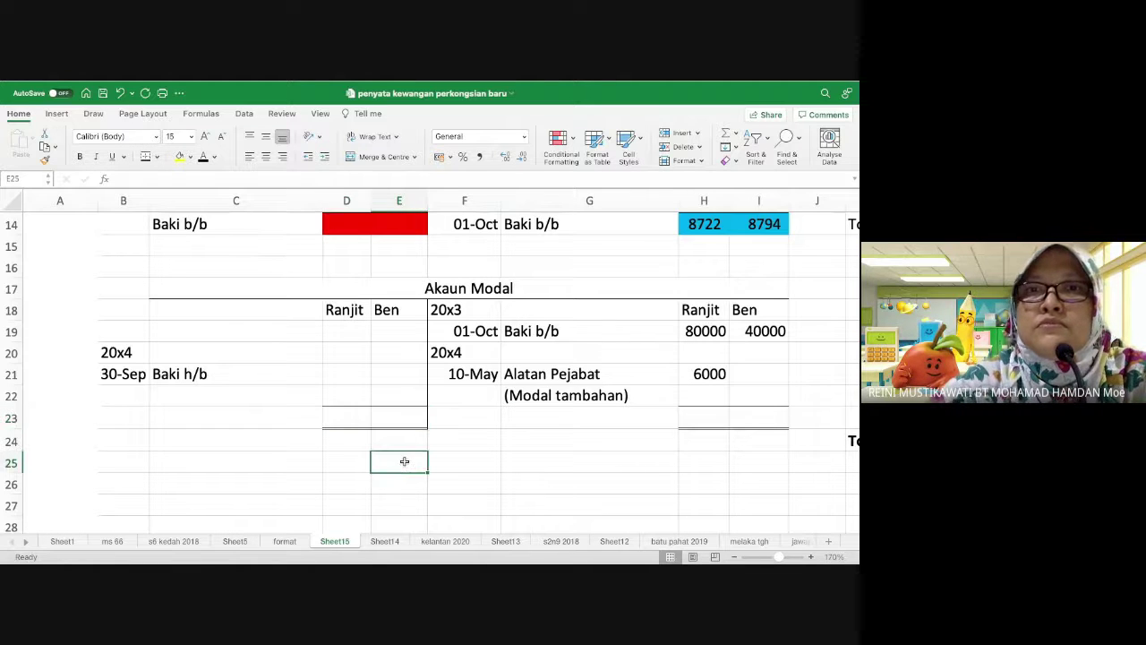
Step: Enter =I19 in I23 as the second partner's credit total in Akaun Modal
left_click(767, 415)
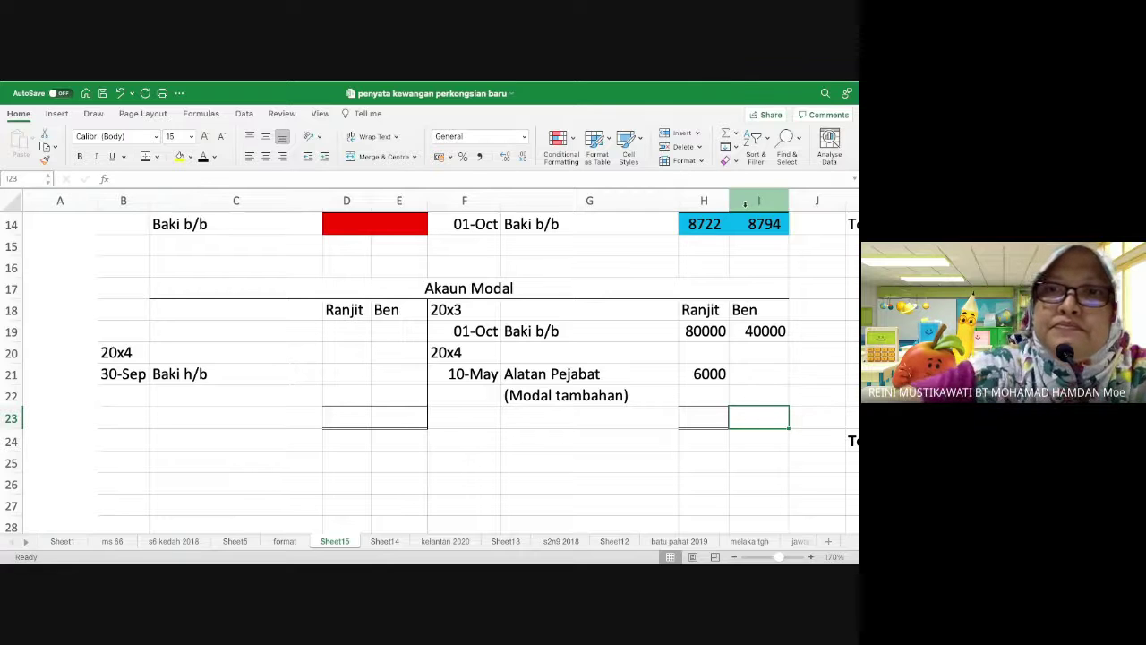
type("=")
key("Up")
key("Up")
key("Up")
key("Up")
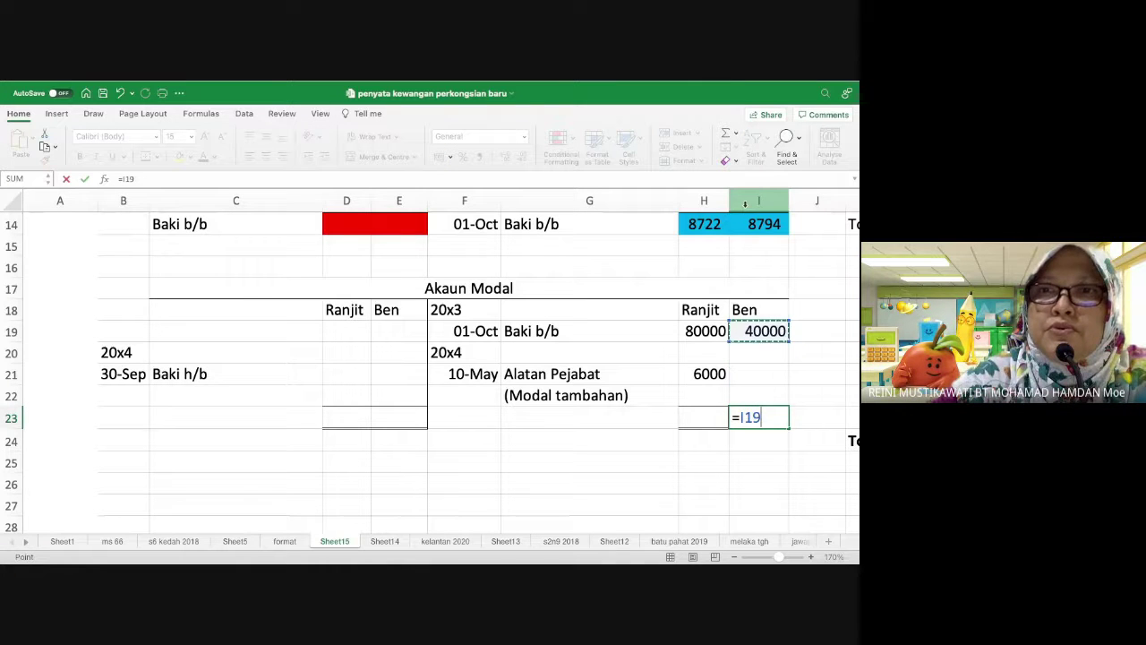
key("Return")
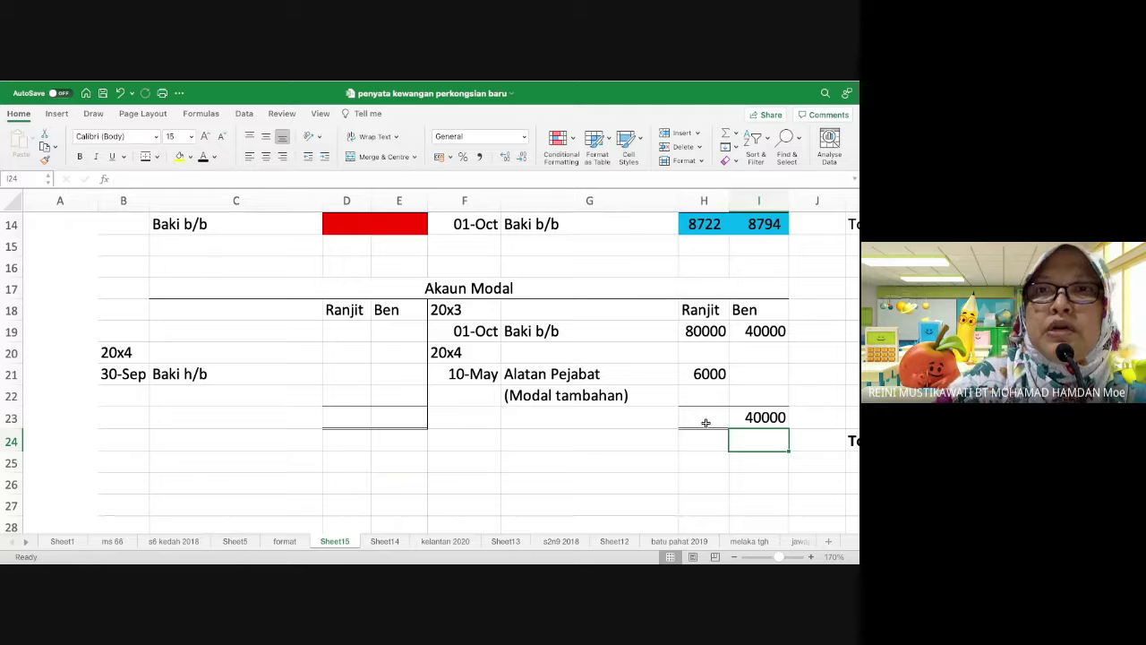
Step: Enter =SUM(H19:H21) in H23 as the first partner's credit total in Akaun Modal
left_click(706, 422)
left_click(728, 134)
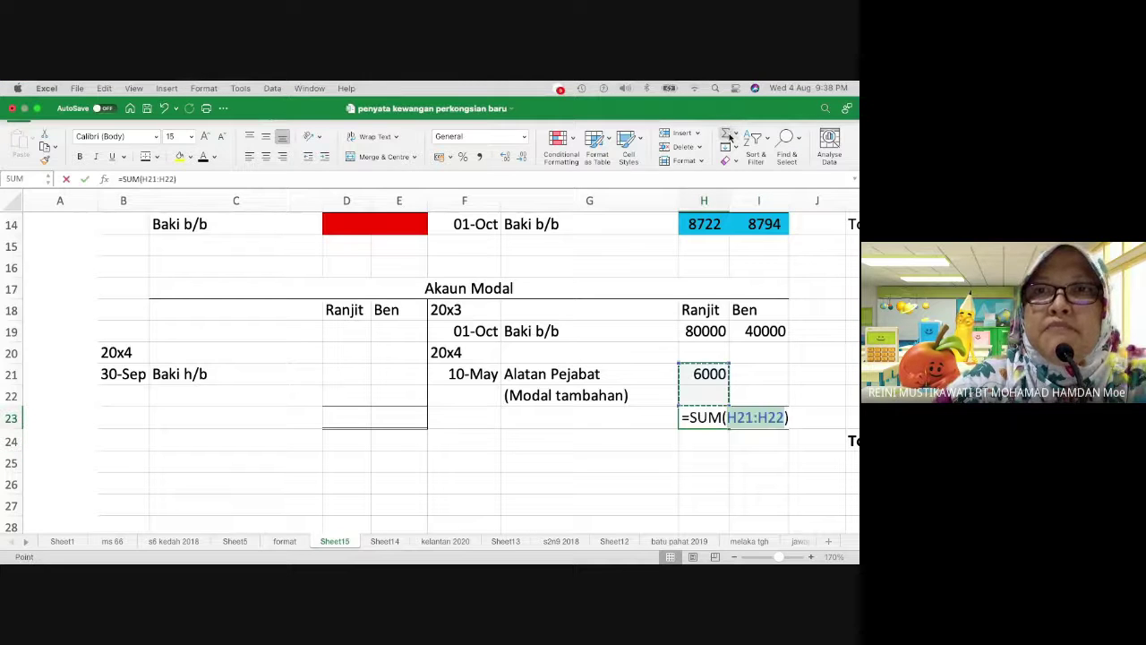
key("Up")
key("Up")
key("shift+Down")
key("shift+Down")
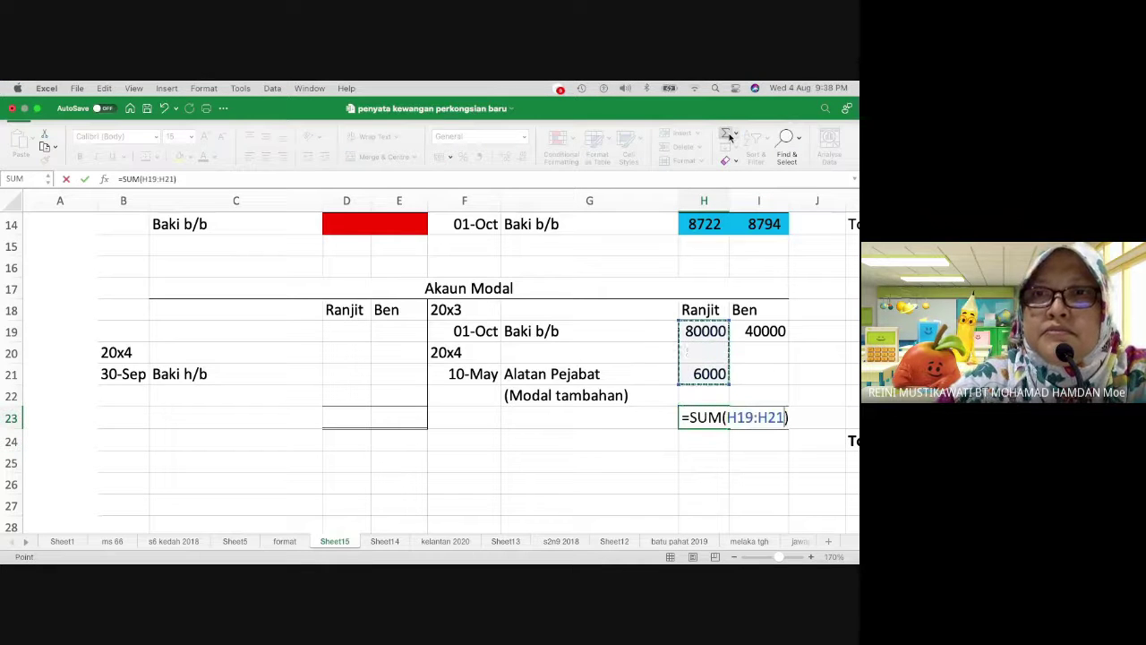
key("Return")
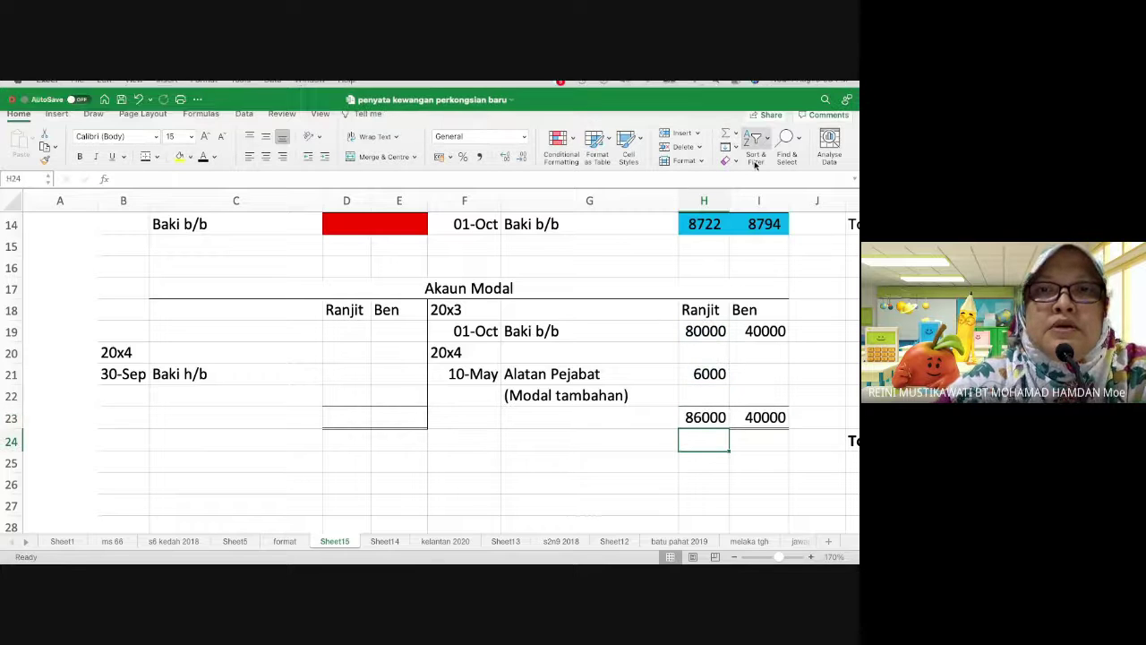
Step: Enter =I23 in E23 as the second partner's debit total in Akaun Modal
left_click(405, 414)
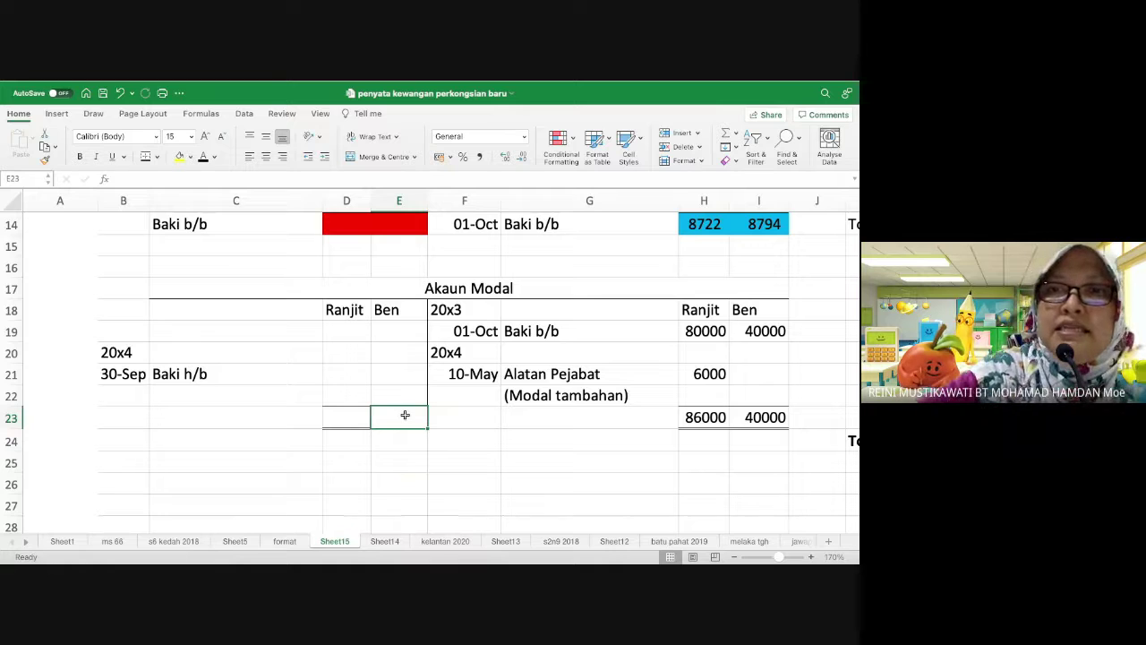
type("=")
key("Right")
key("Right")
key("Right")
key("Right")
key("Return")
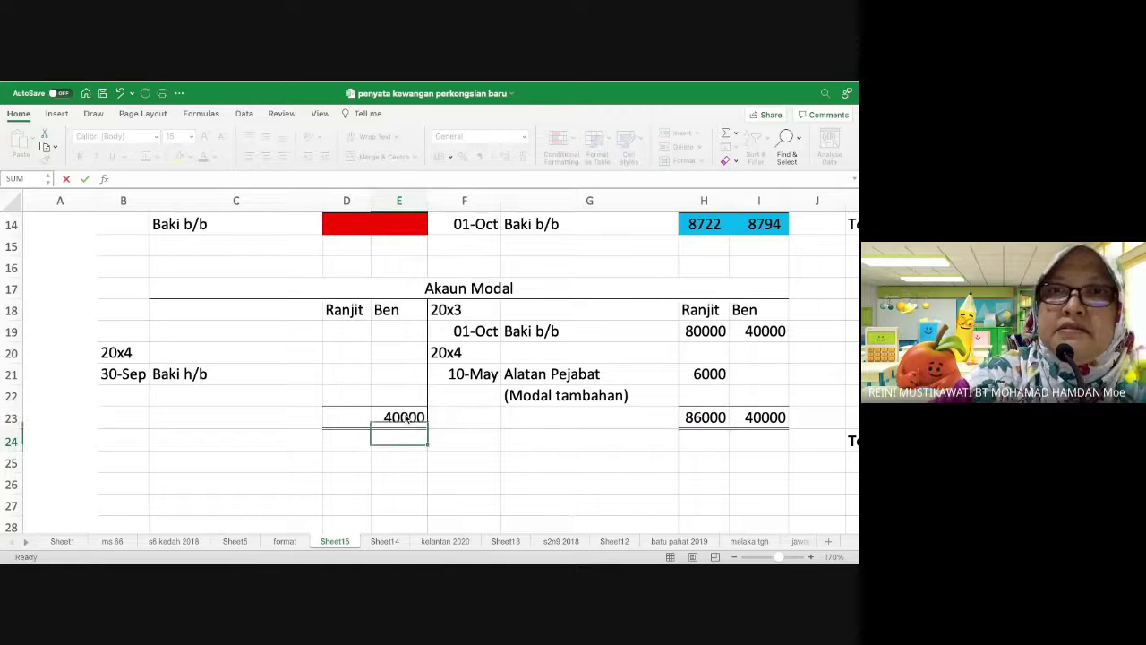
Step: Enter =H23 in D23 as the first partner's debit total in Akaun Modal
left_click(346, 416)
type("=")
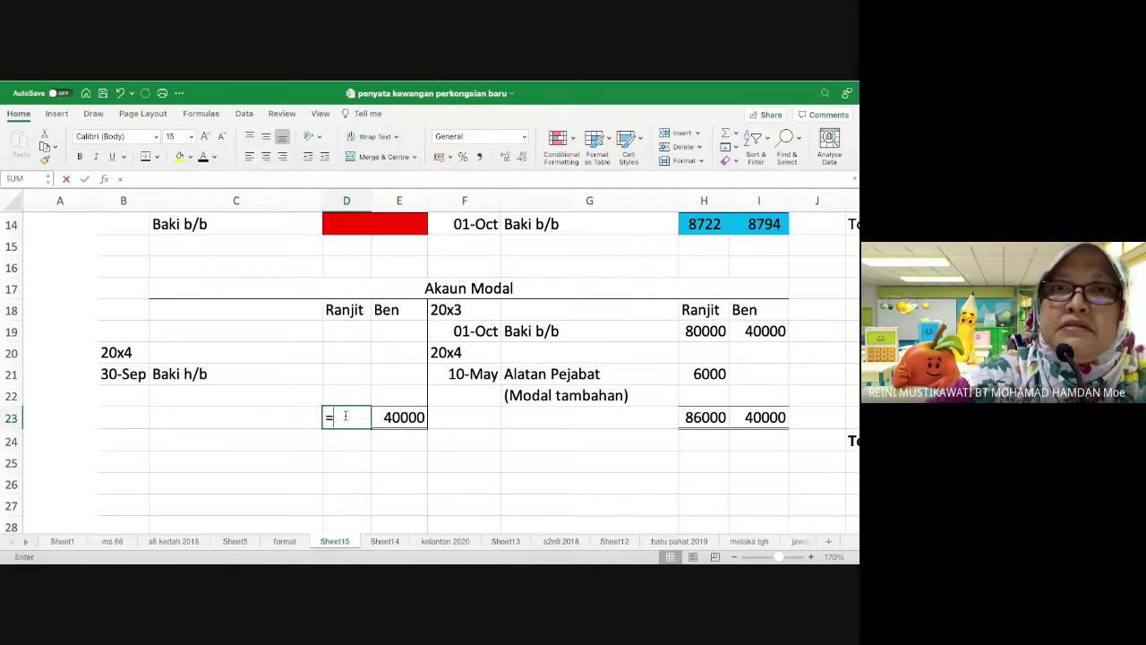
key("Right")
key("Right")
key("Right")
key("Right")
key("Right")
key("Left")
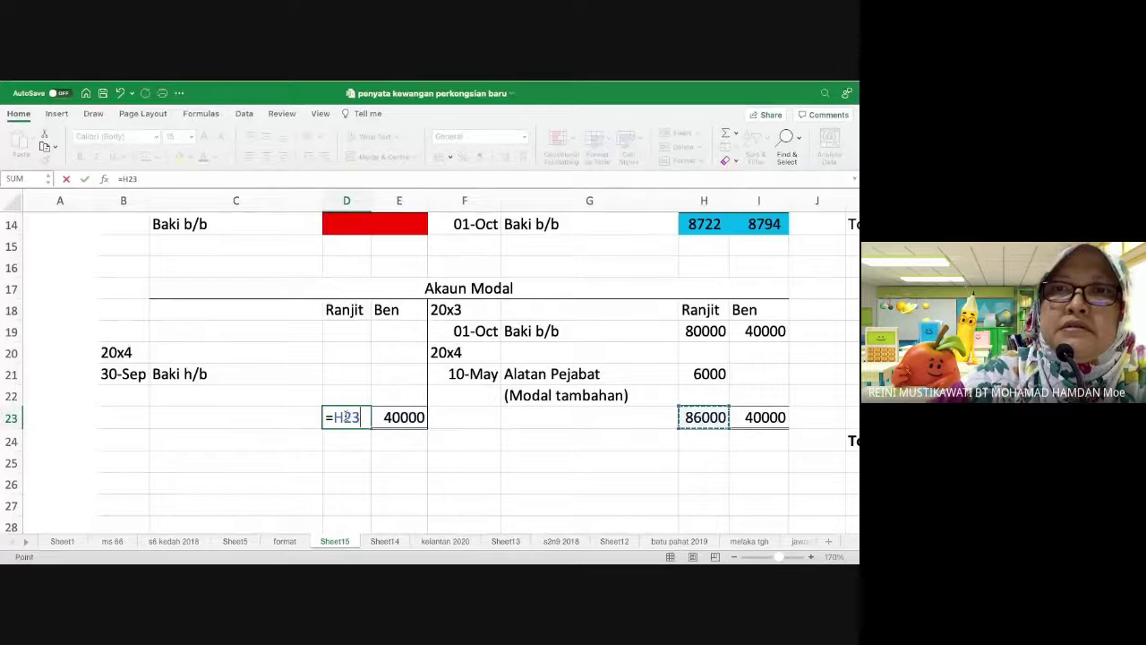
key("Return")
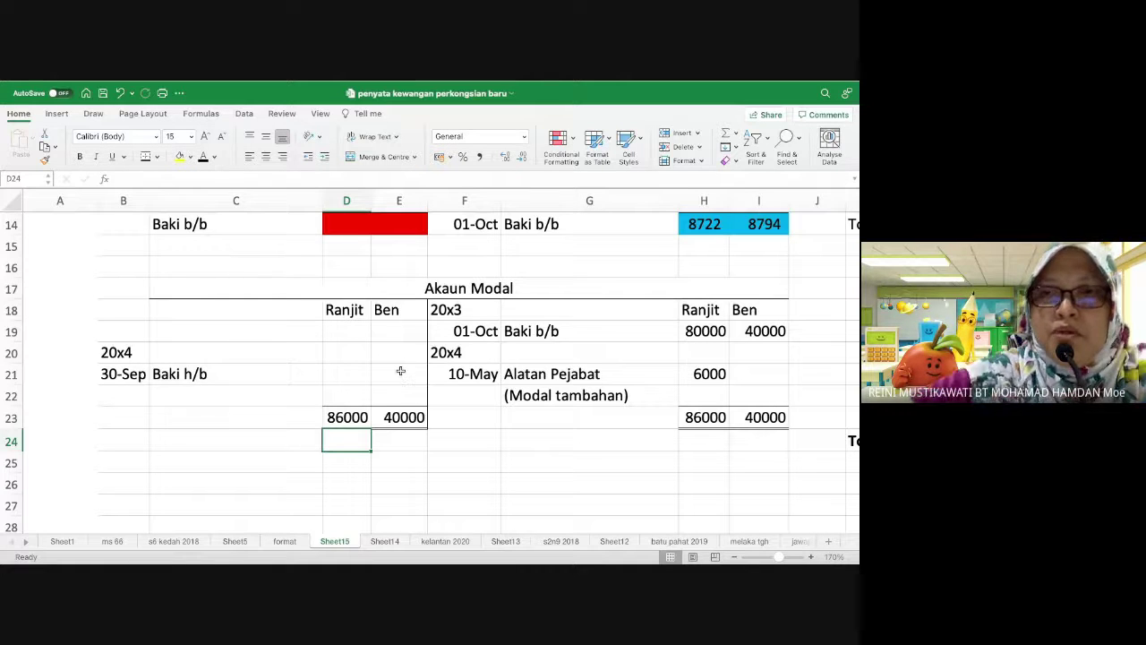
Step: Fill the Akaun Modal Baki h/b row with formulas giving 40000 in E21 and 86000 in D21
left_click(400, 371)
type("=")
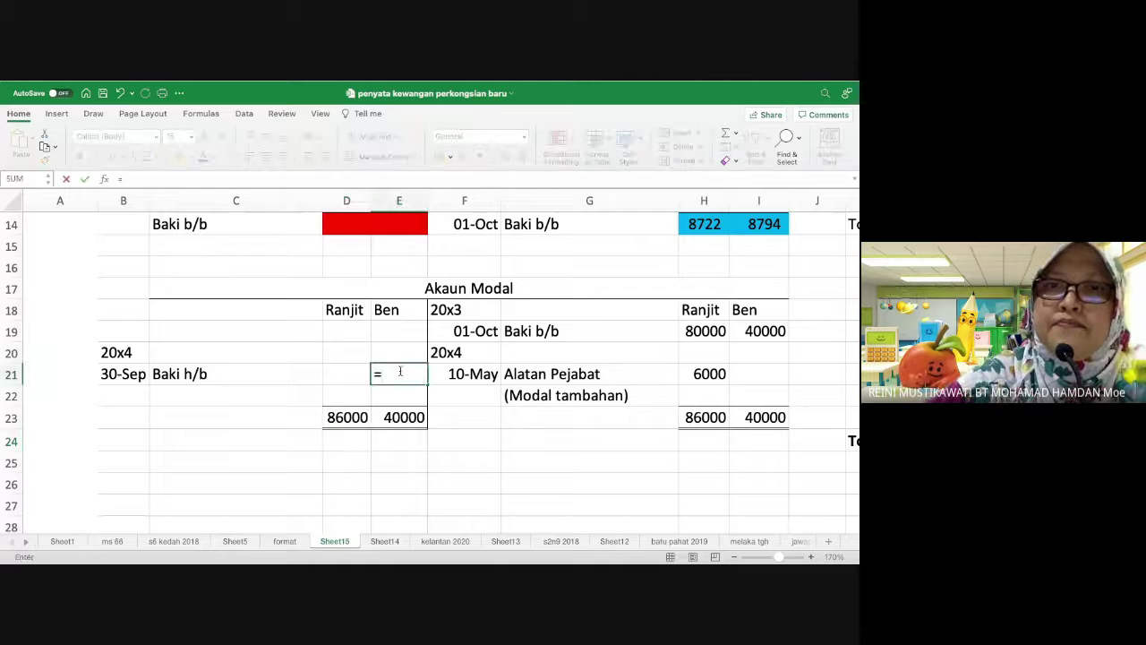
key("Return")
left_click(354, 373)
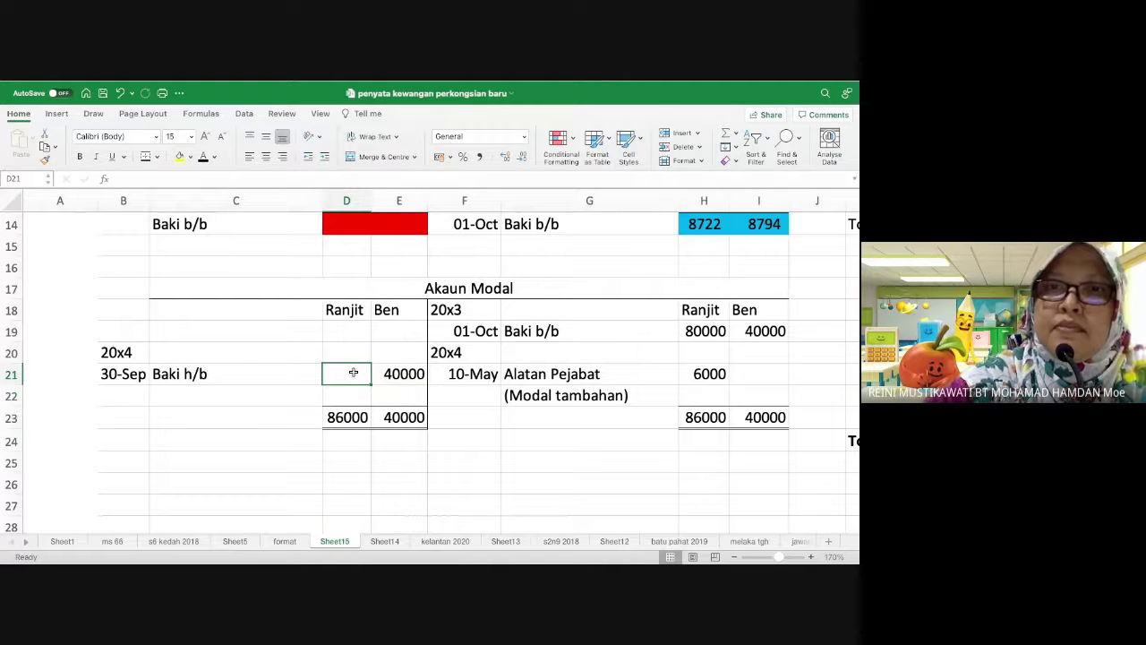
type("=")
key("Return")
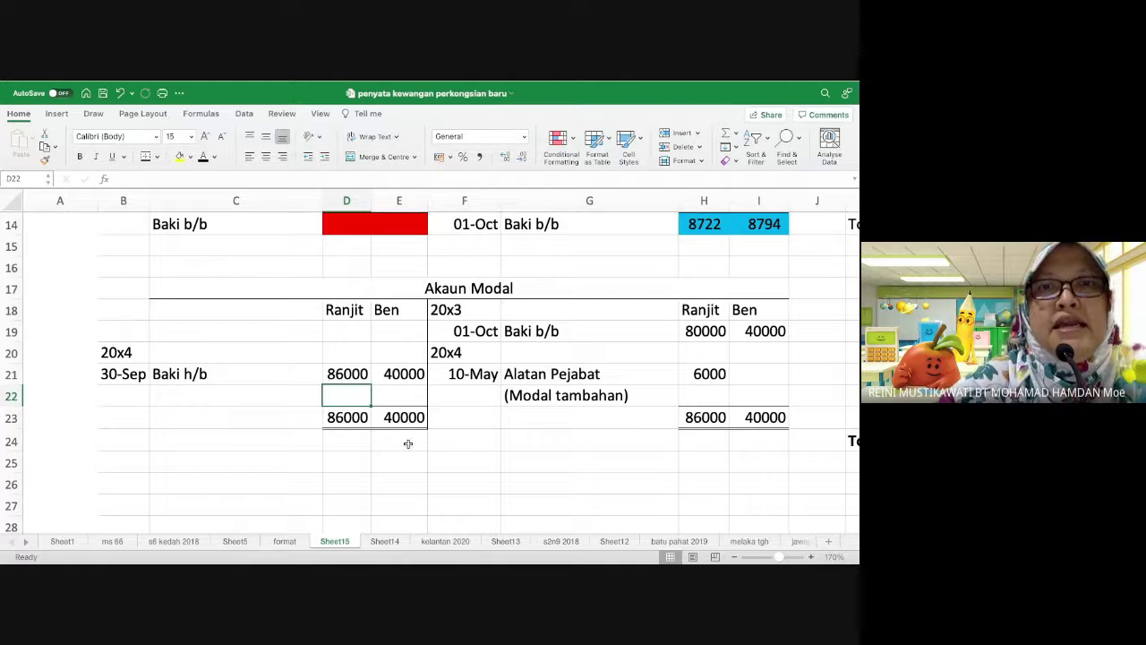
Step: Add the brought-down row below the Akaun Modal totals, entering the date 1/10 in F24 and Baki b/b in G24
left_click(466, 441)
type("1/10")
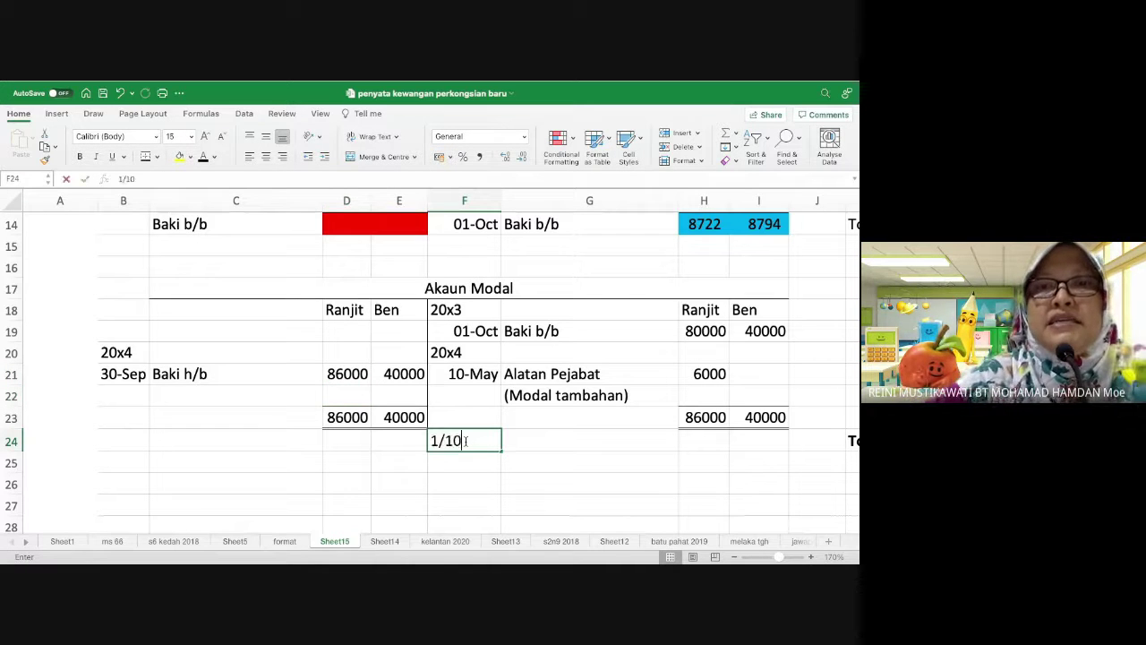
key("Tab")
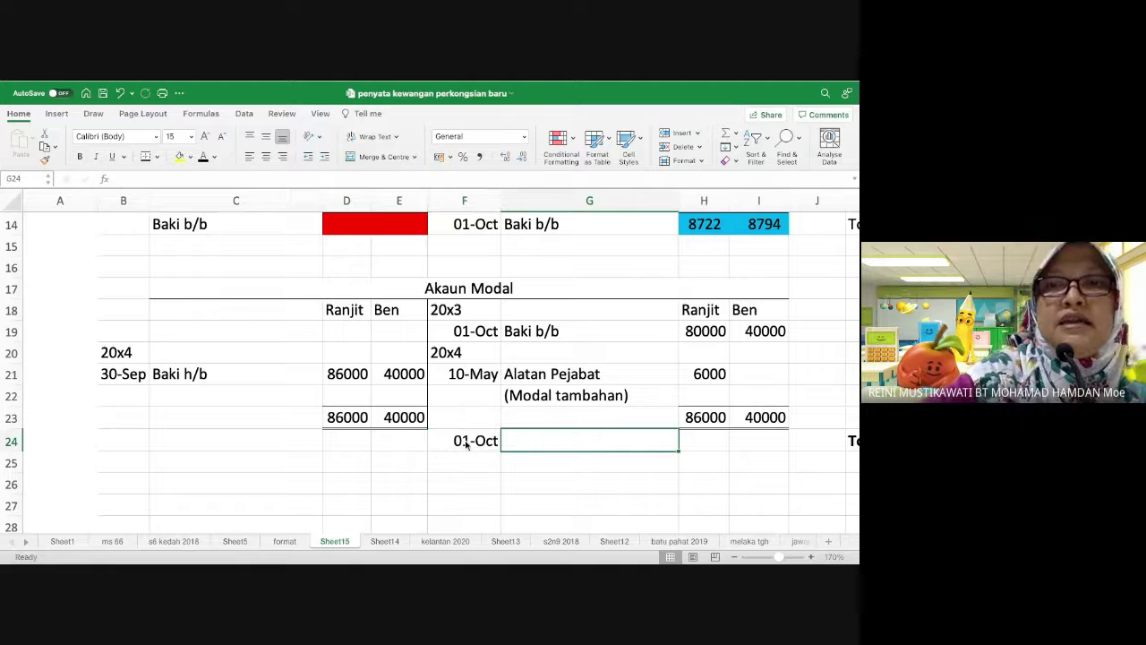
type("Baki")
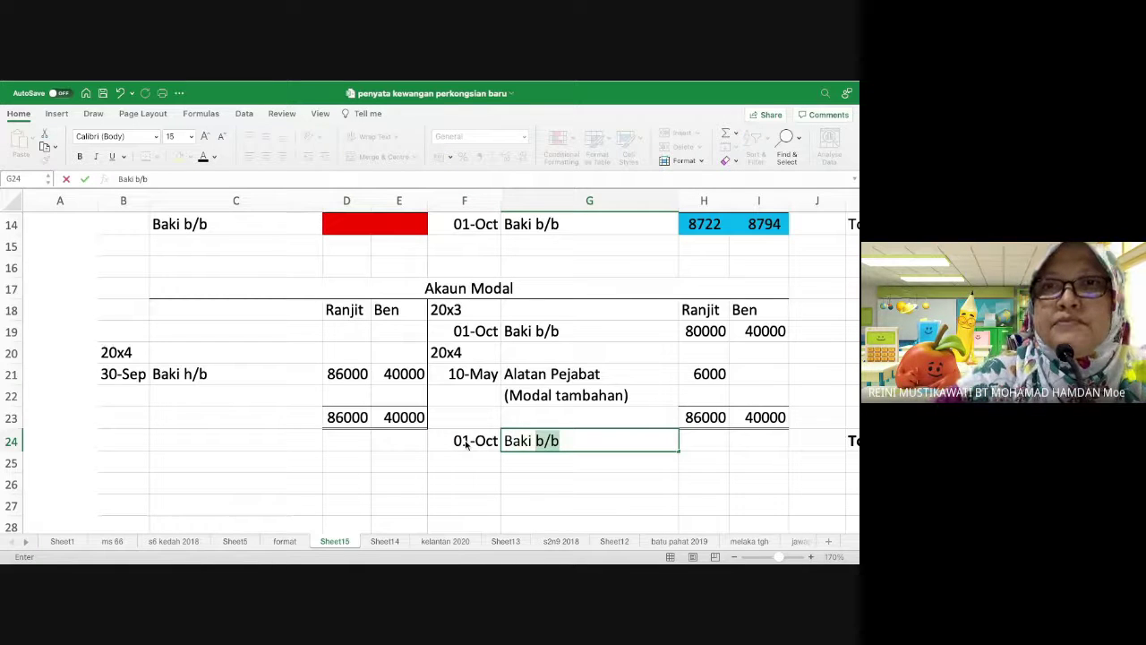
key("Return")
Step: Bring down the partners' capital balances in the Baki b/b row with =D21 in H24 and =E21 in I24
key("Up")
key("Right")
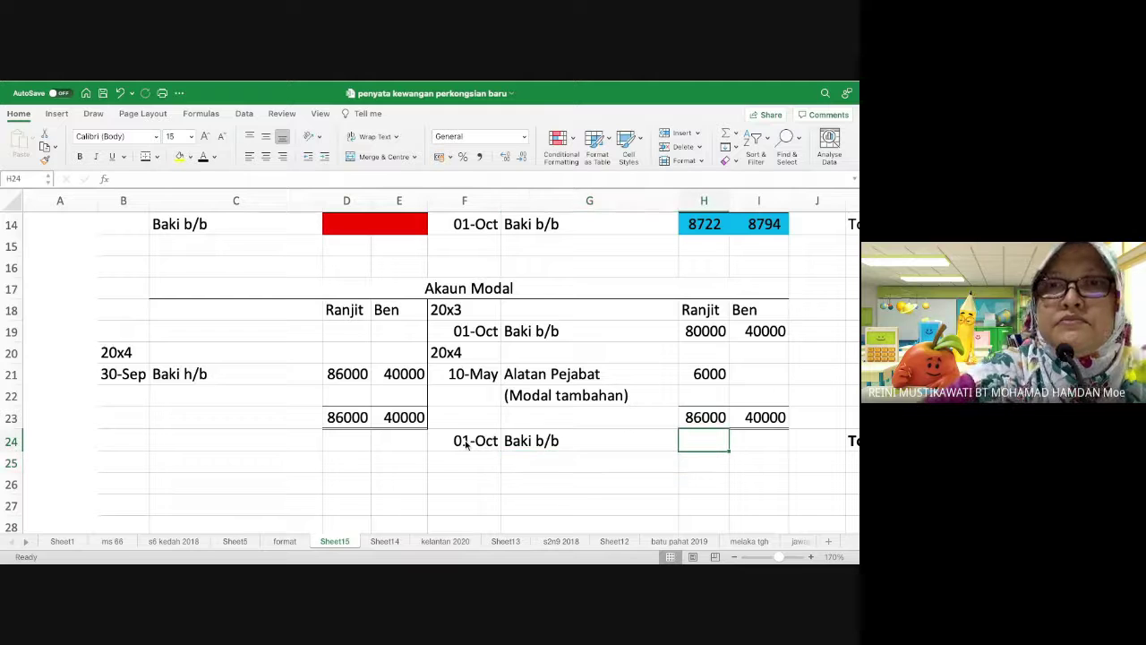
type("=")
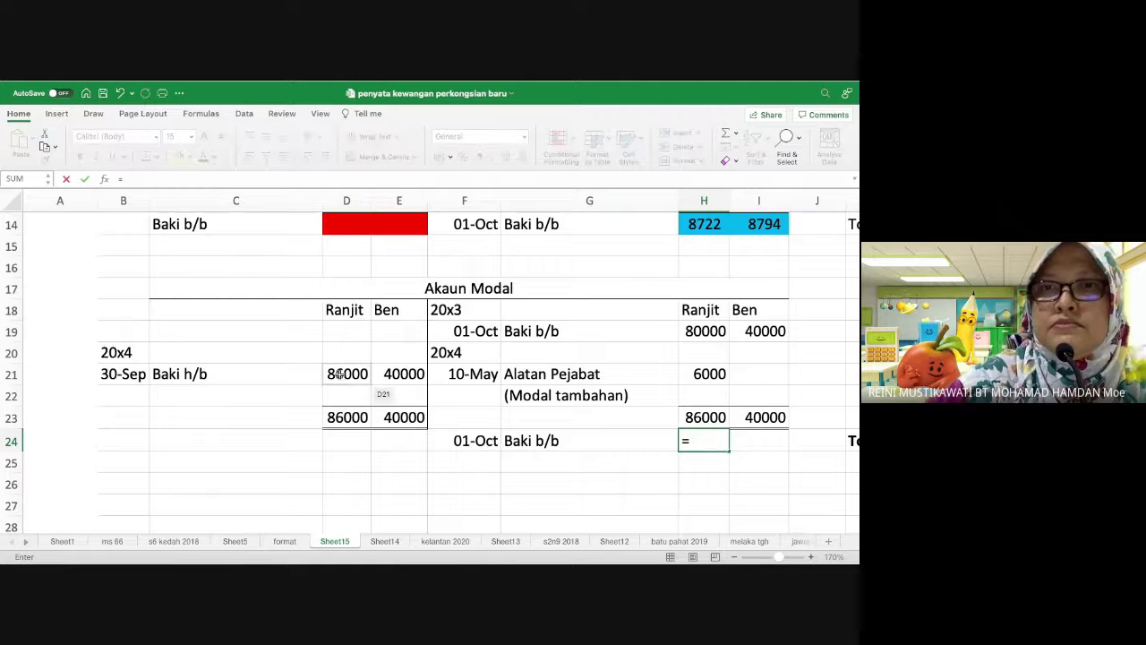
left_click(340, 374)
key("Return")
key("Right")
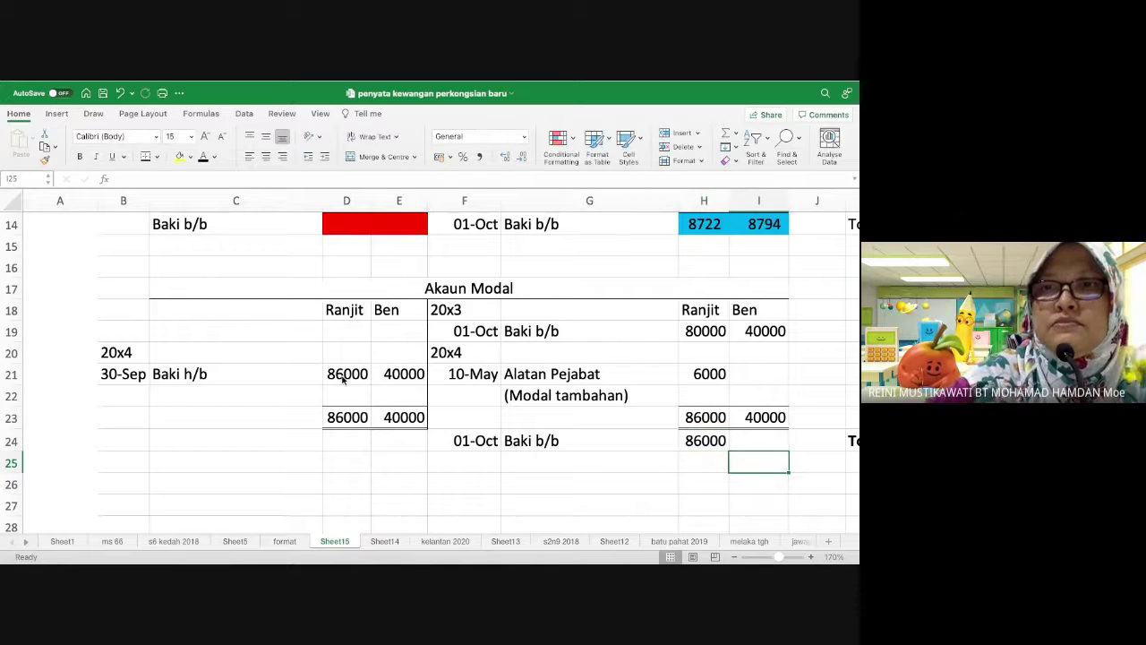
key("Up")
type("=")
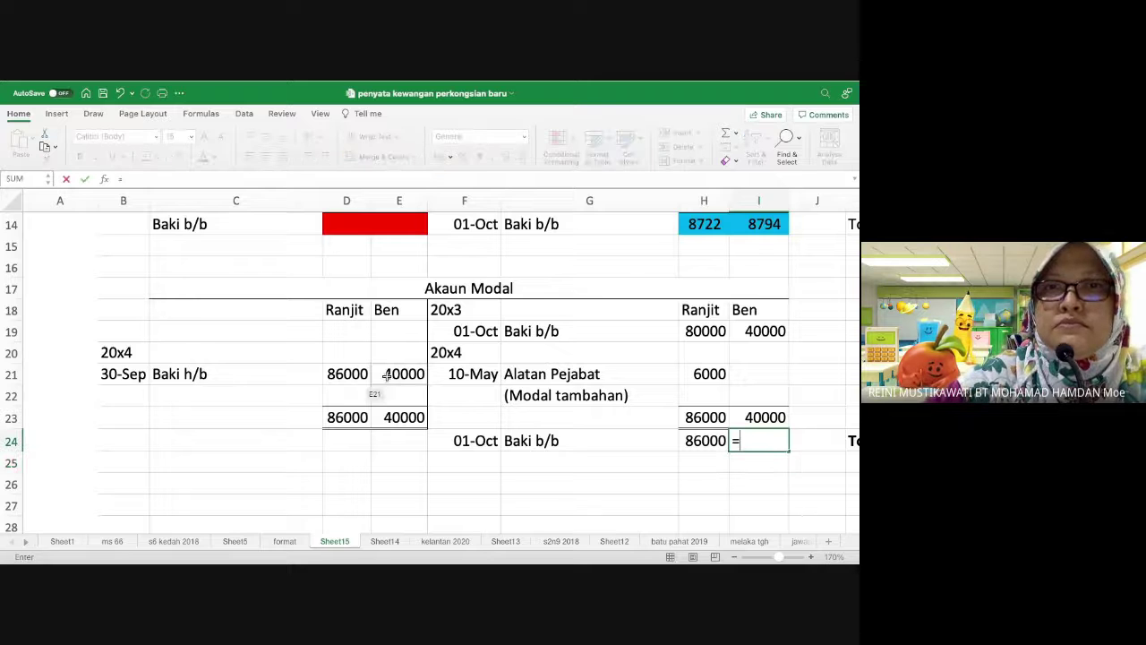
left_click(394, 377)
key("Return")
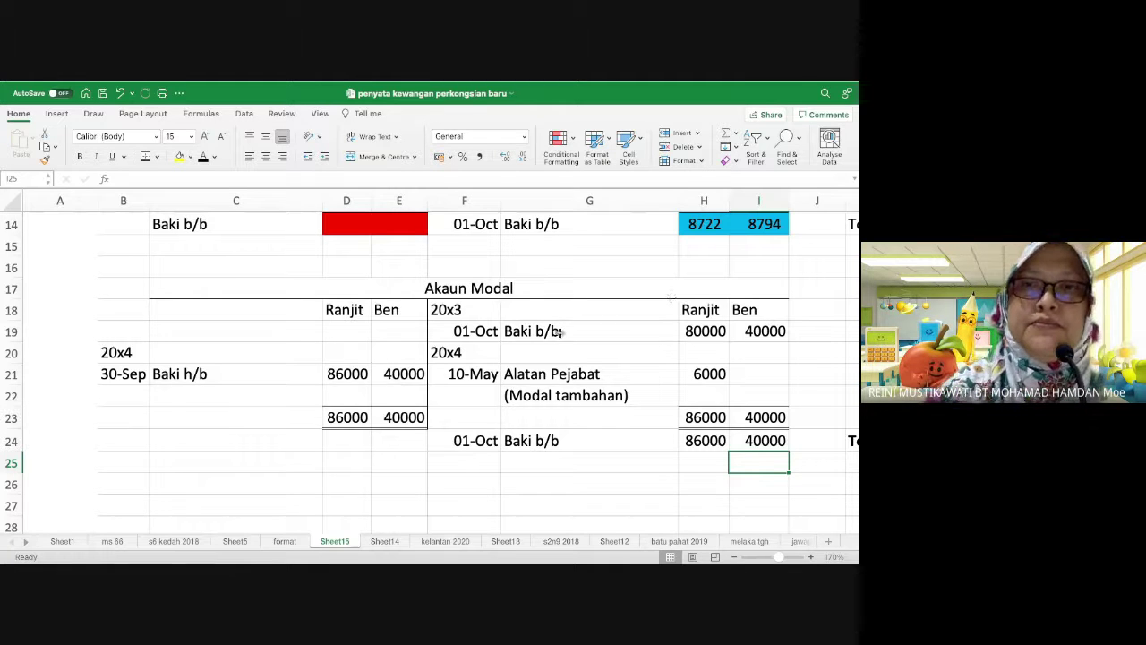
scroll(559, 332, "up", 2)
scroll(559, 332, "up", 2)
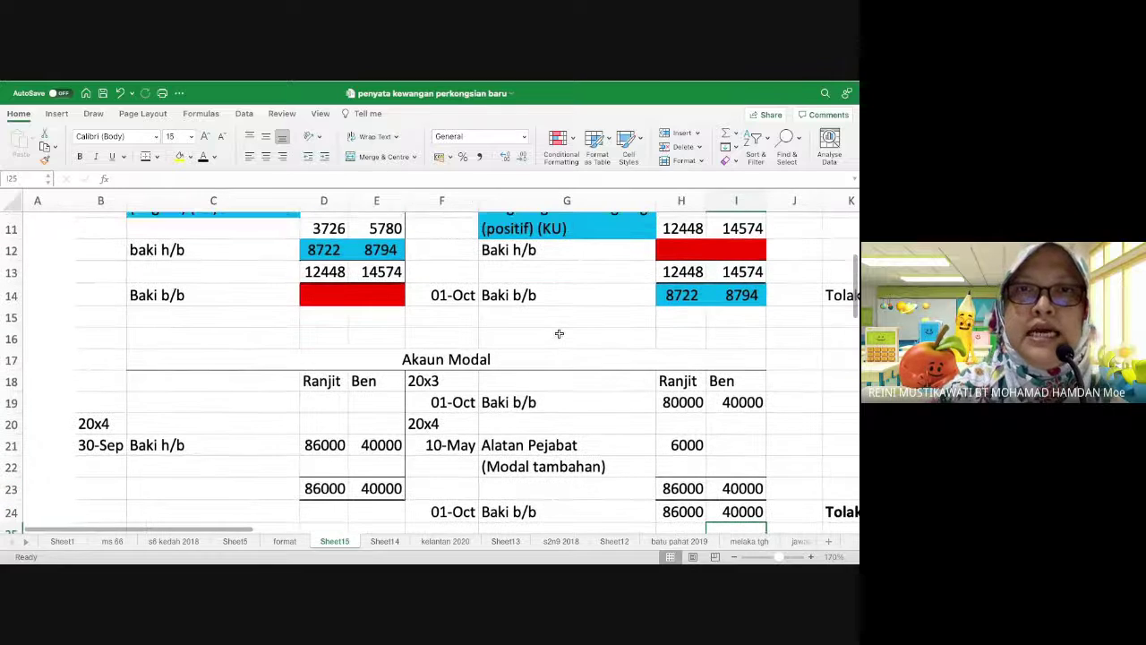
scroll(559, 332, "up", 5)
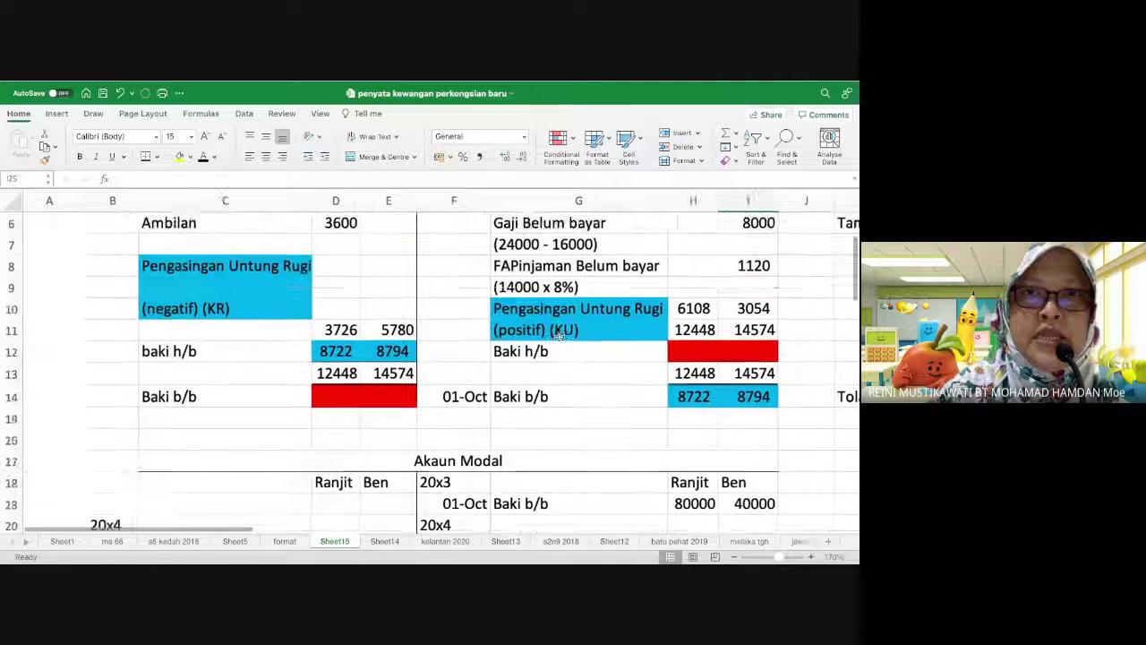
scroll(559, 335, "up", 4)
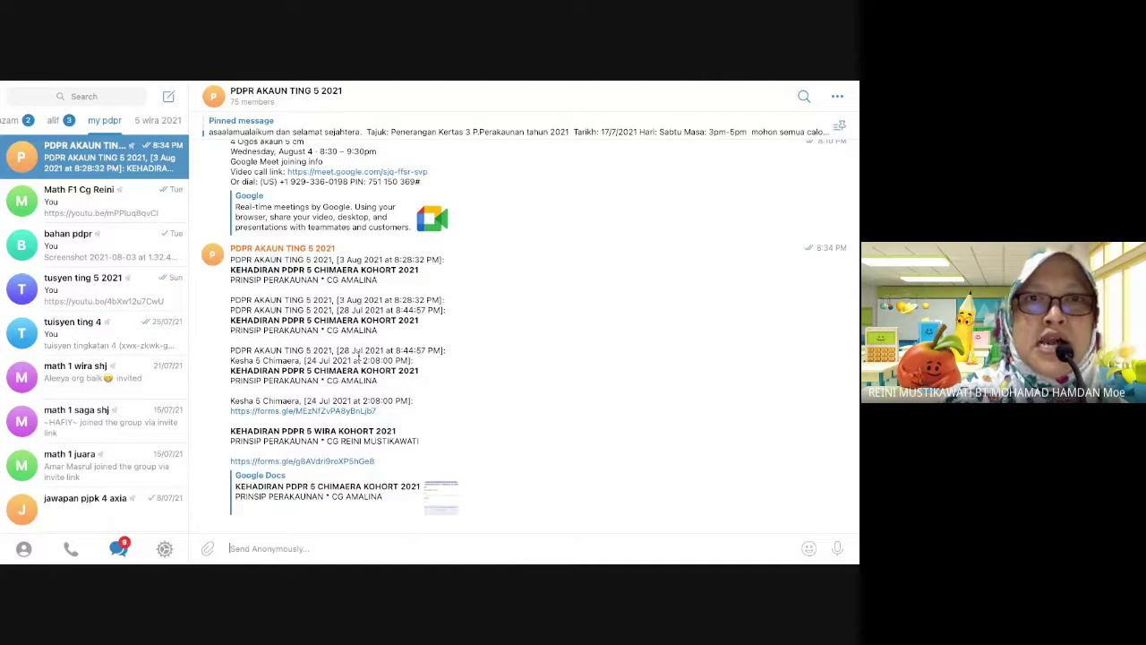
Step: Switch to the browser window with the Google Meet call
key("super+Tab")
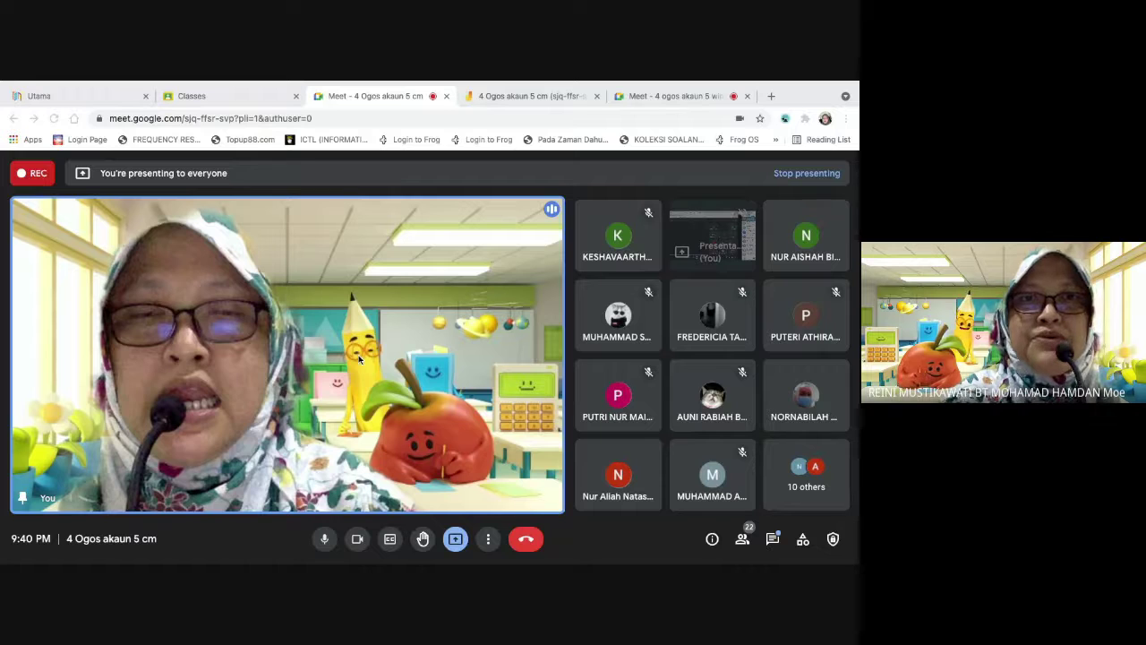